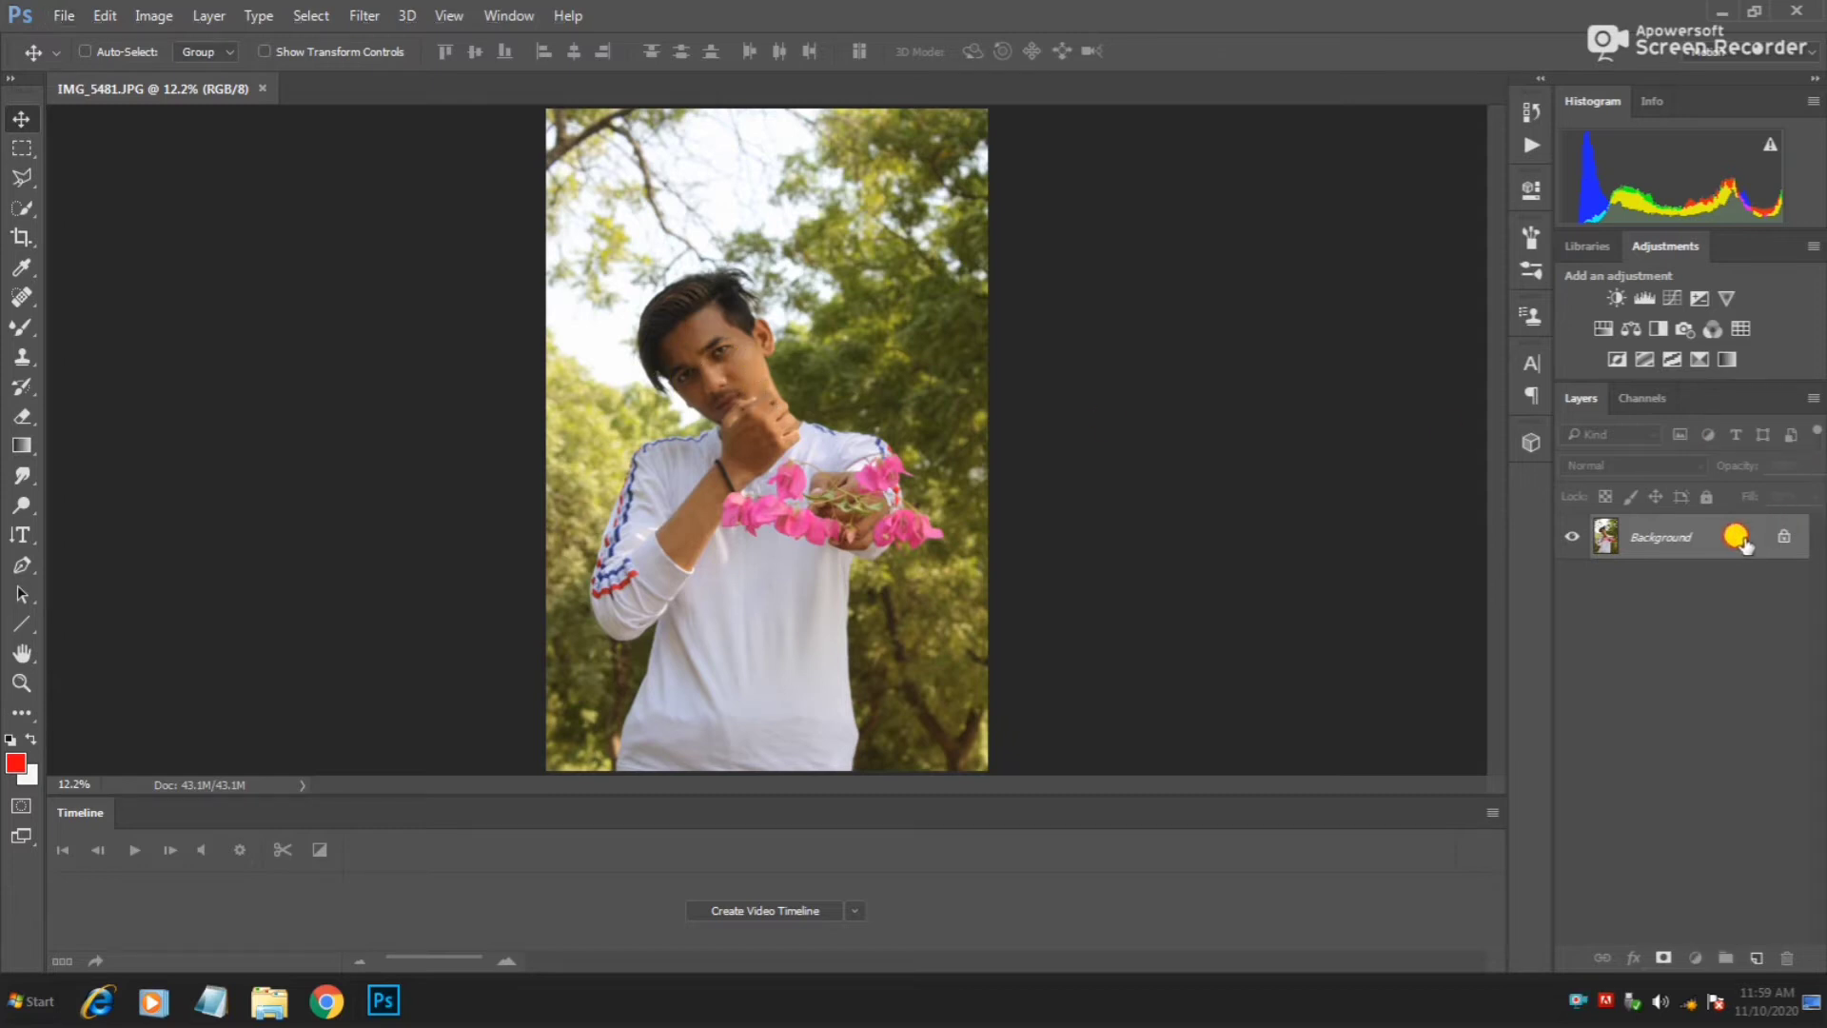
# Duplicate the photo layer and set the copy's blend mode to Vivid Light.
pyautogui.click(1750, 956)
pyautogui.scroll(2, 766, 357)
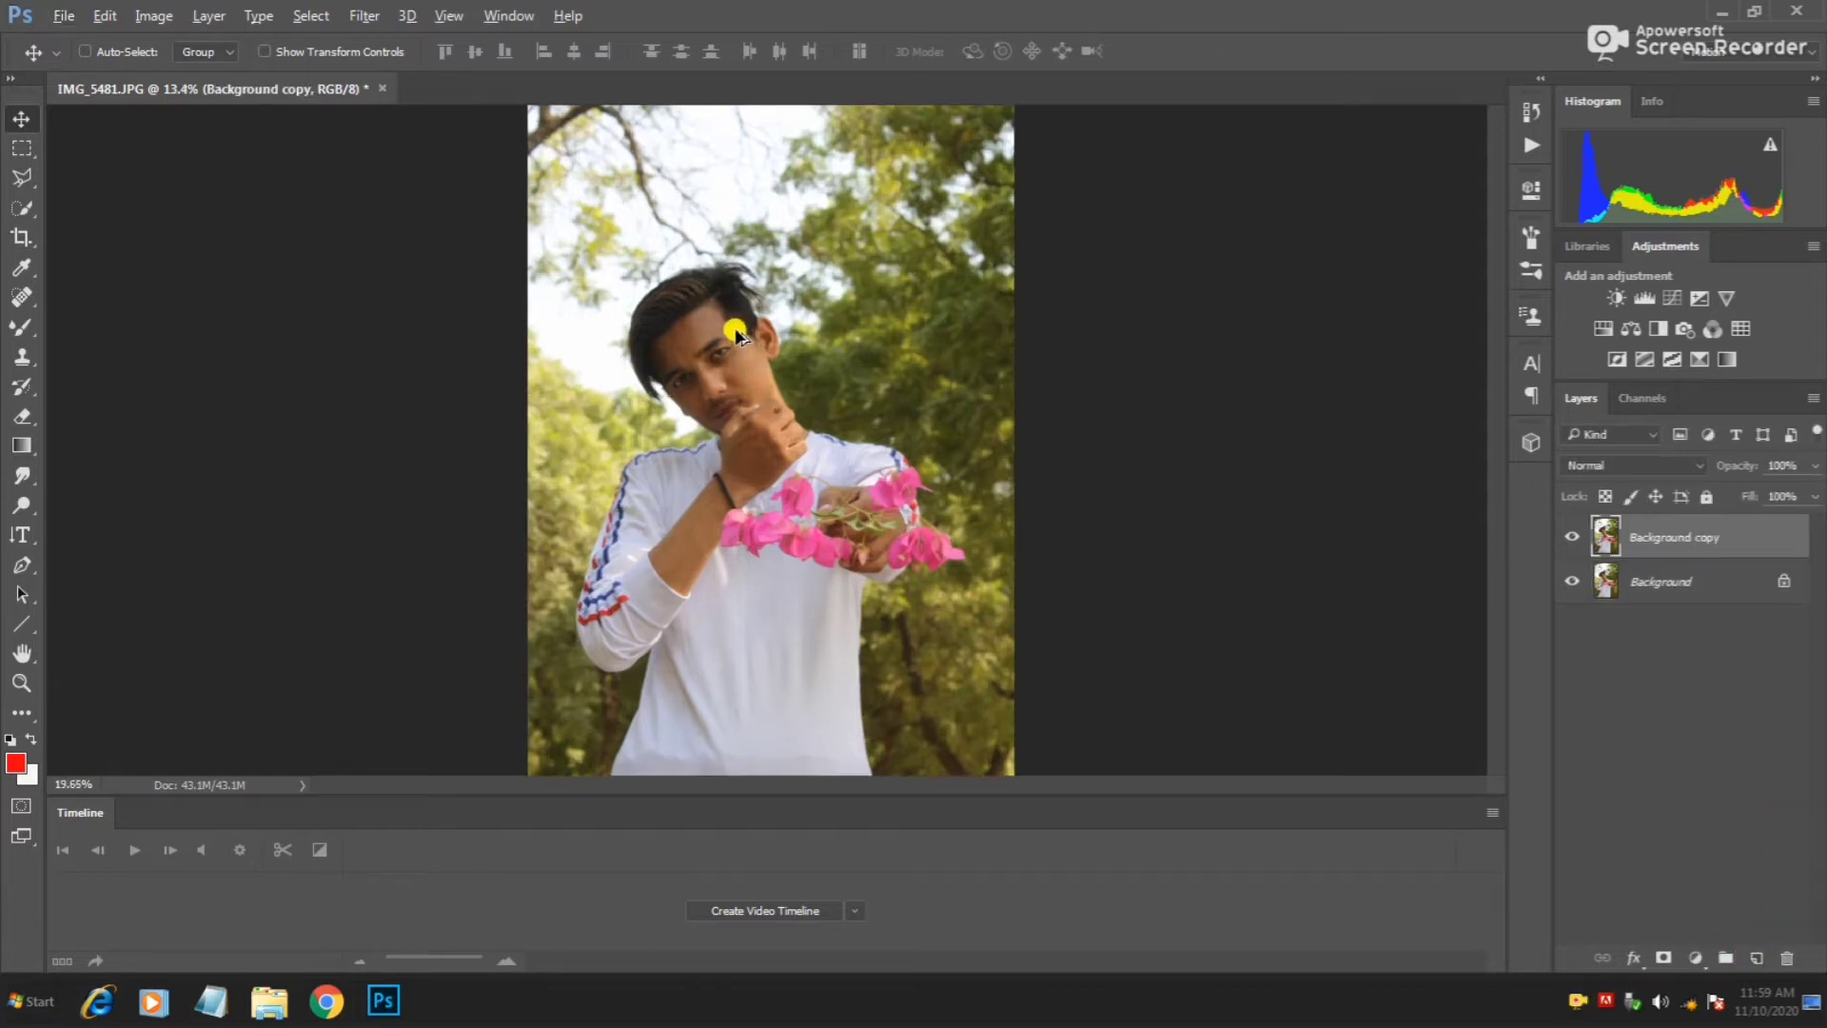
pyautogui.scroll(3, 780, 360)
pyautogui.click(1676, 456)
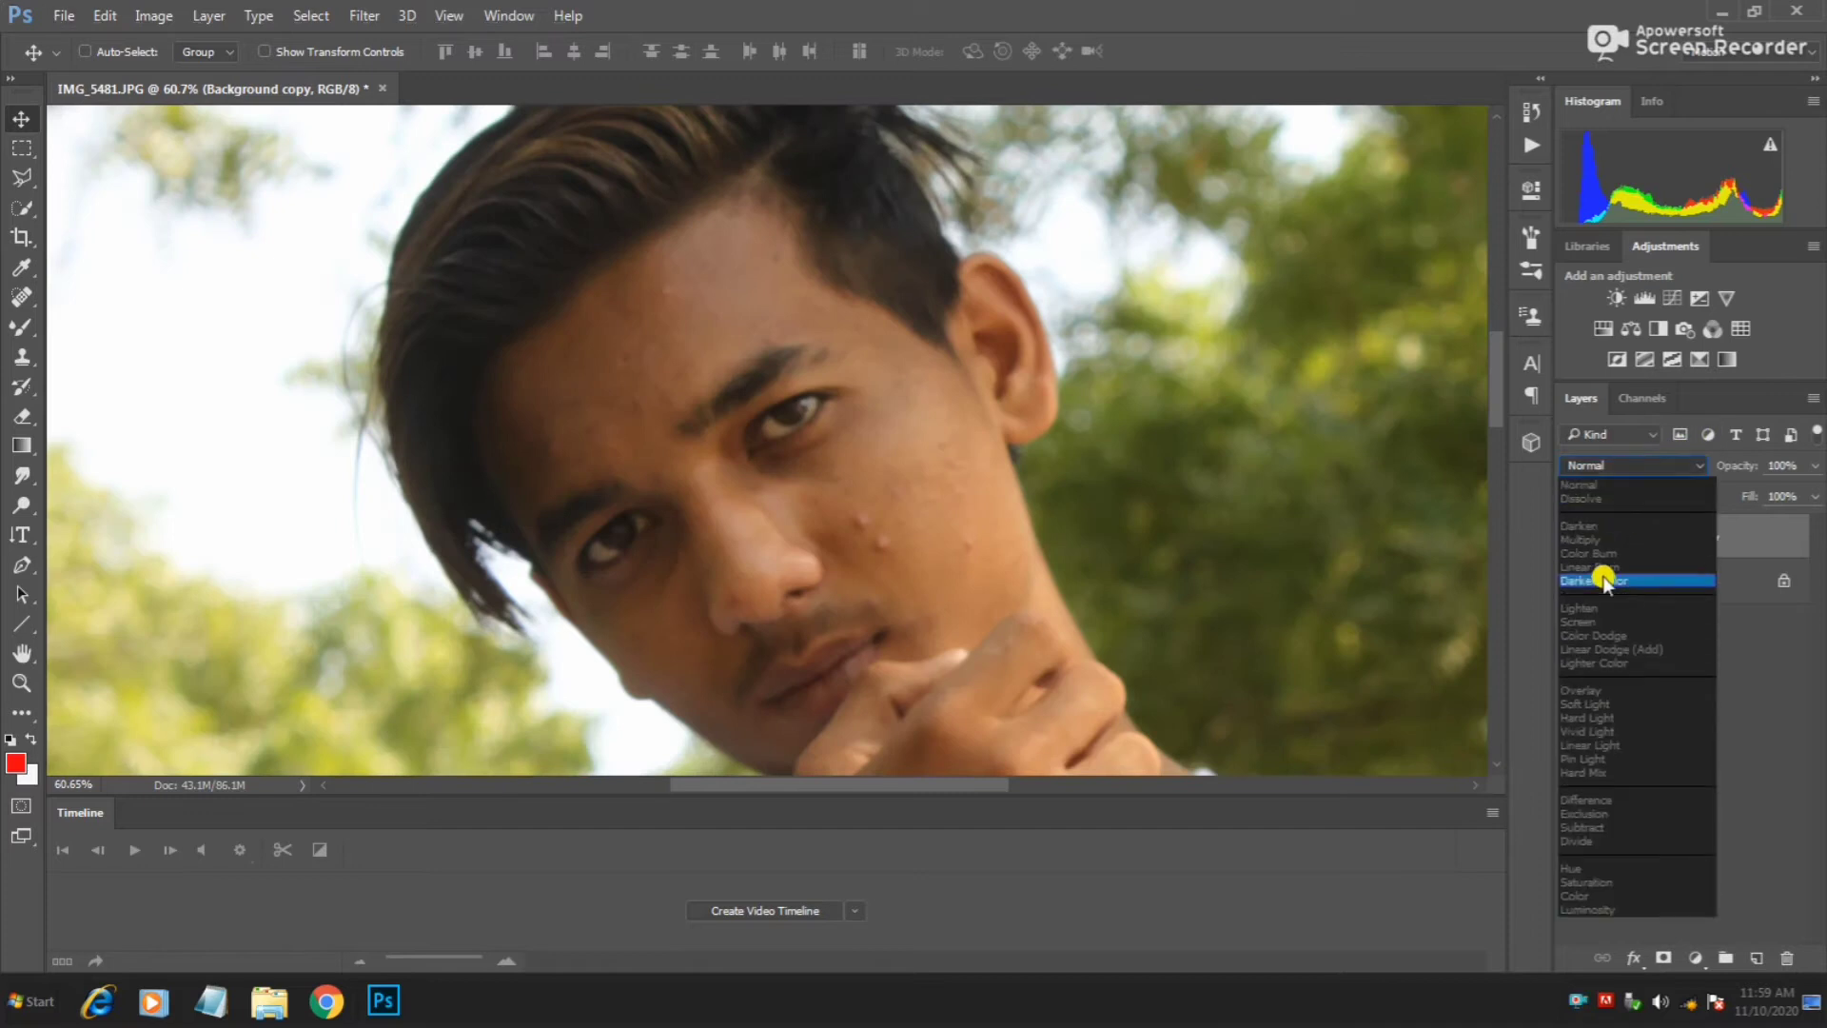
pyautogui.click(1637, 738)
# Apply High Pass at radius 3.1, merge it down, and duplicate the result as Layer 1.
pyautogui.click(364, 15)
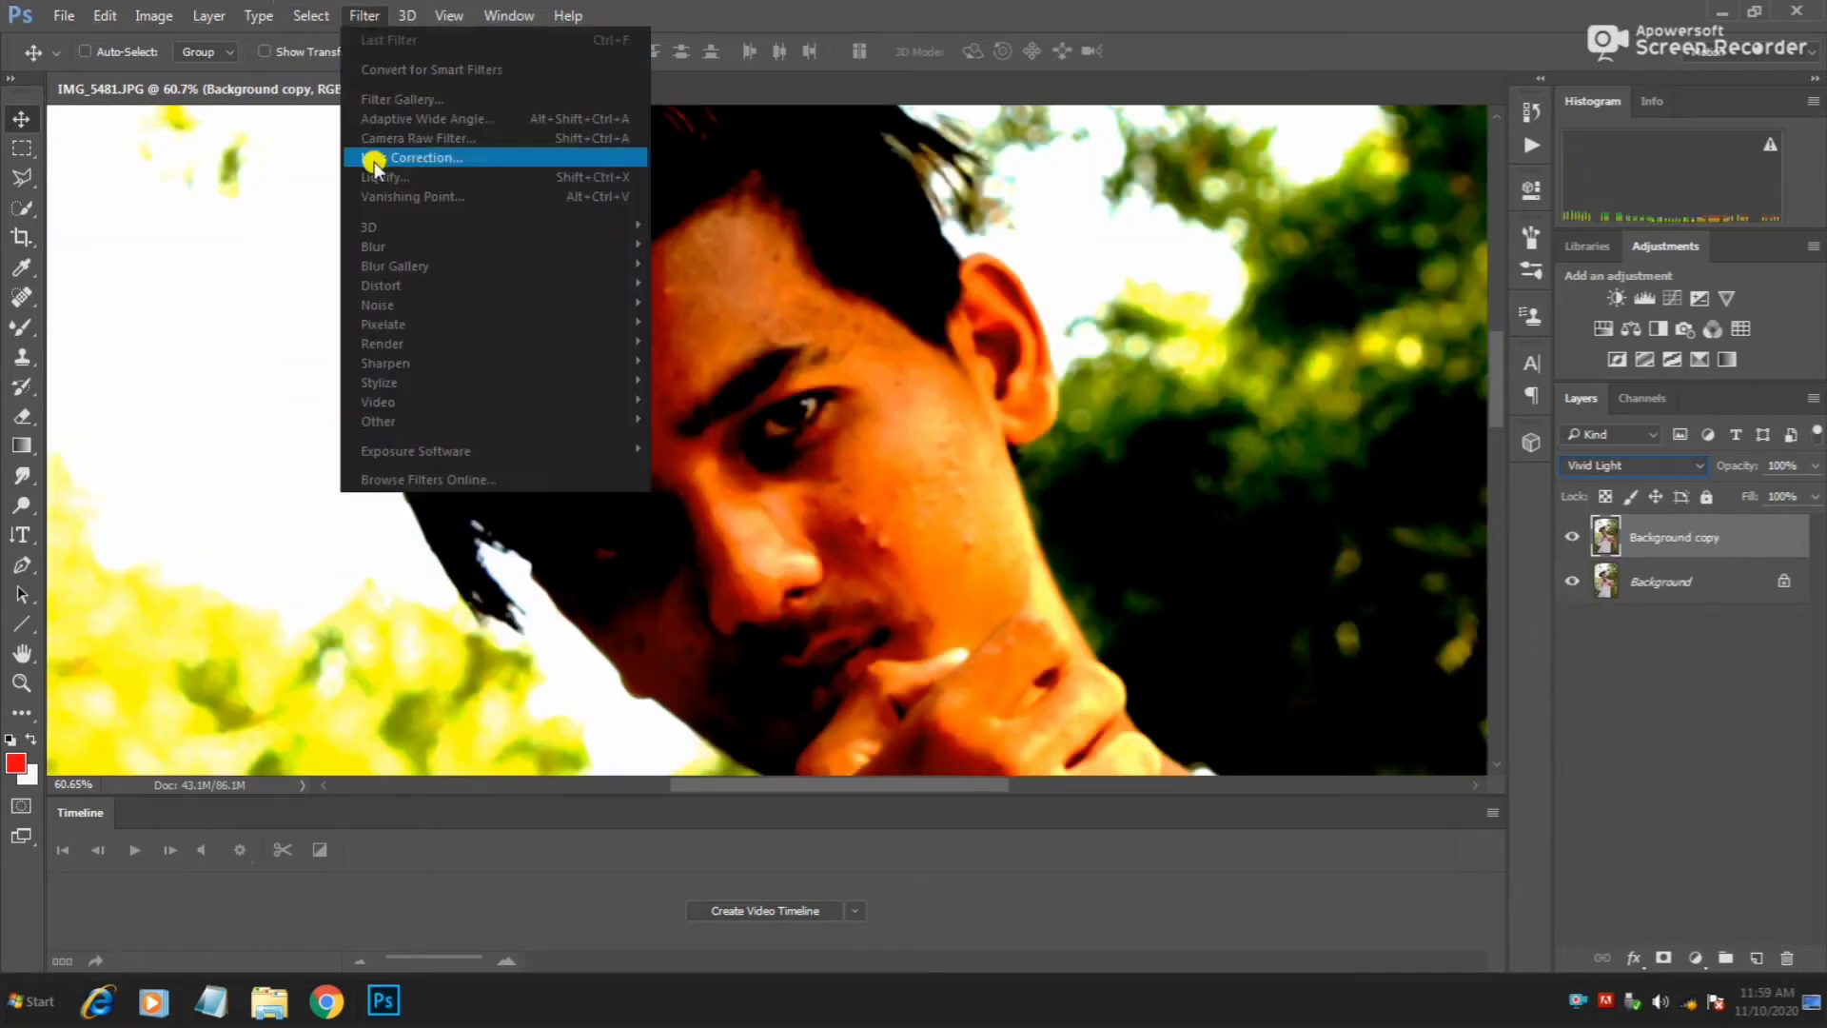
pyautogui.click(730, 440)
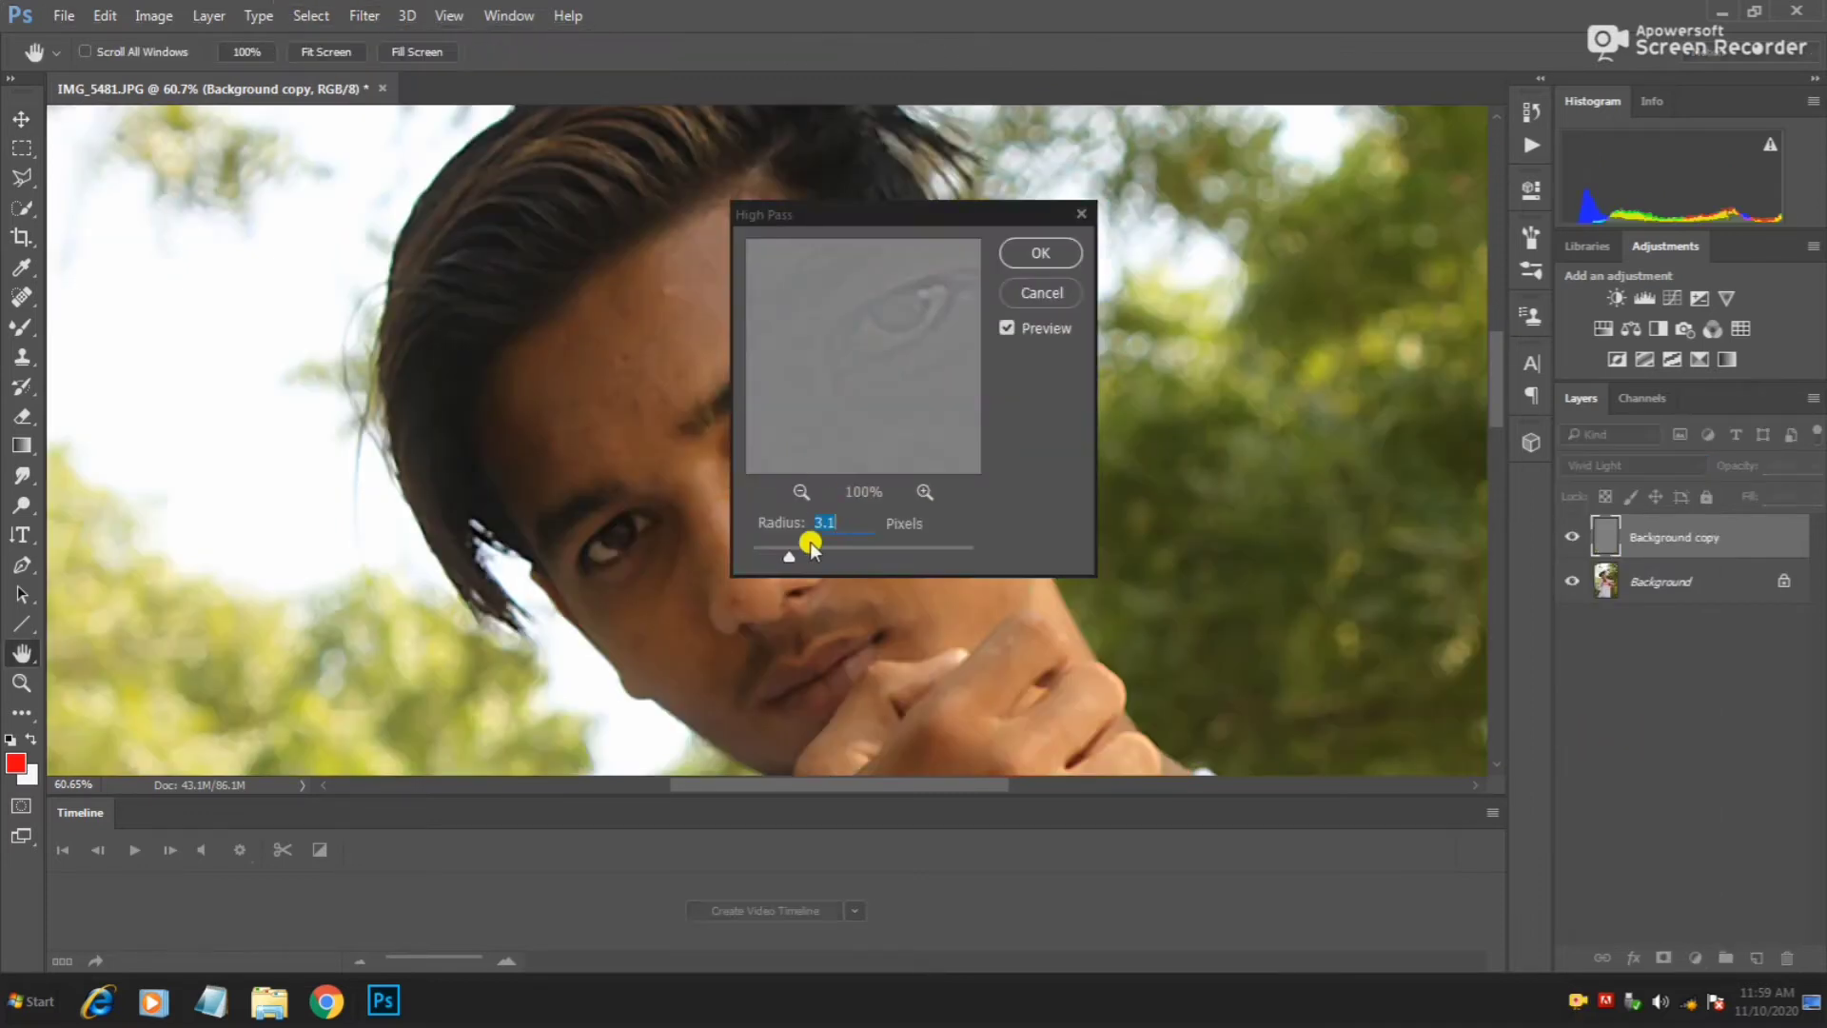
pyautogui.click(1045, 250)
pyautogui.press('v')
pyautogui.scroll(3, 752, 299)
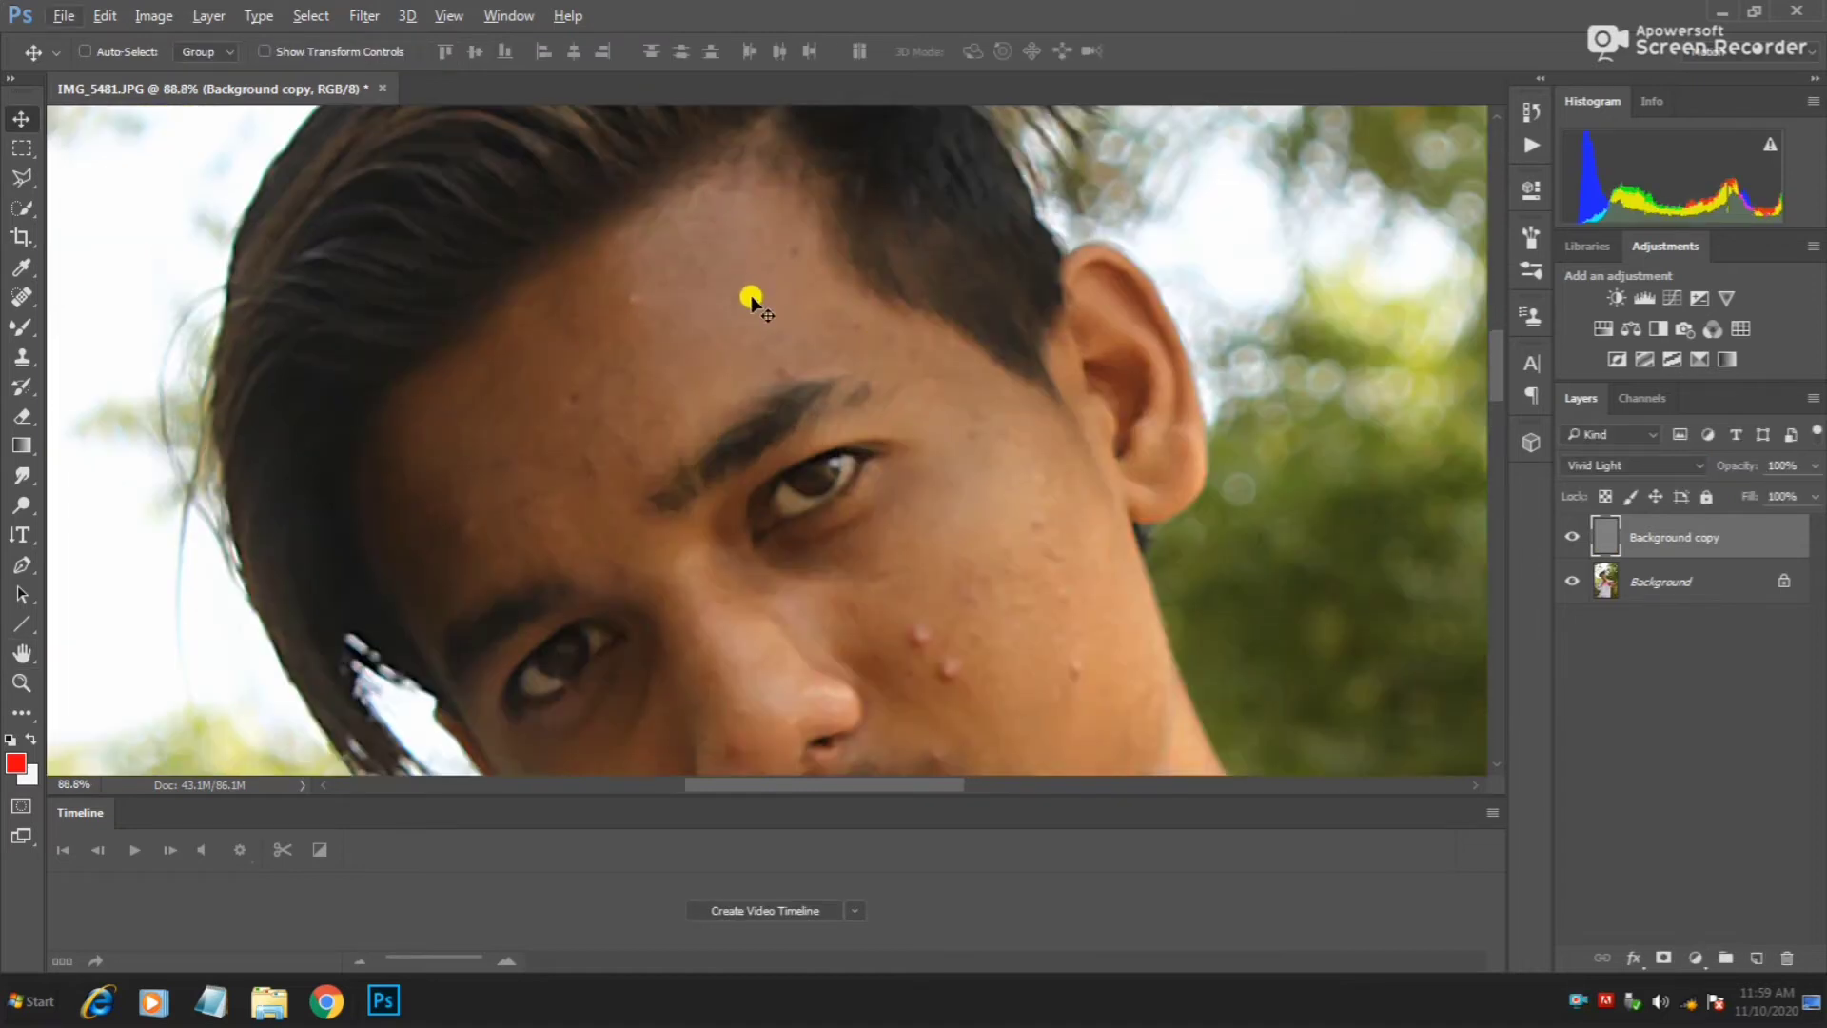
pyautogui.hotkey('ctrl', 'e')
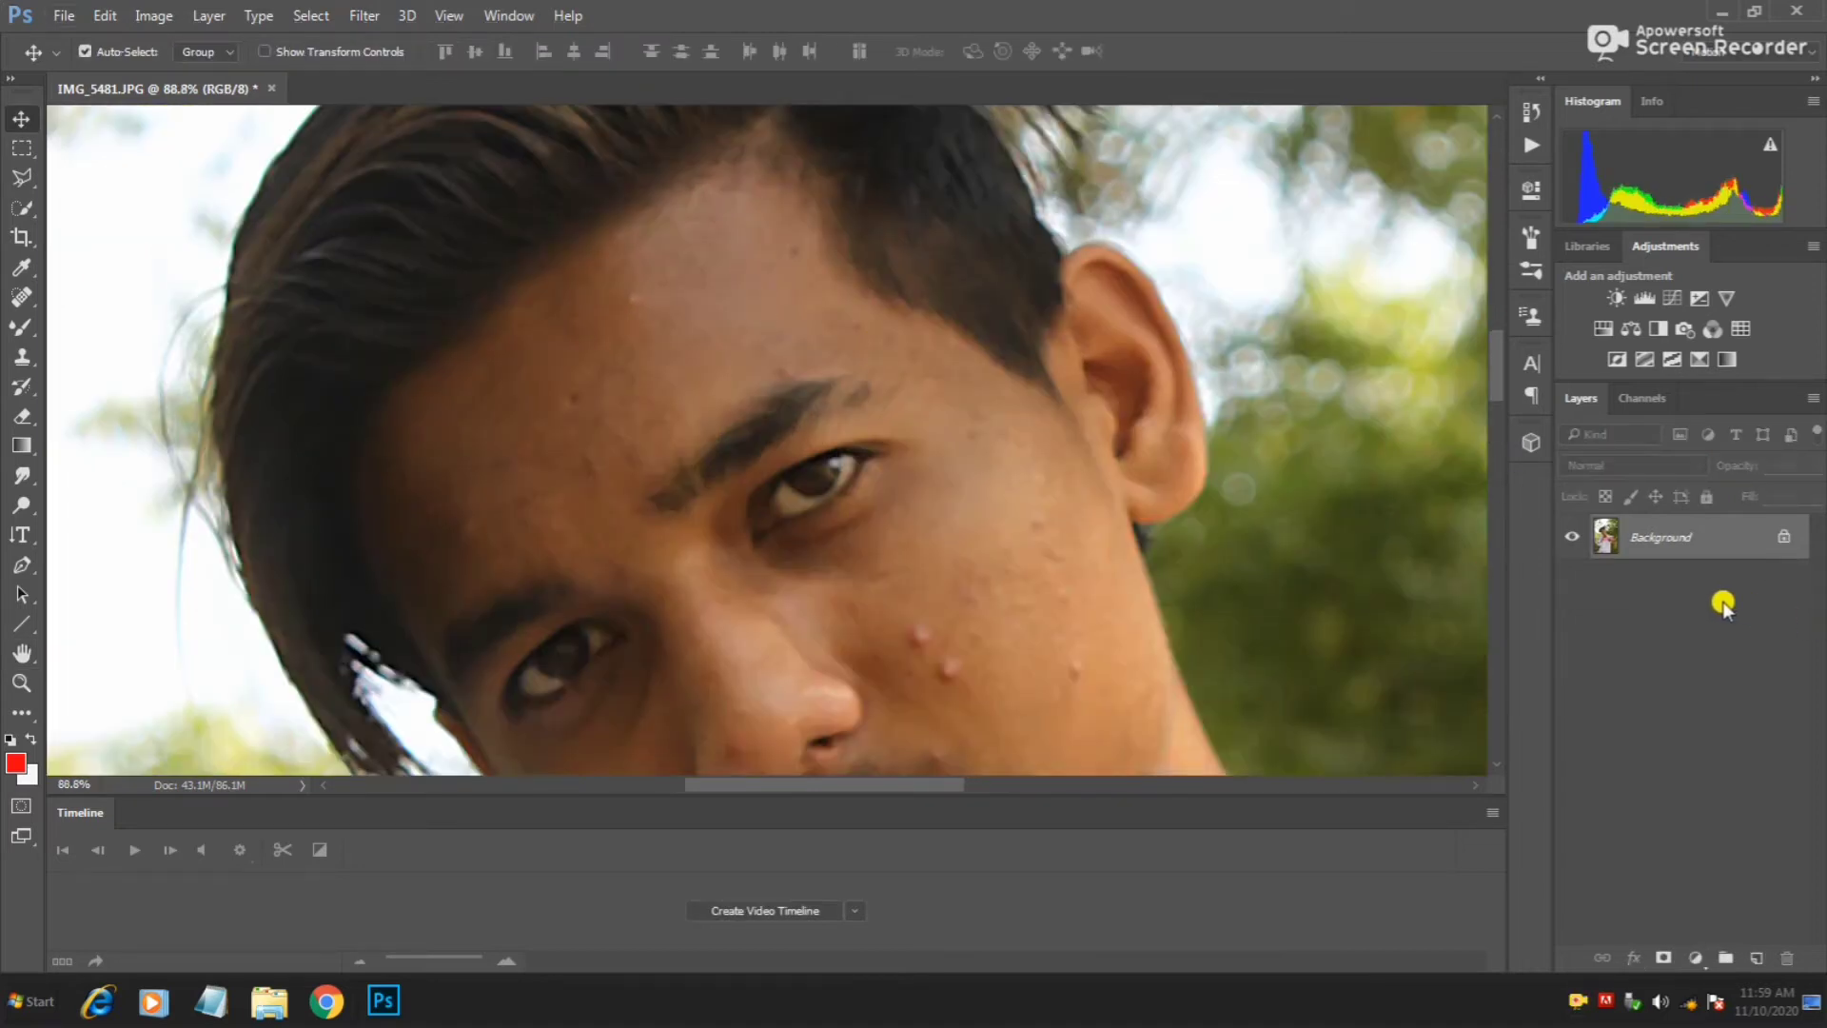
pyautogui.hotkey('ctrl', 'j')
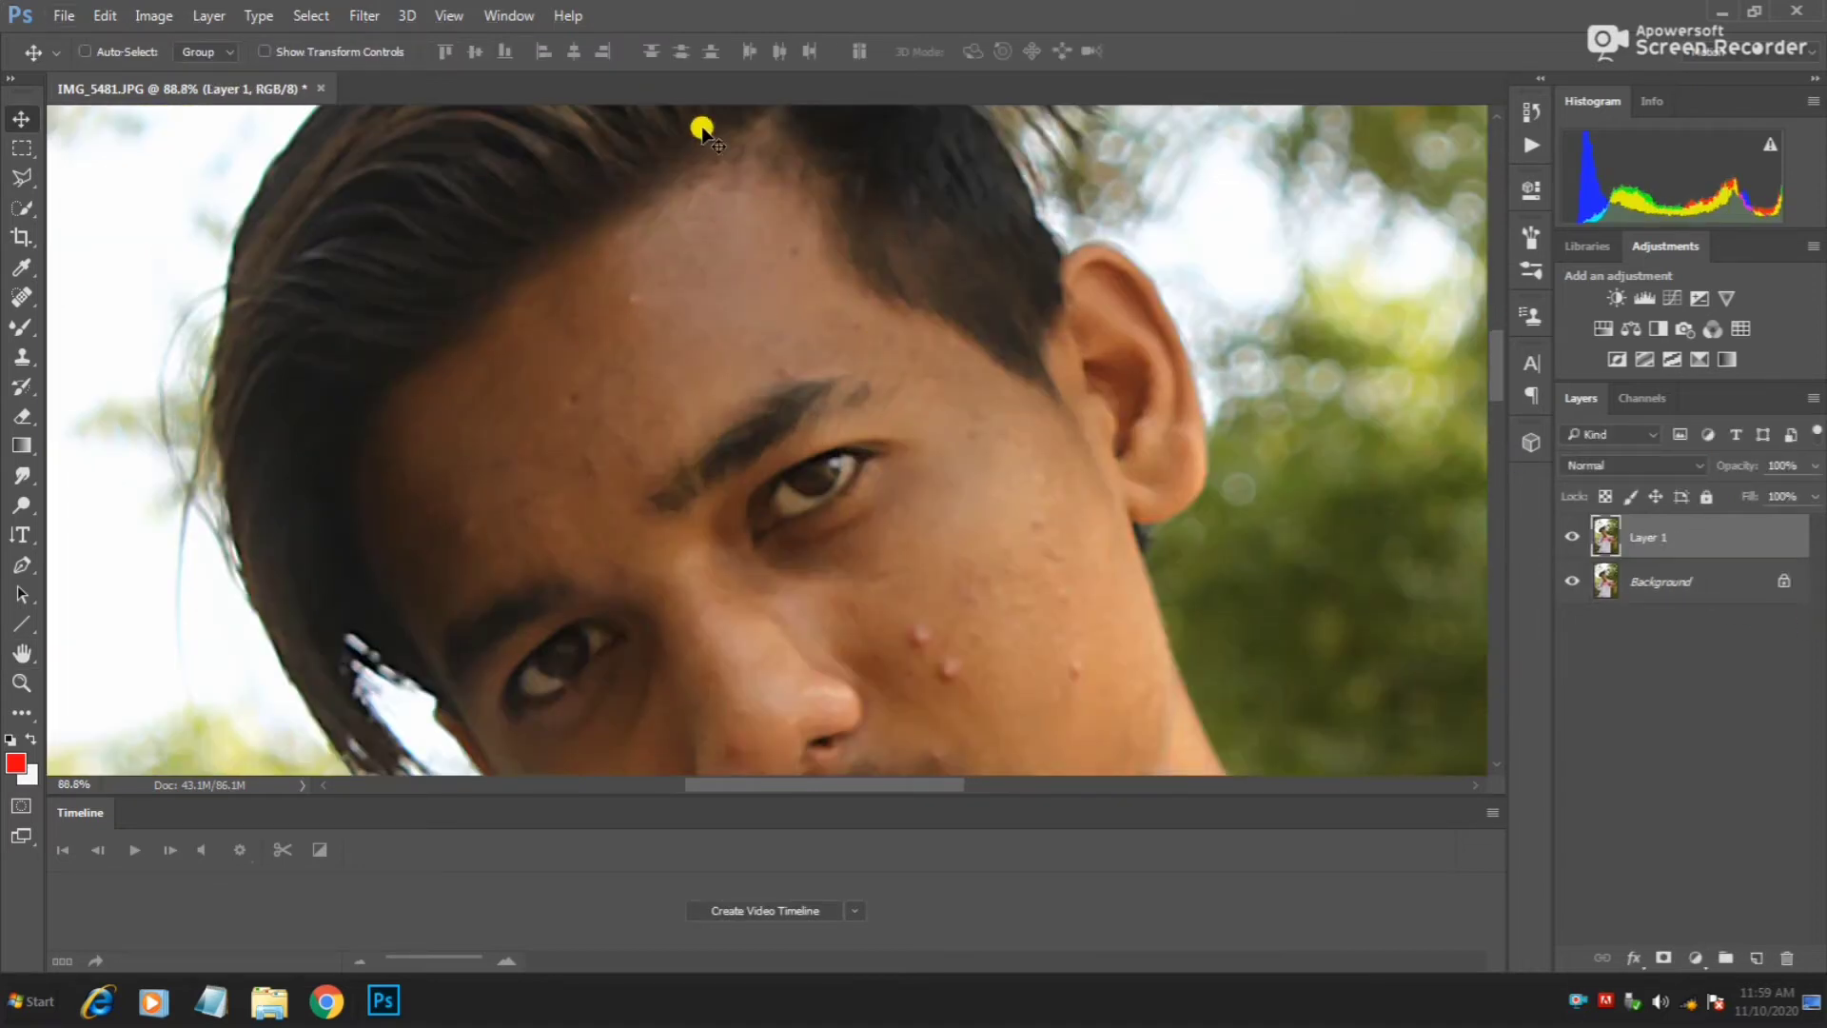
# Select the Mixer Brush Tool and size it between 150 and 80.
pyautogui.click(35, 416)
pyautogui.click(23, 326)
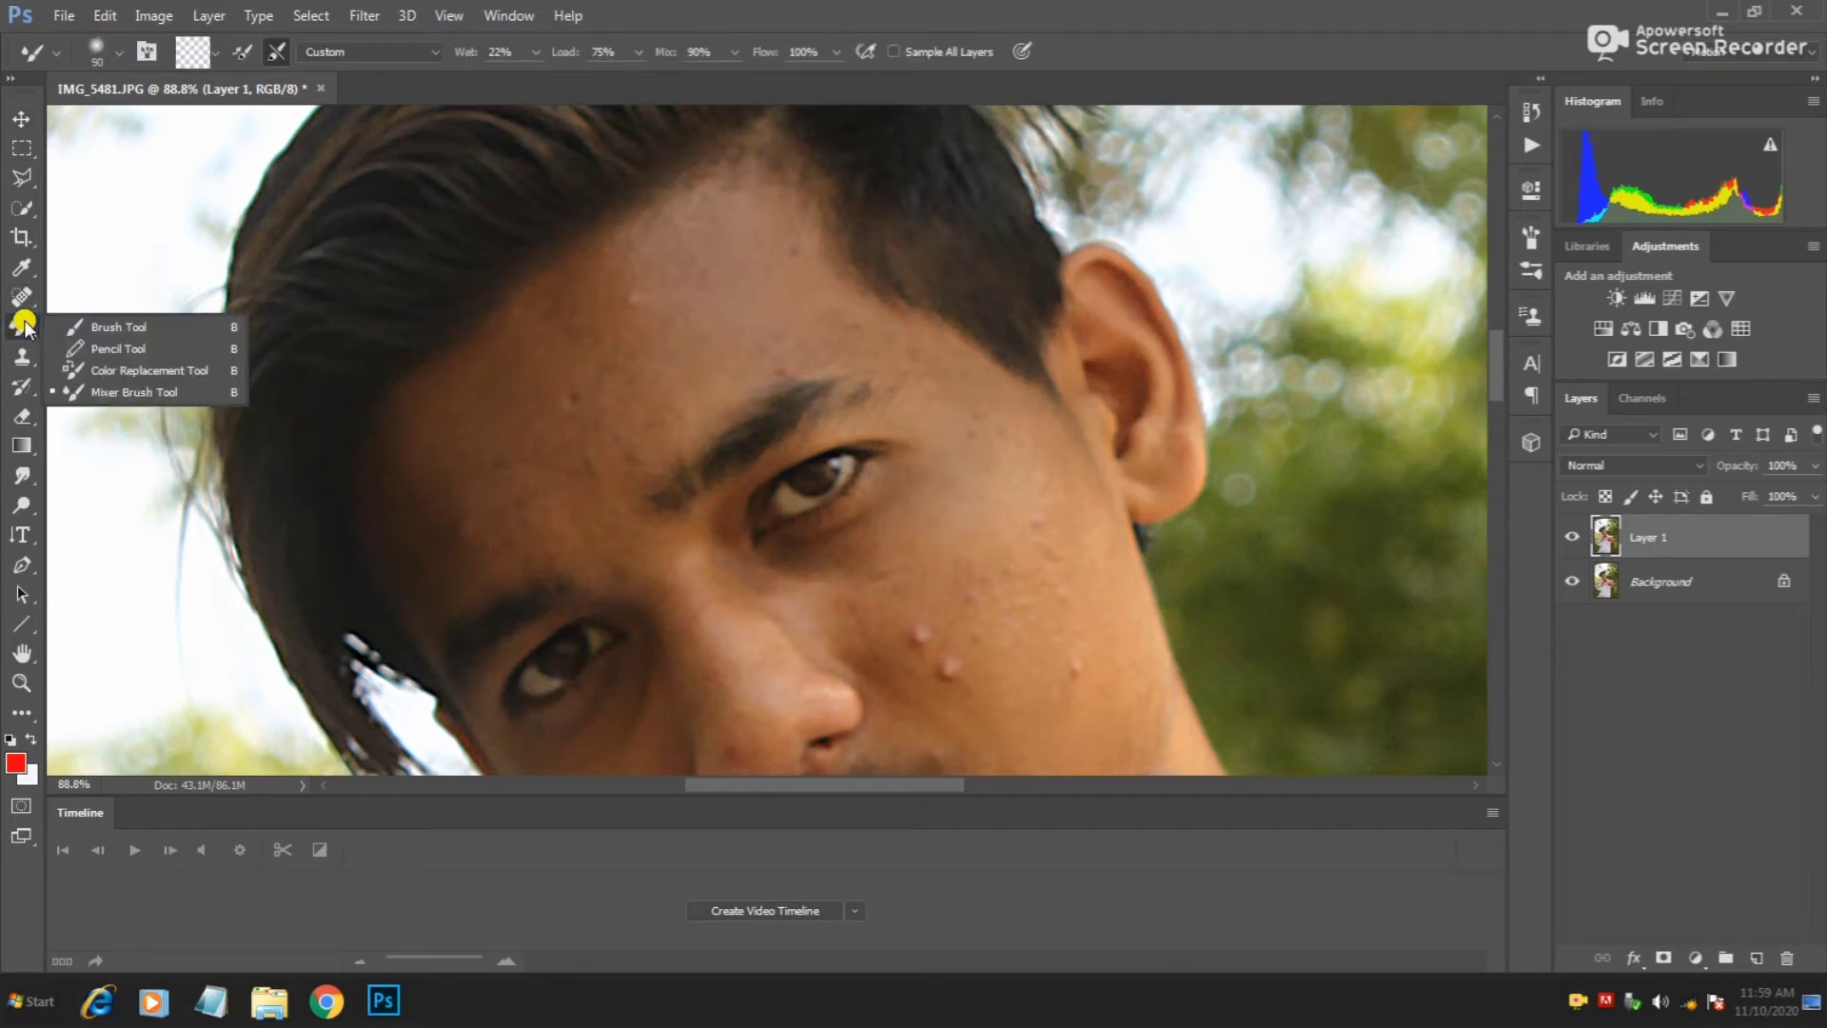
pyautogui.click(113, 380)
pyautogui.press(']')
pyautogui.press(']')
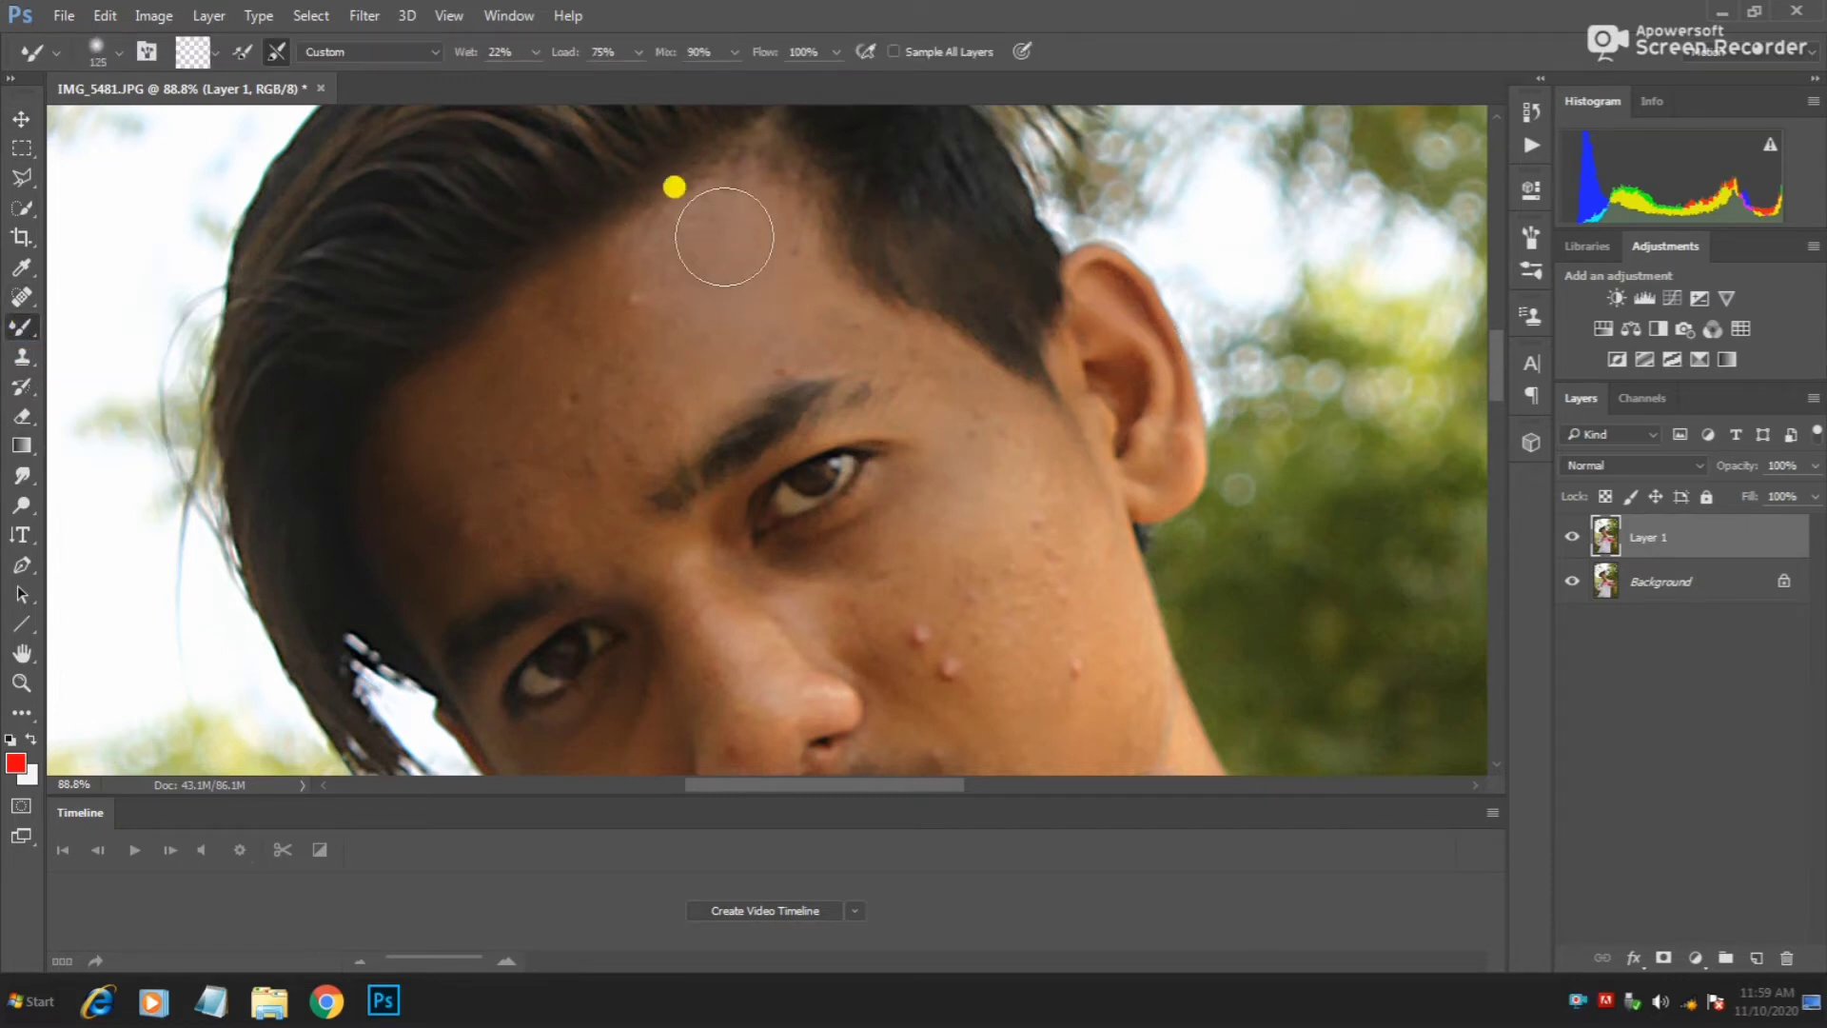
pyautogui.press(']')
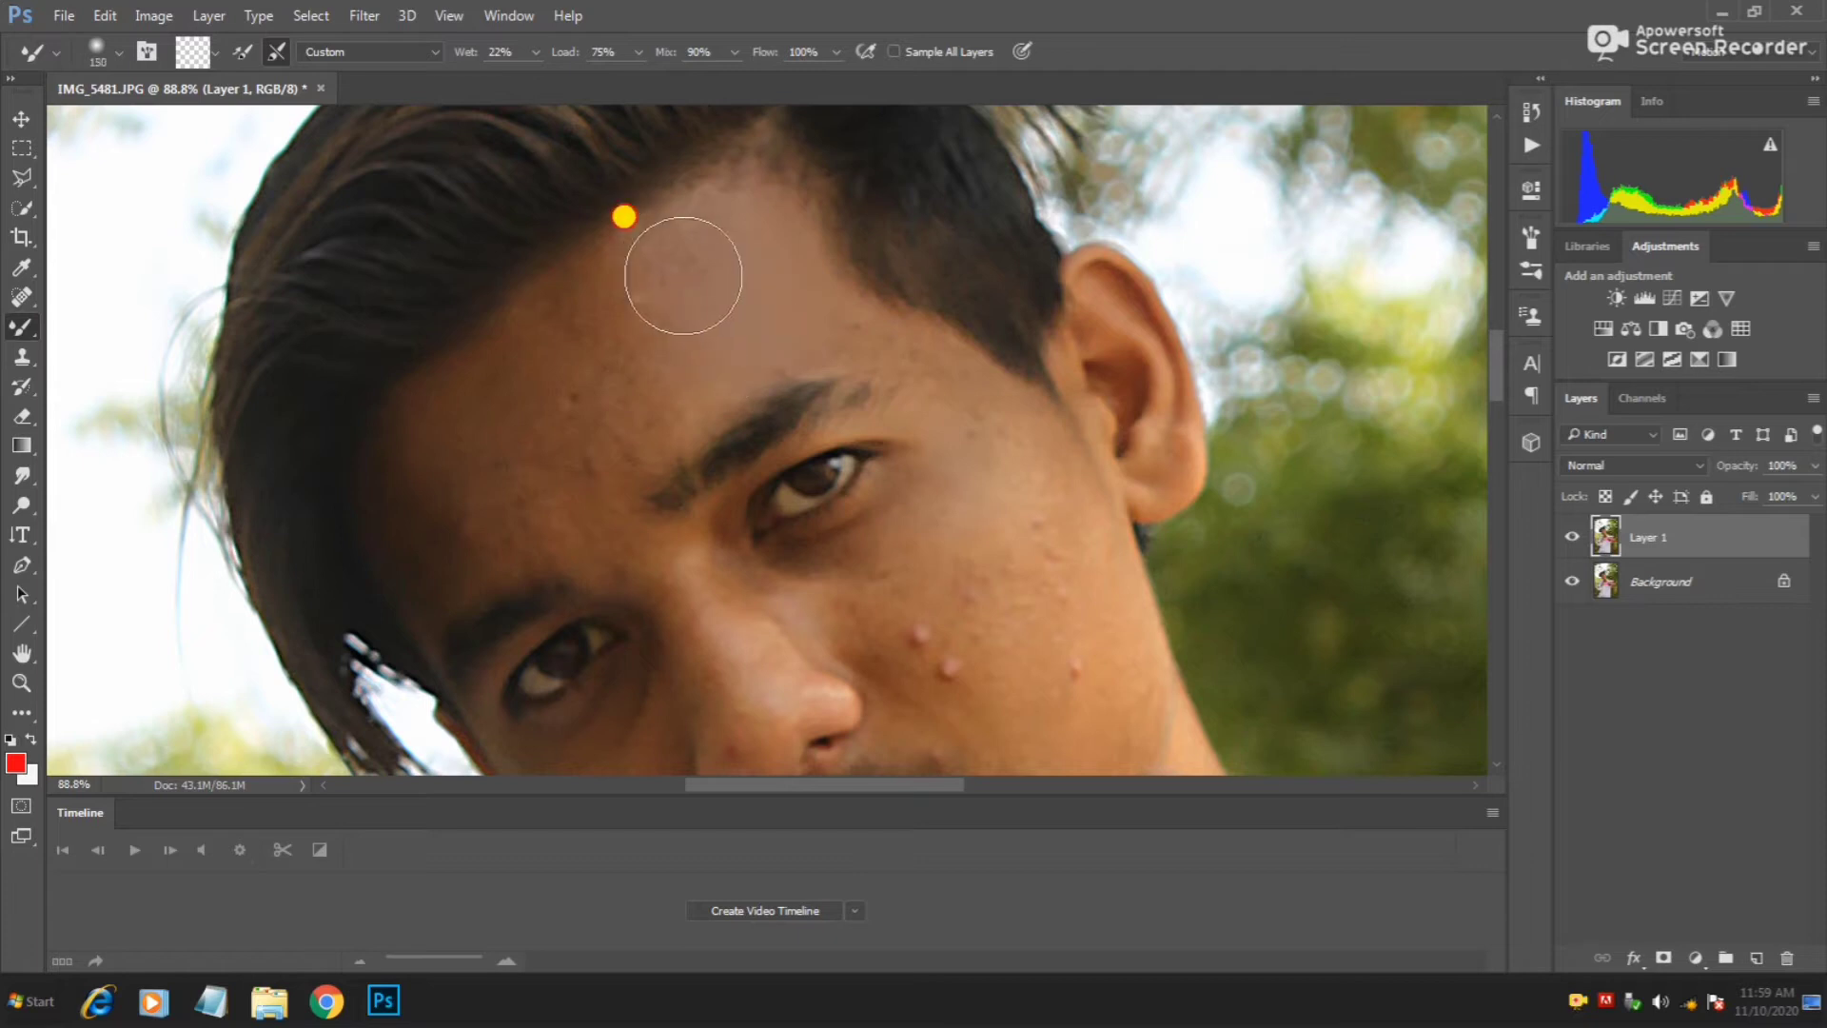
pyautogui.press('[')
pyautogui.press('[')
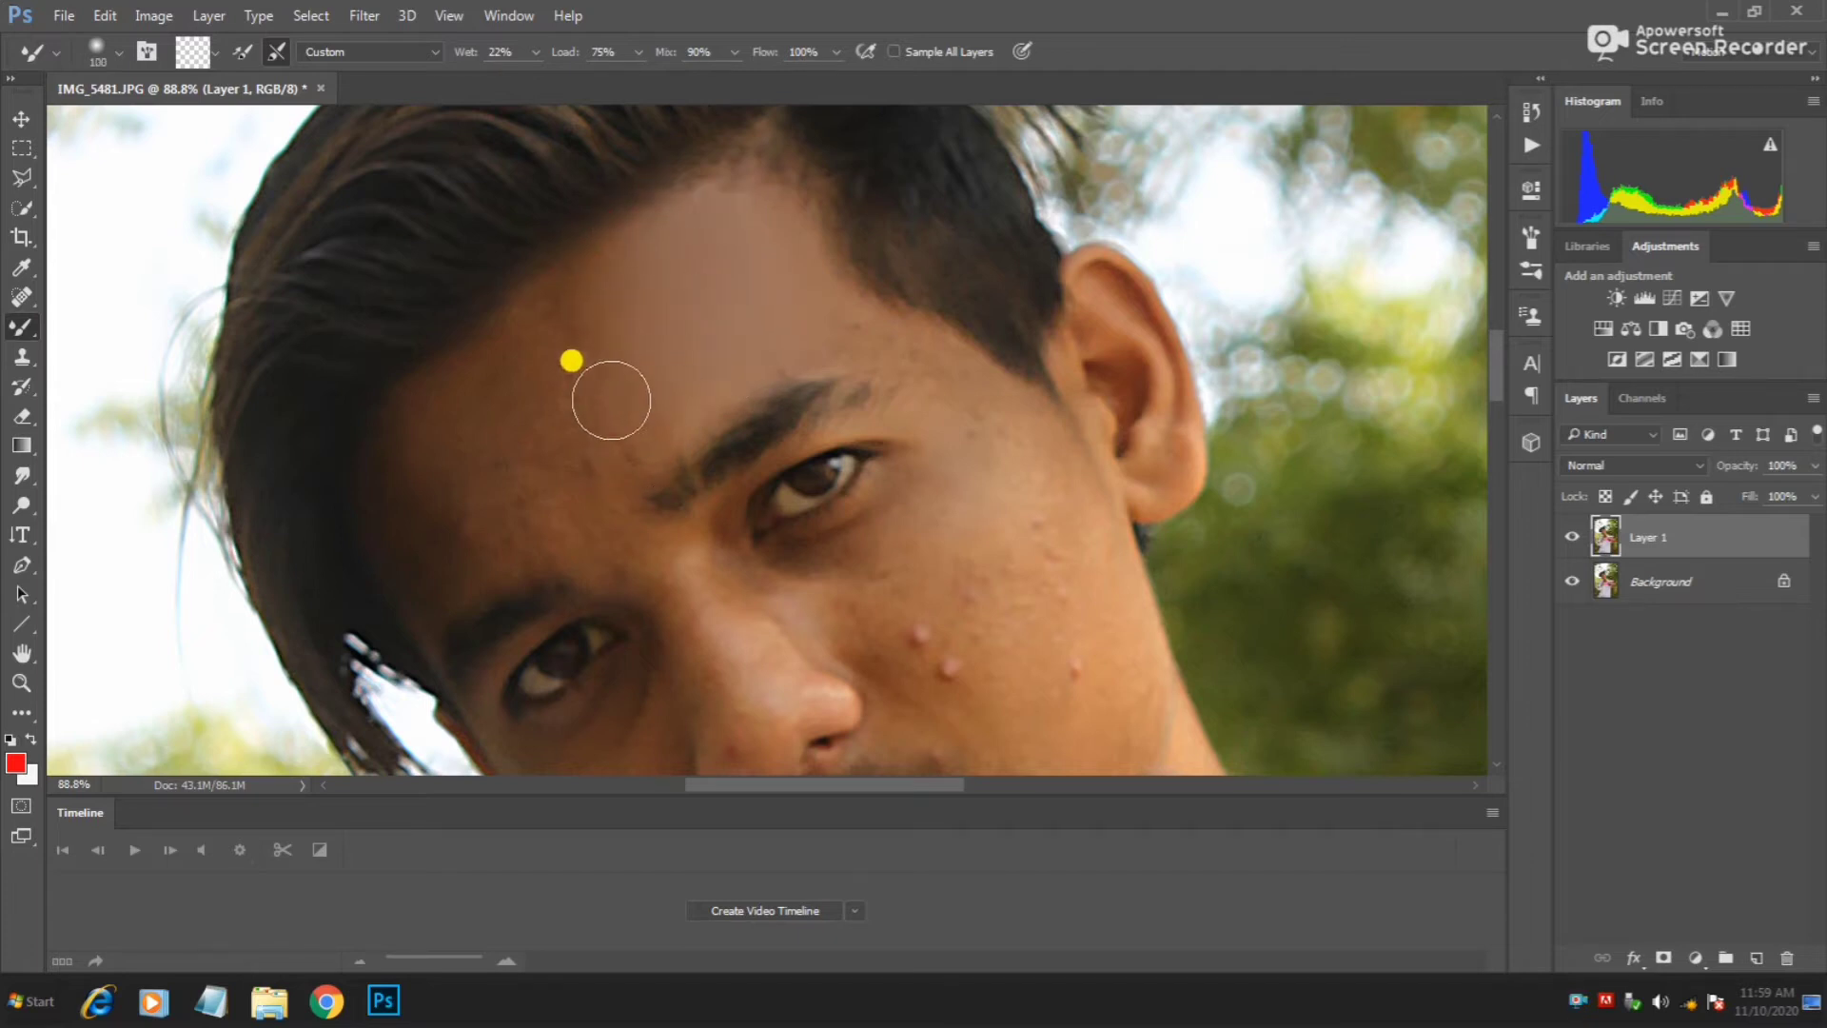
pyautogui.press(']')
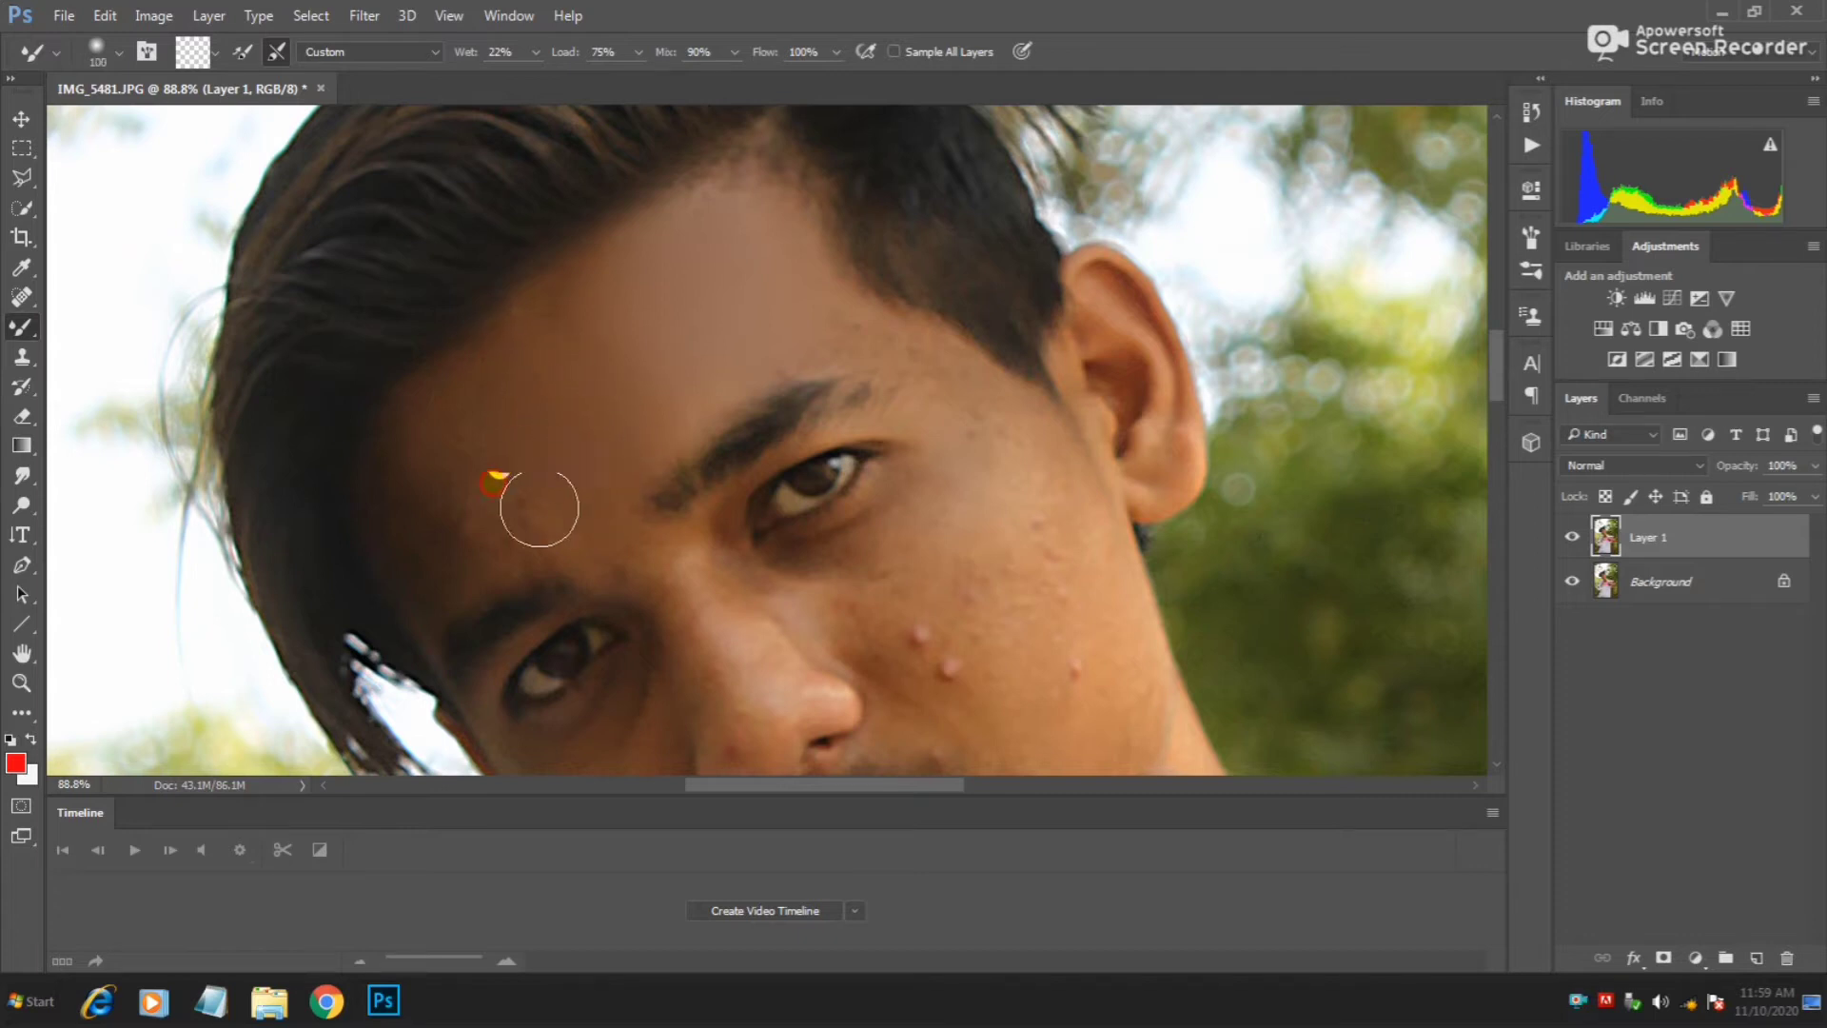
pyautogui.press('[')
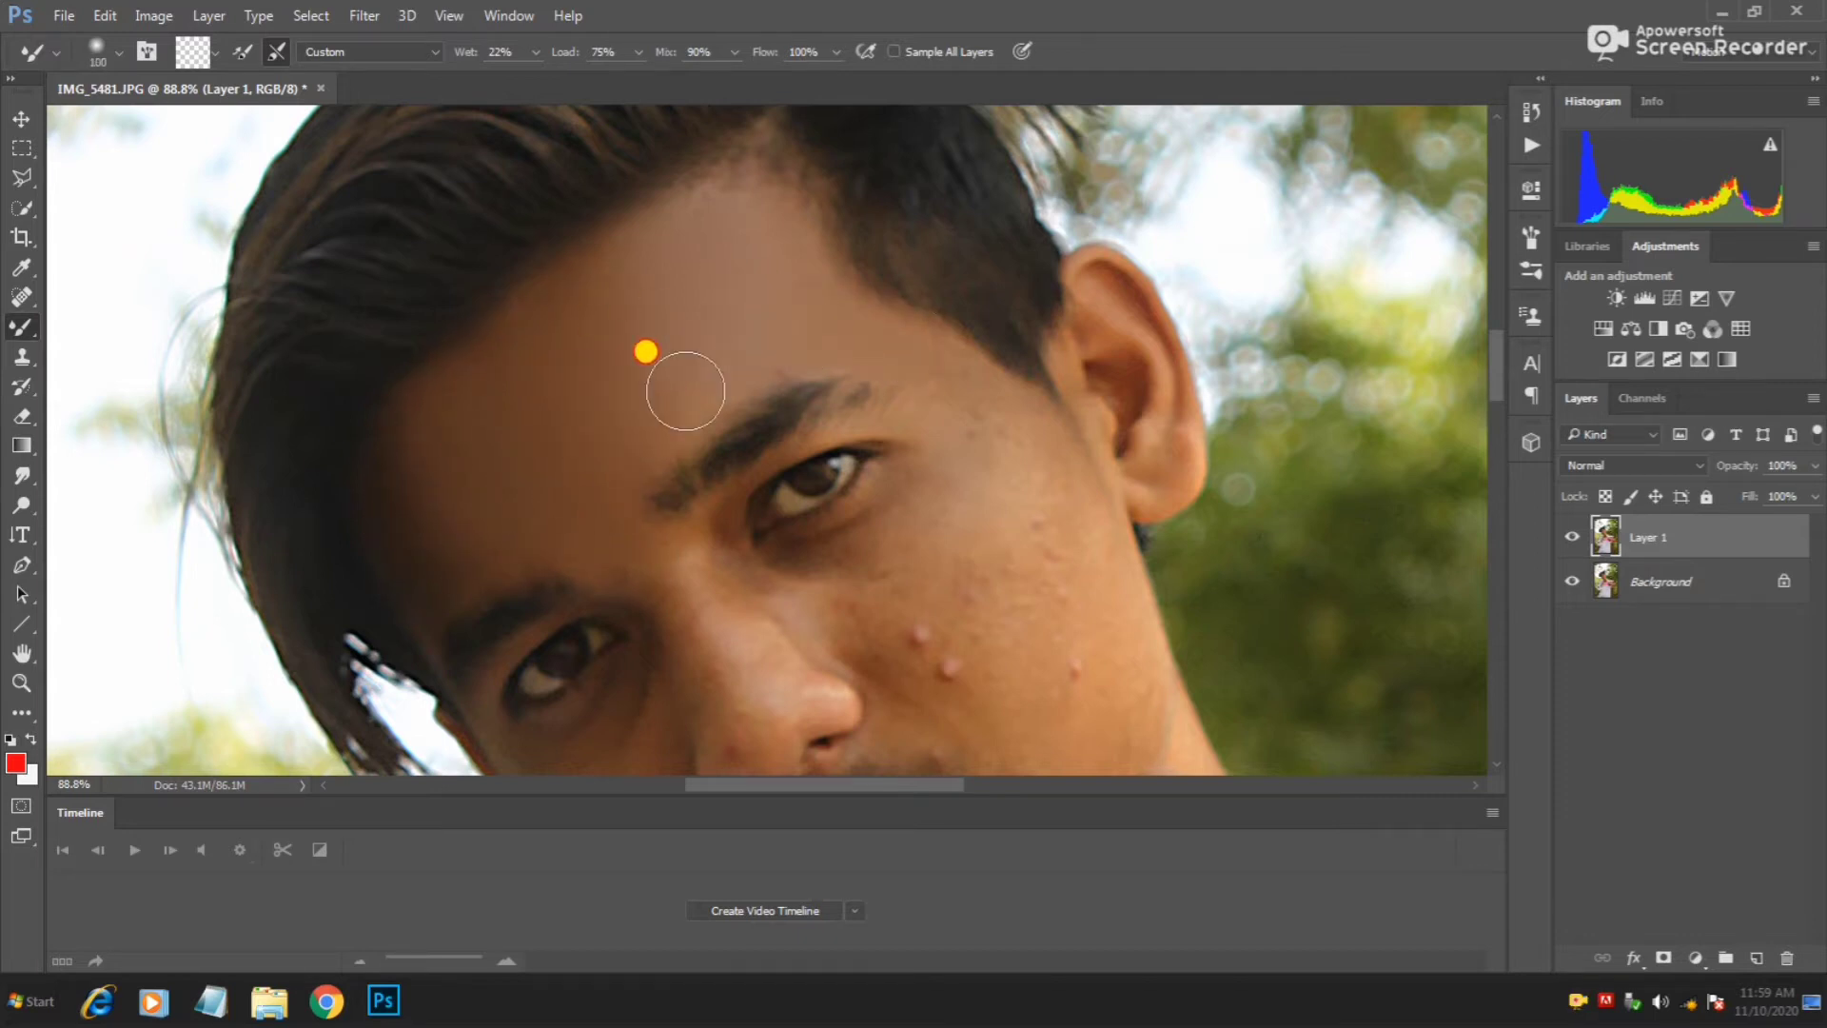
pyautogui.press('[')
pyautogui.press('[')
# Shrink the Mixer Brush to 50 and blend the skin on the forehead, cheeks and hand.
pyautogui.scroll(-3, 681, 392)
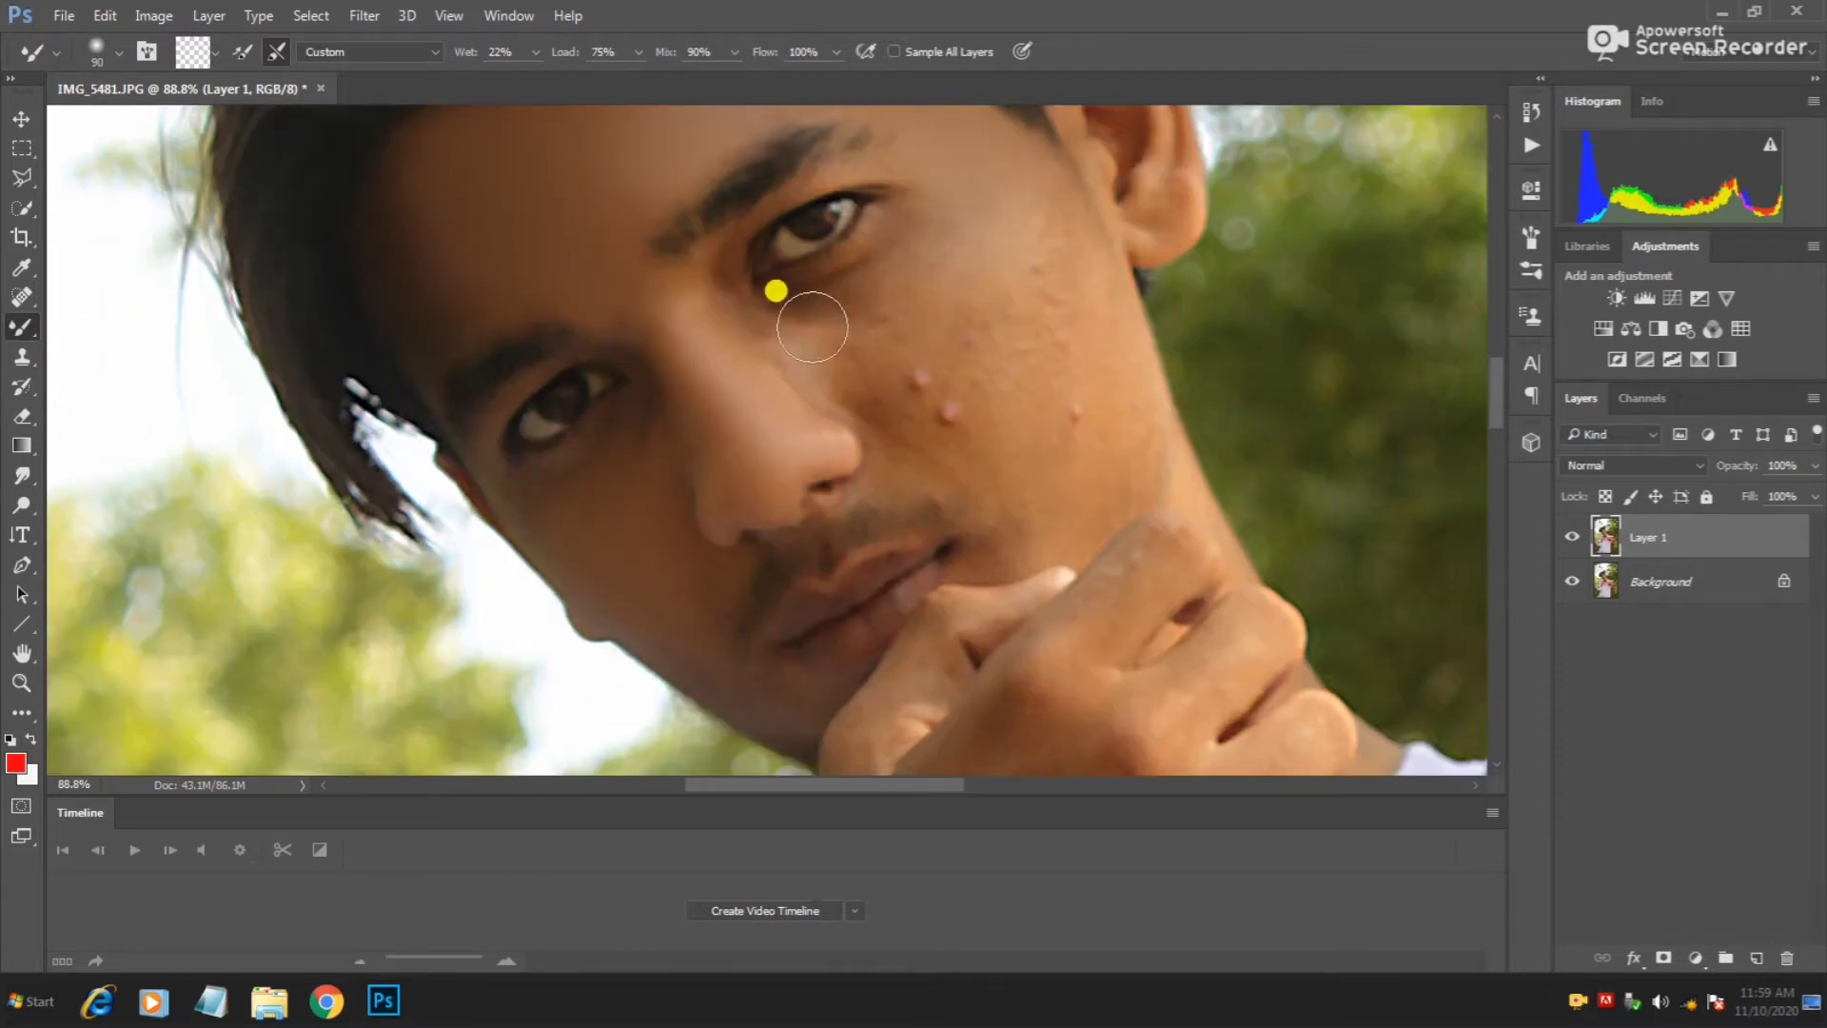
pyautogui.press('[')
pyautogui.press('[')
pyautogui.press('[')
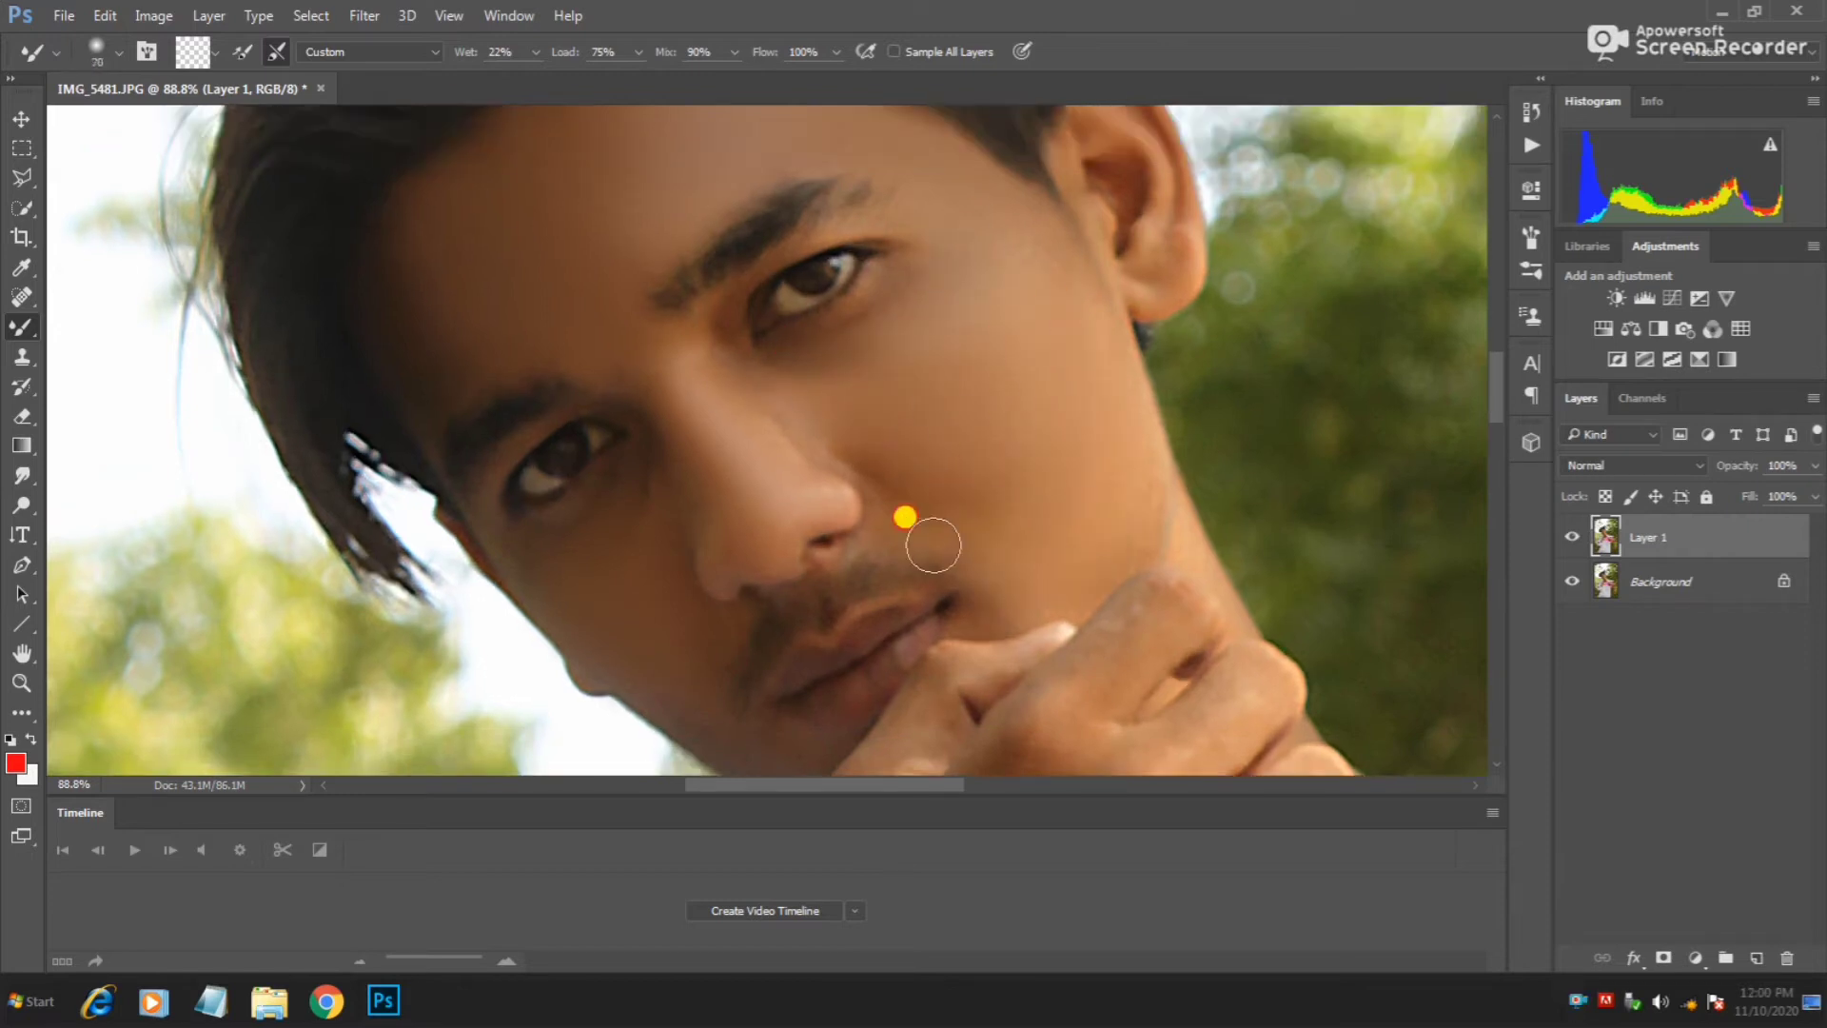
pyautogui.press('[')
pyautogui.press('[')
pyautogui.scroll(-2, 837, 533)
pyautogui.press('[')
pyautogui.scroll(-2, 705, 539)
pyautogui.scroll(-3, 1028, 497)
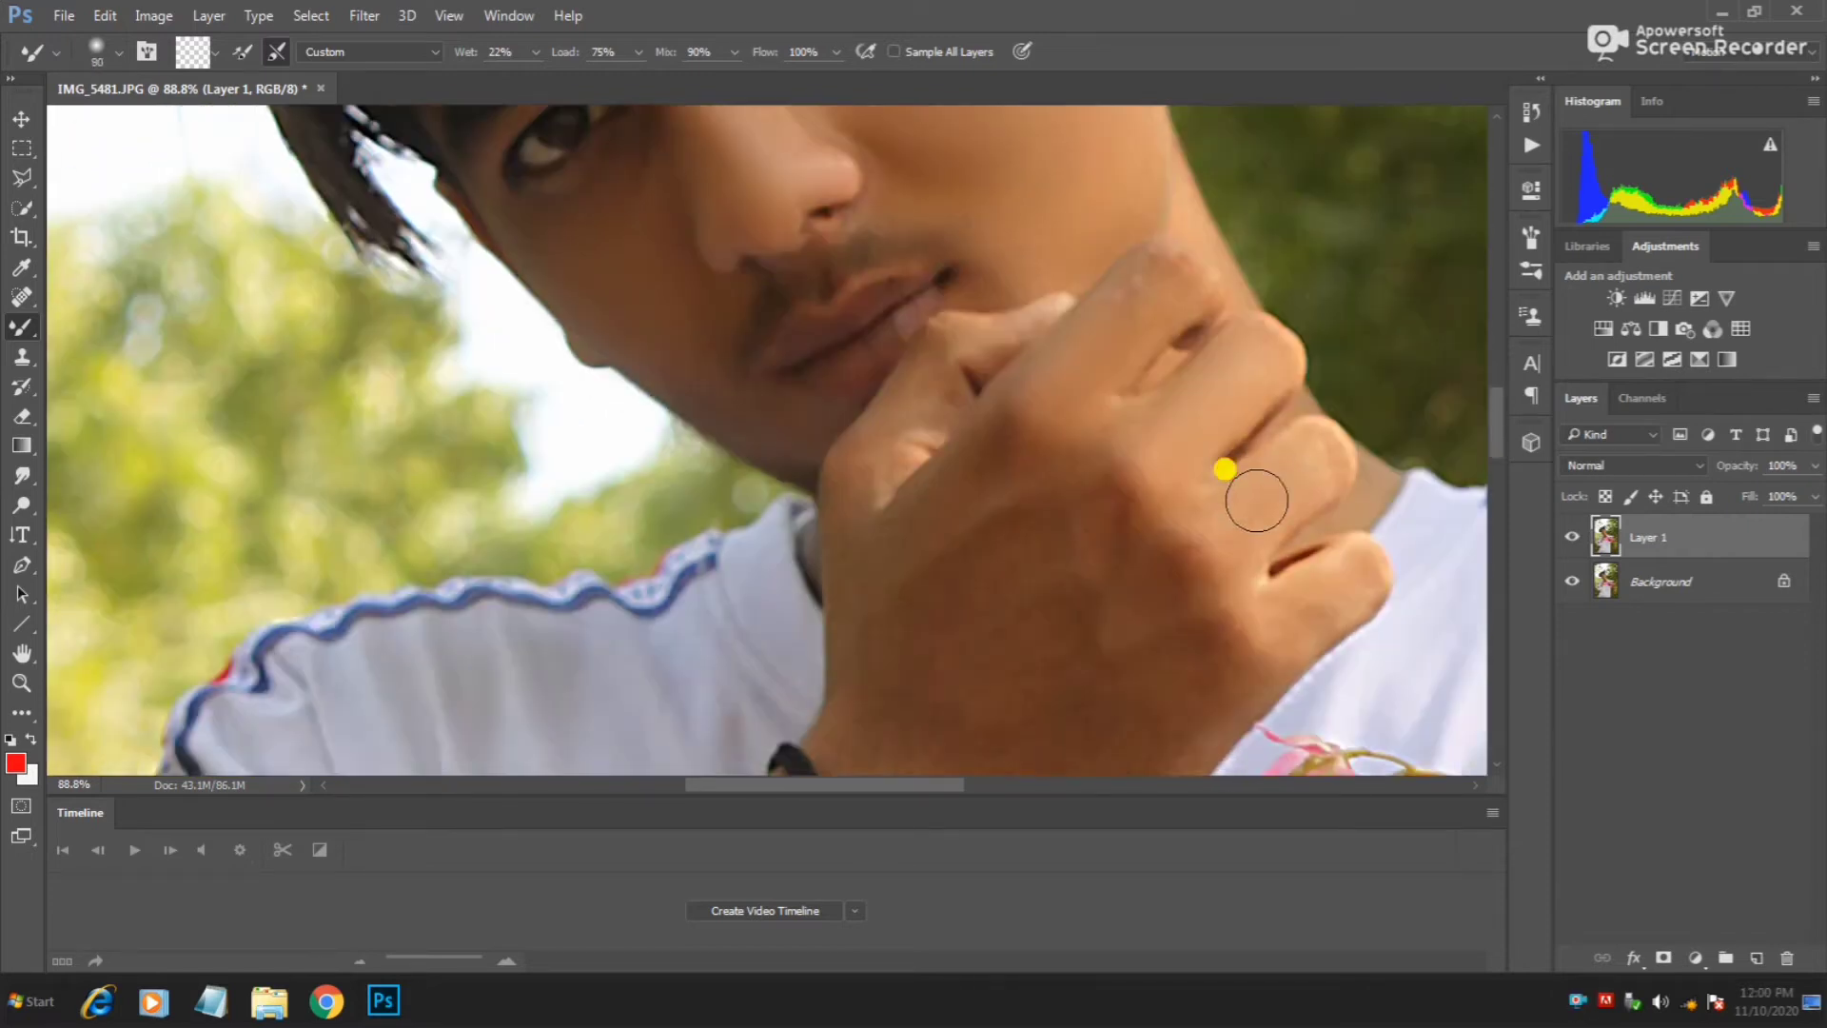
pyautogui.scroll(-2, 1224, 469)
pyautogui.scroll(-2, 1085, 534)
pyautogui.scroll(-3, 758, 501)
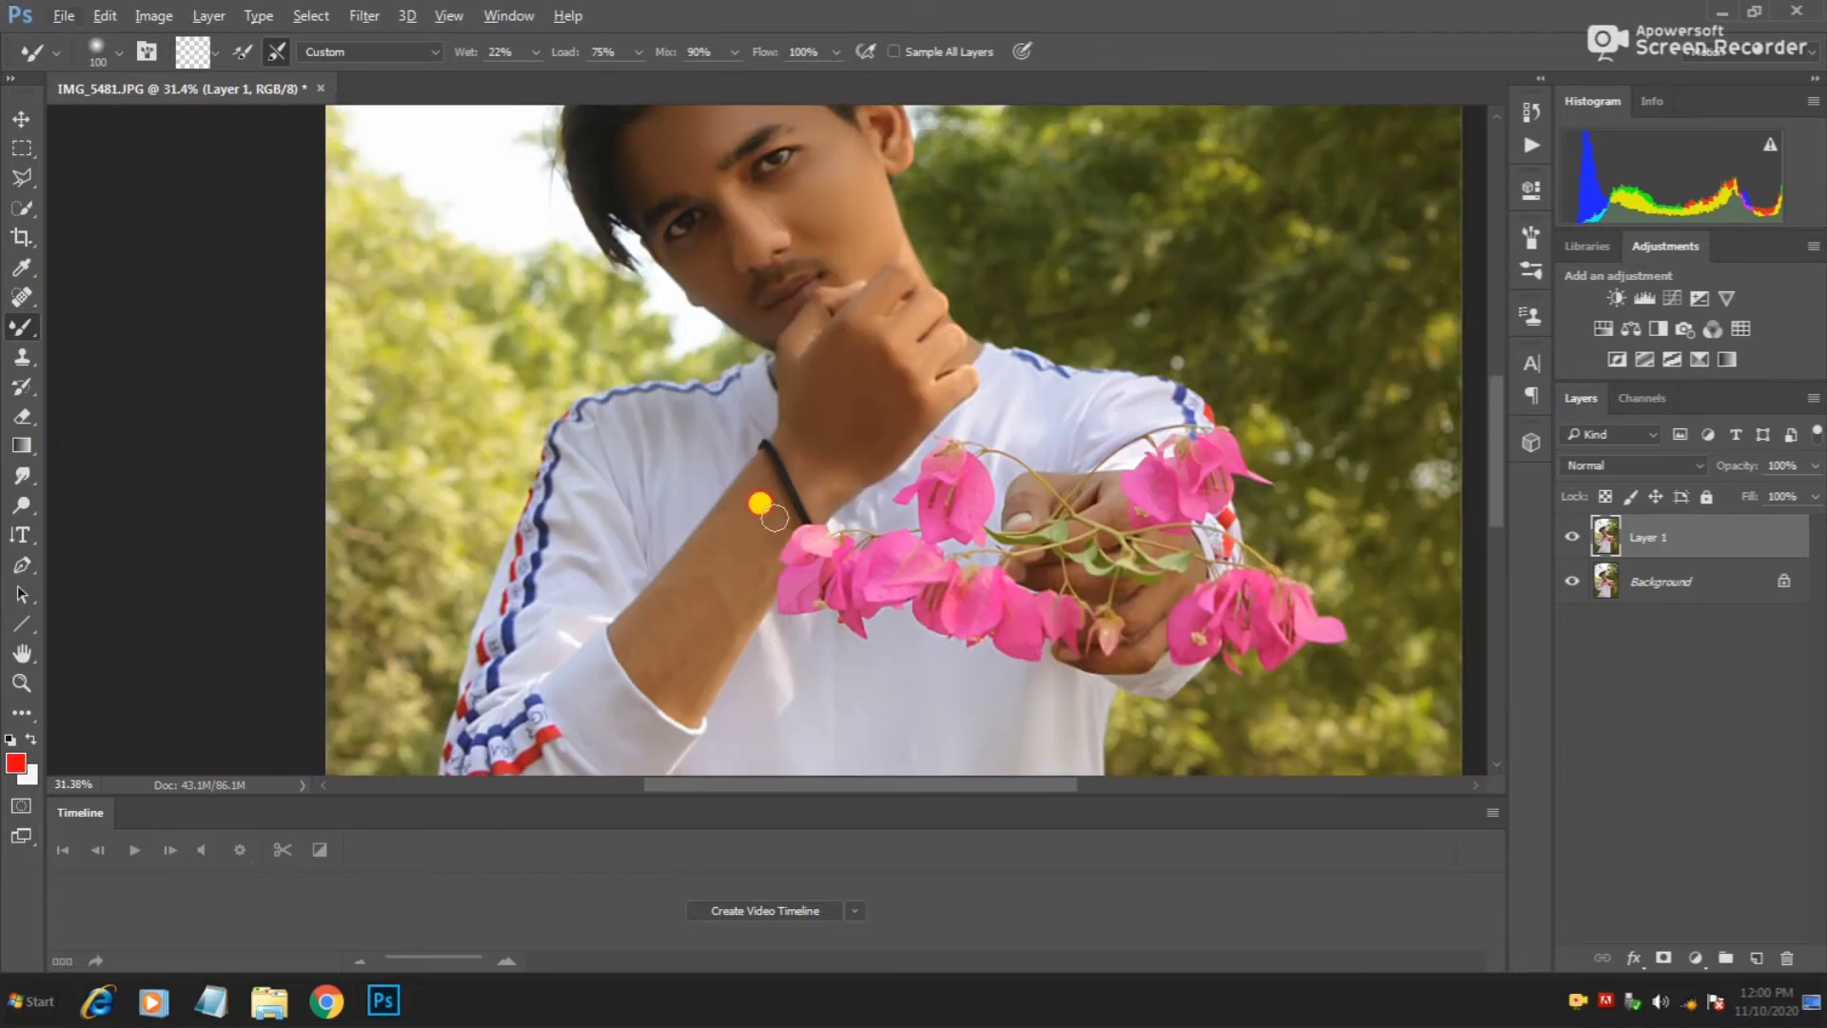
pyautogui.scroll(2, 775, 306)
pyautogui.scroll(-3, 775, 306)
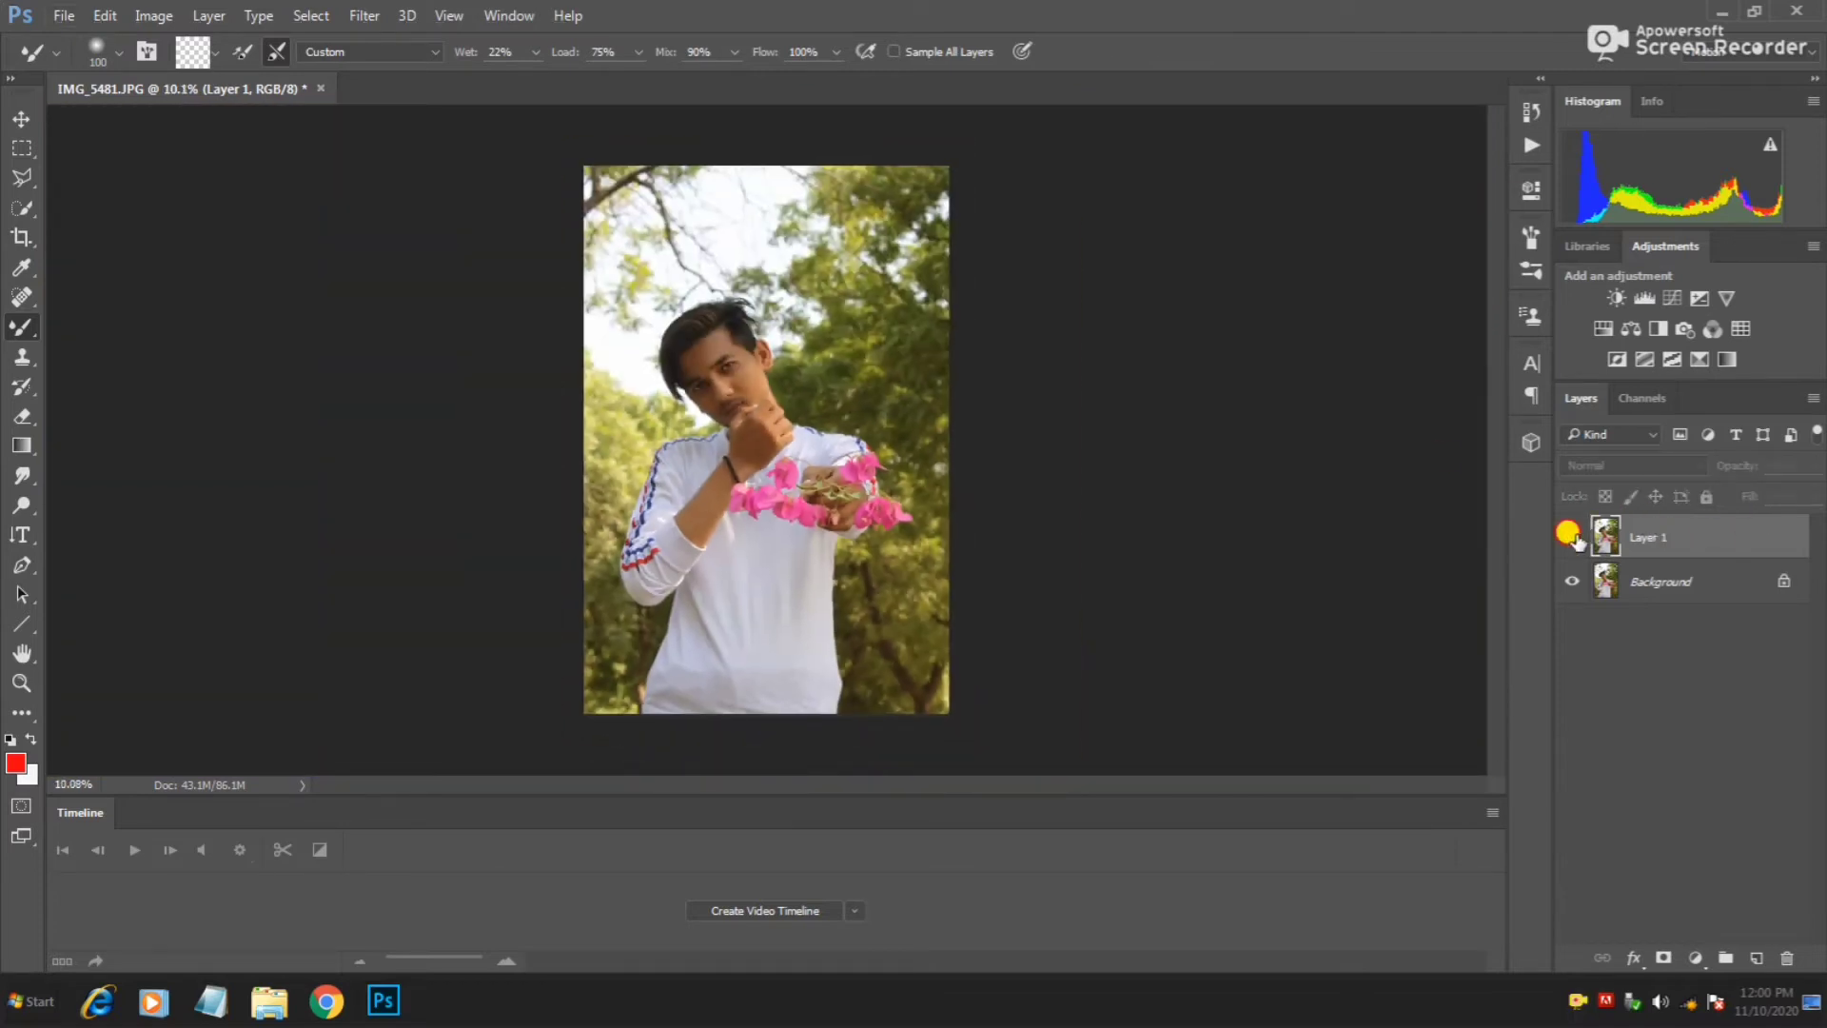
pyautogui.scroll(2, 809, 352)
pyautogui.scroll(1, 694, 317)
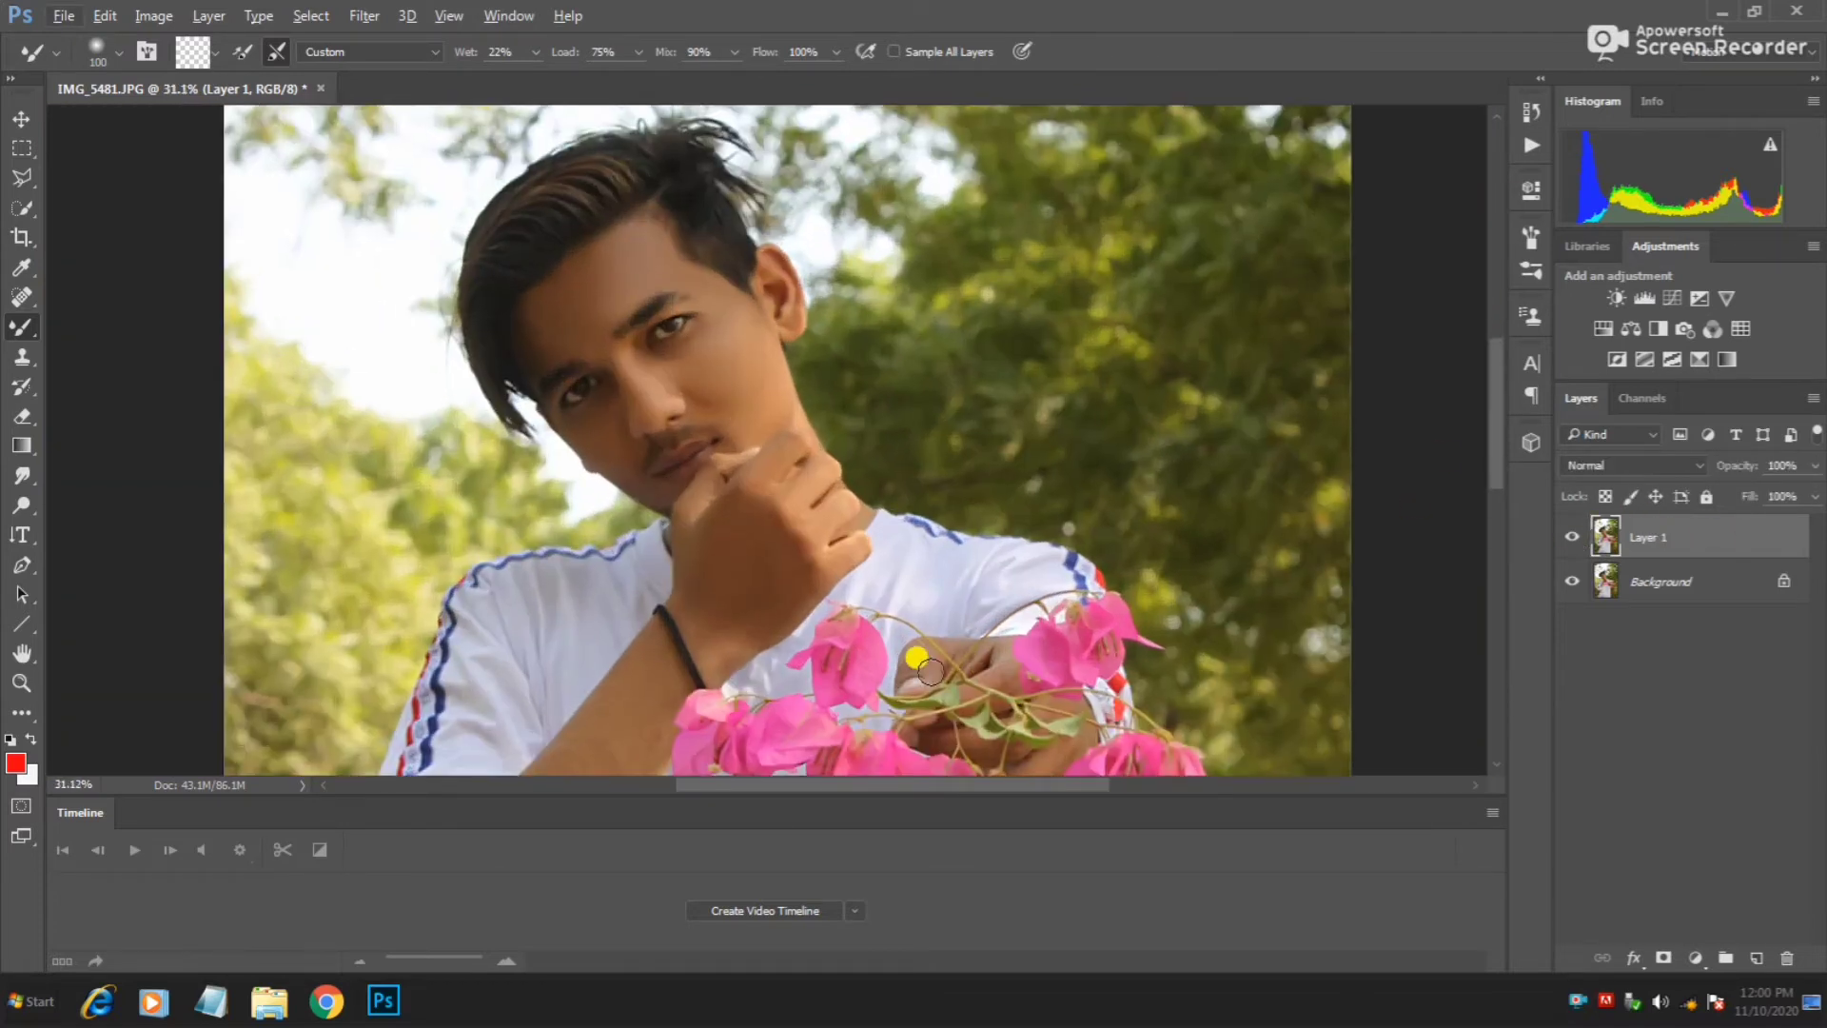
pyautogui.scroll(-1, 1046, 680)
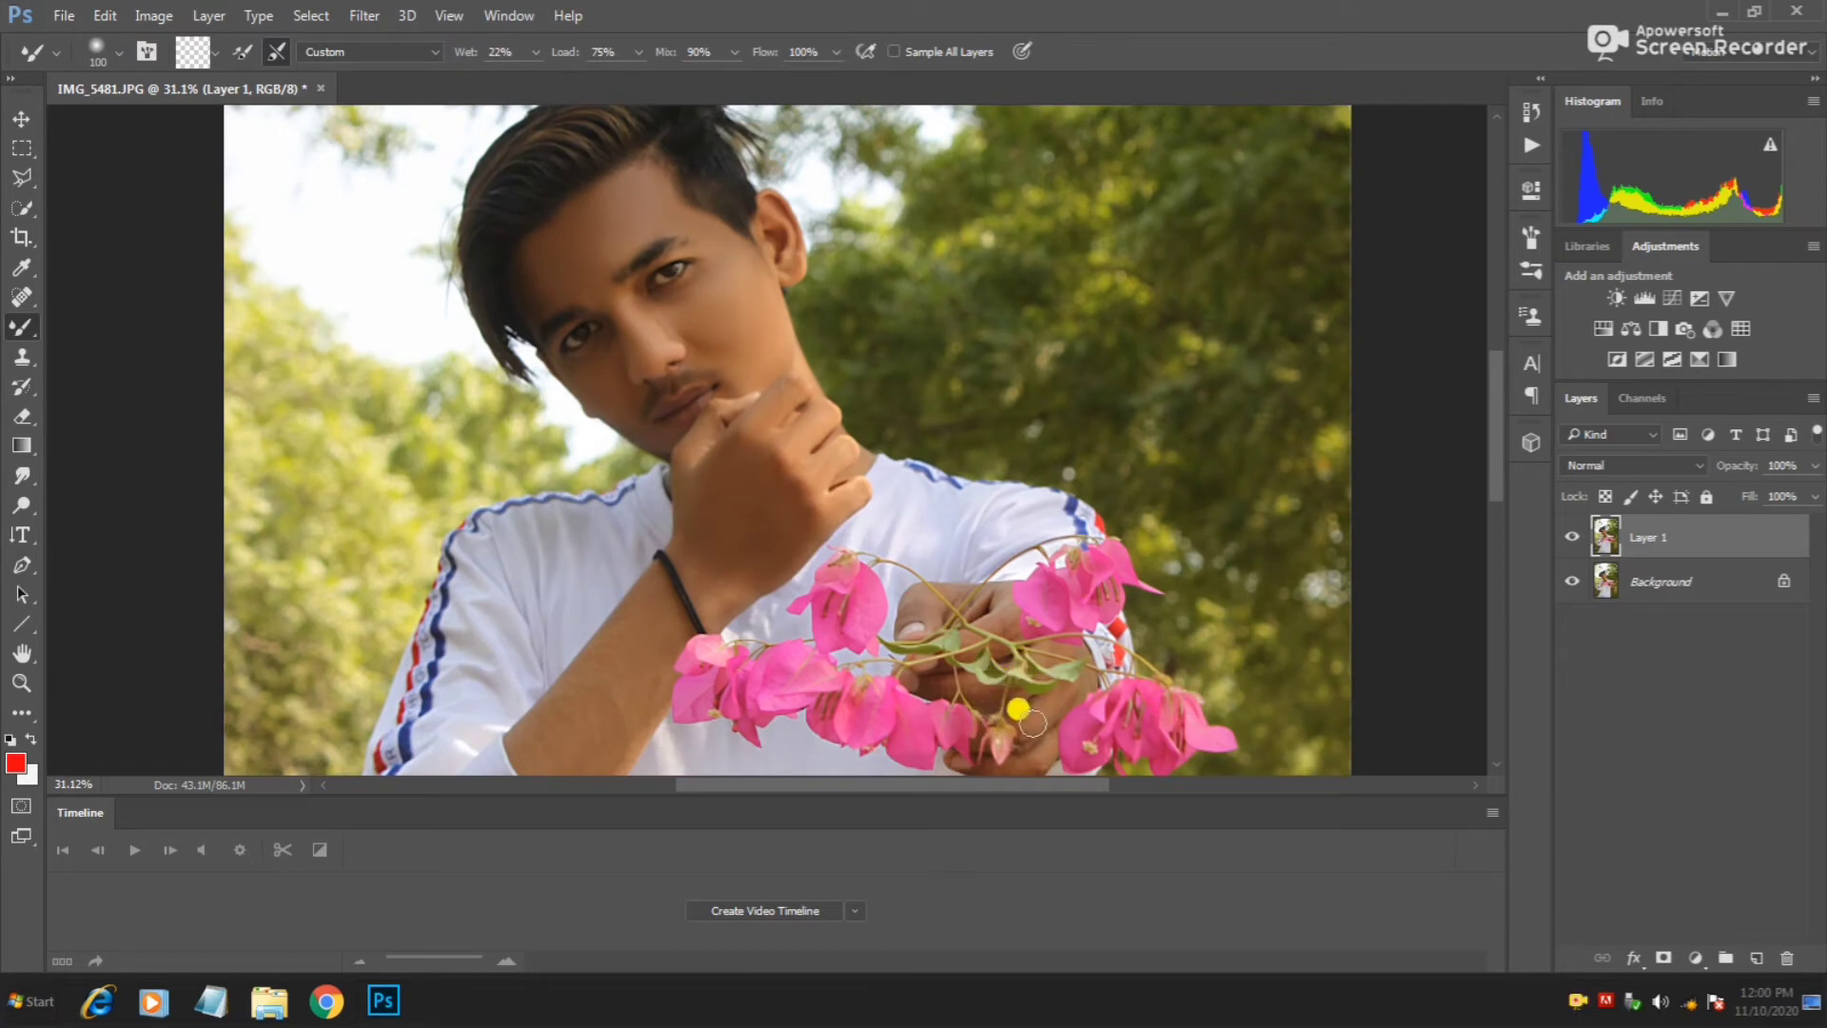
pyautogui.scroll(-1, 1027, 690)
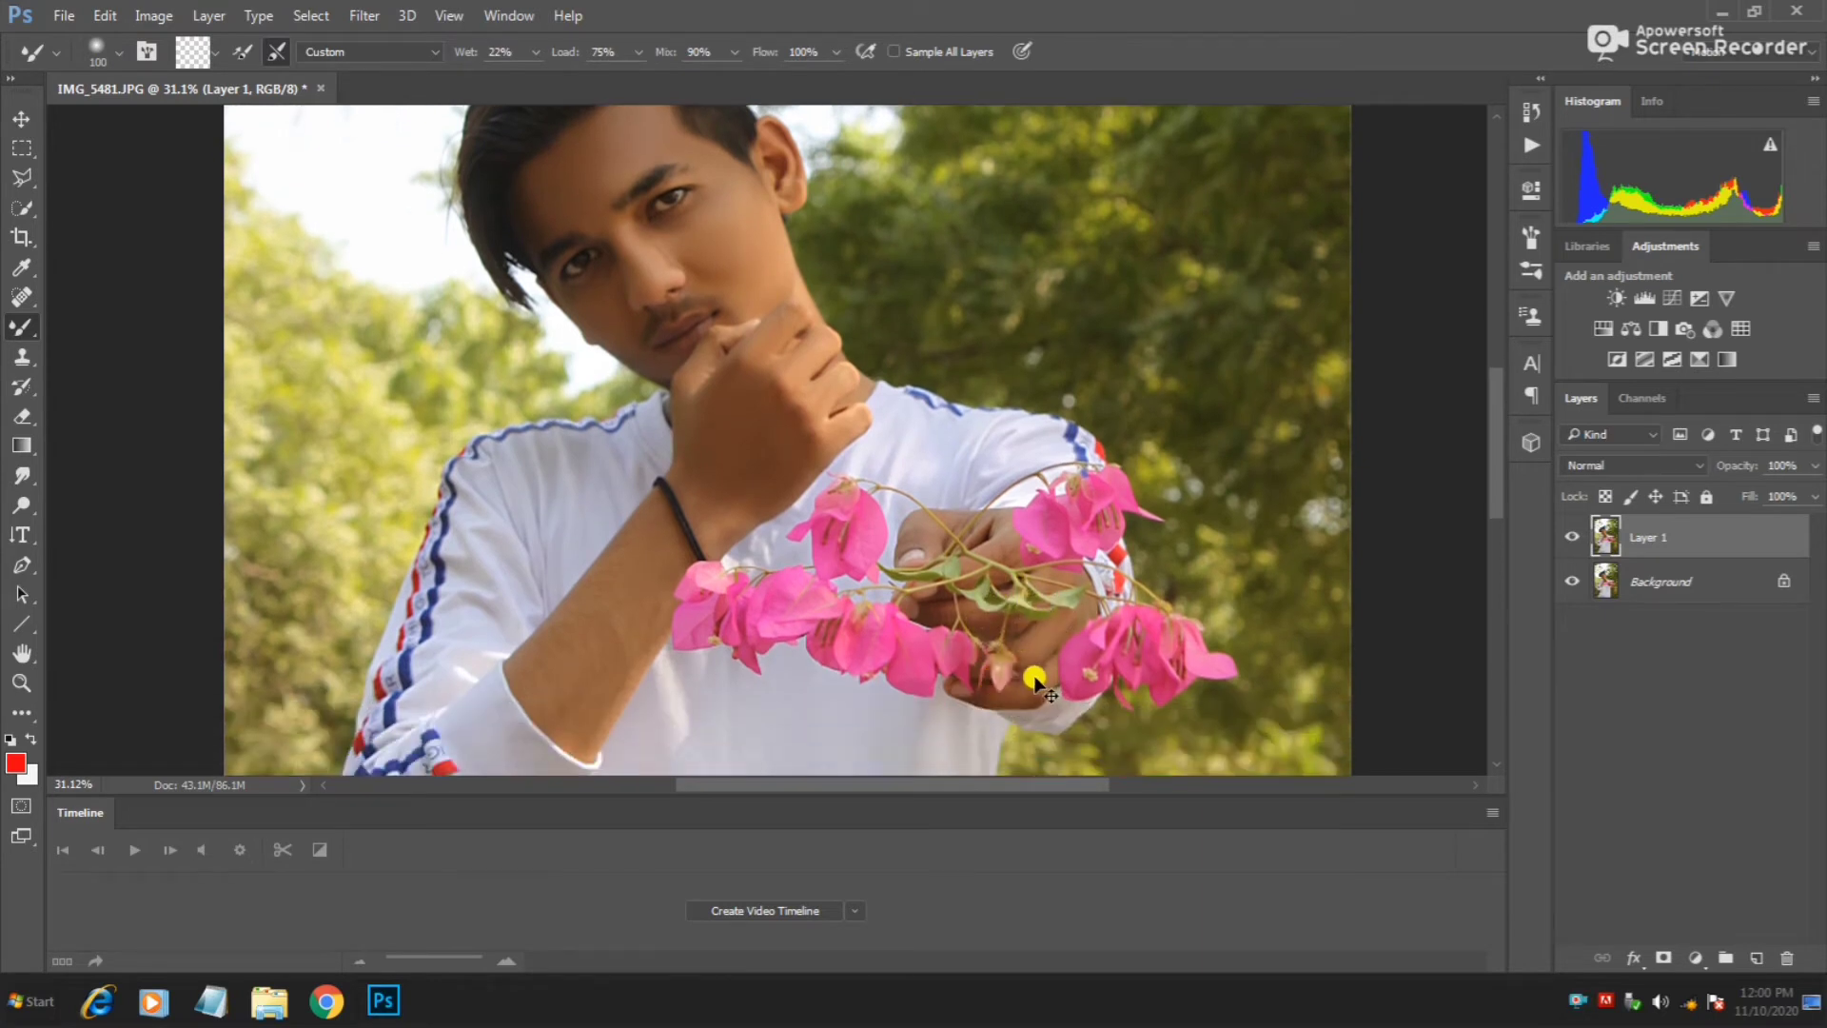
pyautogui.hotkey('ctrl', 'z')
pyautogui.hotkey('ctrl', 'z')
pyautogui.scroll(-1, 607, 230)
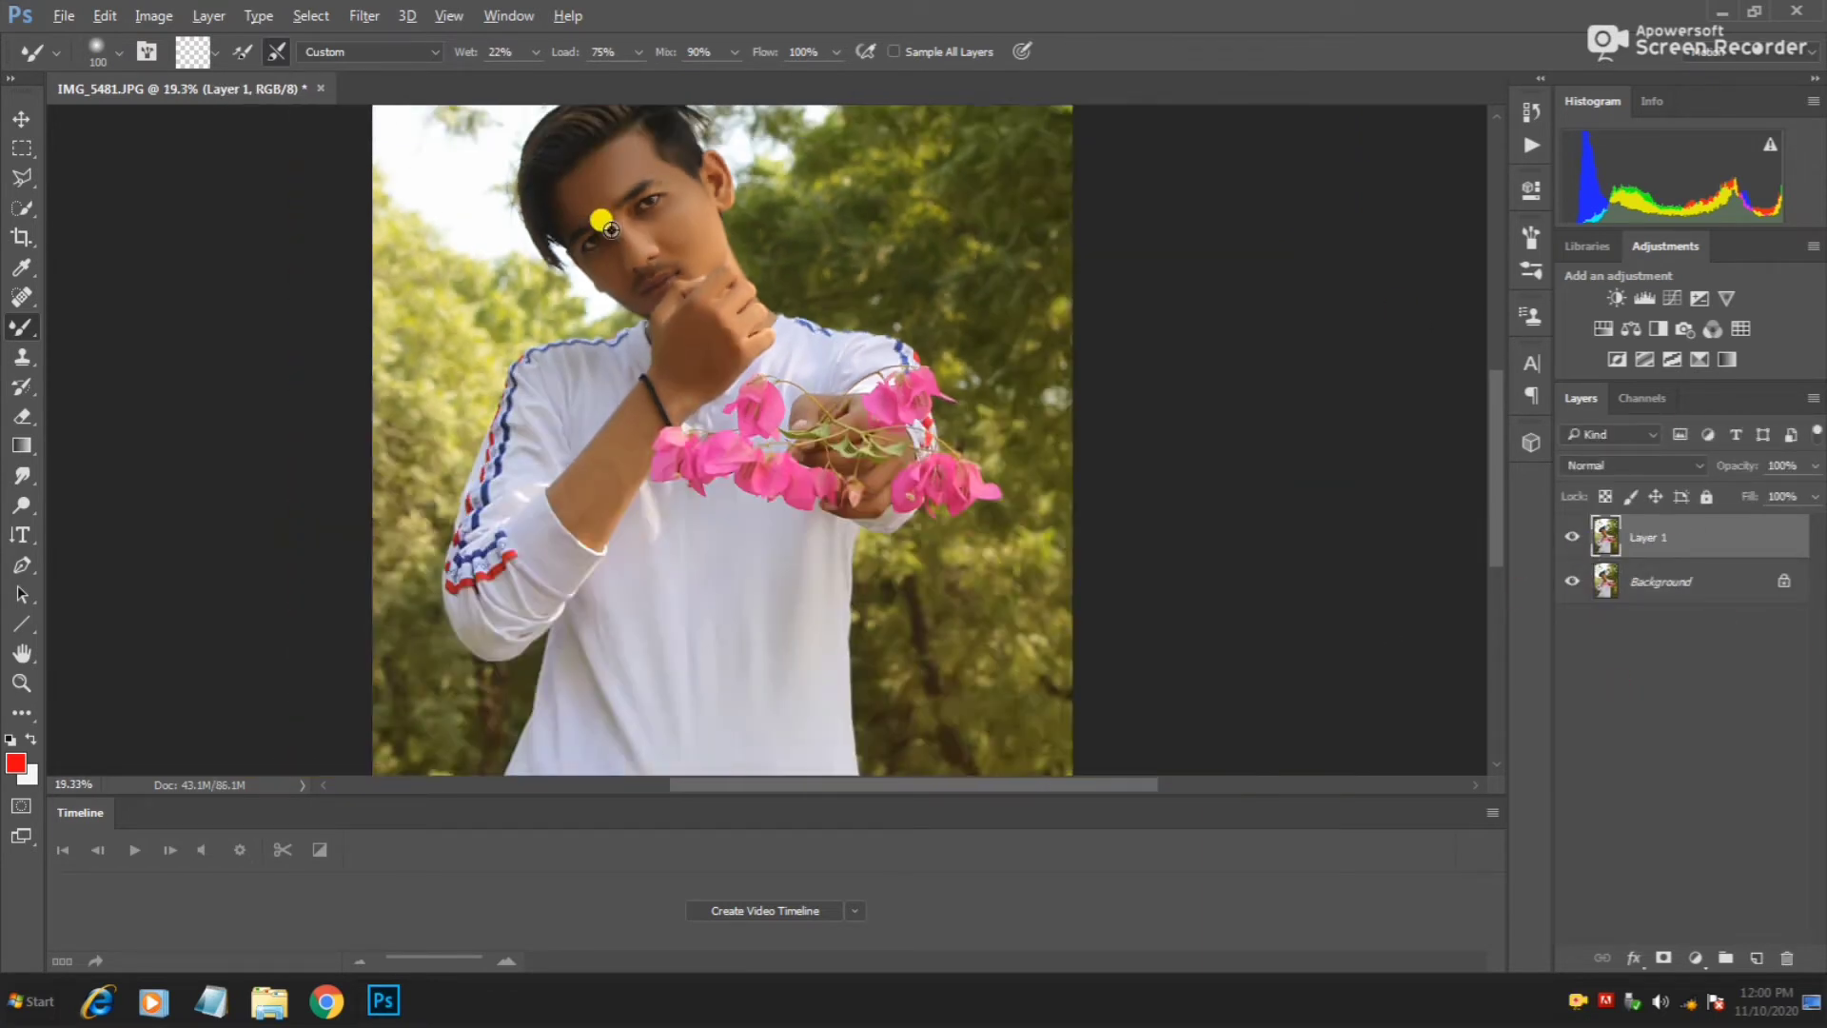
pyautogui.scroll(1, 595, 233)
pyautogui.scroll(1, 560, 183)
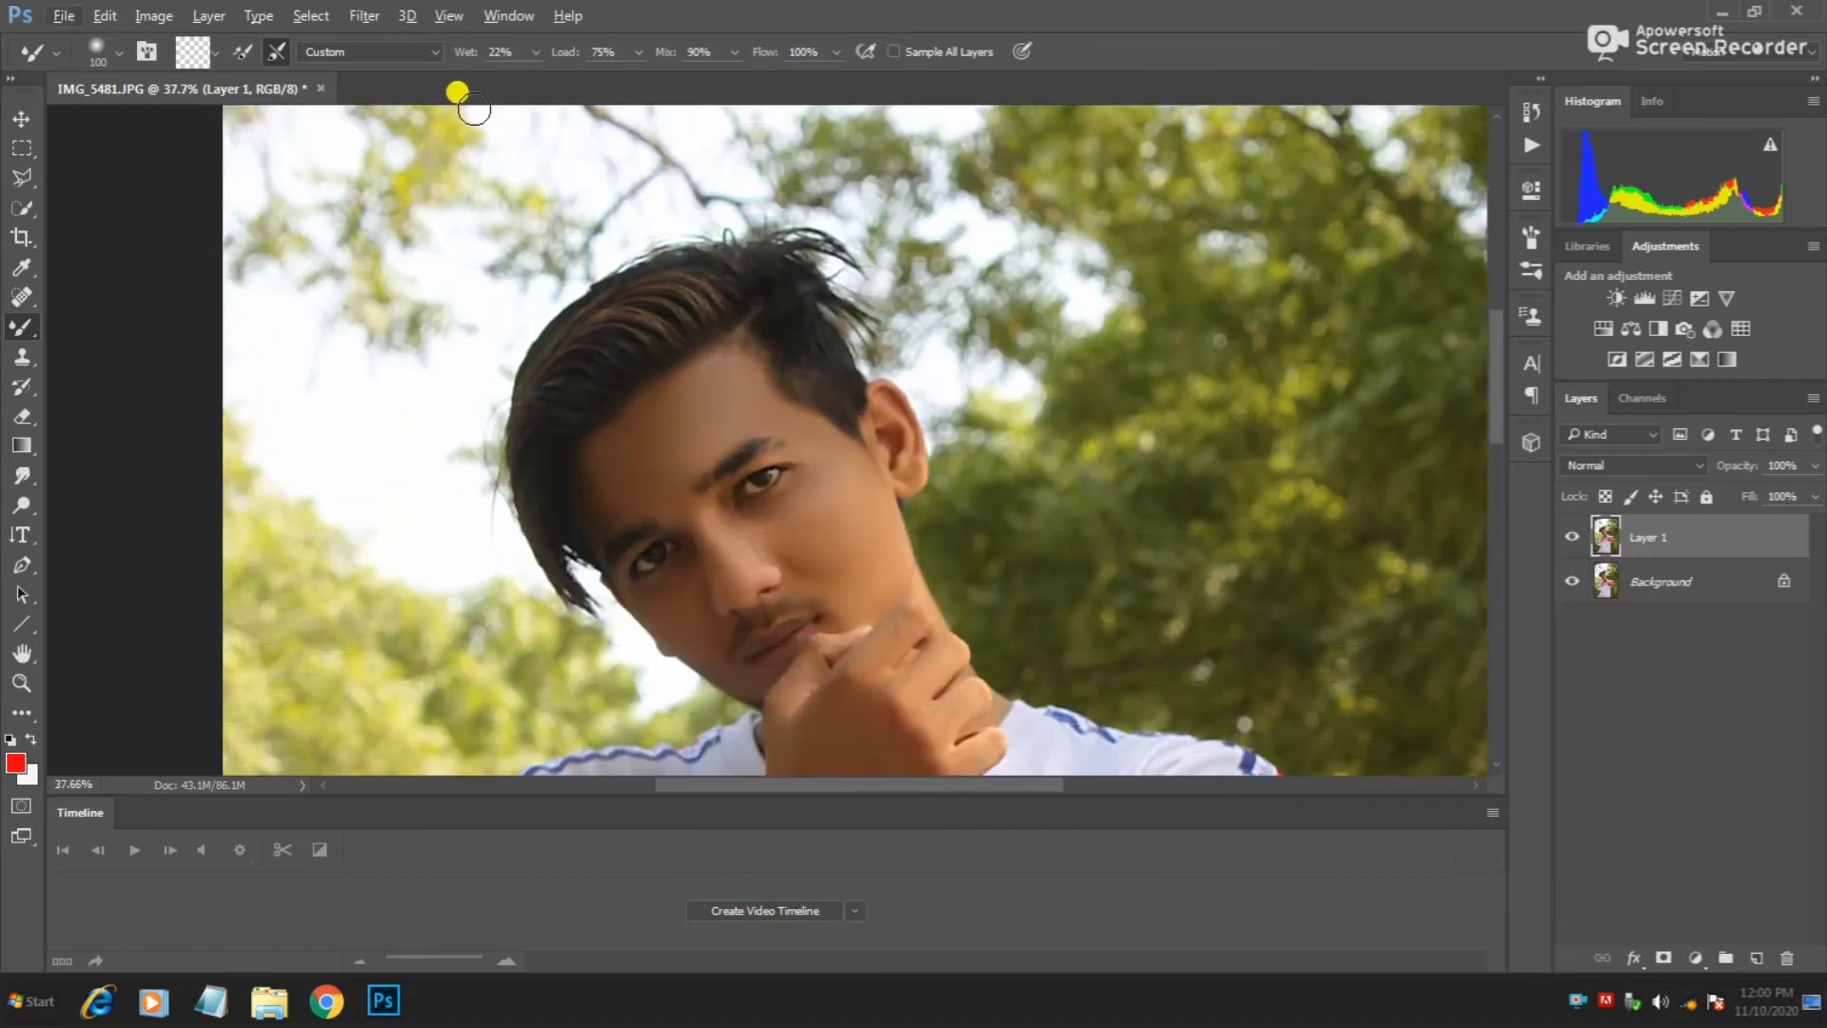
# In Liquify, reshape the top of the hair with a 700 Forward Warp brush.
pyautogui.click(365, 21)
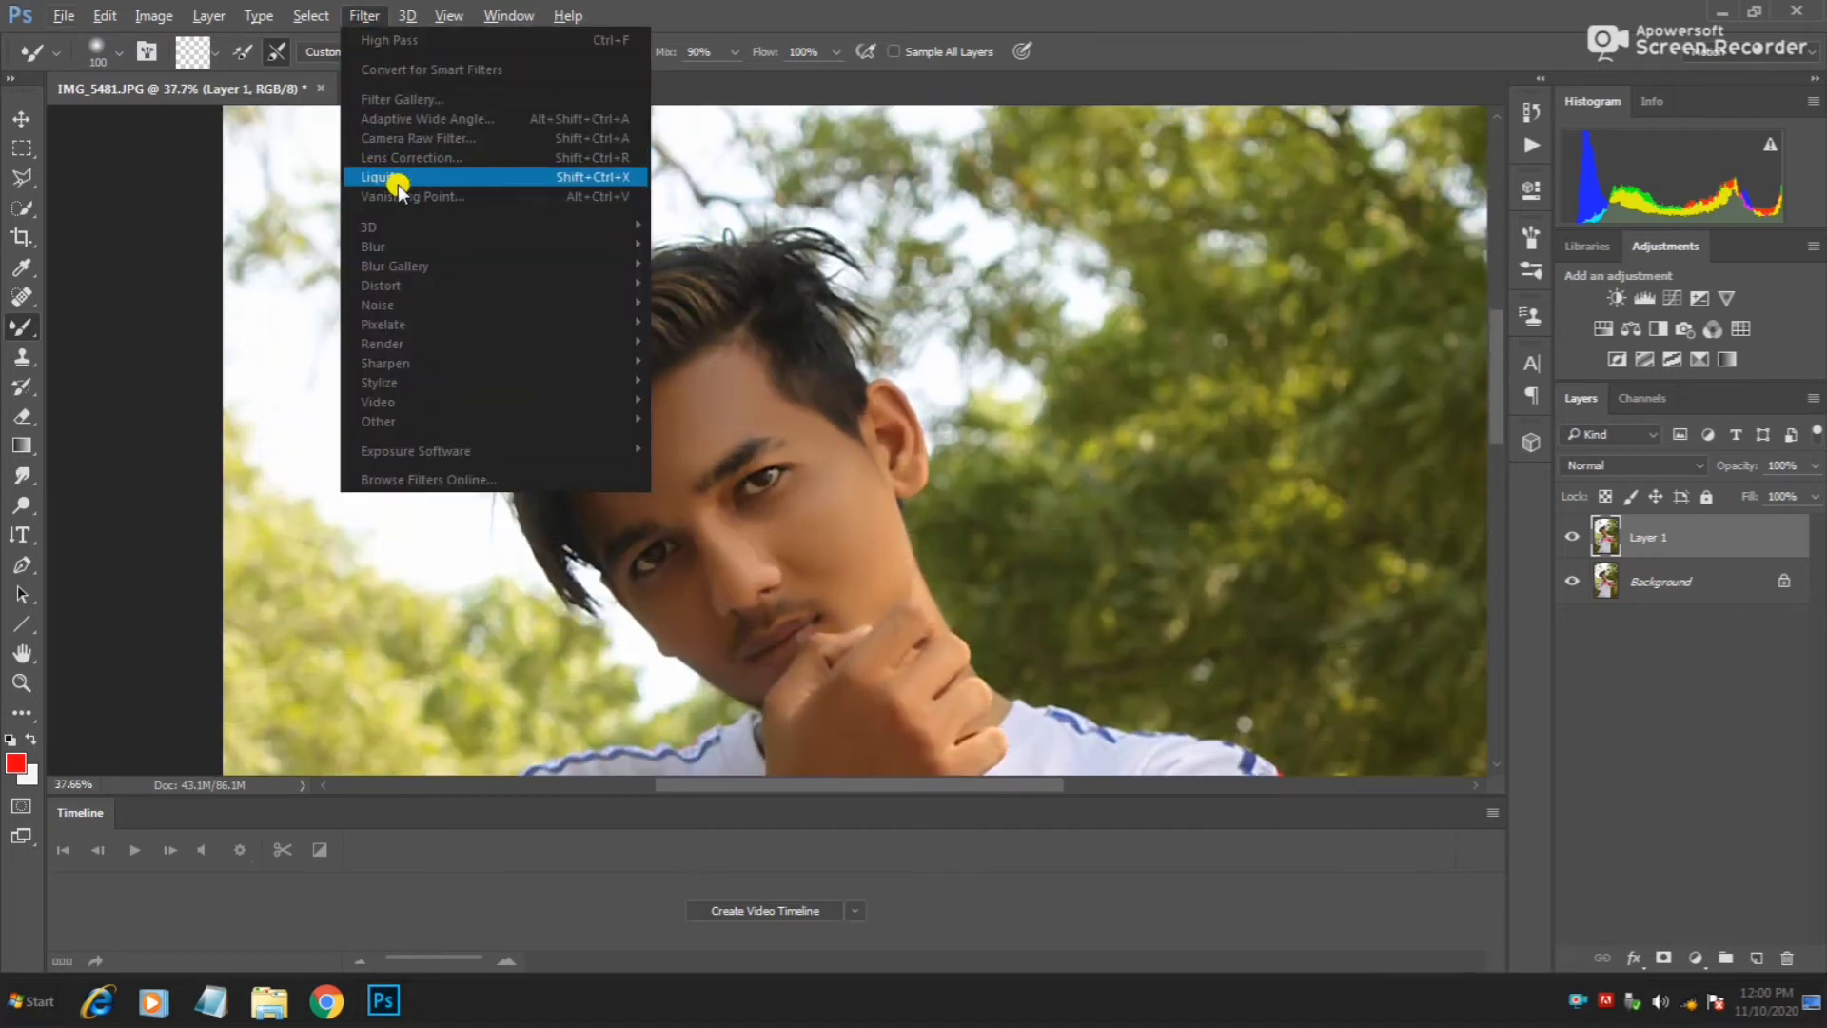
pyautogui.click(369, 178)
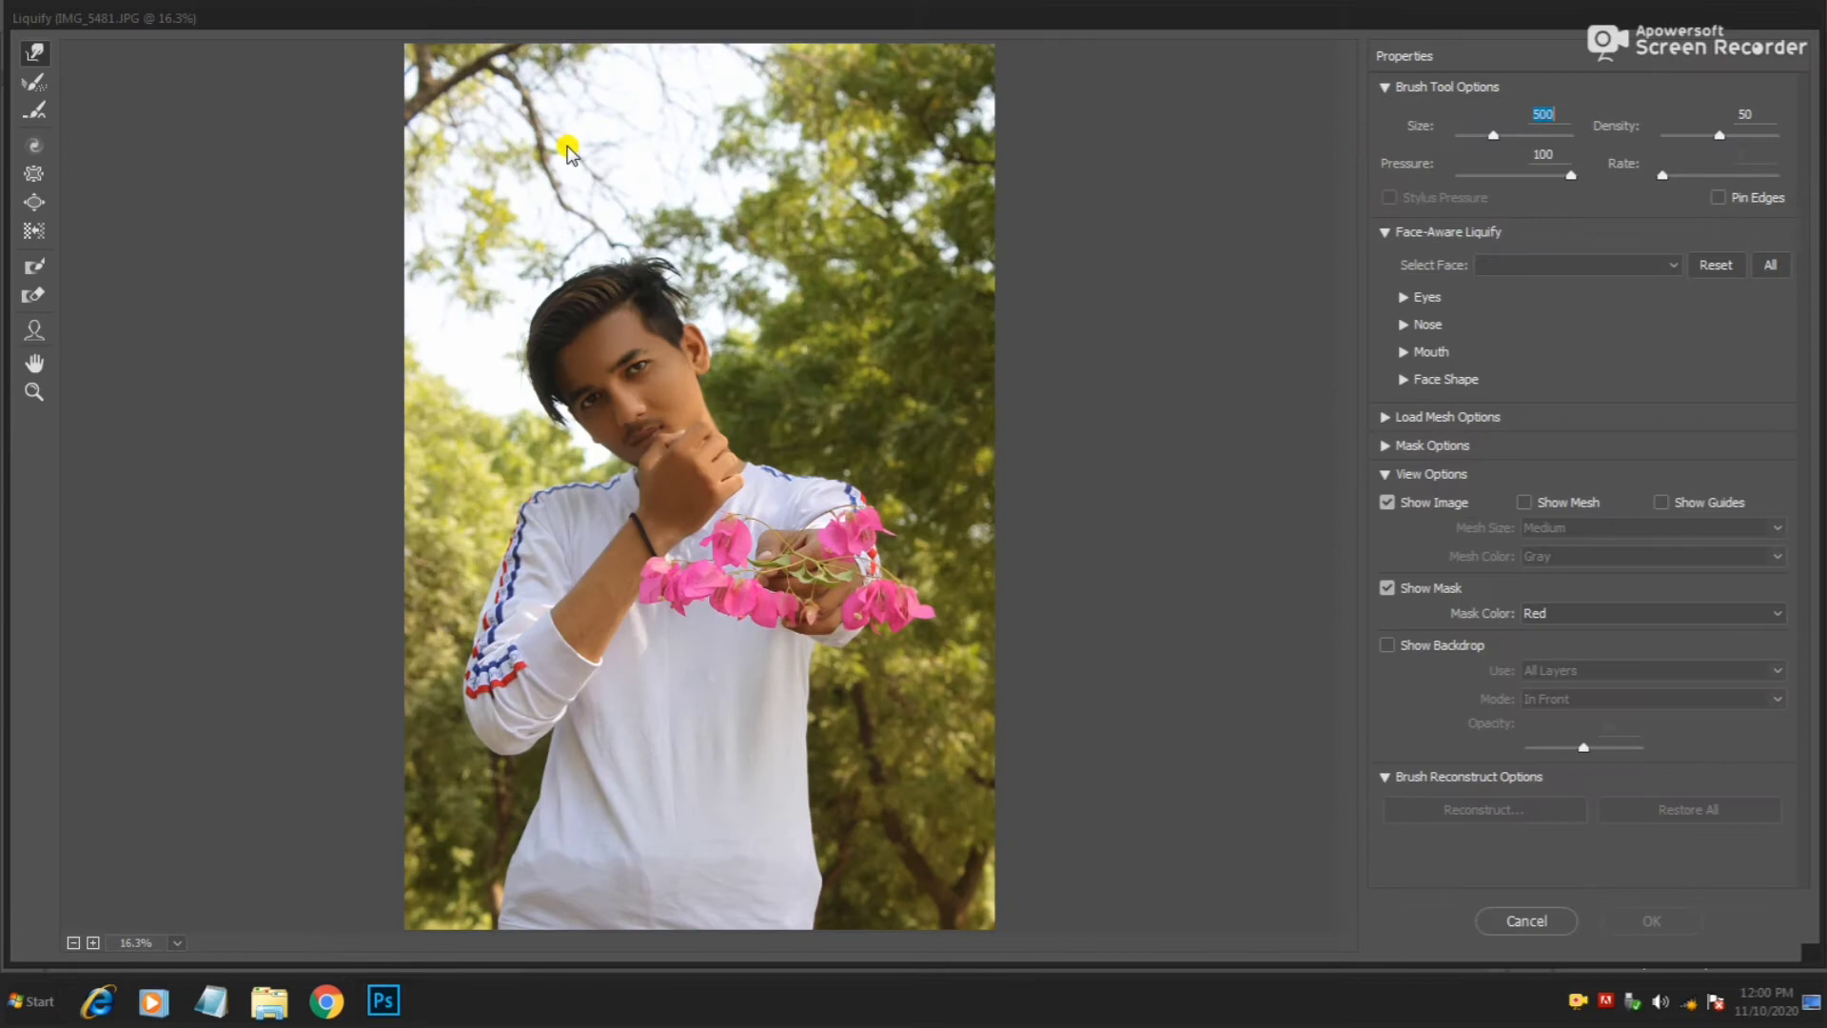
pyautogui.scroll(1, 477, 195)
pyautogui.scroll(1, 476, 191)
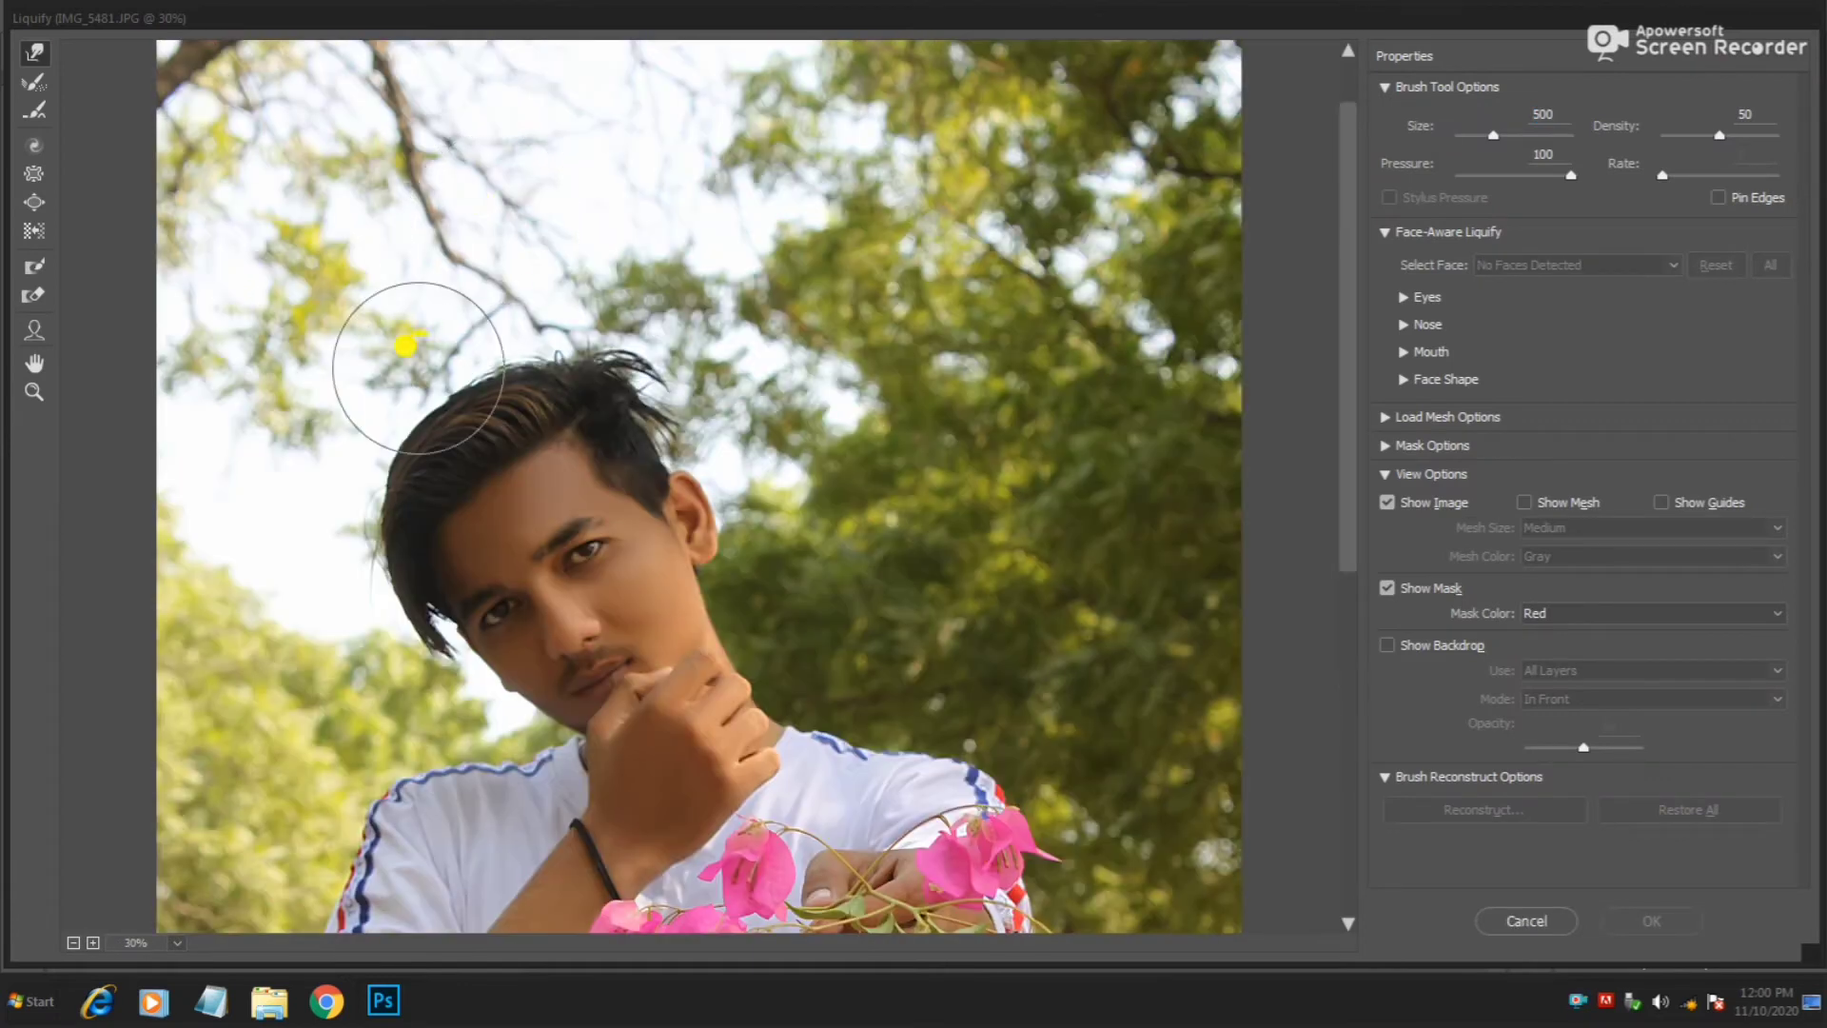
pyautogui.moveTo(498, 305); pyautogui.dragTo(489, 294)
pyautogui.press(']')
pyautogui.press(']')
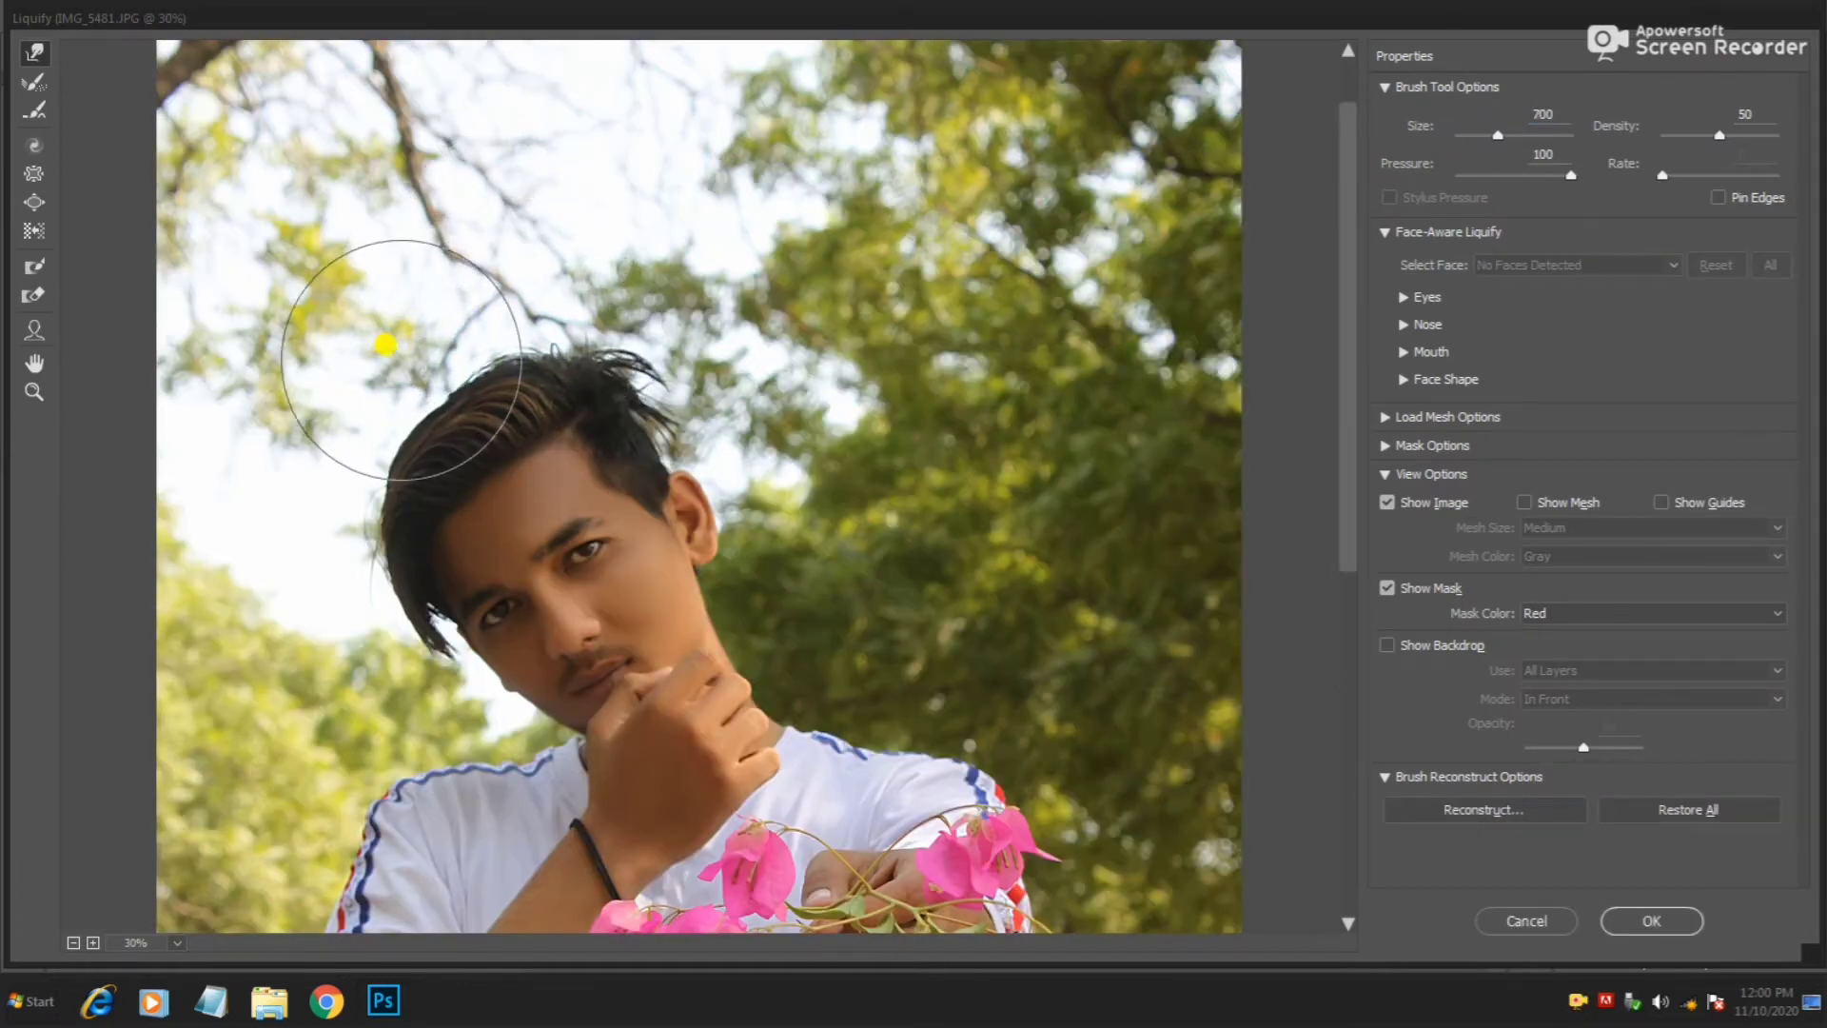
pyautogui.moveTo(385, 344); pyautogui.dragTo(375, 362)
pyautogui.press(']')
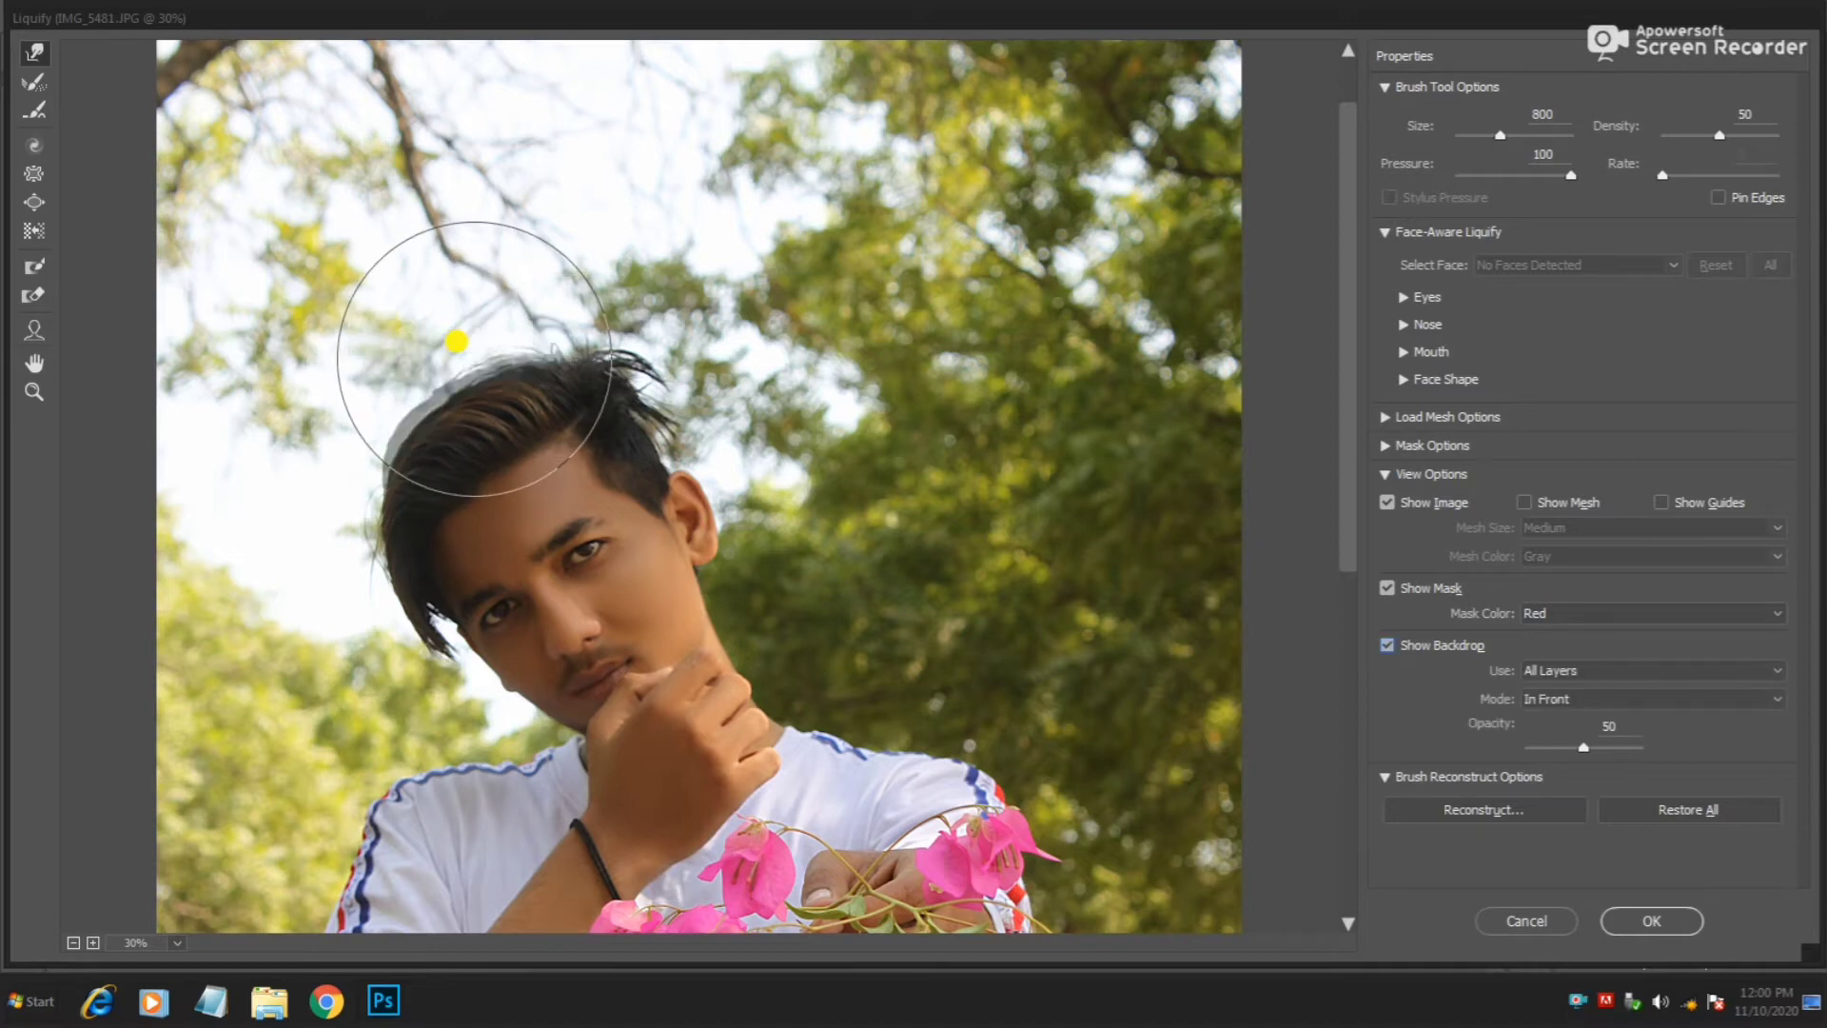
pyautogui.press('[')
pyautogui.moveTo(454, 340); pyautogui.dragTo(316, 442)
# Push the hair's left side outward and lift the top for extra volume.
pyautogui.press(']')
pyautogui.moveTo(302, 528); pyautogui.dragTo(288, 551)
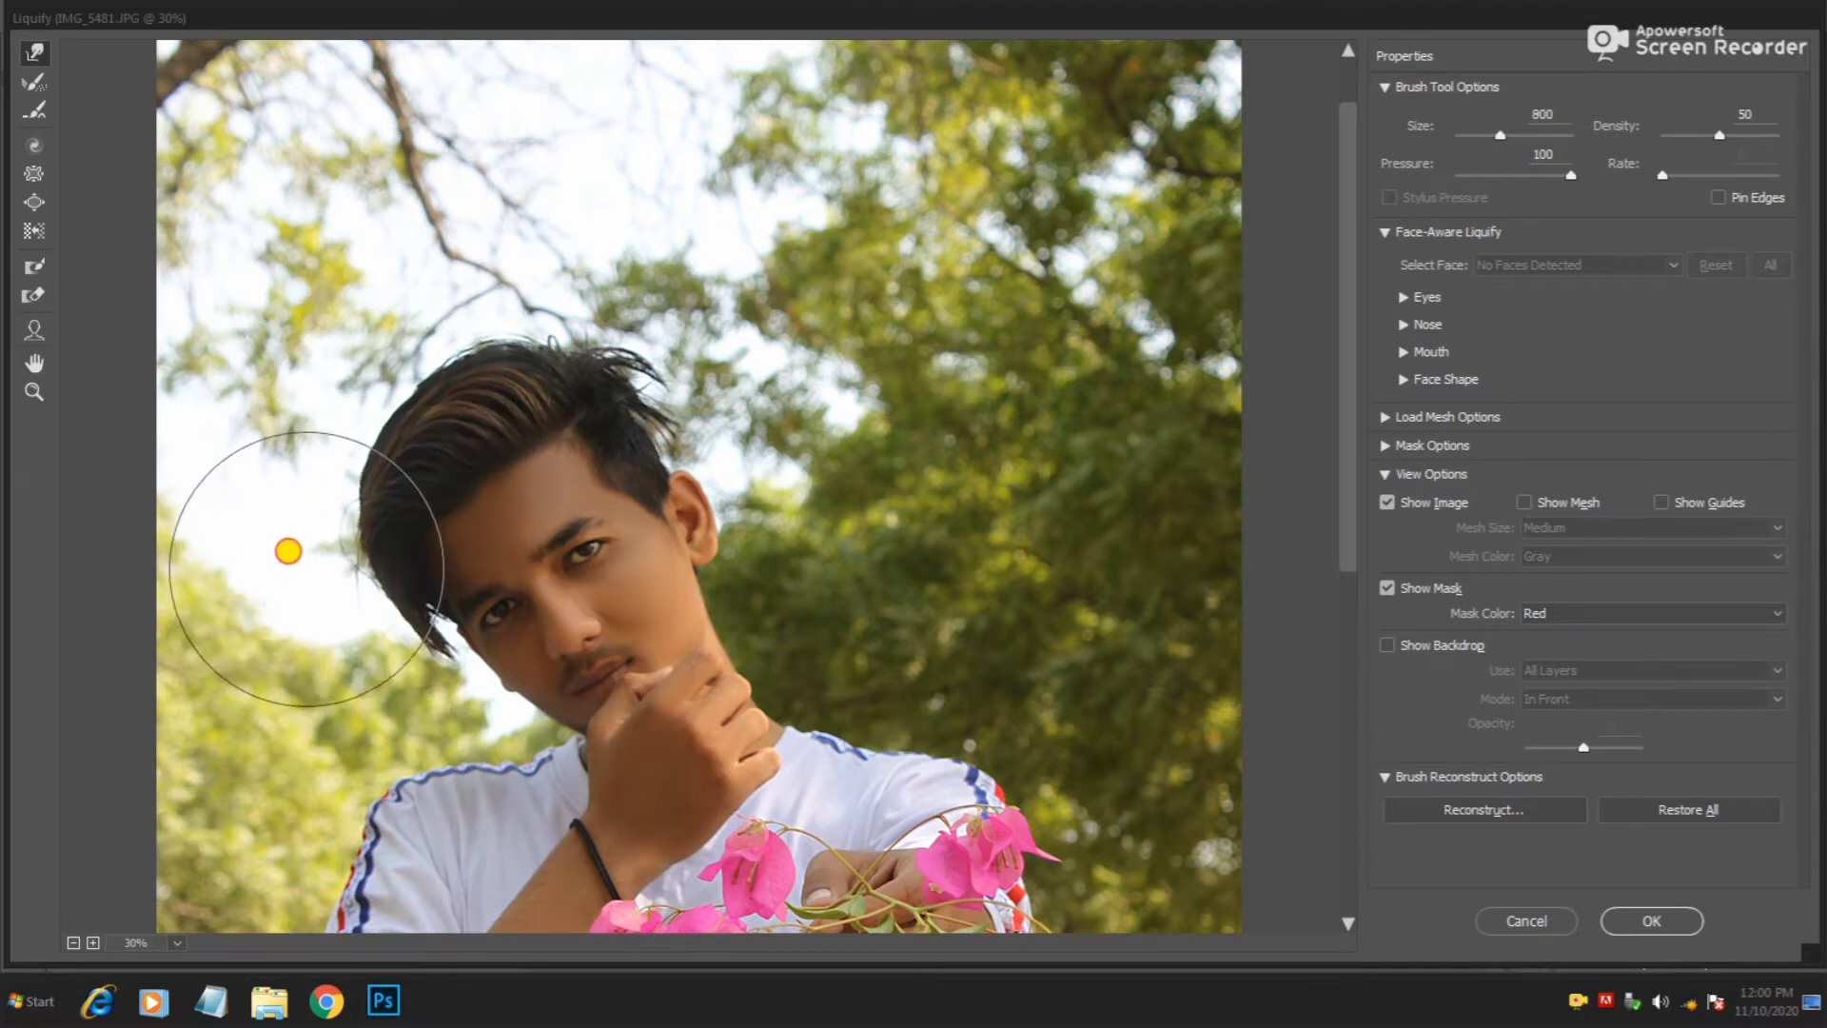
pyautogui.press(']')
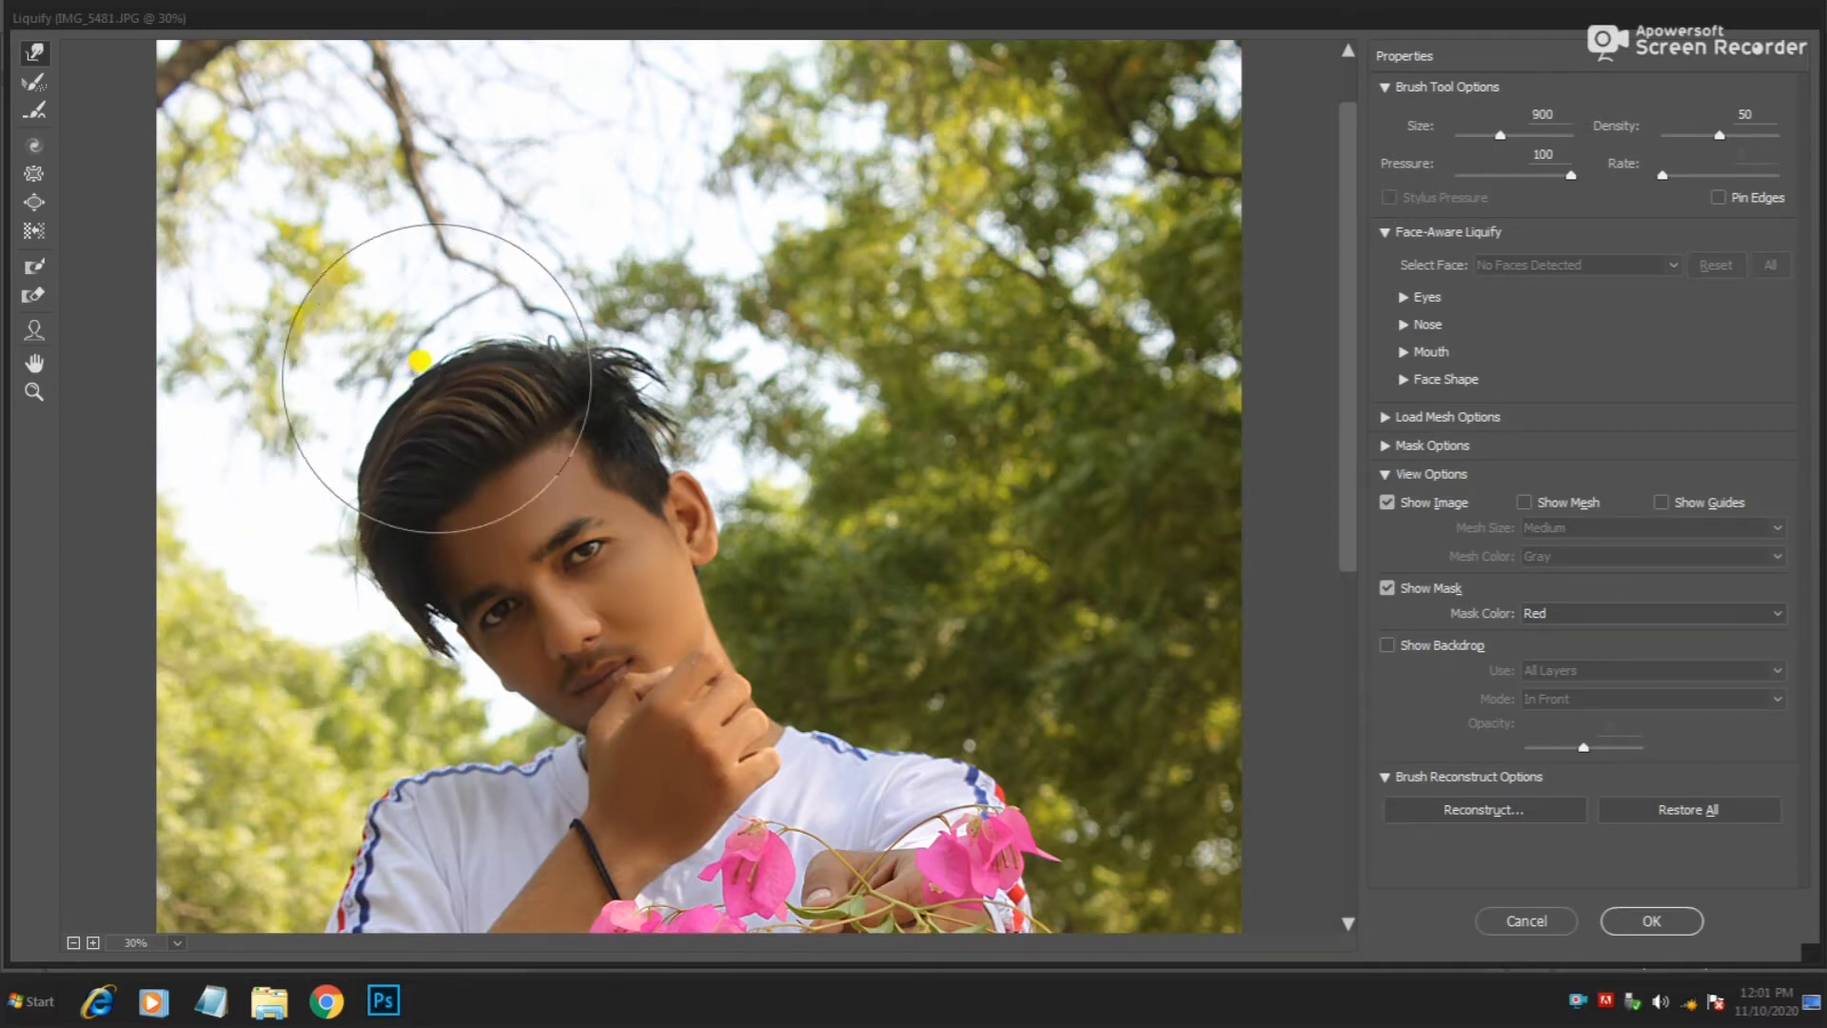
pyautogui.moveTo(469, 318); pyautogui.dragTo(461, 305)
pyautogui.press(']')
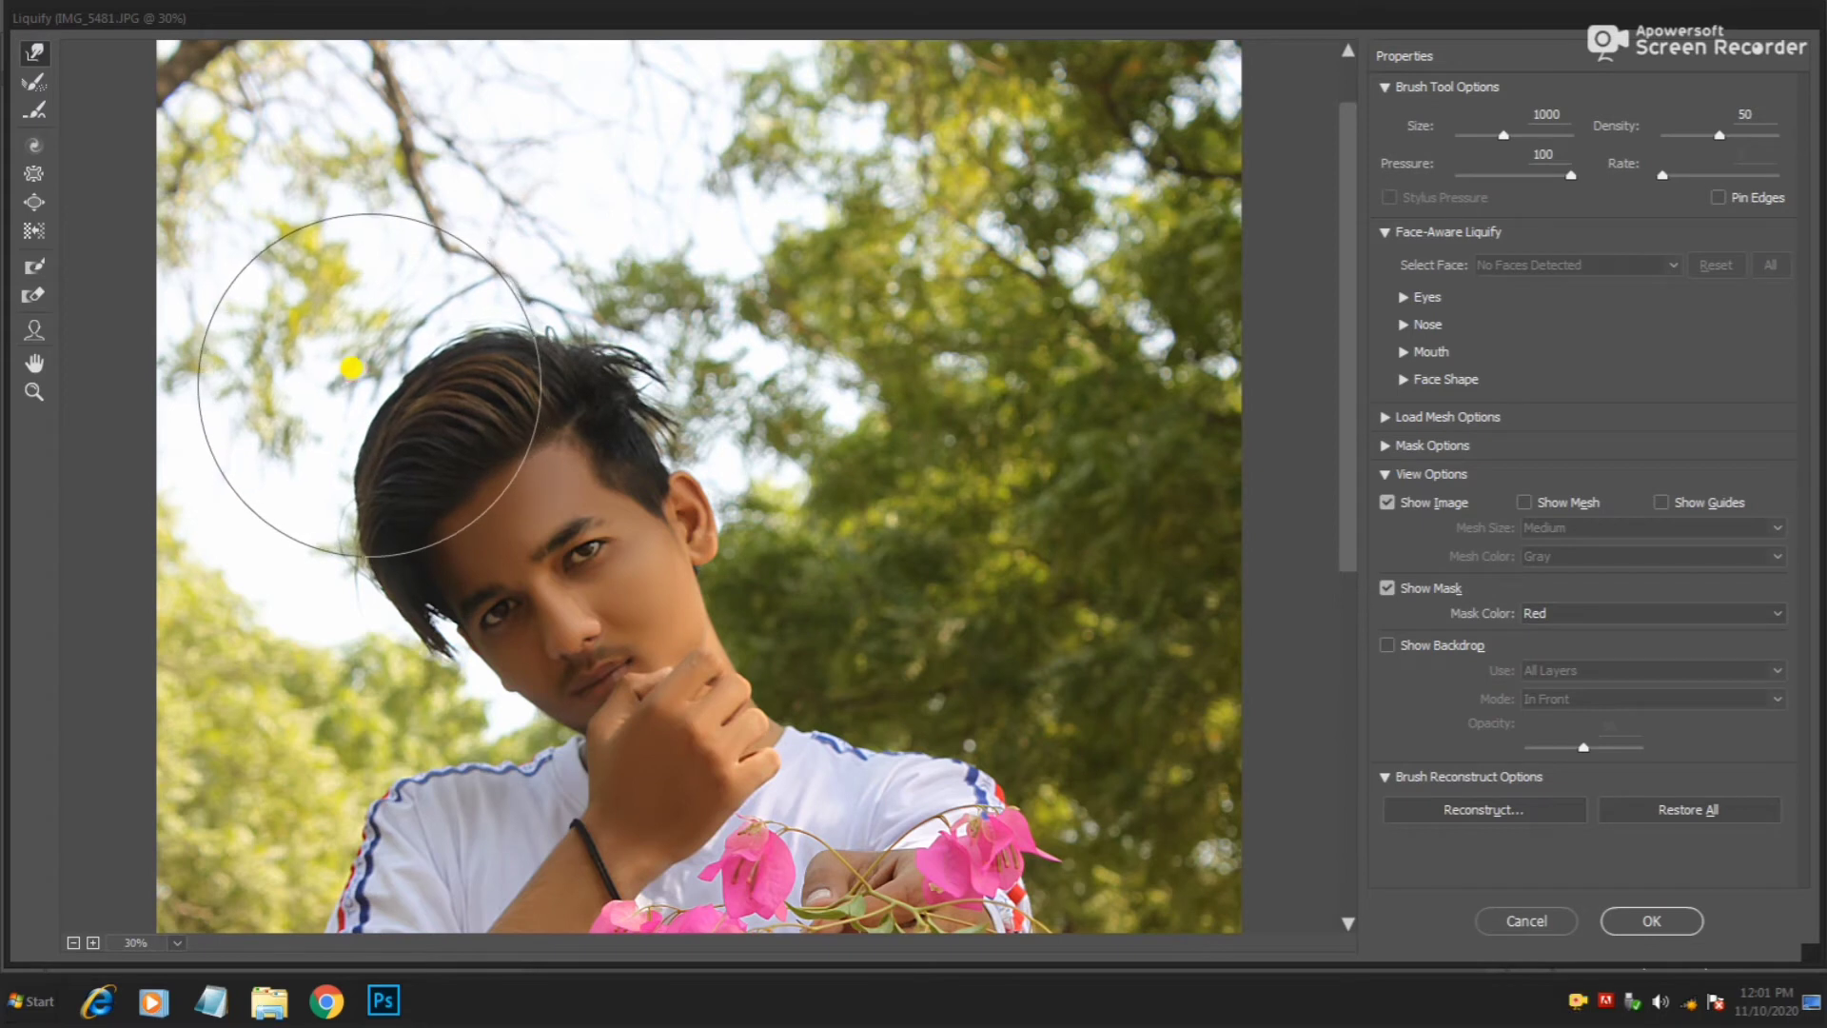
pyautogui.moveTo(457, 359); pyautogui.dragTo(440, 316)
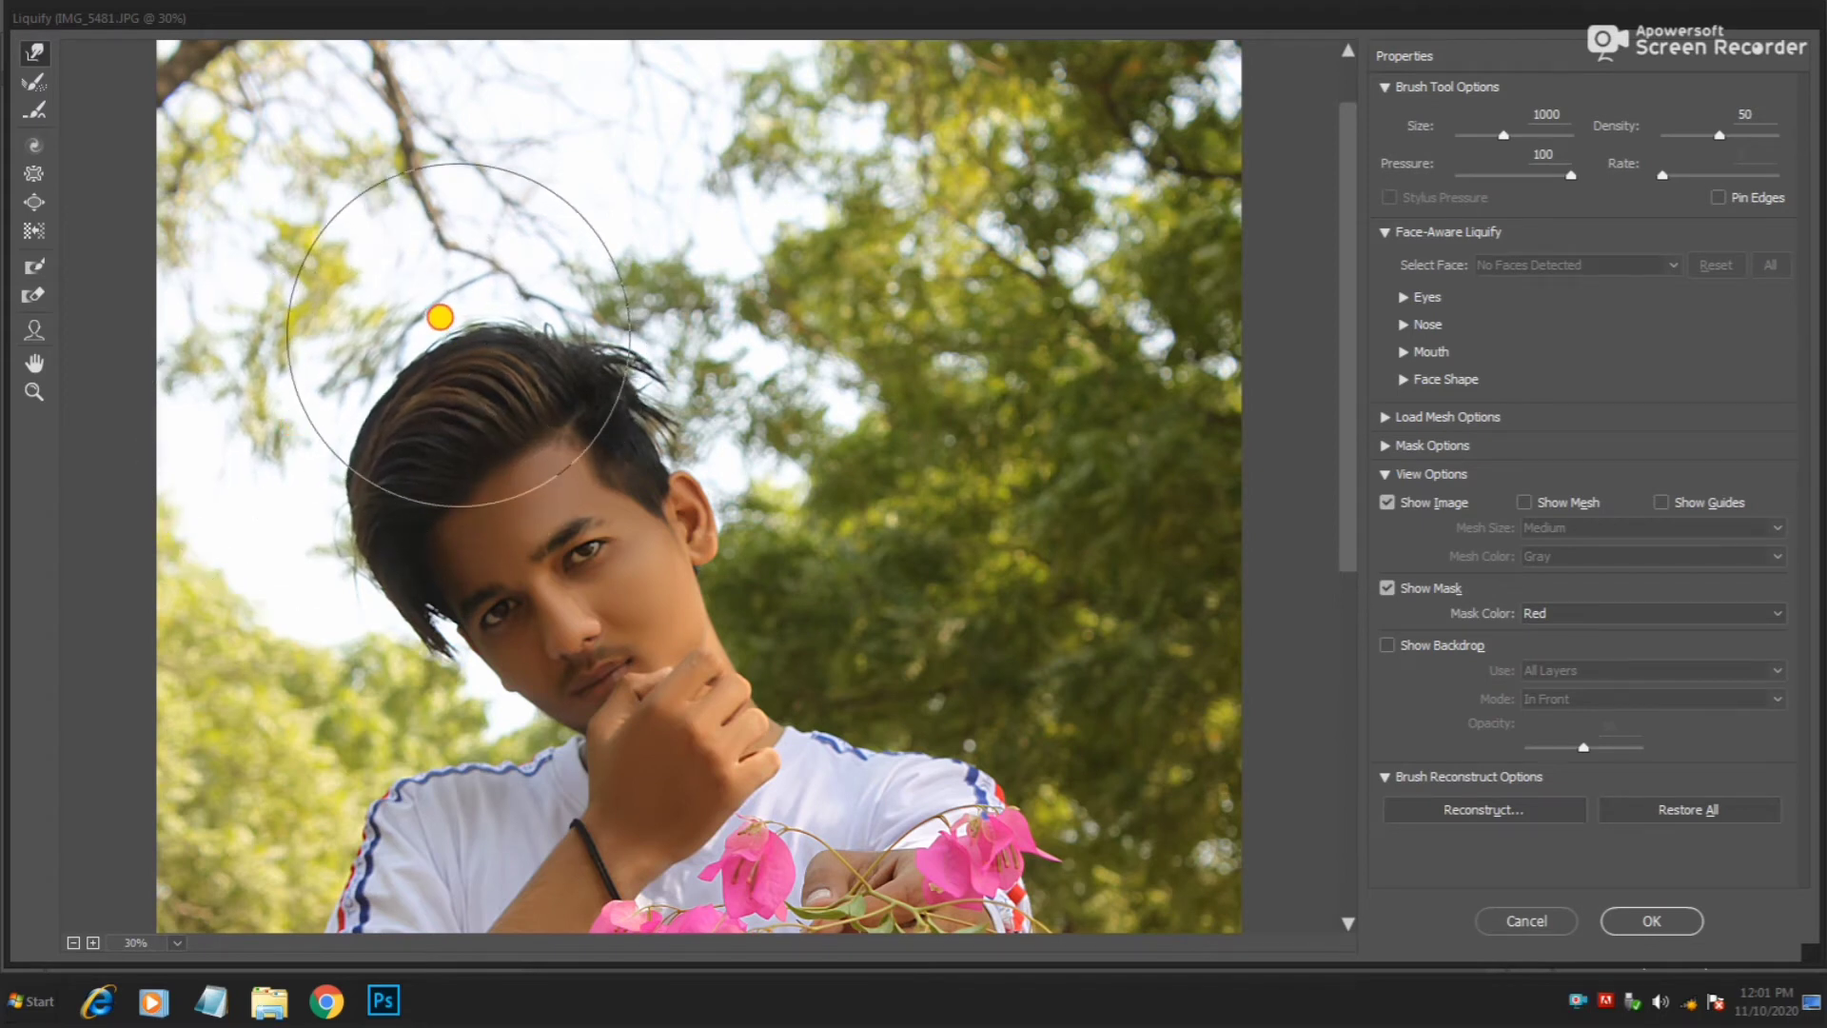
pyautogui.press(']')
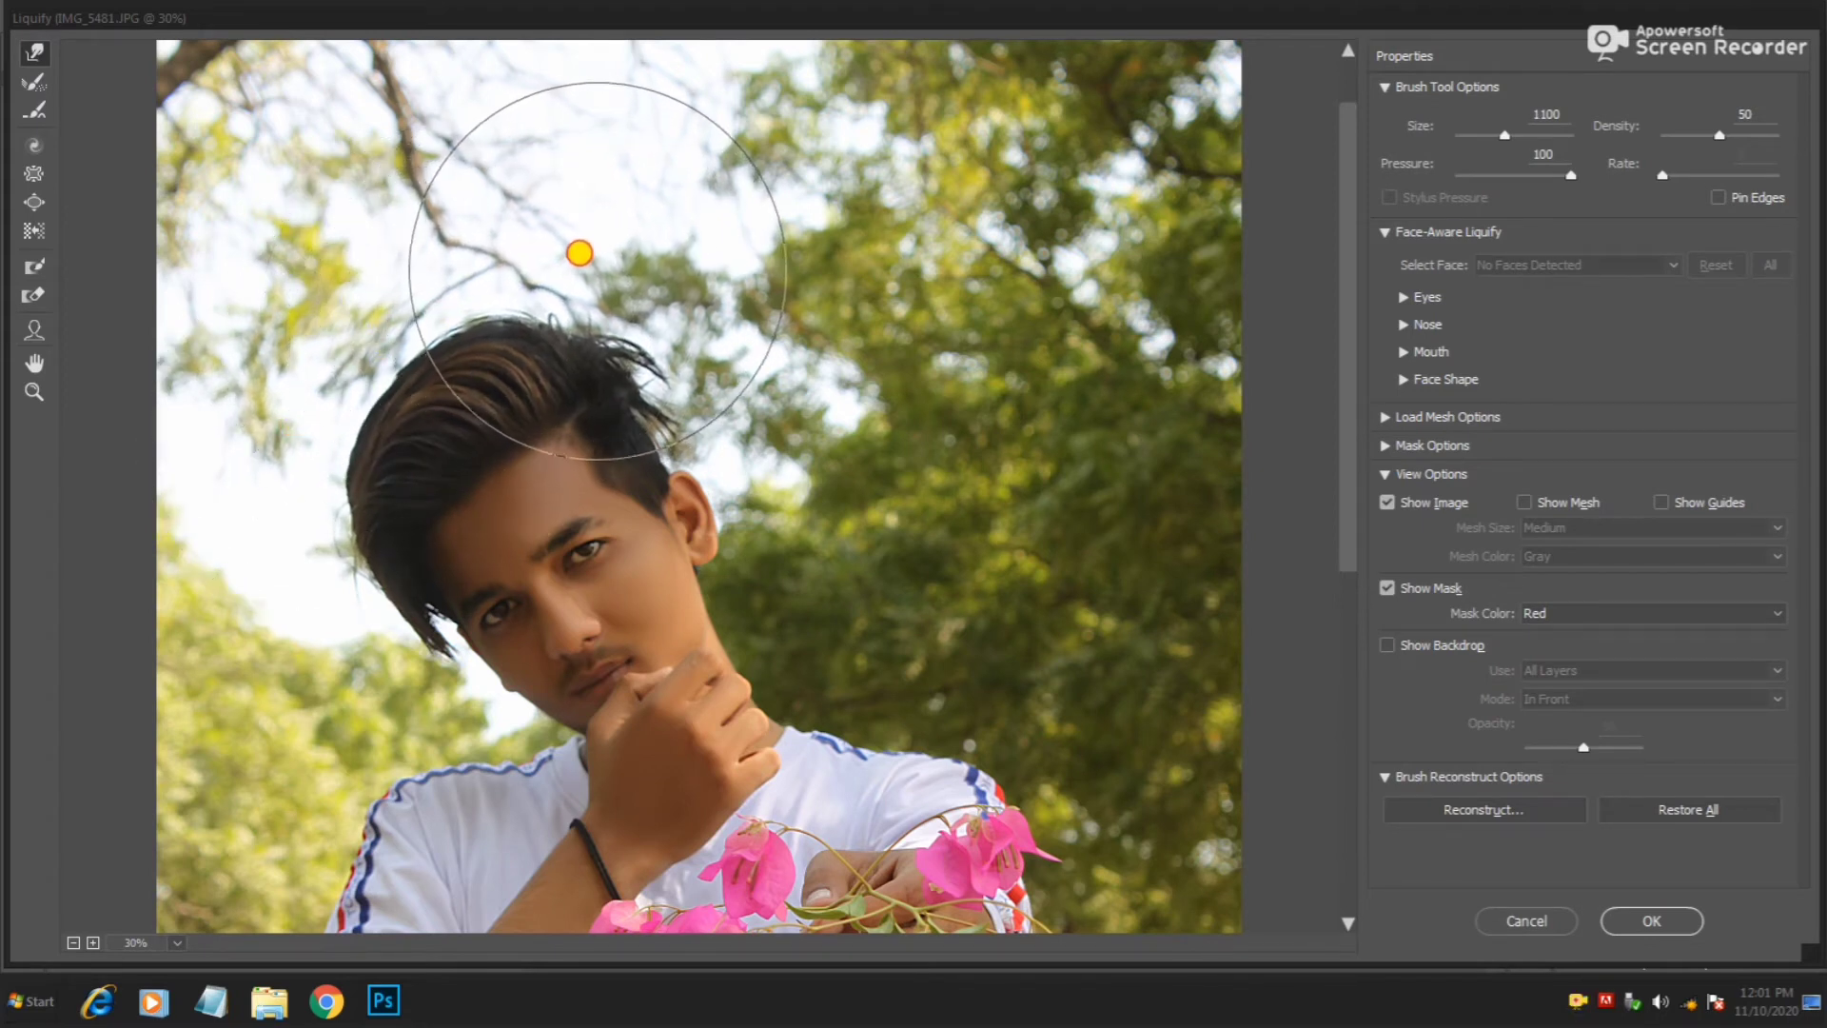
pyautogui.press('[')
pyautogui.press('[')
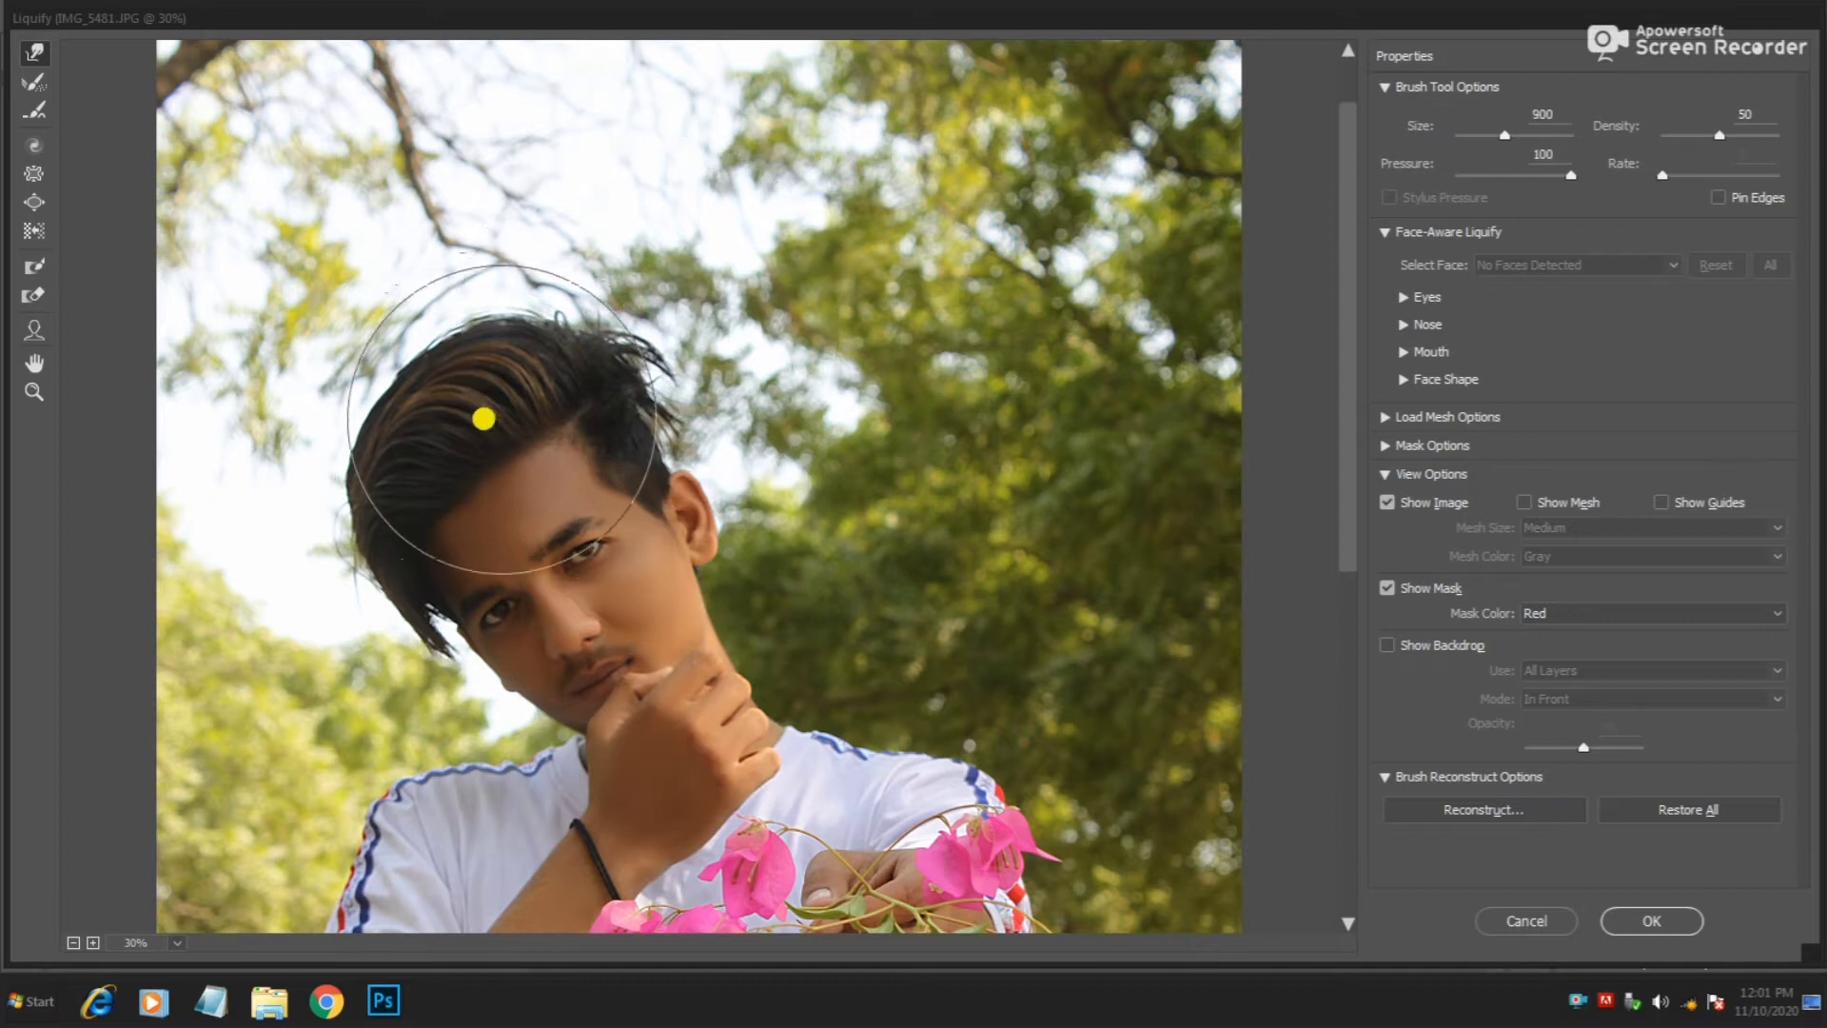
pyautogui.press('[')
pyautogui.press('[')
pyautogui.press('[')
pyautogui.press('[')
pyautogui.press('[')
pyautogui.press('[')
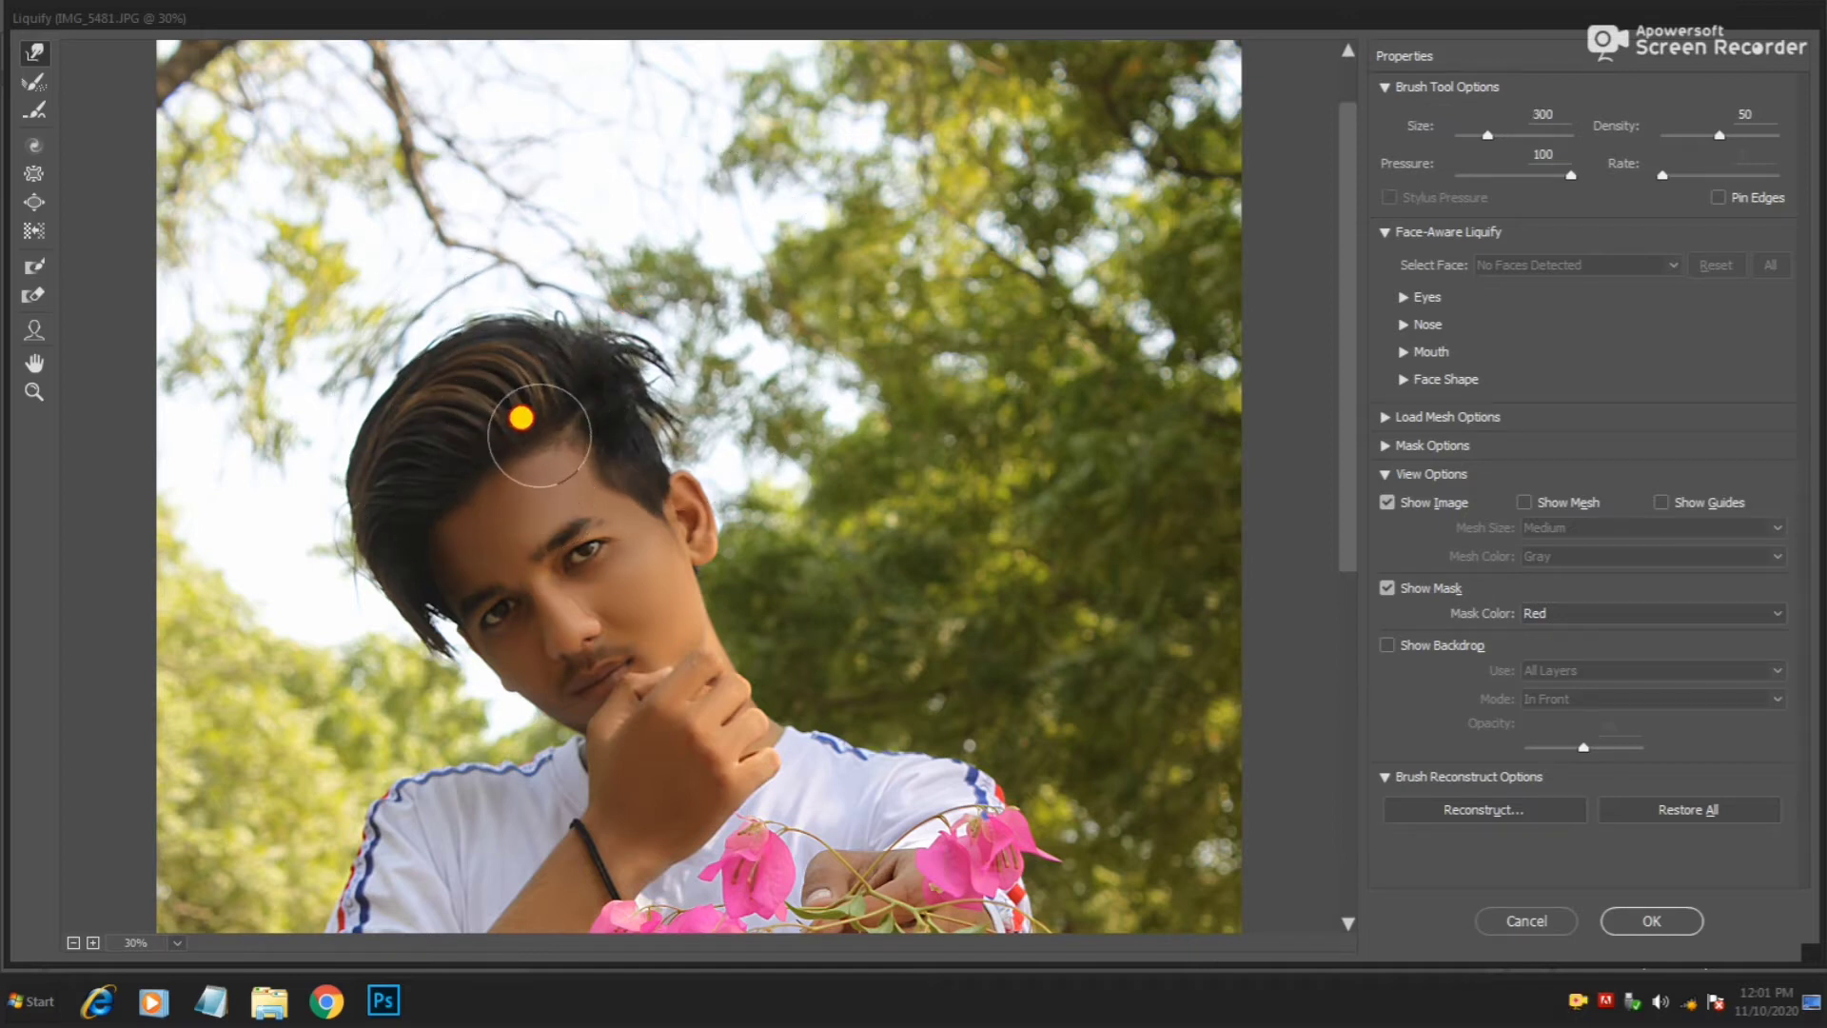
pyautogui.press(']')
pyautogui.press(']')
pyautogui.press(']')
pyautogui.press(']')
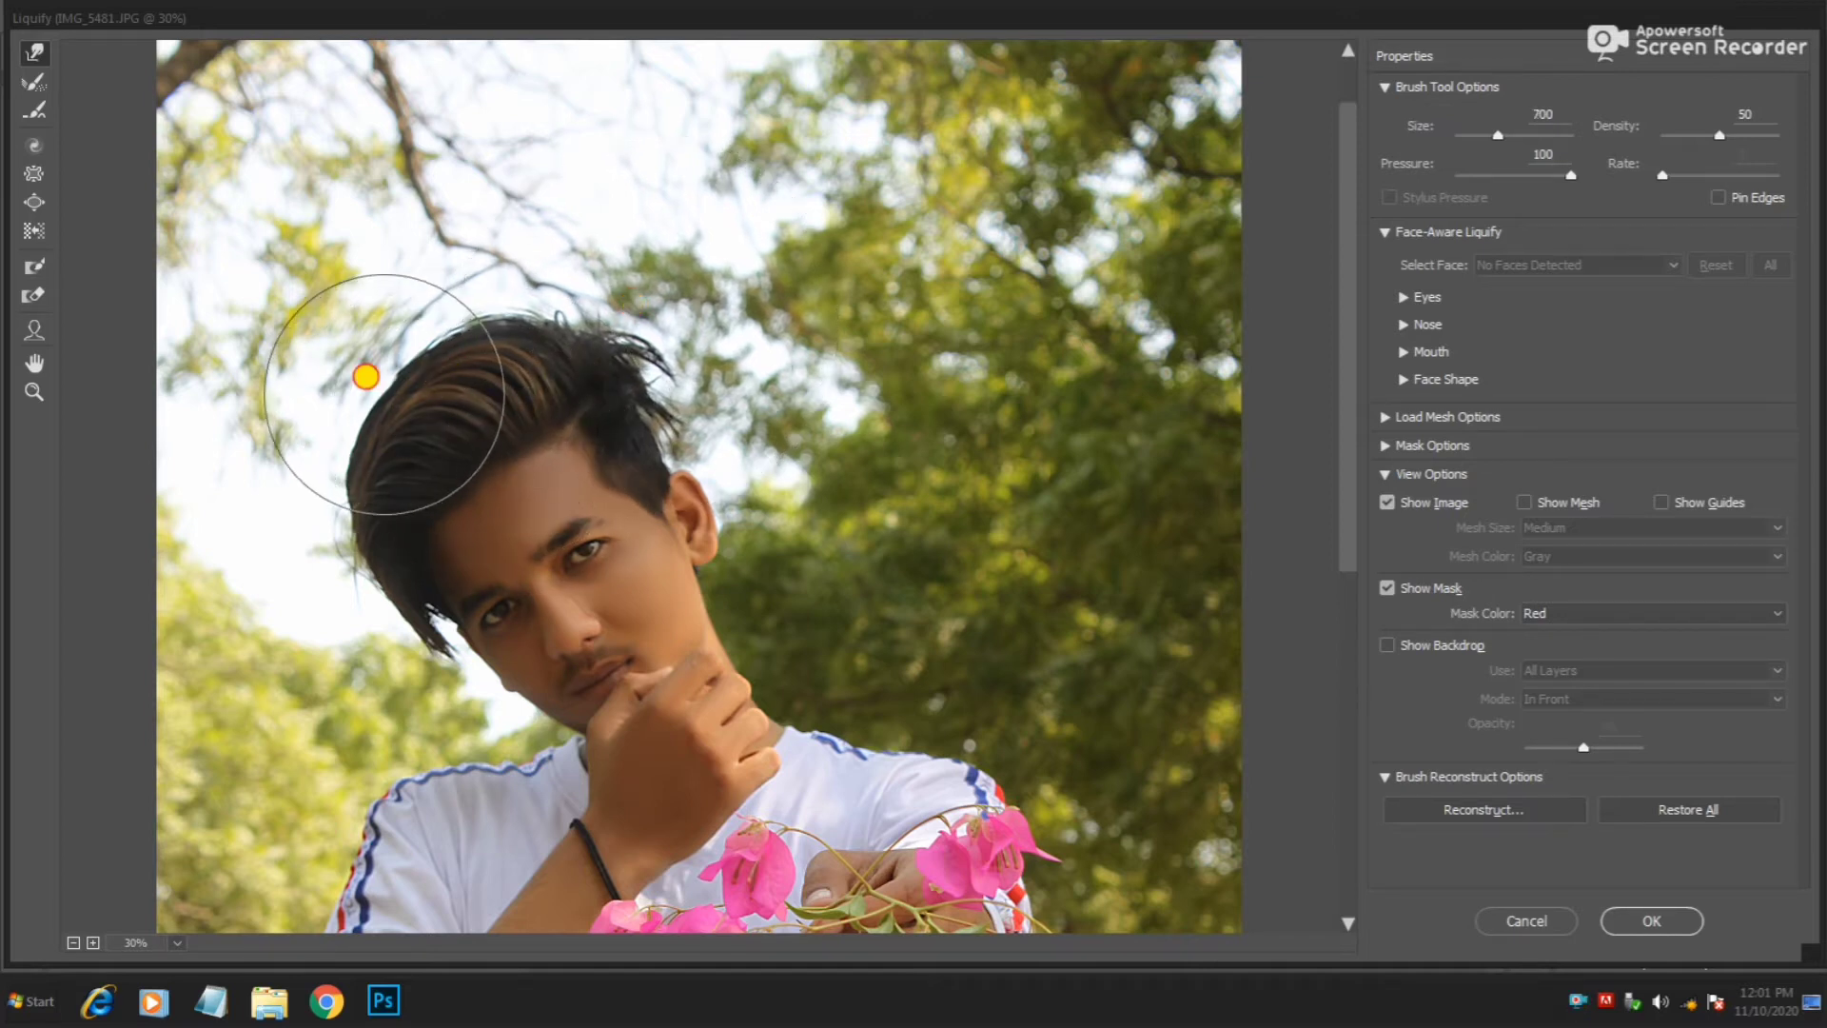
pyautogui.scroll(-3, 571, 380)
pyautogui.press('[')
pyautogui.press('[')
pyautogui.press('[')
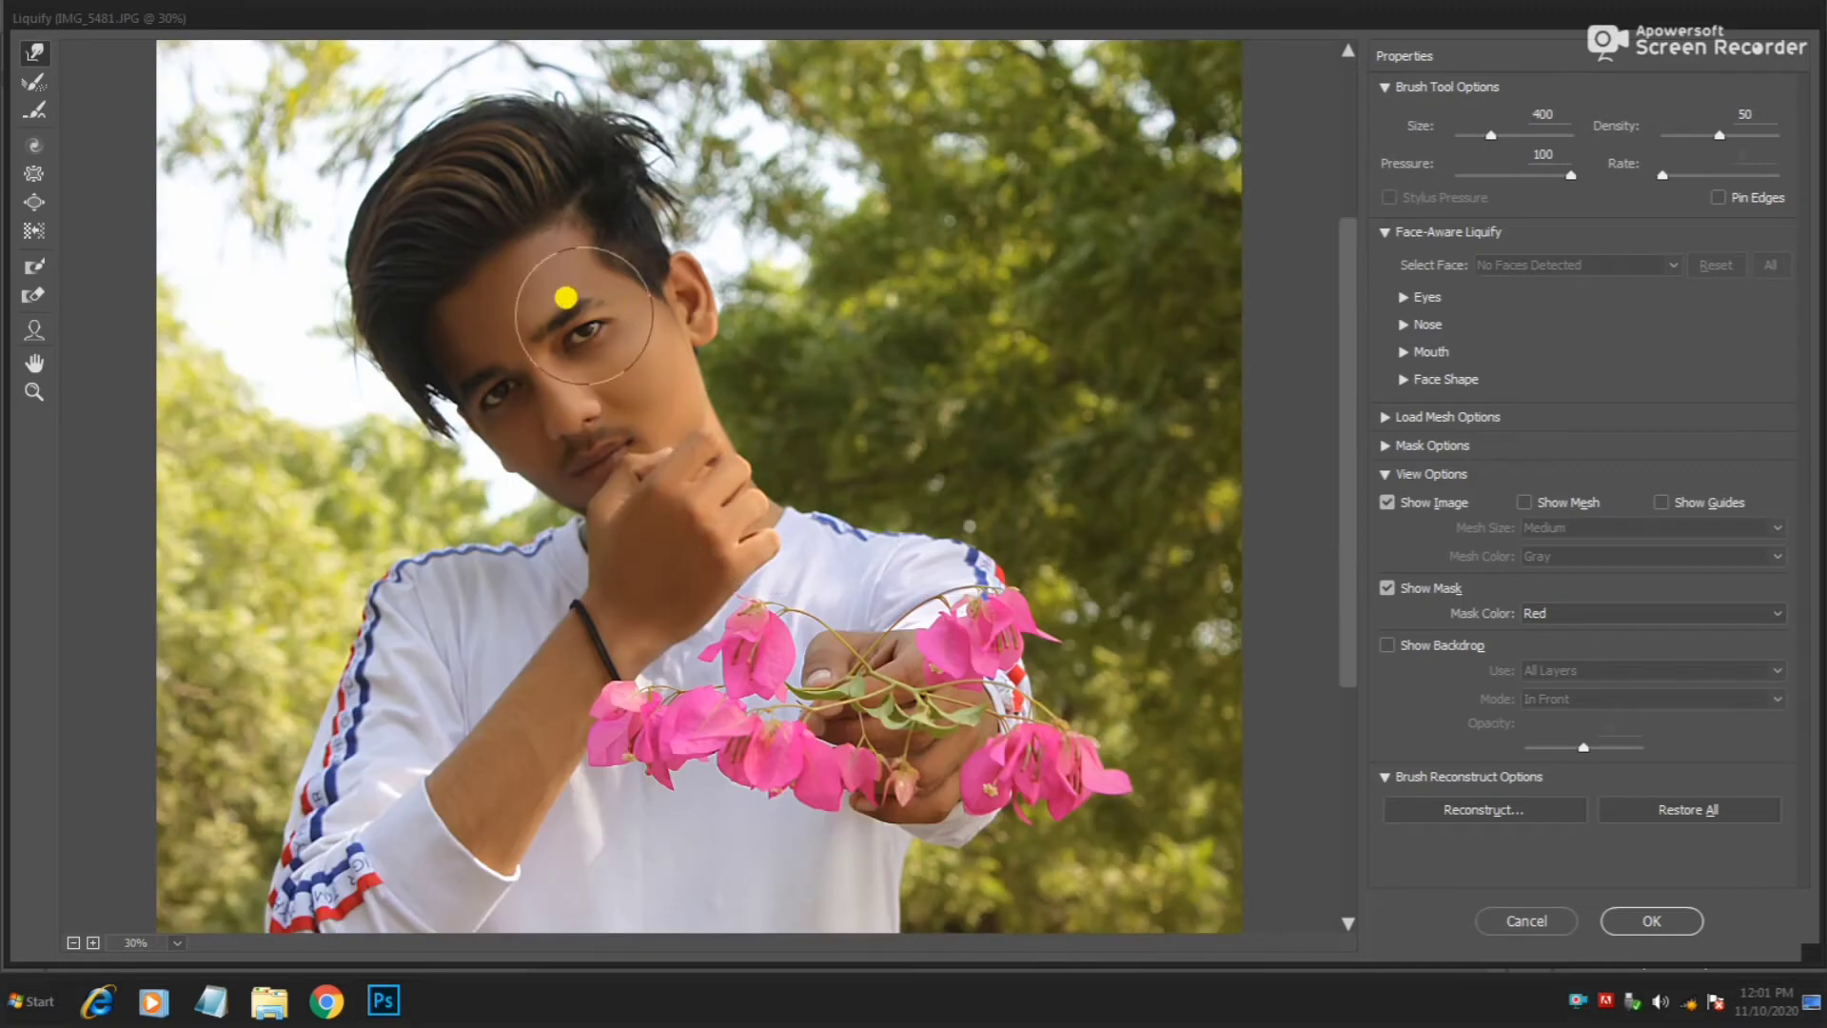
pyautogui.press('[')
pyautogui.press('[')
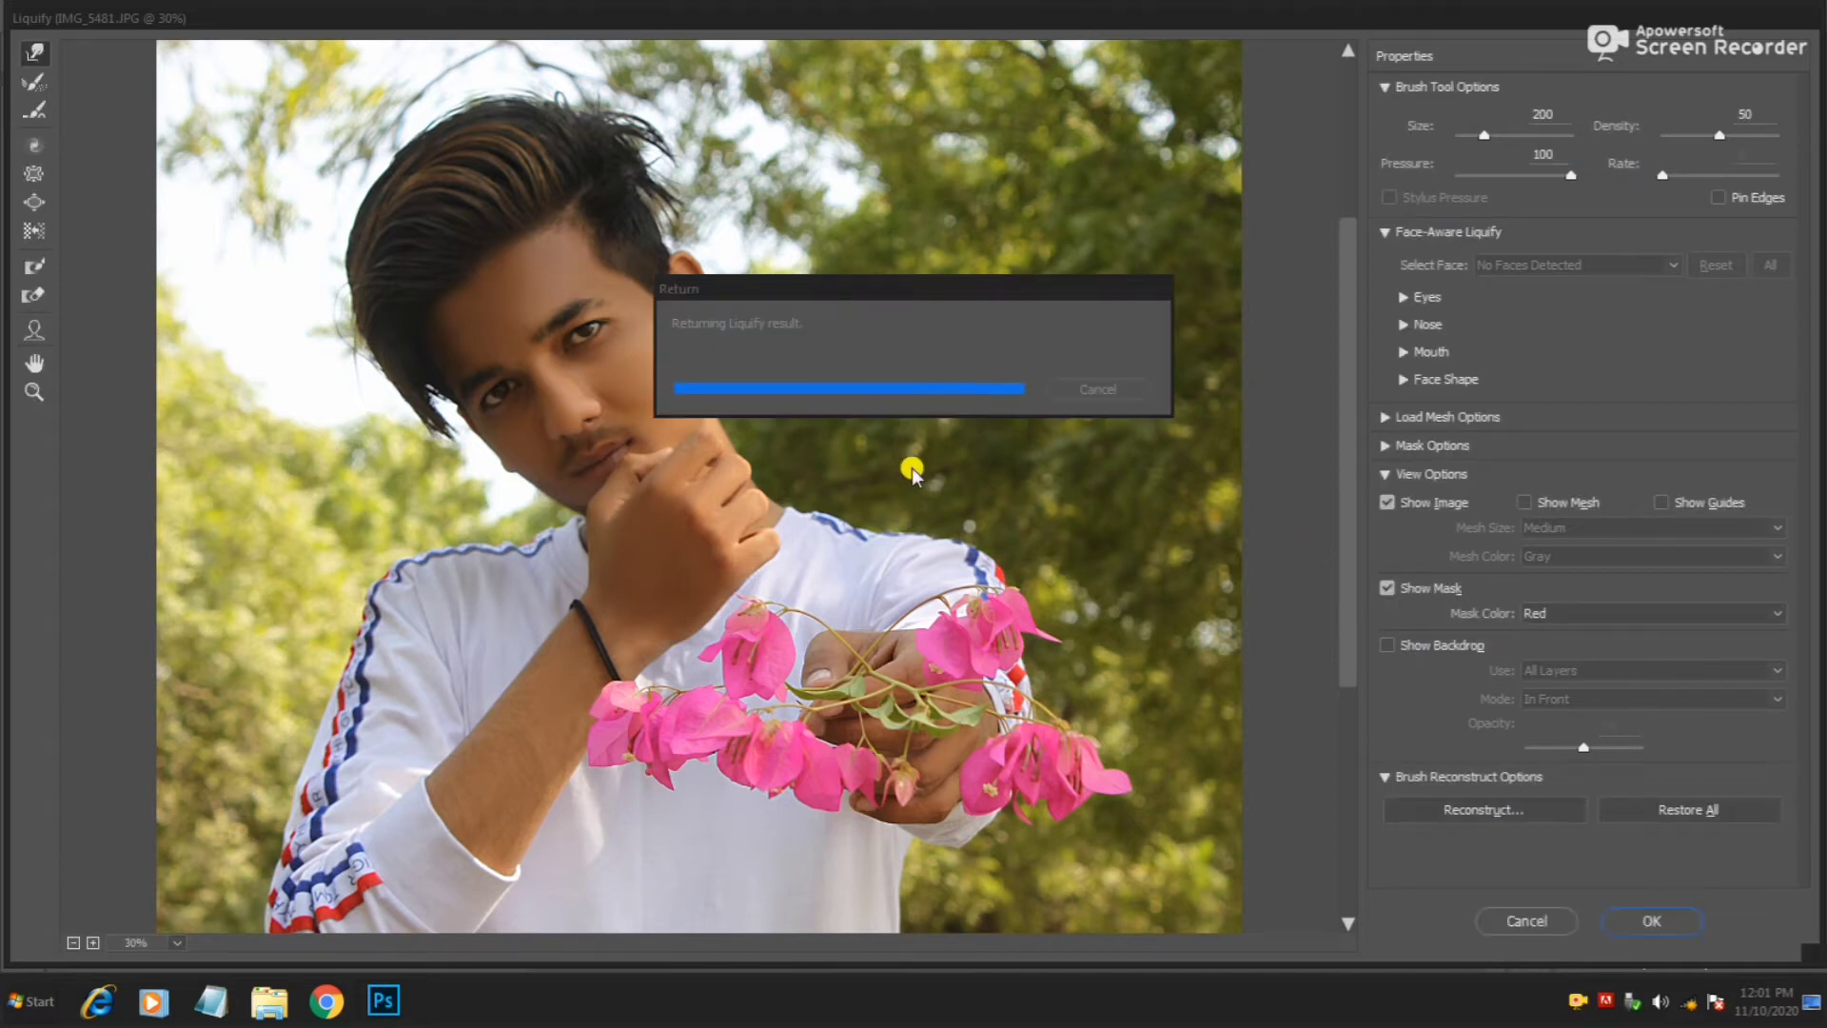
pyautogui.scroll(-2, 666, 376)
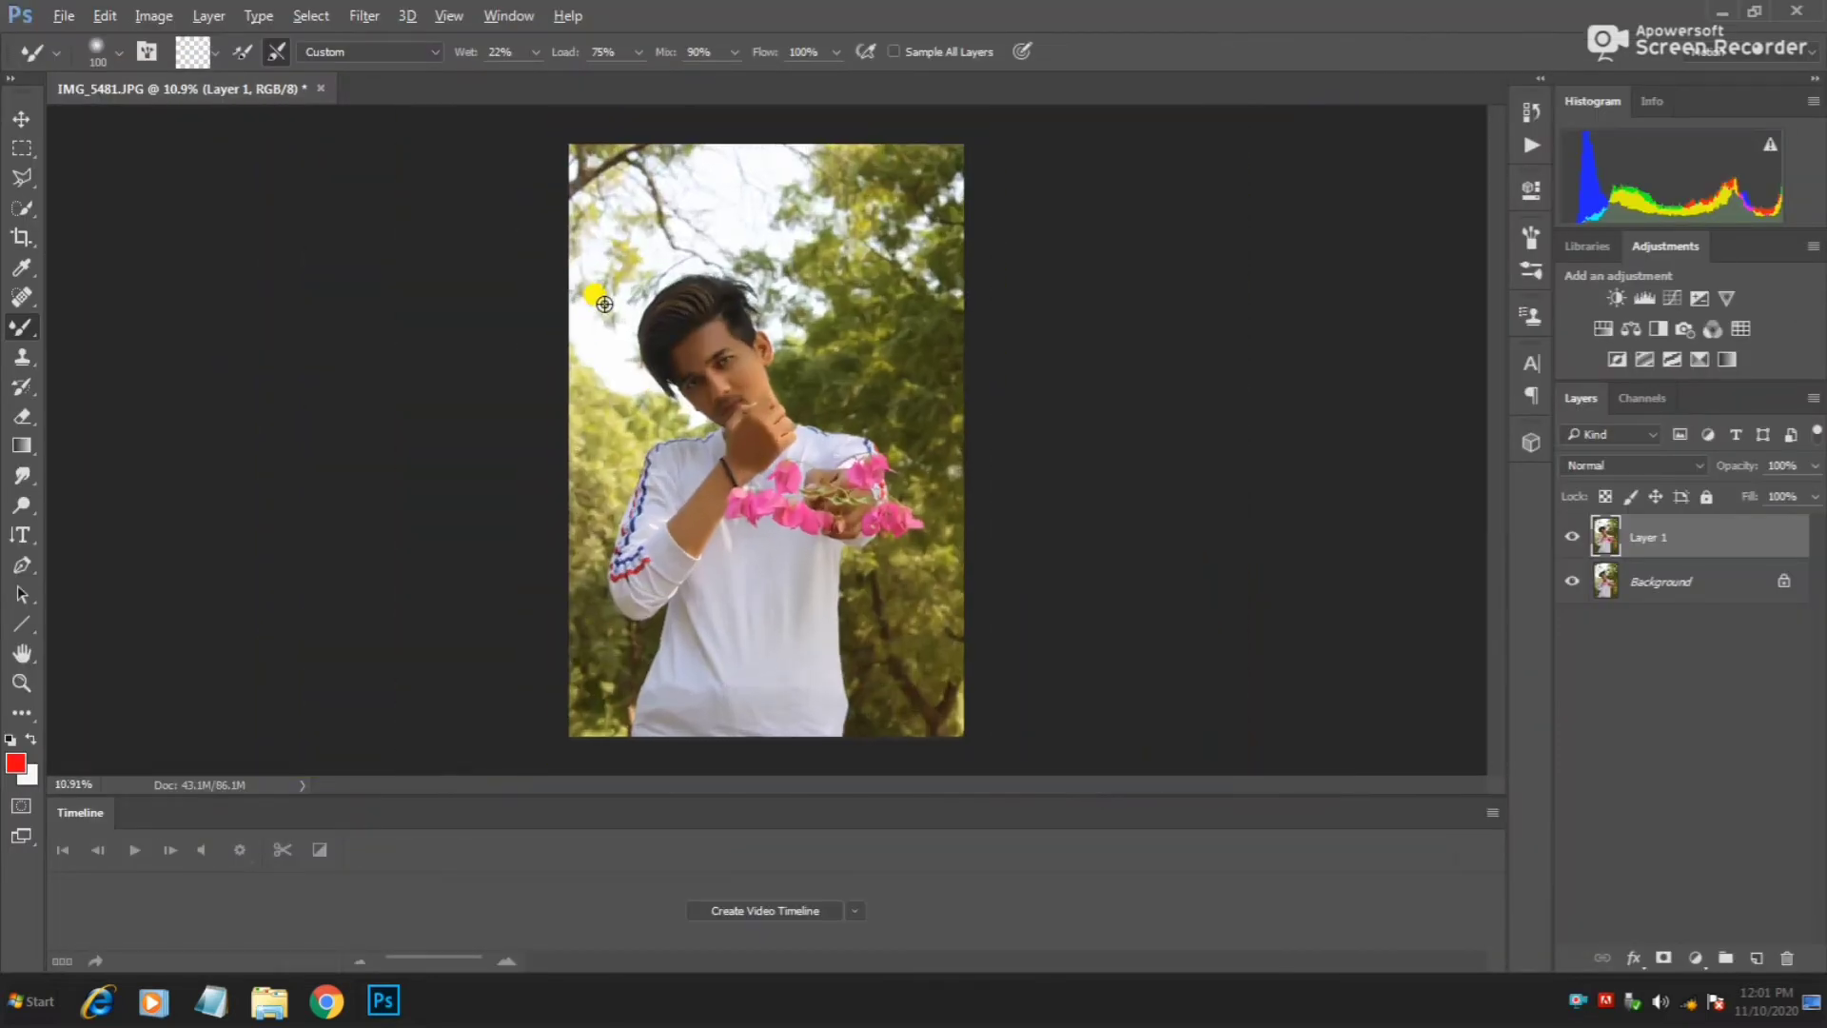
# Erase the warped background around the hair on Layer 1, then toggle Layer 1 to compare.
pyautogui.scroll(4, 599, 294)
pyautogui.click(23, 416)
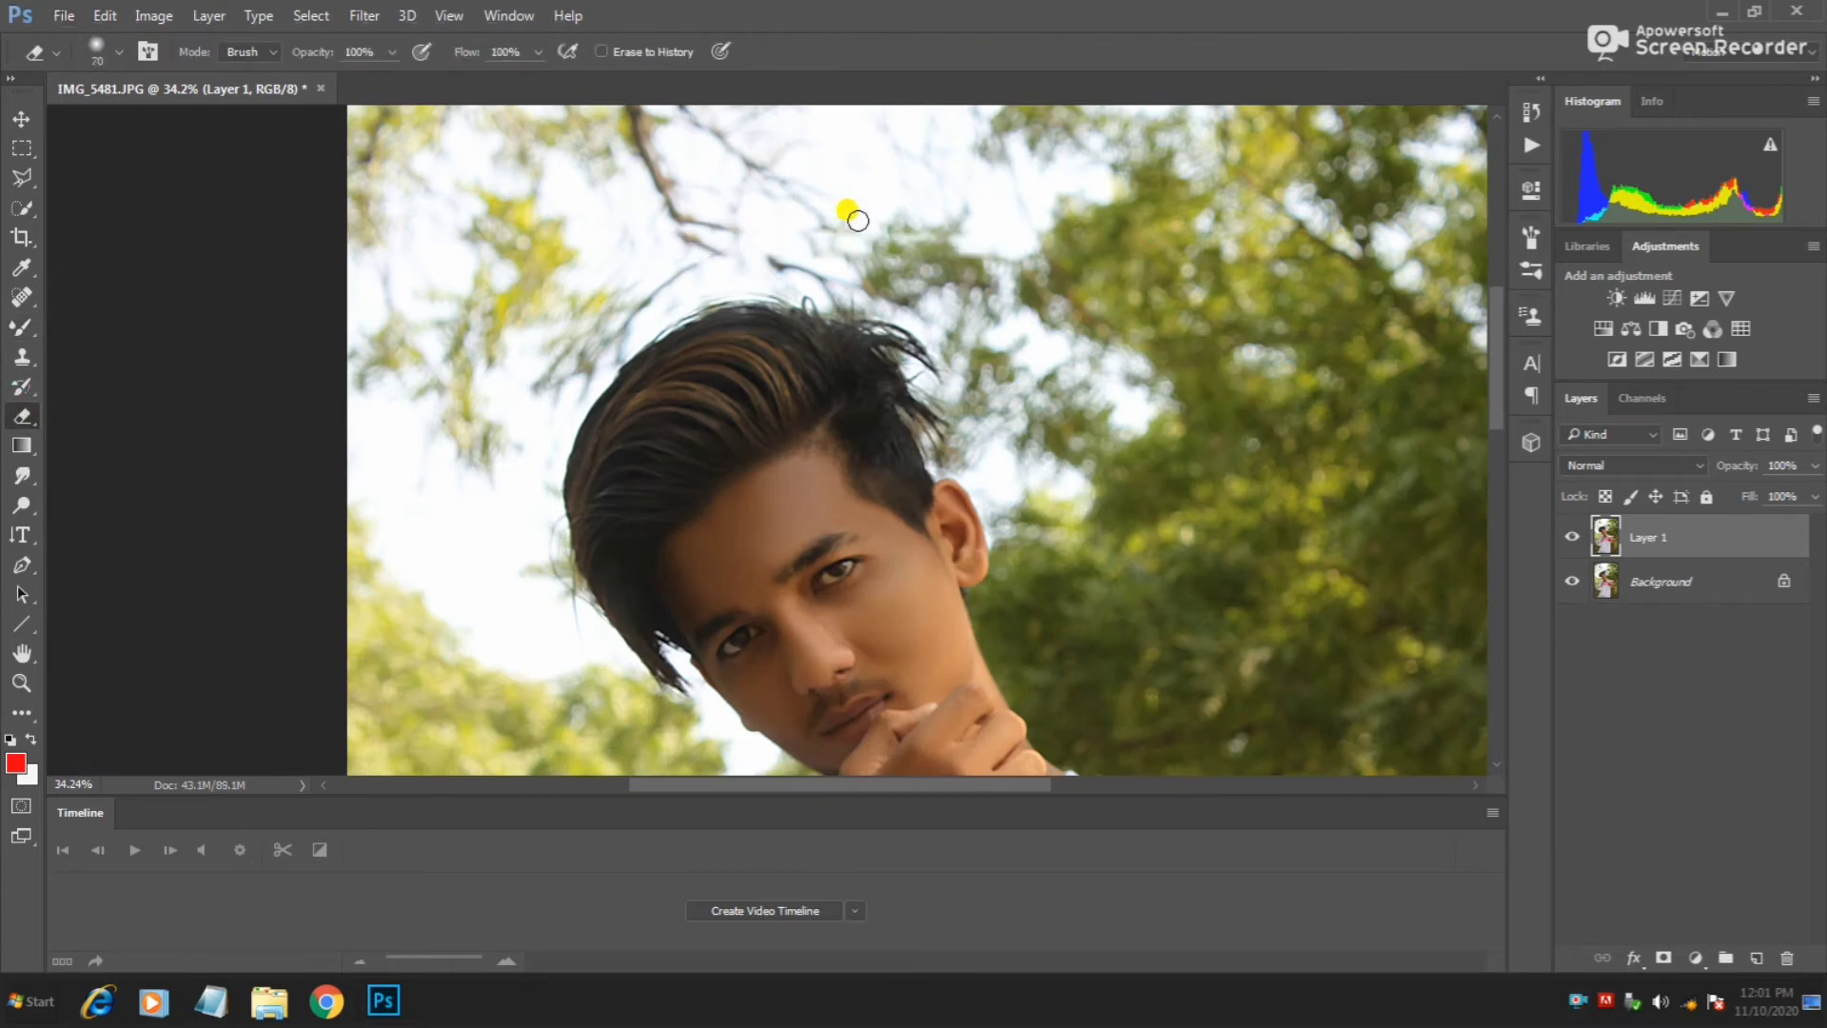
pyautogui.press(']')
pyautogui.press(']')
pyautogui.press(']')
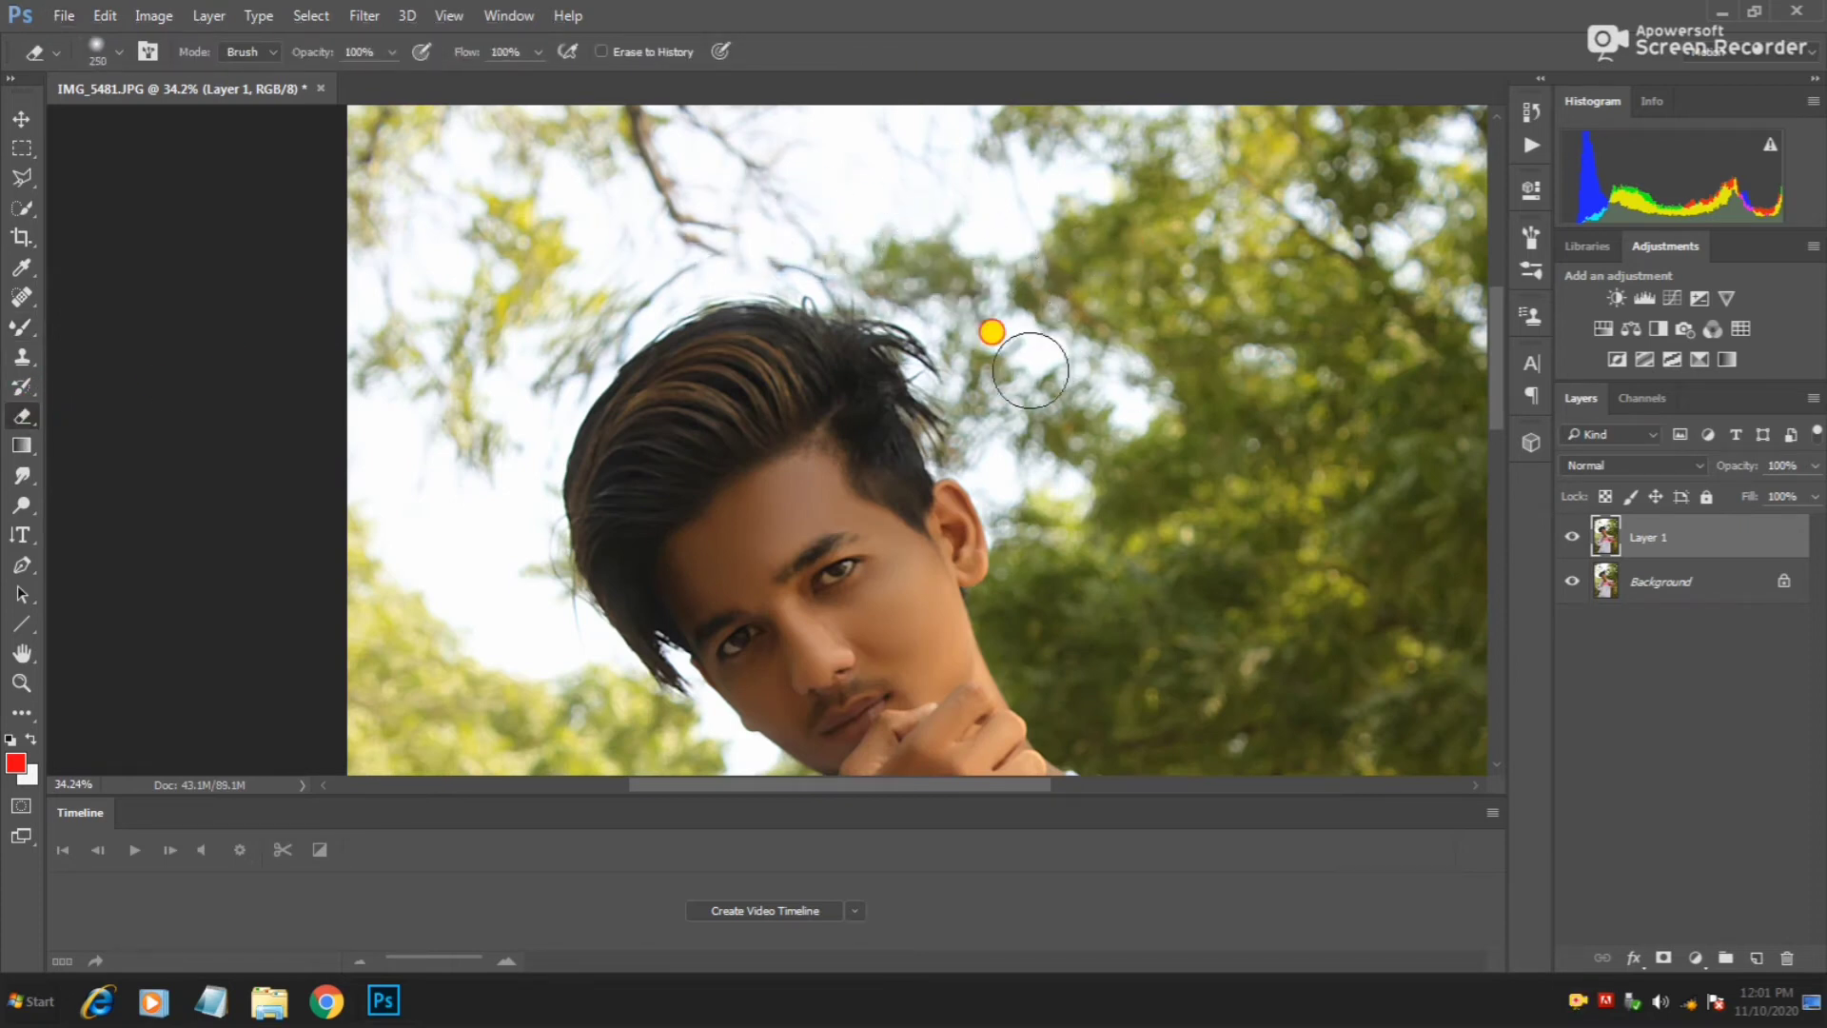
pyautogui.press('[')
pyautogui.press('[')
pyautogui.press('[')
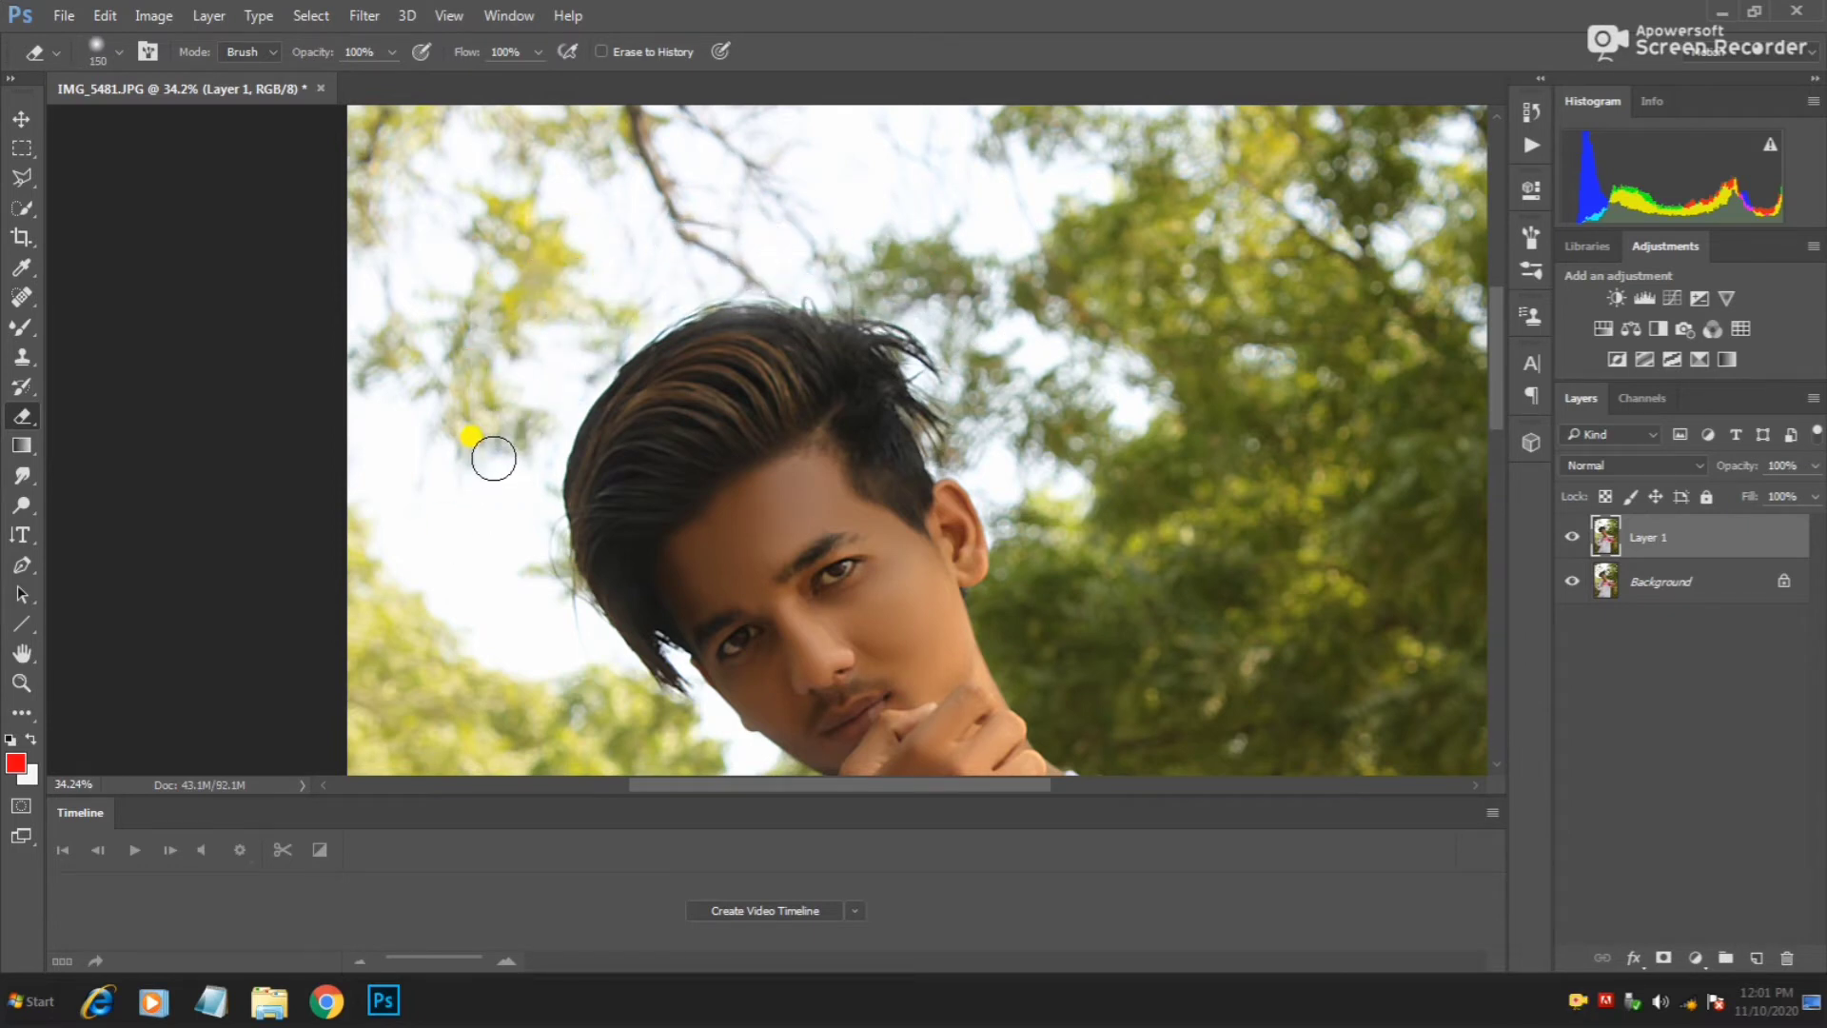
pyautogui.scroll(-3, 650, 306)
pyautogui.scroll(-2, 650, 305)
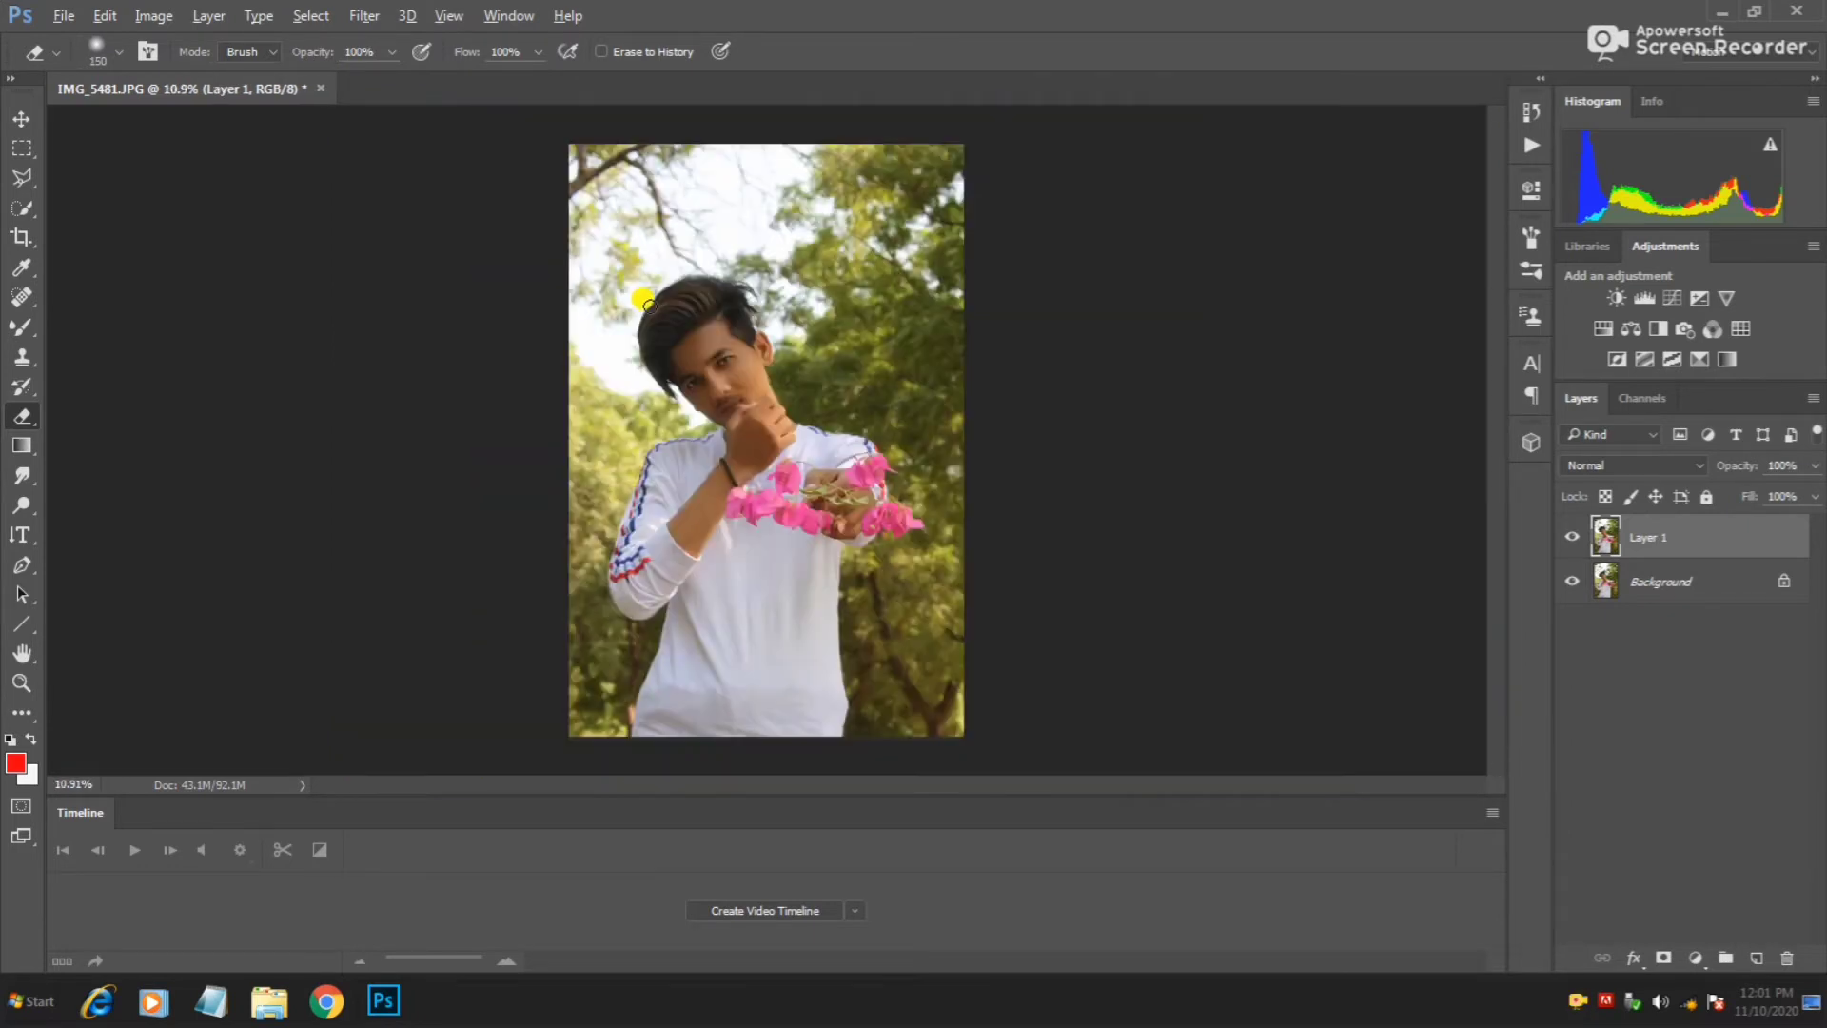
pyautogui.click(1571, 537)
# In Camera Raw, set Highlights −100 and Whites −42, lift shadows and blacks, add Clarity +29 and Vibrance +27.
pyautogui.click(388, 16)
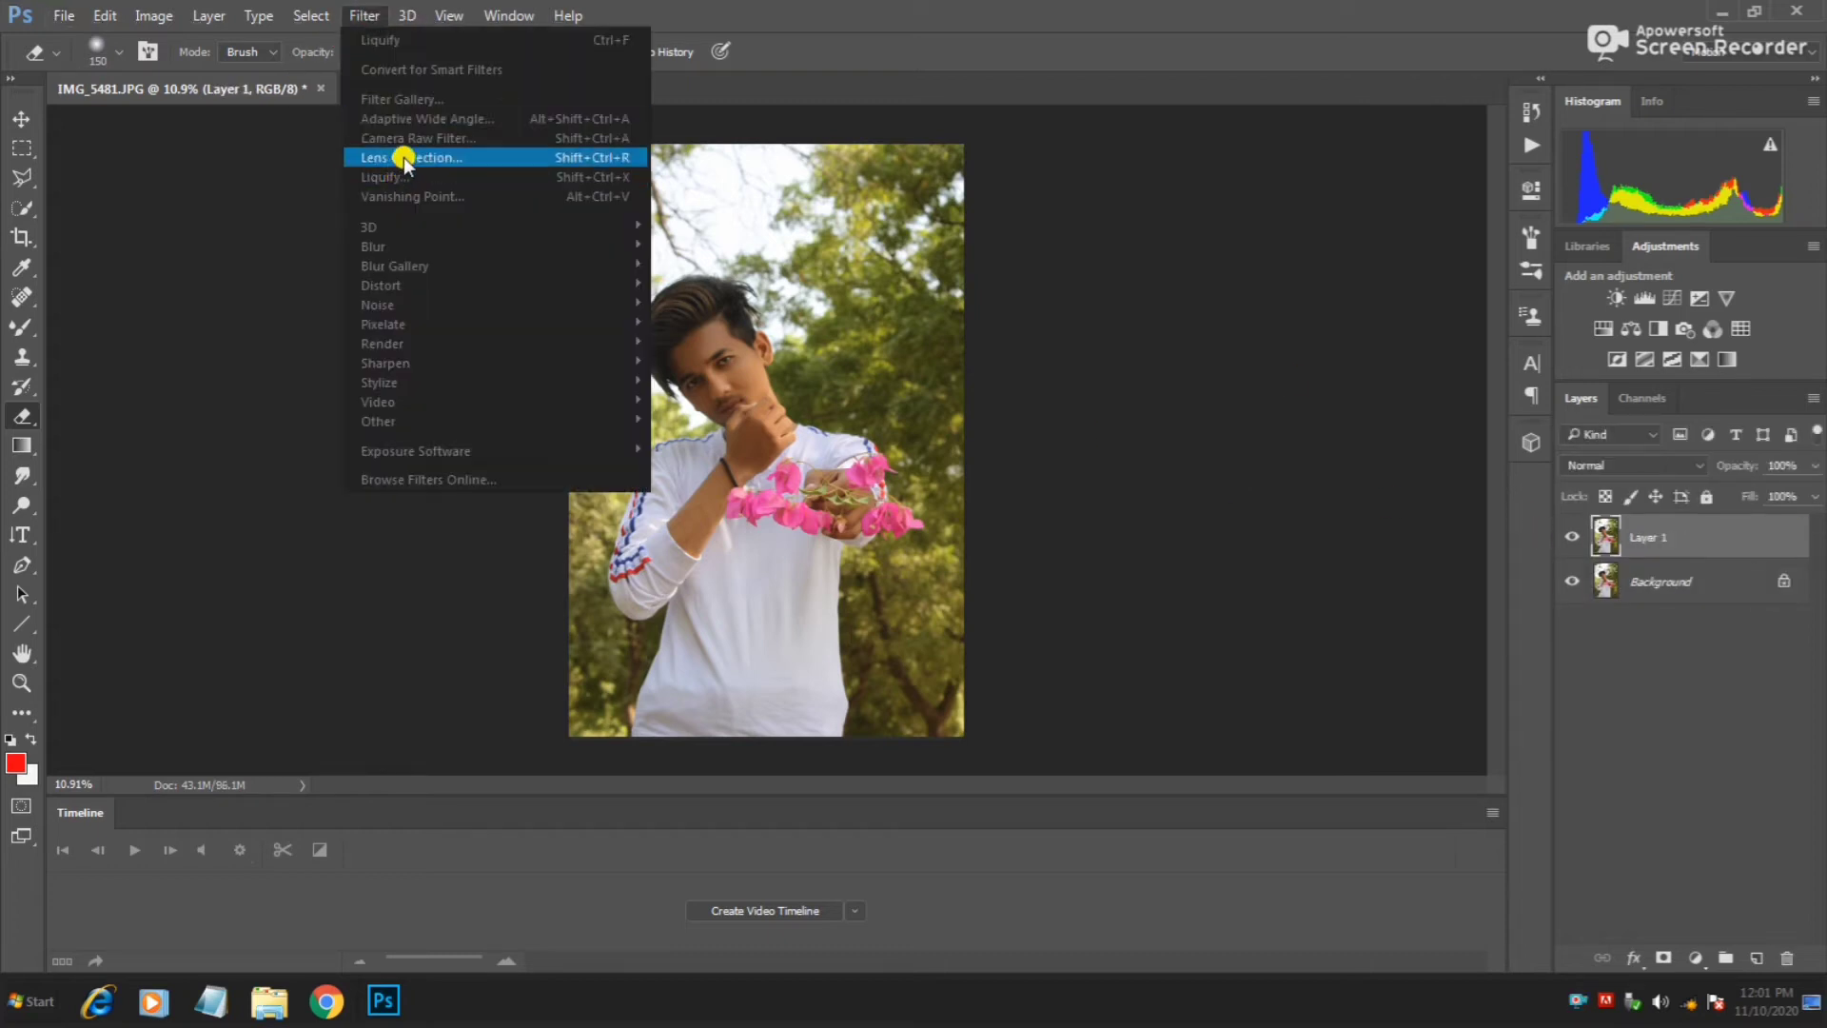
pyautogui.click(418, 141)
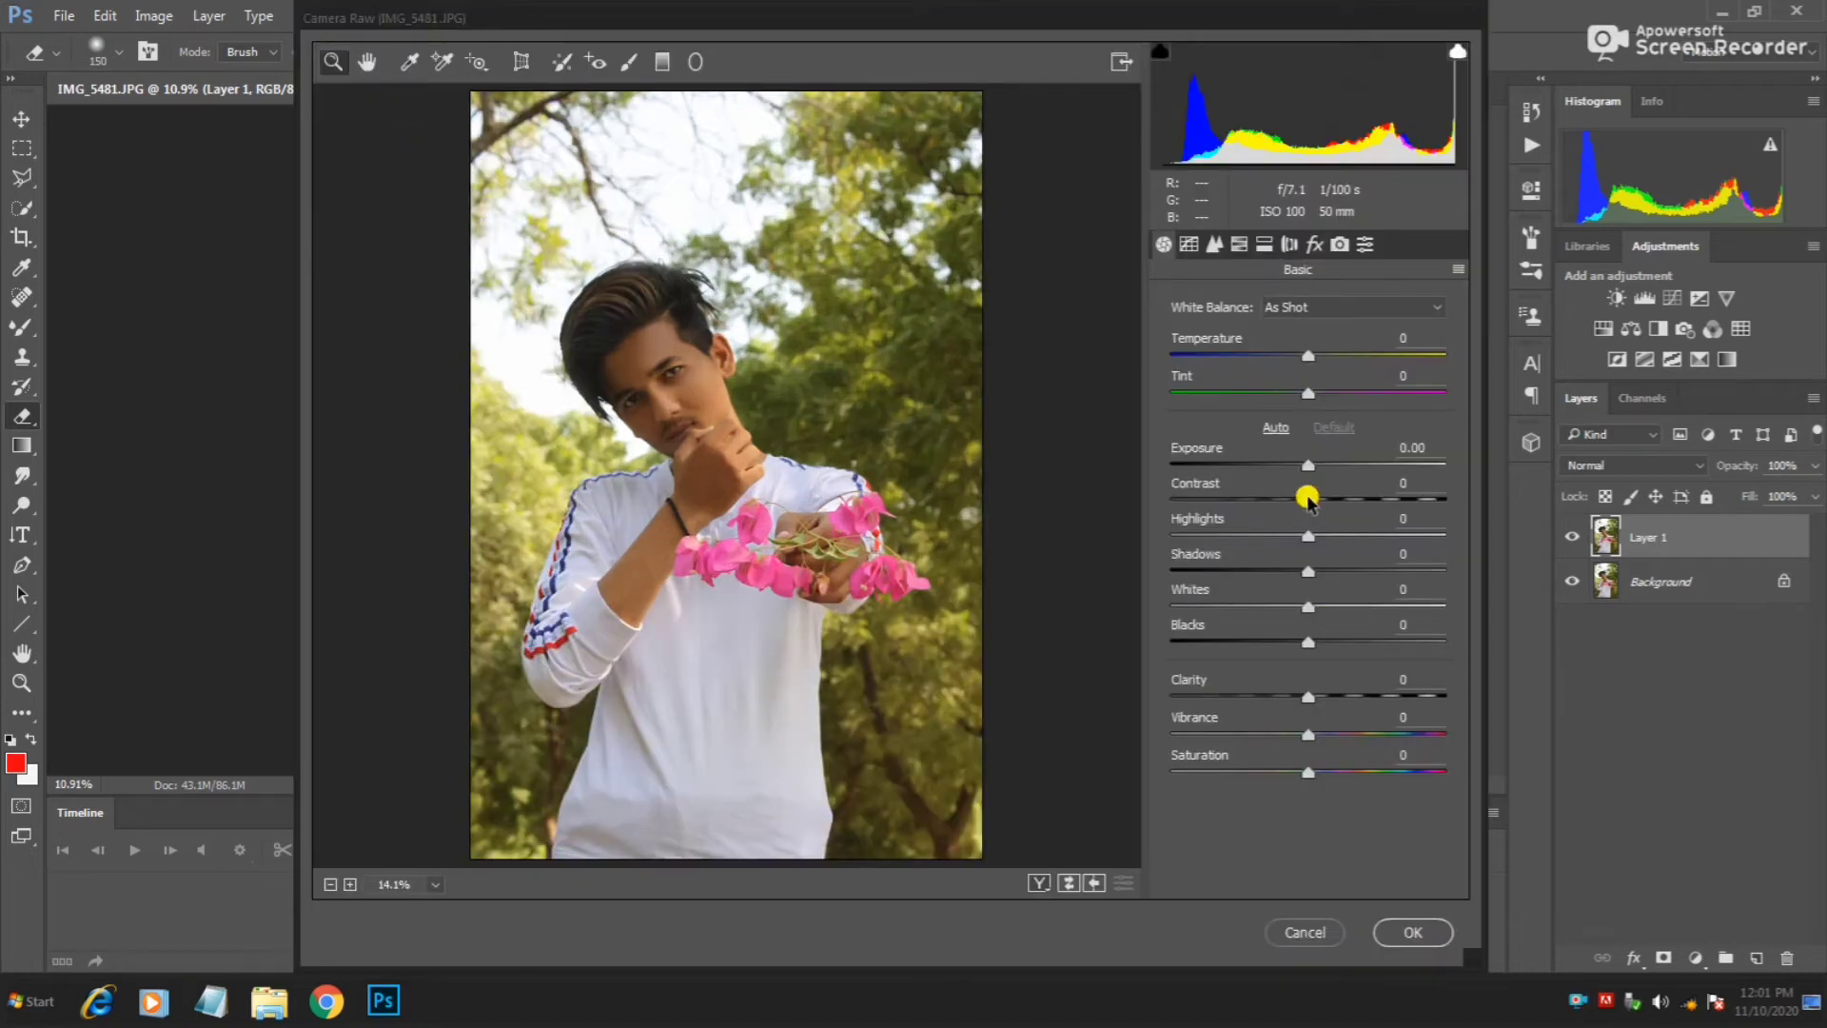
pyautogui.moveTo(1308, 497)
pyautogui.mouseDown()
pyautogui.moveTo(1285, 499)
pyautogui.moveTo(1345, 495)
pyautogui.moveTo(1185, 529)
pyautogui.mouseUp()
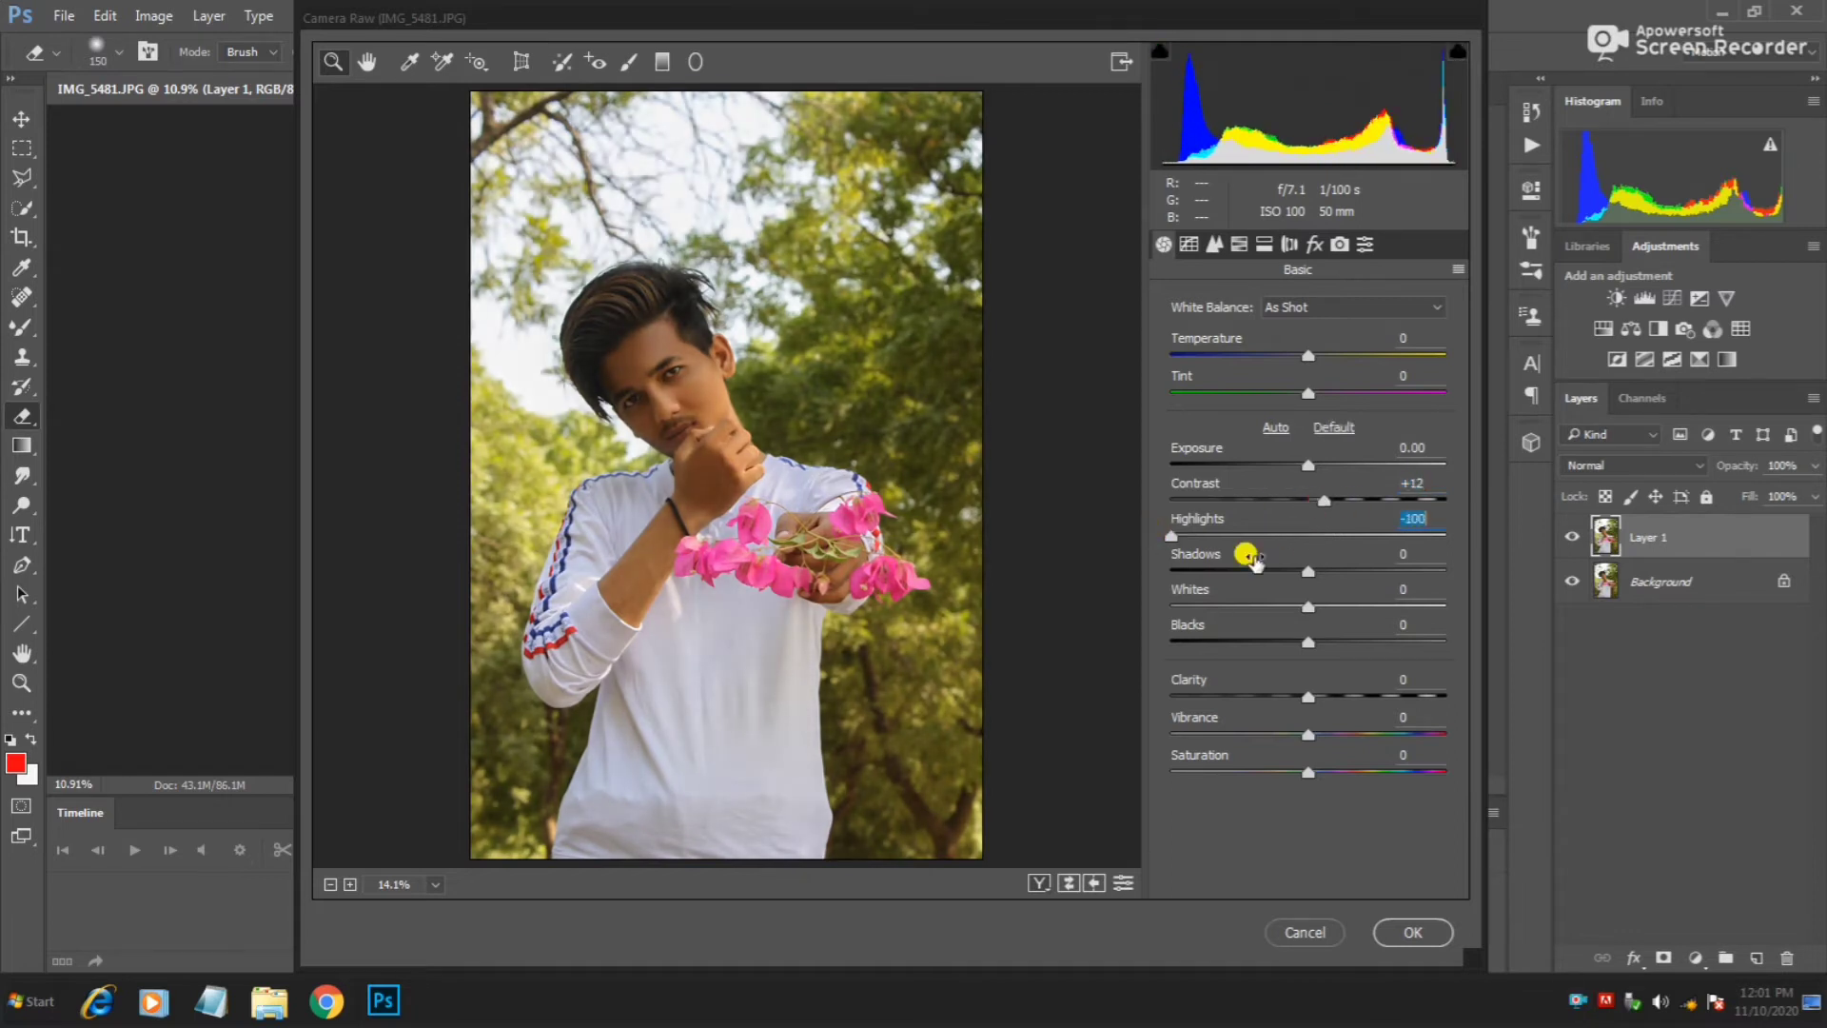
pyautogui.moveTo(1306, 568)
pyautogui.mouseDown()
pyautogui.moveTo(1340, 570)
pyautogui.moveTo(1345, 606)
pyautogui.moveTo(1176, 614)
pyautogui.moveTo(1246, 606)
pyautogui.moveTo(1363, 653)
pyautogui.moveTo(1333, 695)
pyautogui.moveTo(1344, 737)
pyautogui.moveTo(1364, 701)
pyautogui.mouseUp()
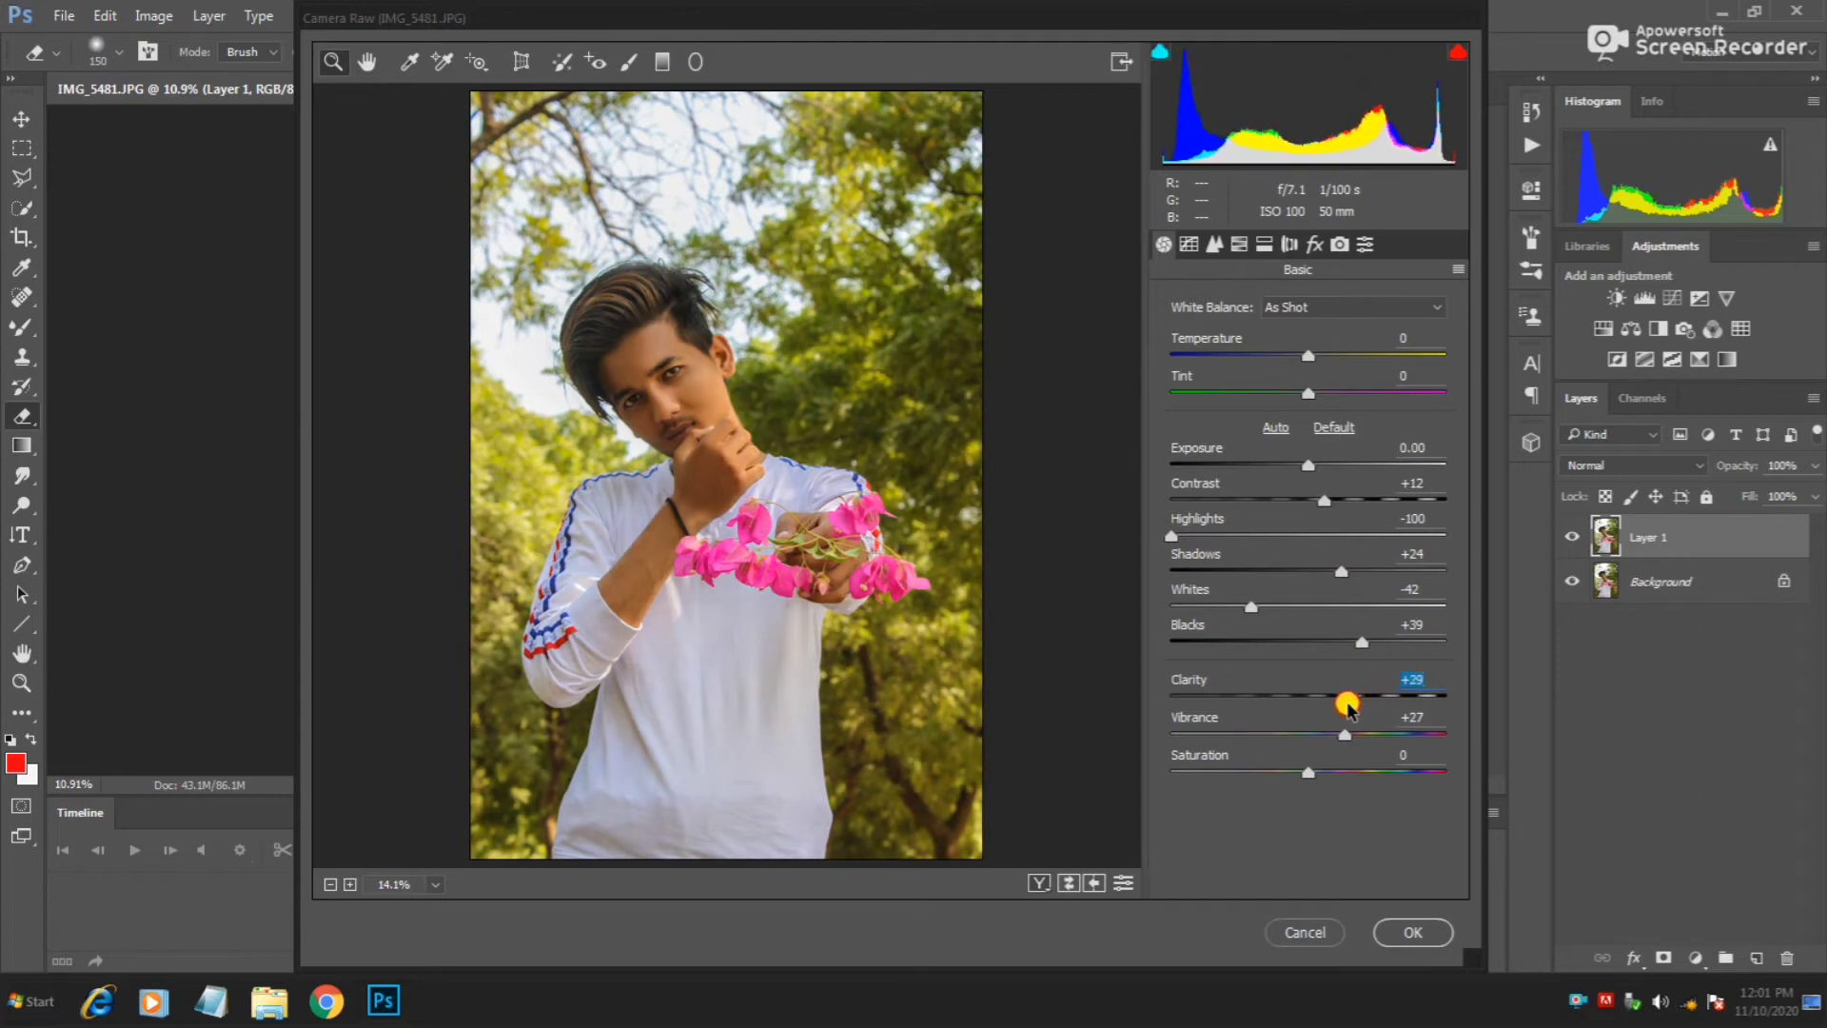
pyautogui.click(1241, 247)
pyautogui.click(1246, 340)
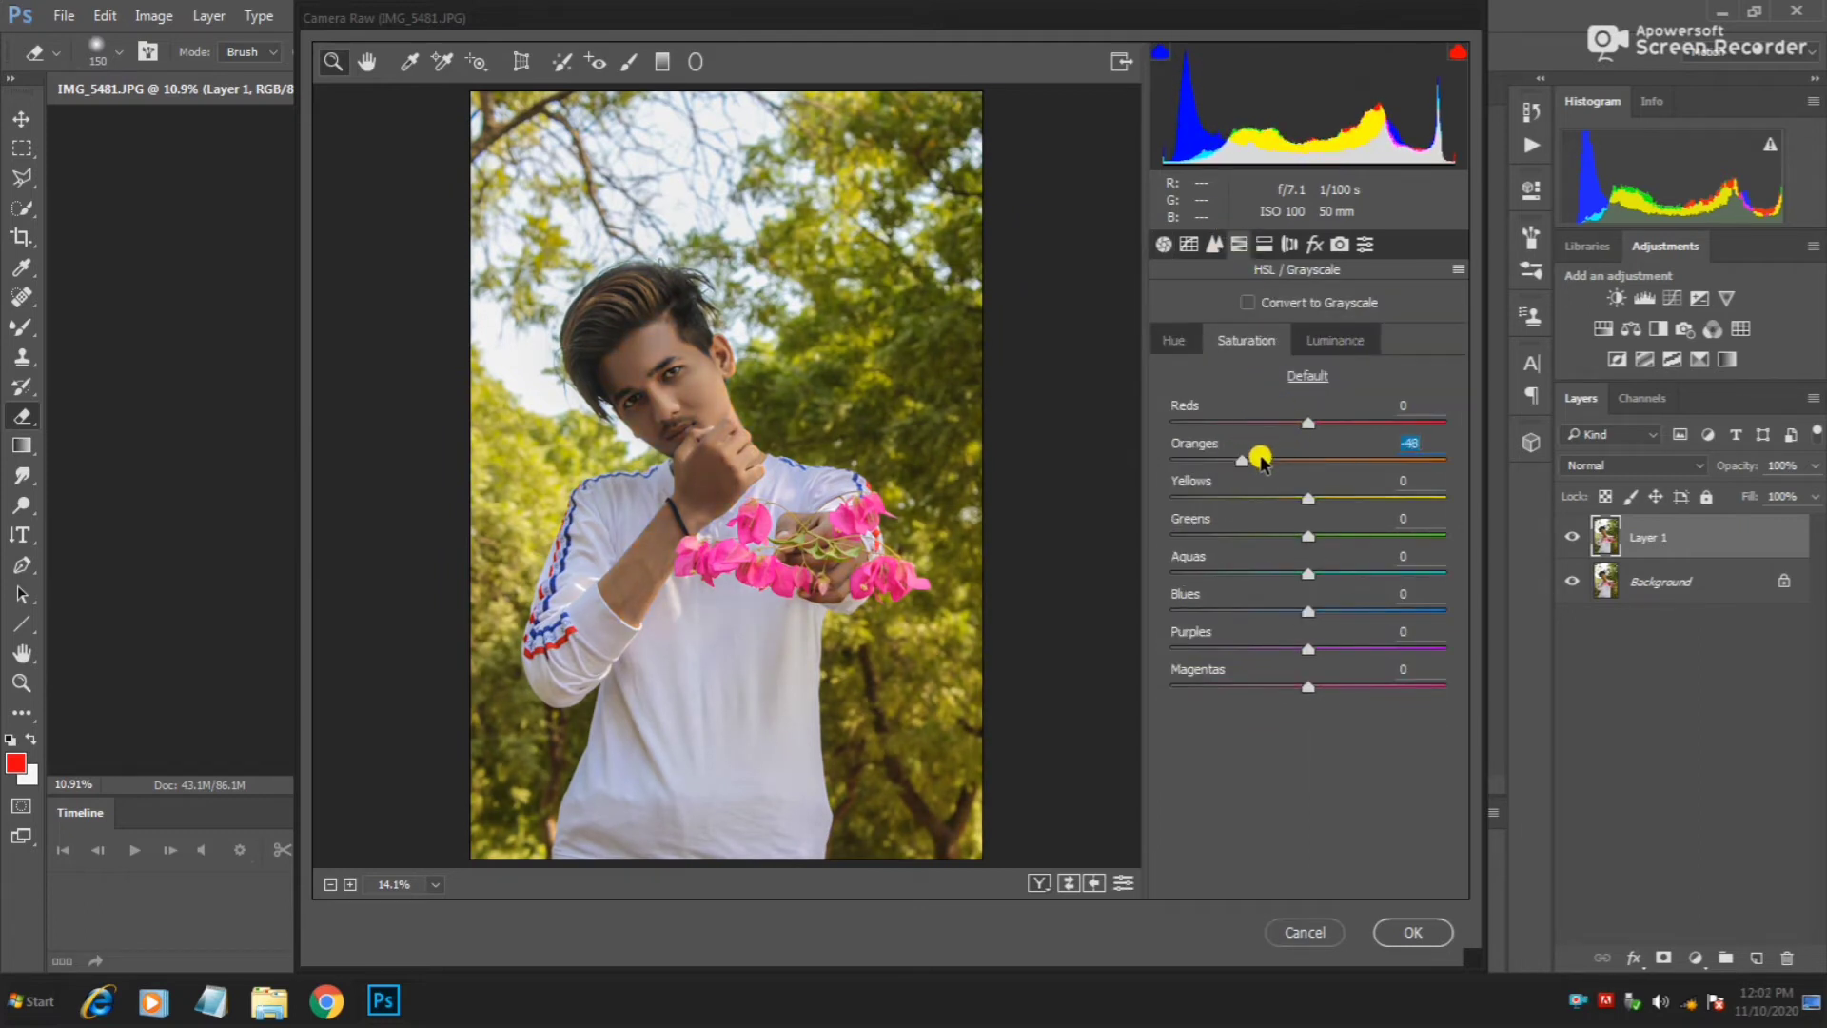
# Brighten orange luminance and shift the Magentas hue to +100 and Purples slightly.
pyautogui.click(1334, 340)
pyautogui.moveTo(1308, 461)
pyautogui.mouseDown()
pyautogui.moveTo(1377, 424)
pyautogui.moveTo(1260, 420)
pyautogui.moveTo(1321, 447)
pyautogui.mouseUp()
pyautogui.click(1247, 341)
pyautogui.click(1174, 340)
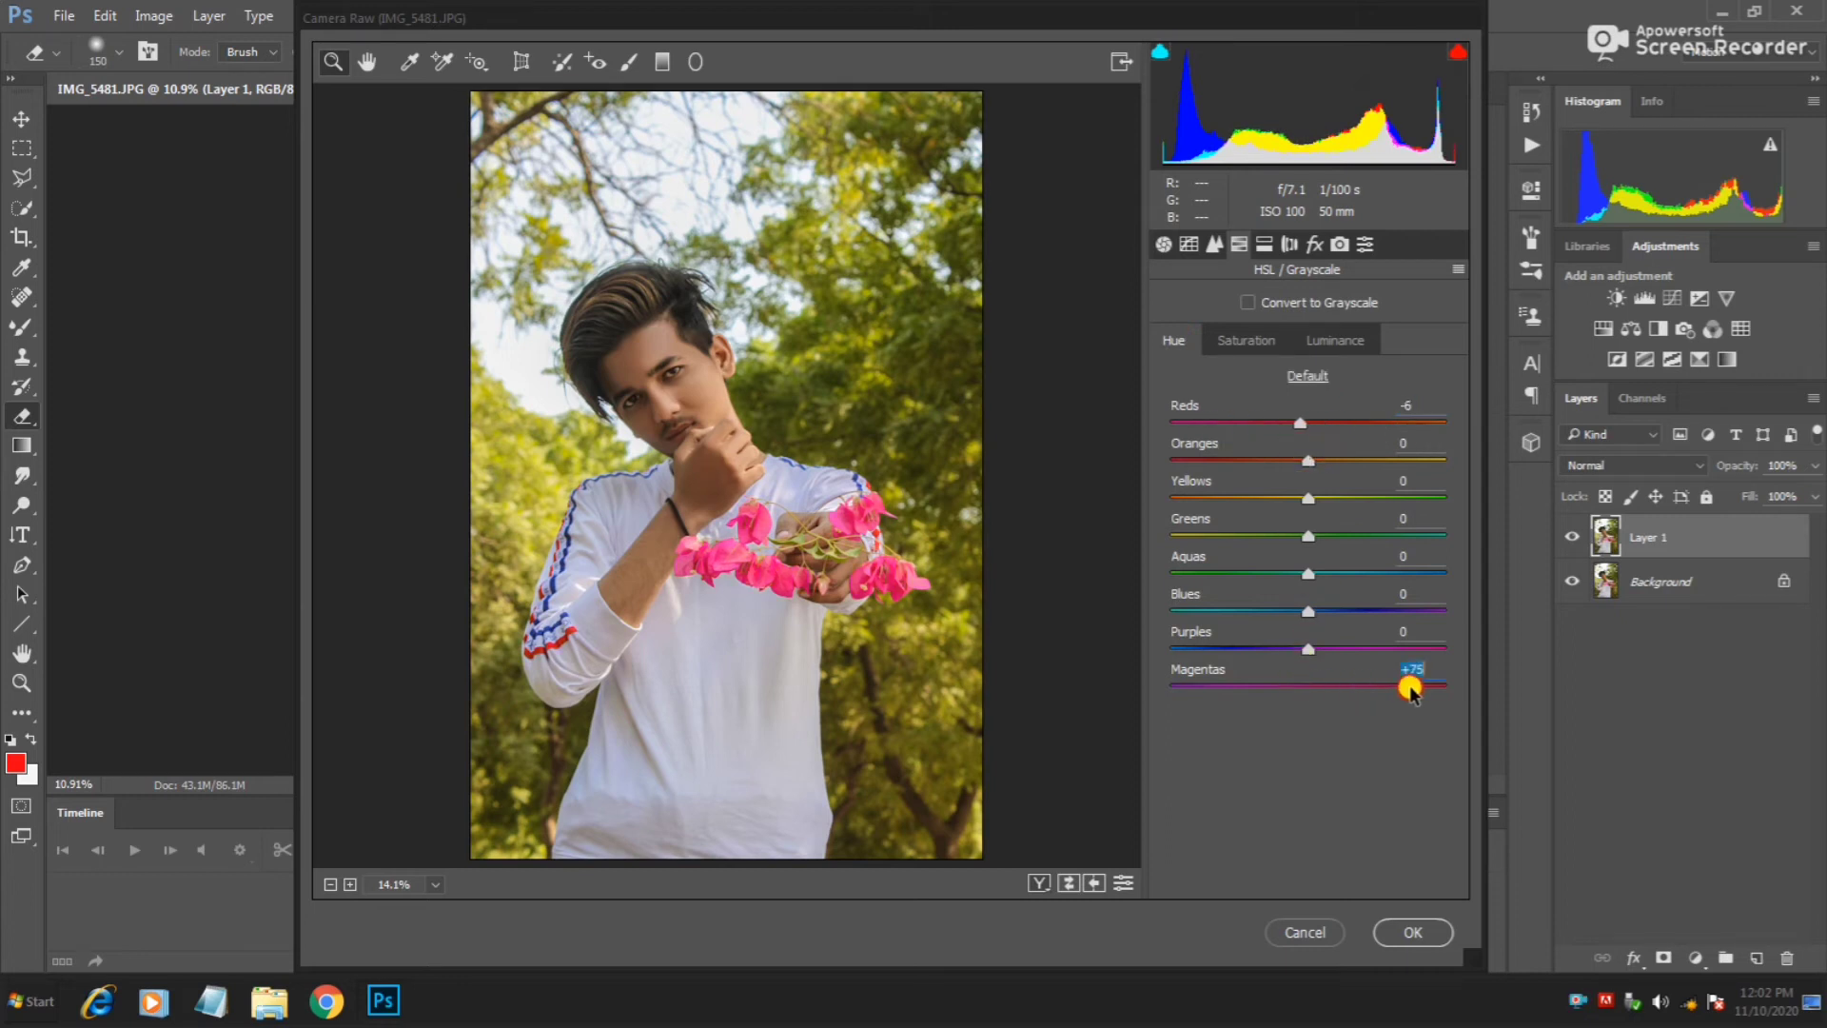
pyautogui.moveTo(1409, 689); pyautogui.dragTo(1007, 683)
pyautogui.moveTo(1317, 655)
pyautogui.mouseDown()
pyautogui.moveTo(1452, 612)
pyautogui.moveTo(1125, 624)
pyautogui.moveTo(1427, 652)
pyautogui.moveTo(1299, 656)
pyautogui.mouseUp()
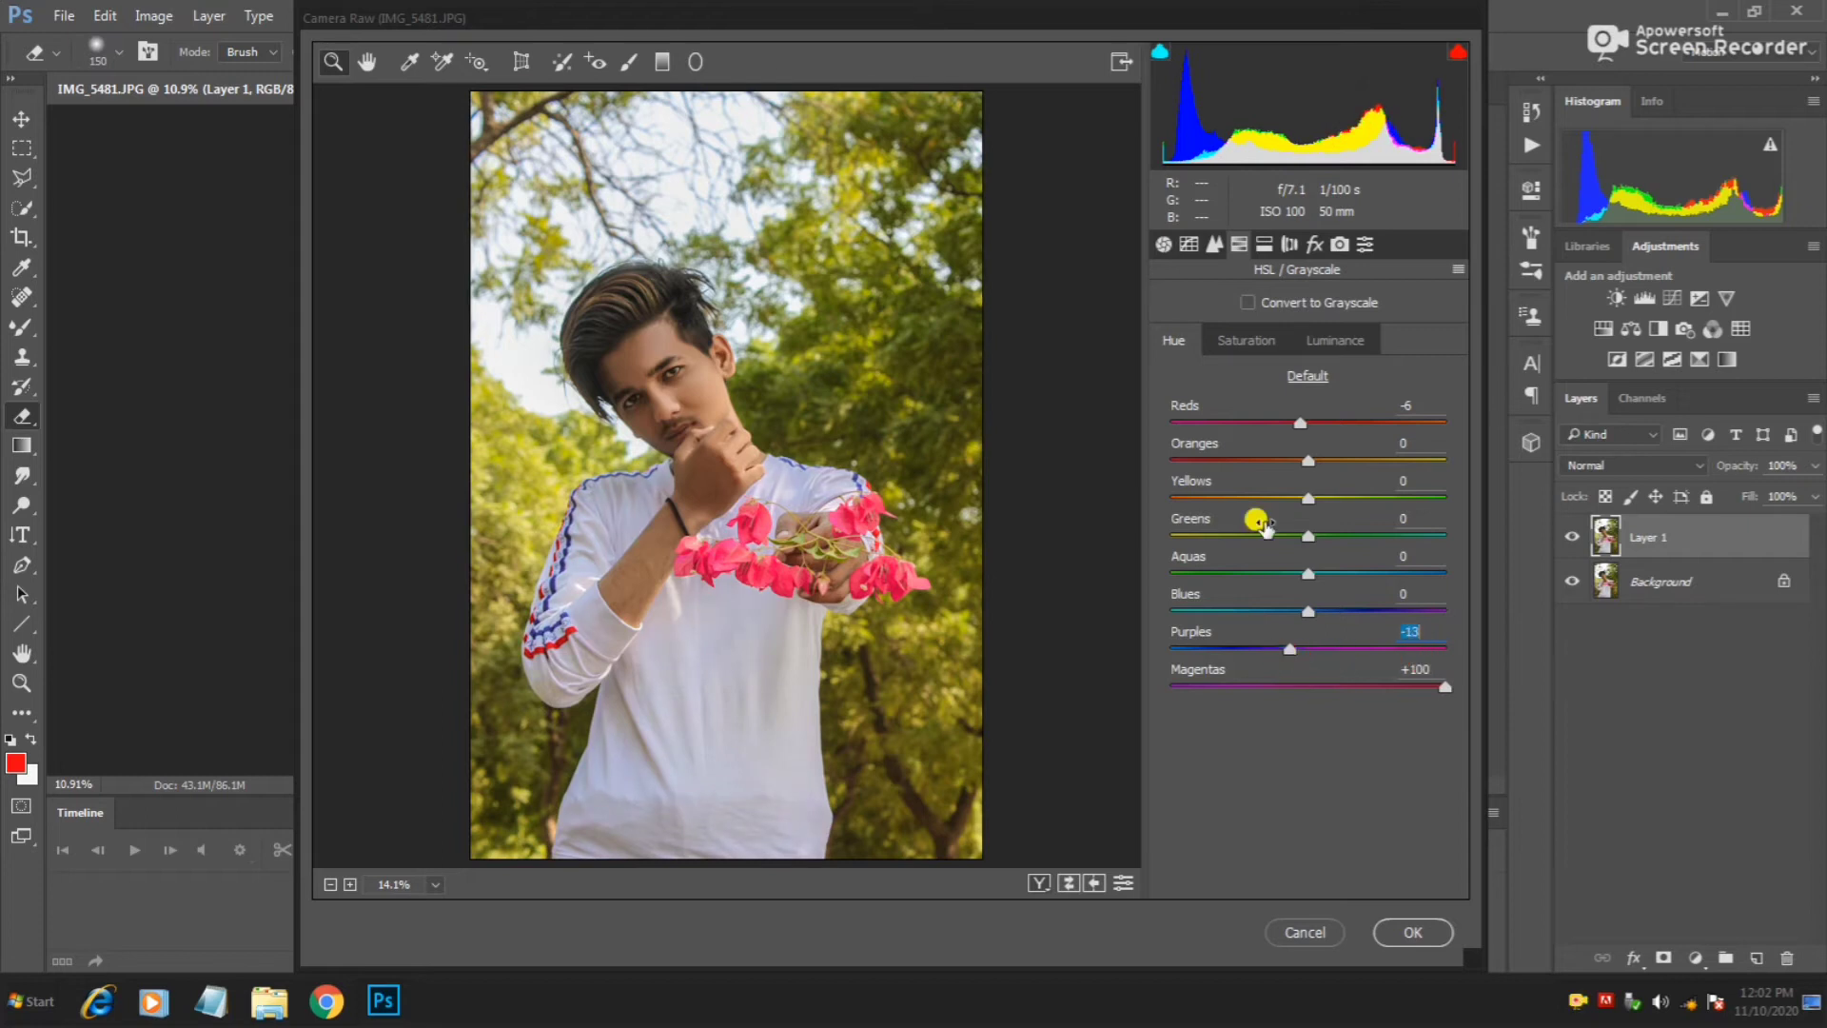
# Desaturate greens and yellows to −100, lower blue saturation, and raise orange luminance.
pyautogui.click(1249, 333)
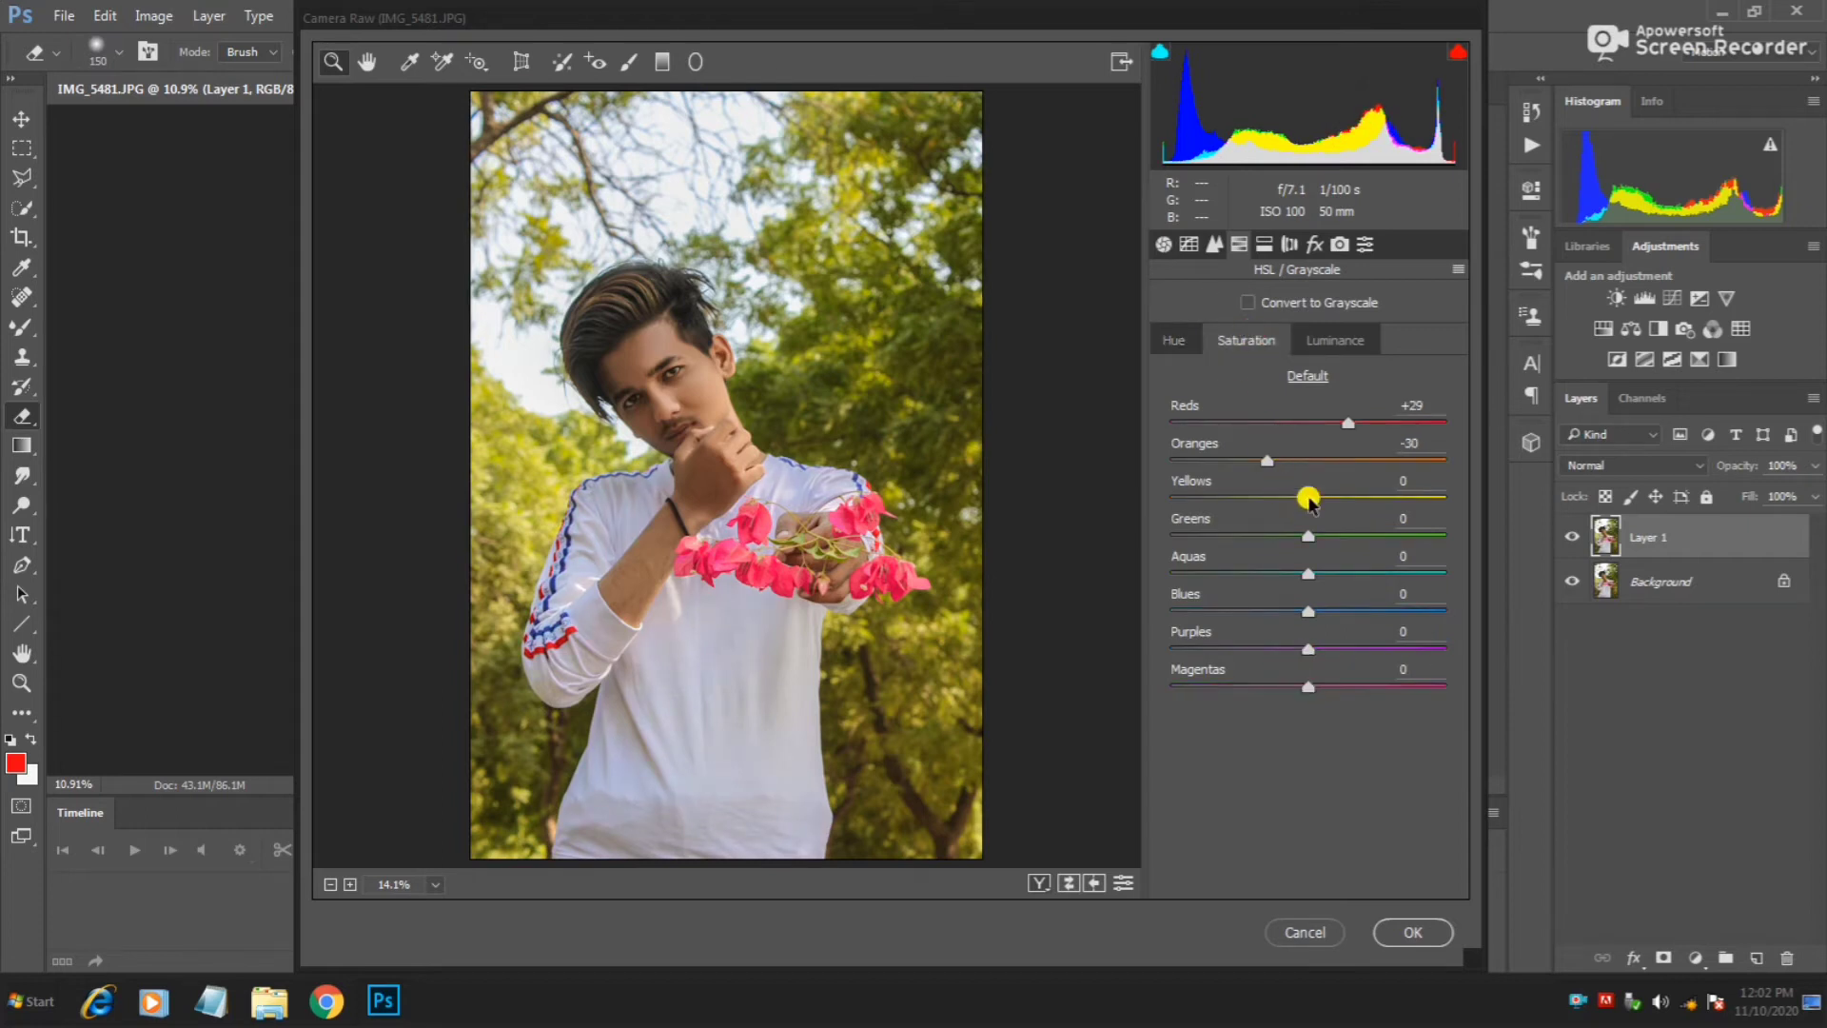
pyautogui.moveTo(1308, 536); pyautogui.dragTo(1154, 534)
pyautogui.moveTo(1287, 501); pyautogui.dragTo(1017, 490)
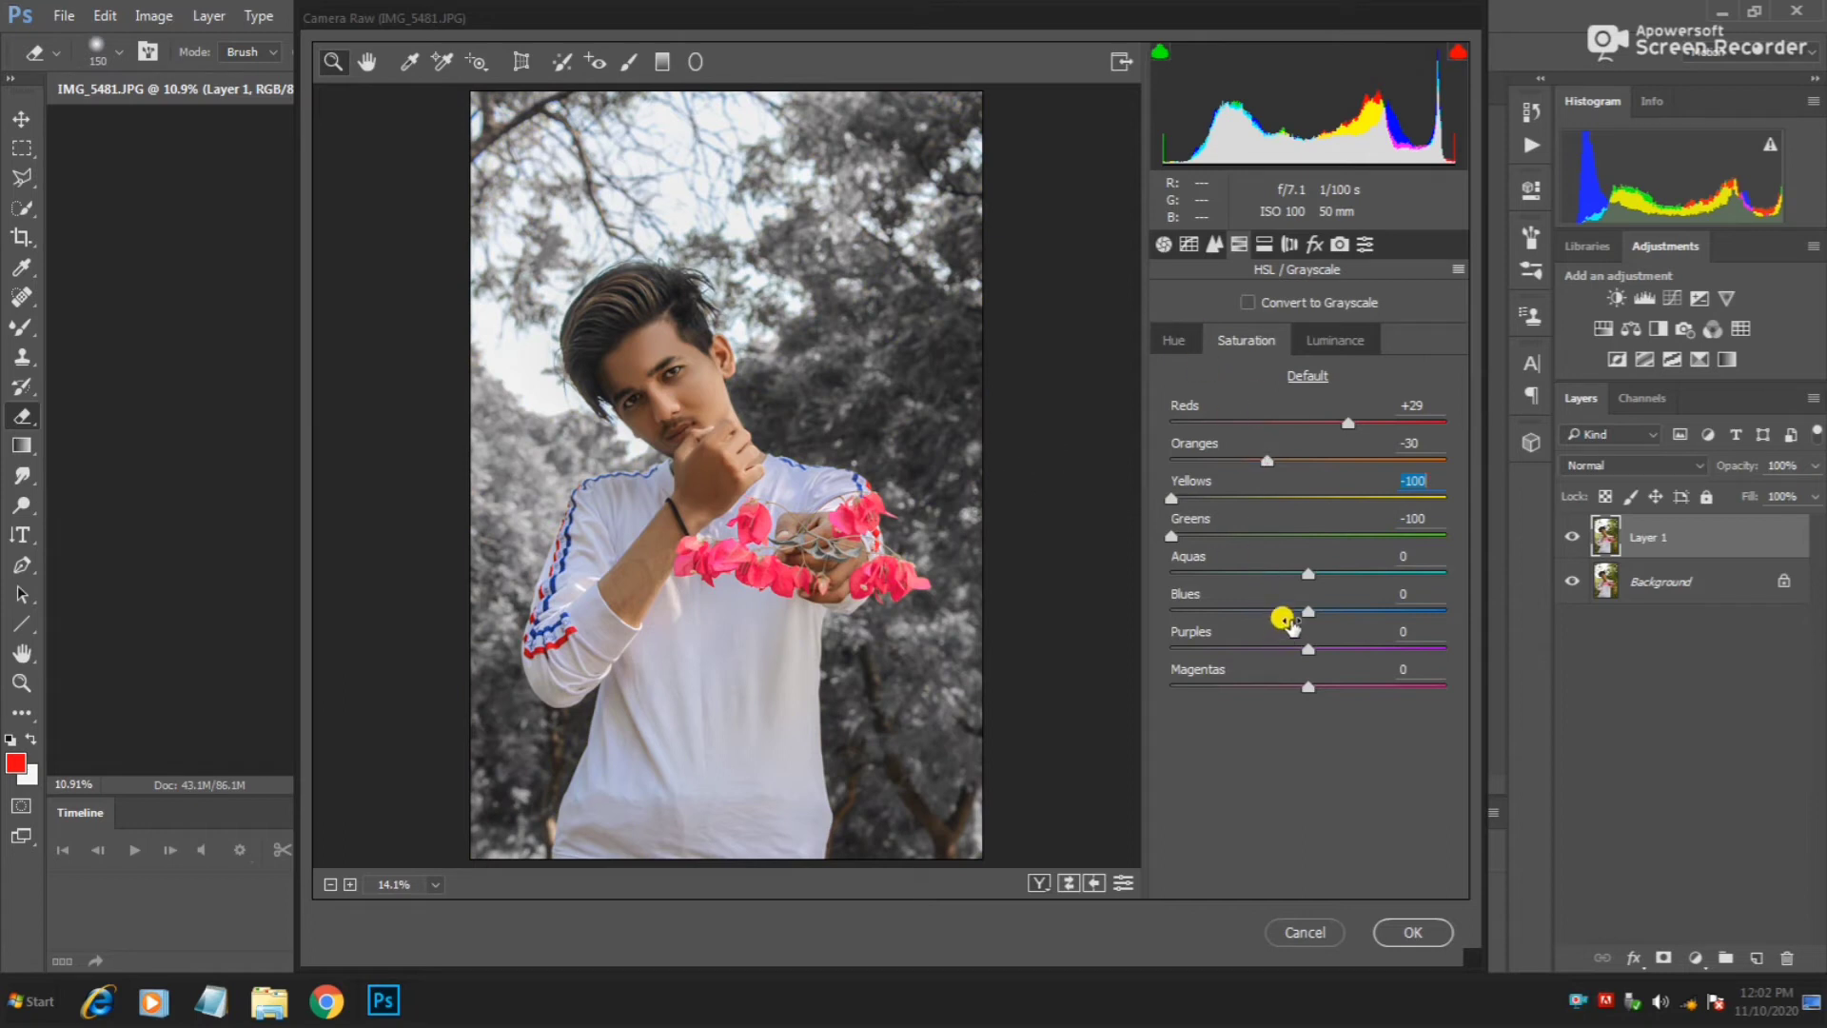
pyautogui.moveTo(1284, 618); pyautogui.dragTo(1273, 627)
pyautogui.click(1329, 340)
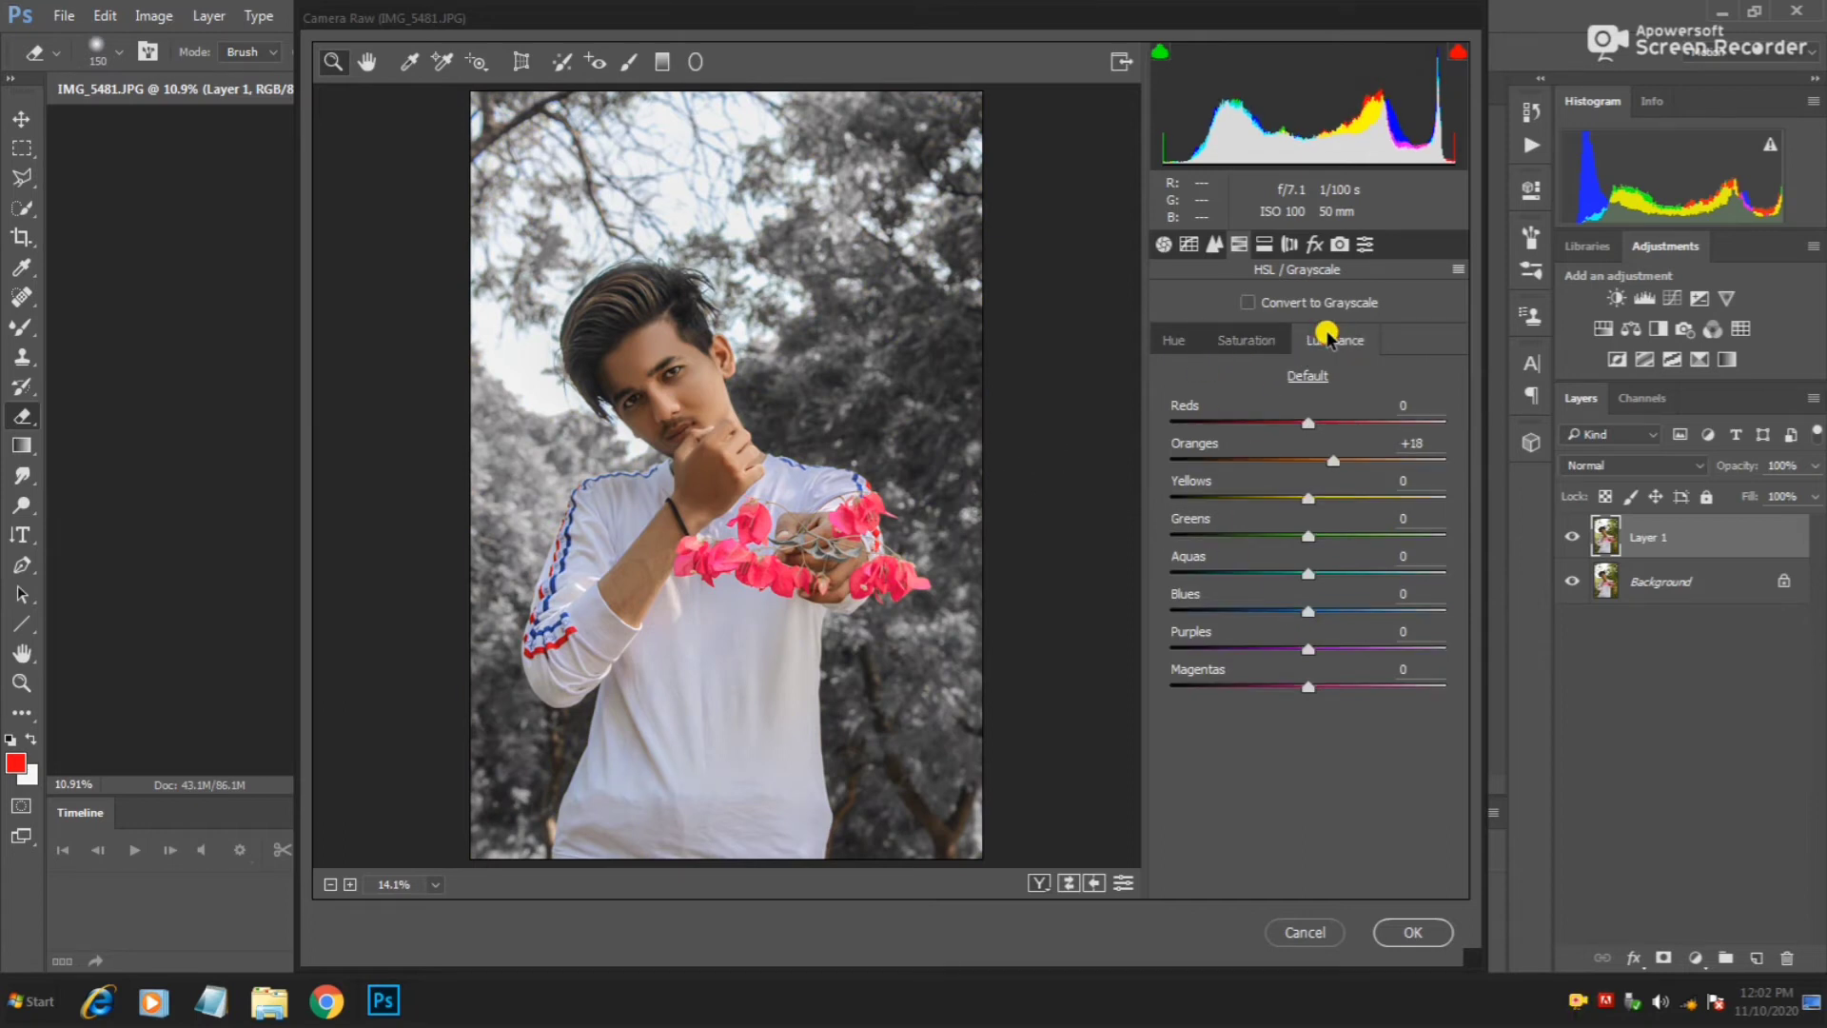
pyautogui.moveTo(1338, 461)
pyautogui.mouseDown()
pyautogui.moveTo(1373, 454)
pyautogui.moveTo(1327, 462)
pyautogui.mouseUp()
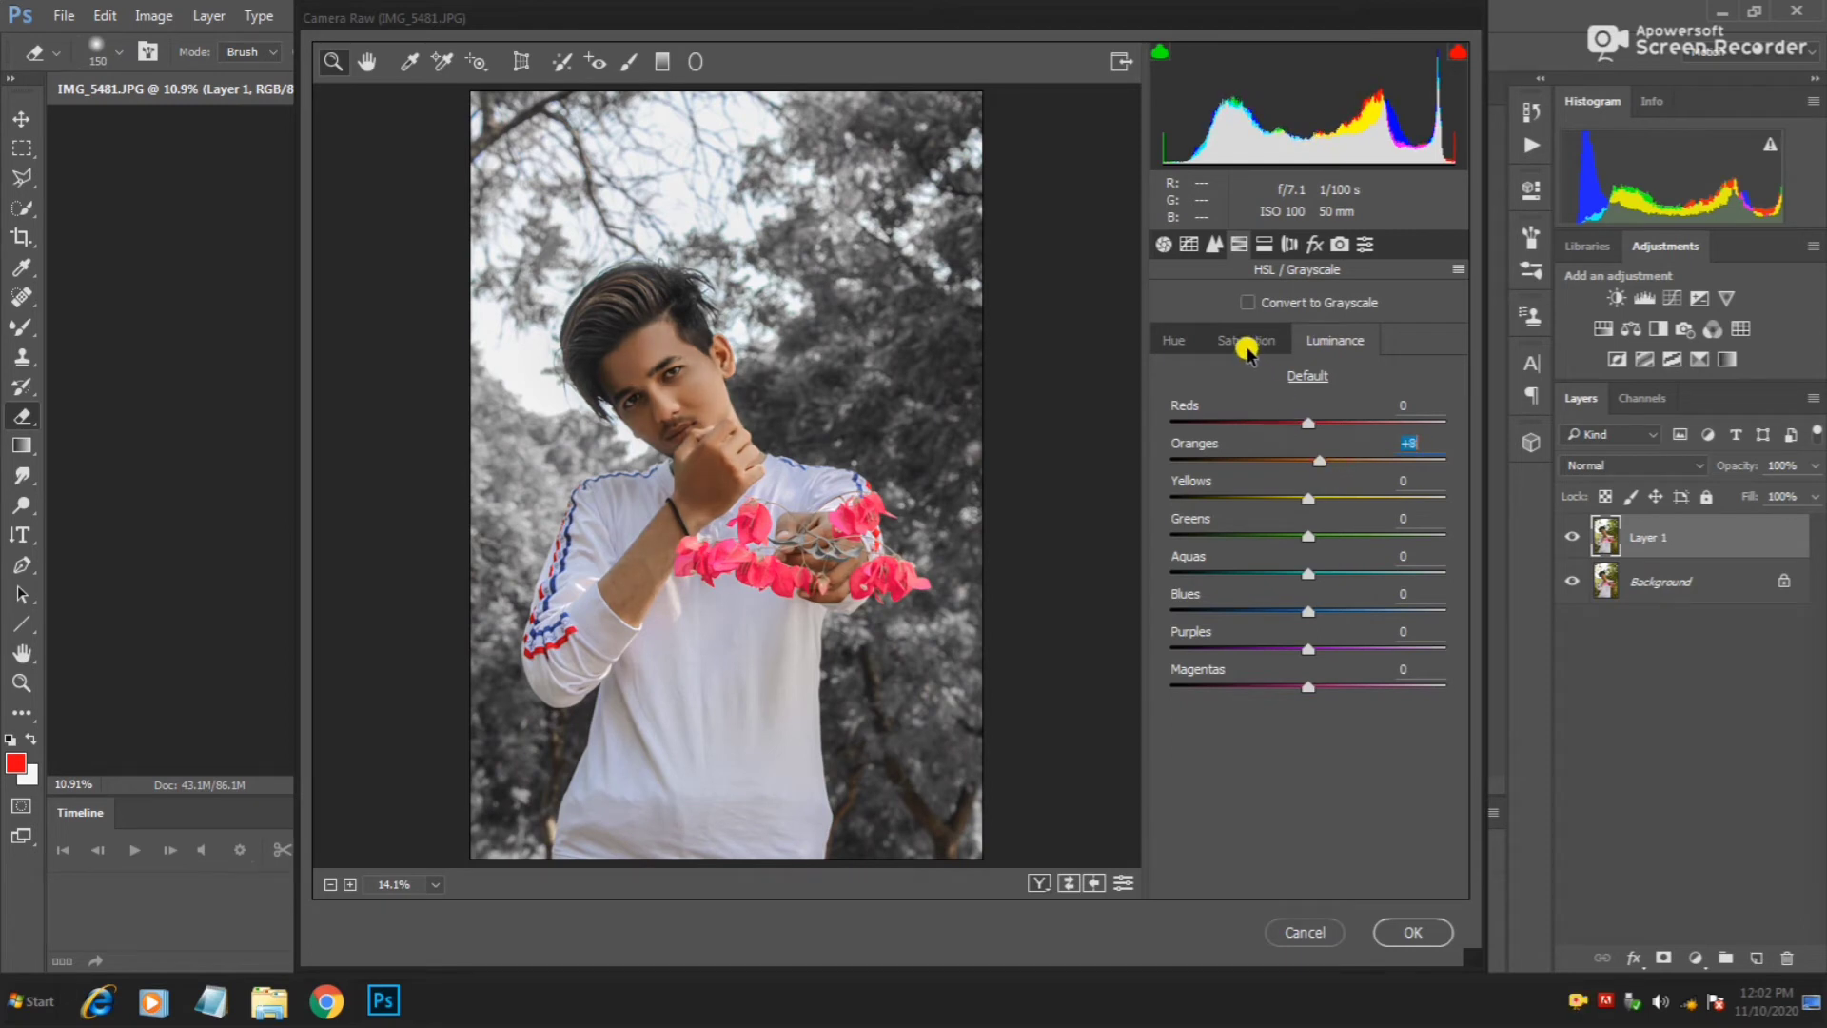
# Add a dark edge vignette and cool the white balance Temperature to −12.
pyautogui.click(1318, 245)
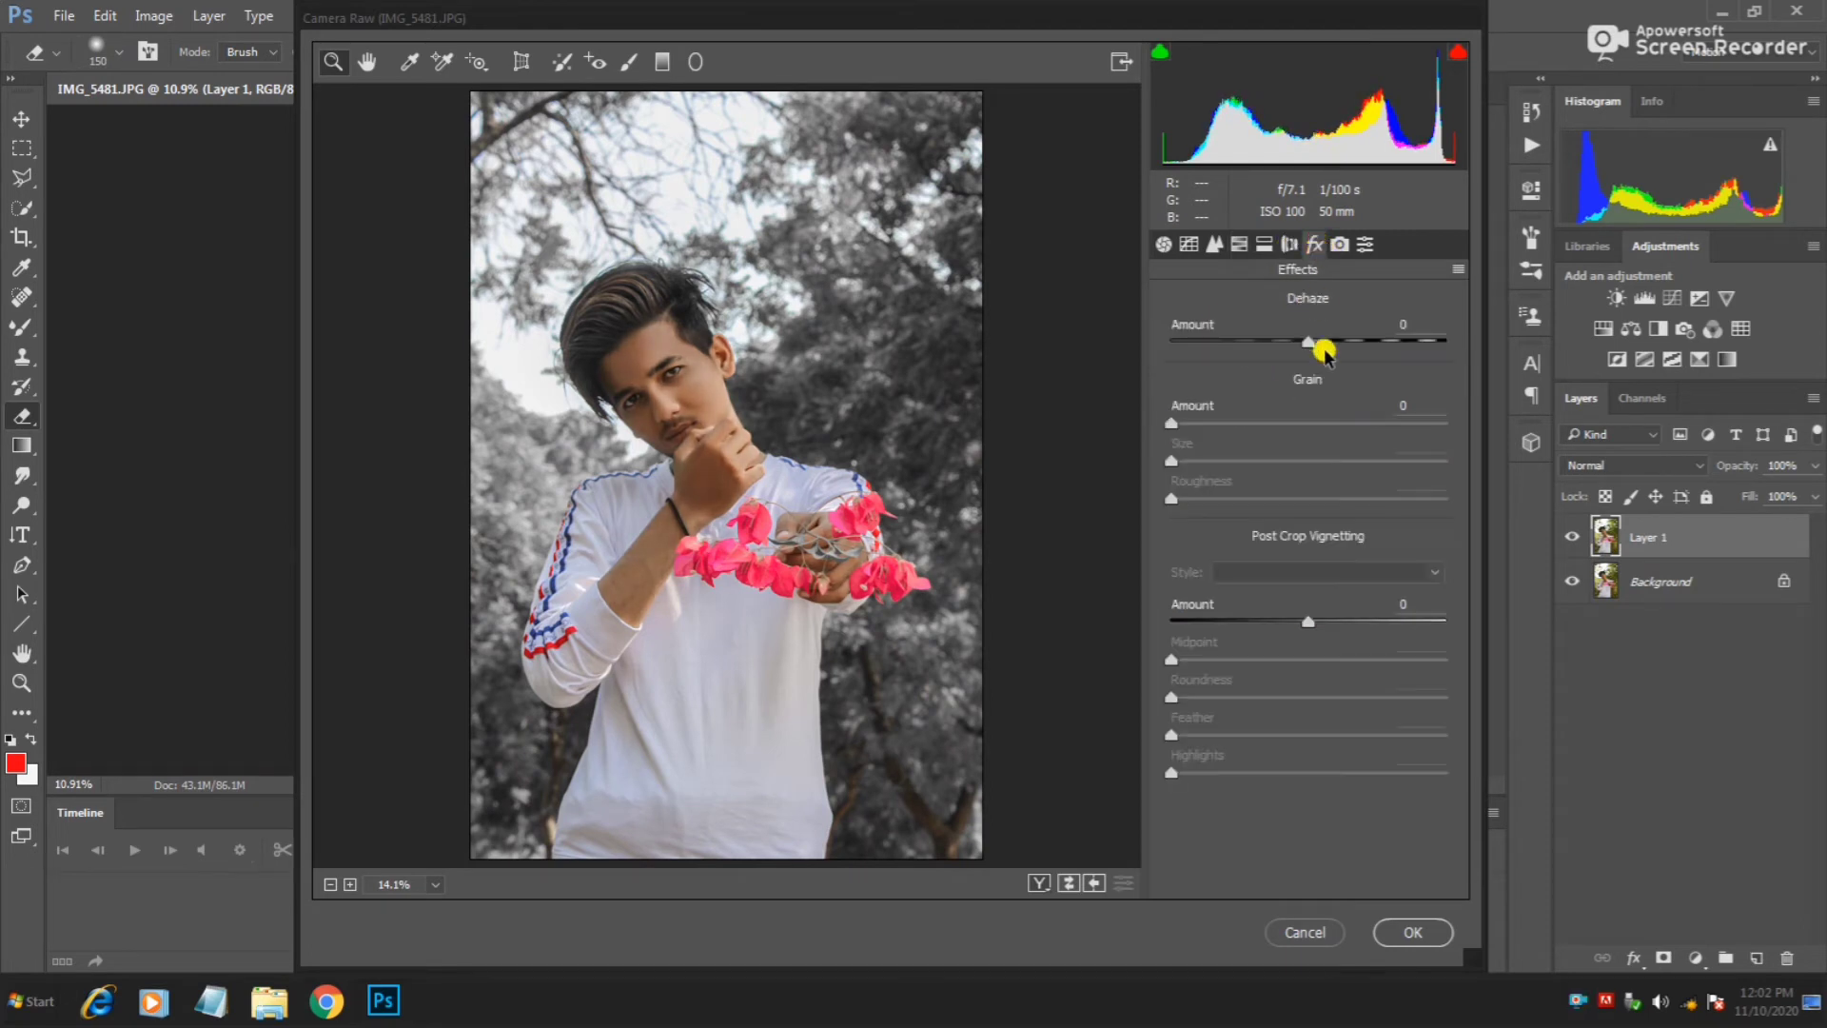
pyautogui.moveTo(1302, 610)
pyautogui.mouseDown()
pyautogui.moveTo(1231, 628)
pyautogui.moveTo(1277, 659)
pyautogui.moveTo(1240, 622)
pyautogui.mouseUp()
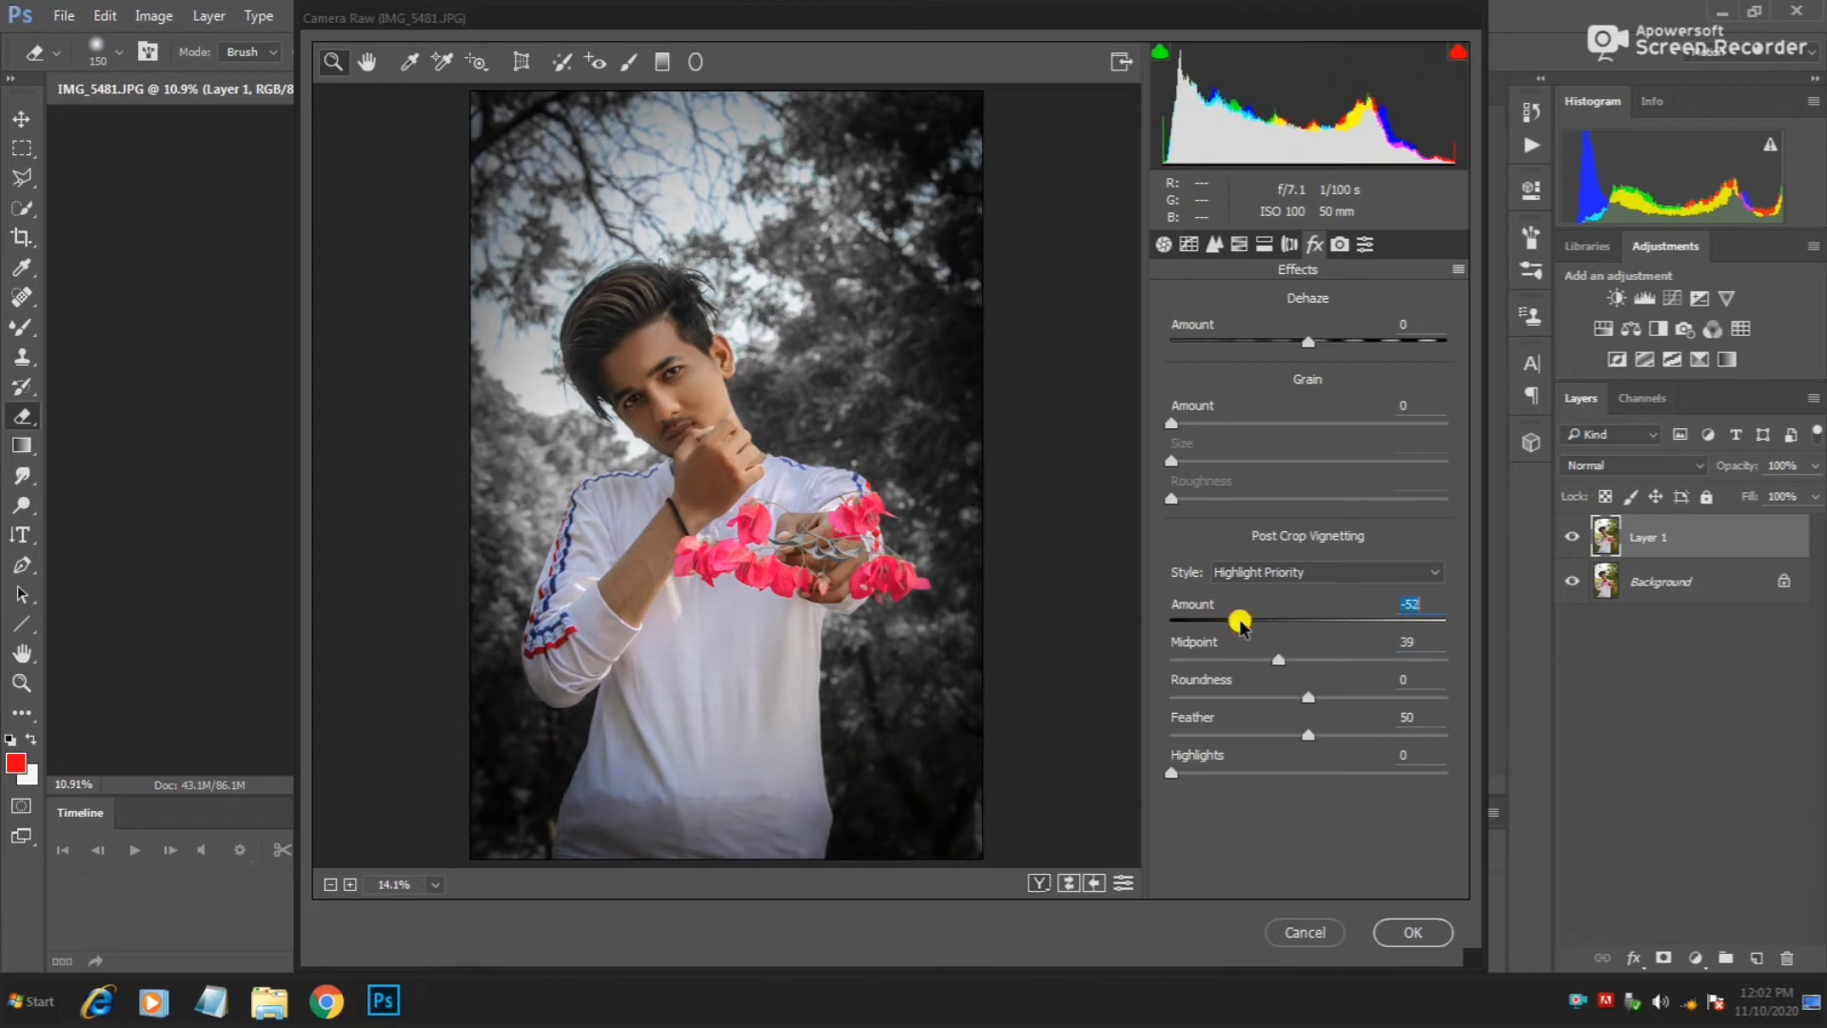
pyautogui.click(1237, 244)
pyautogui.click(1246, 340)
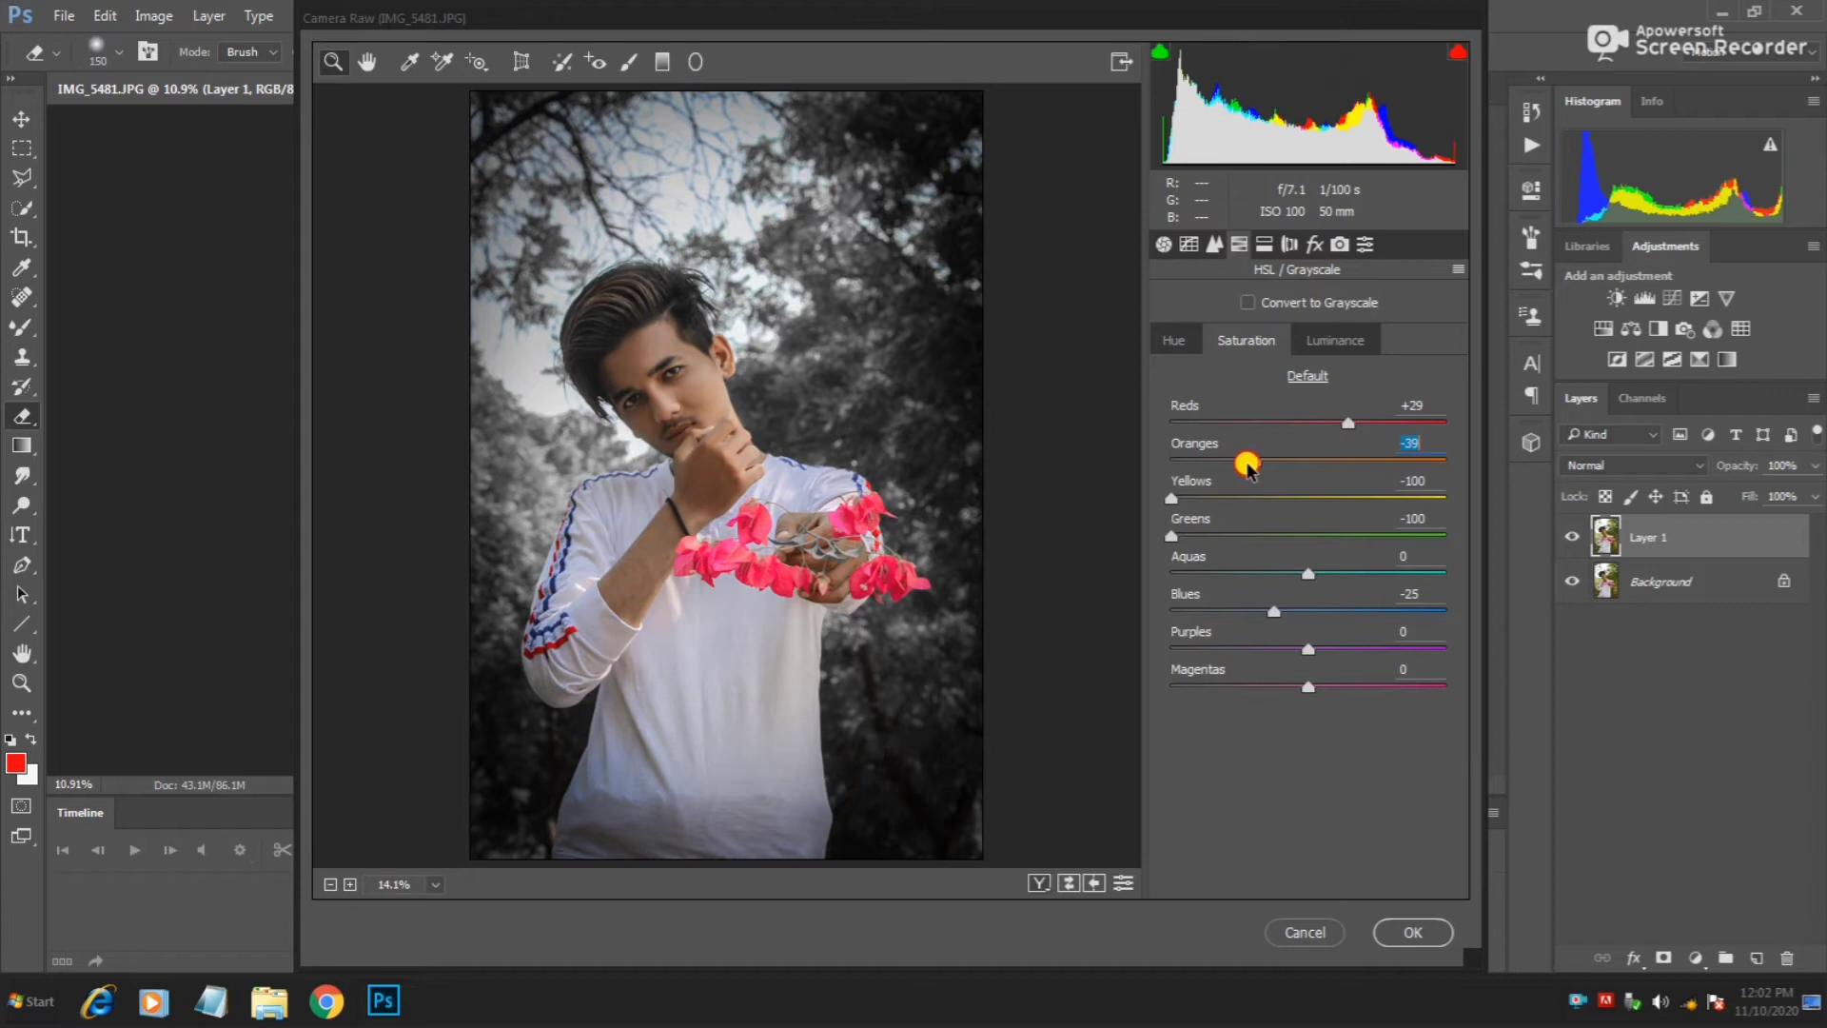
pyautogui.click(1163, 244)
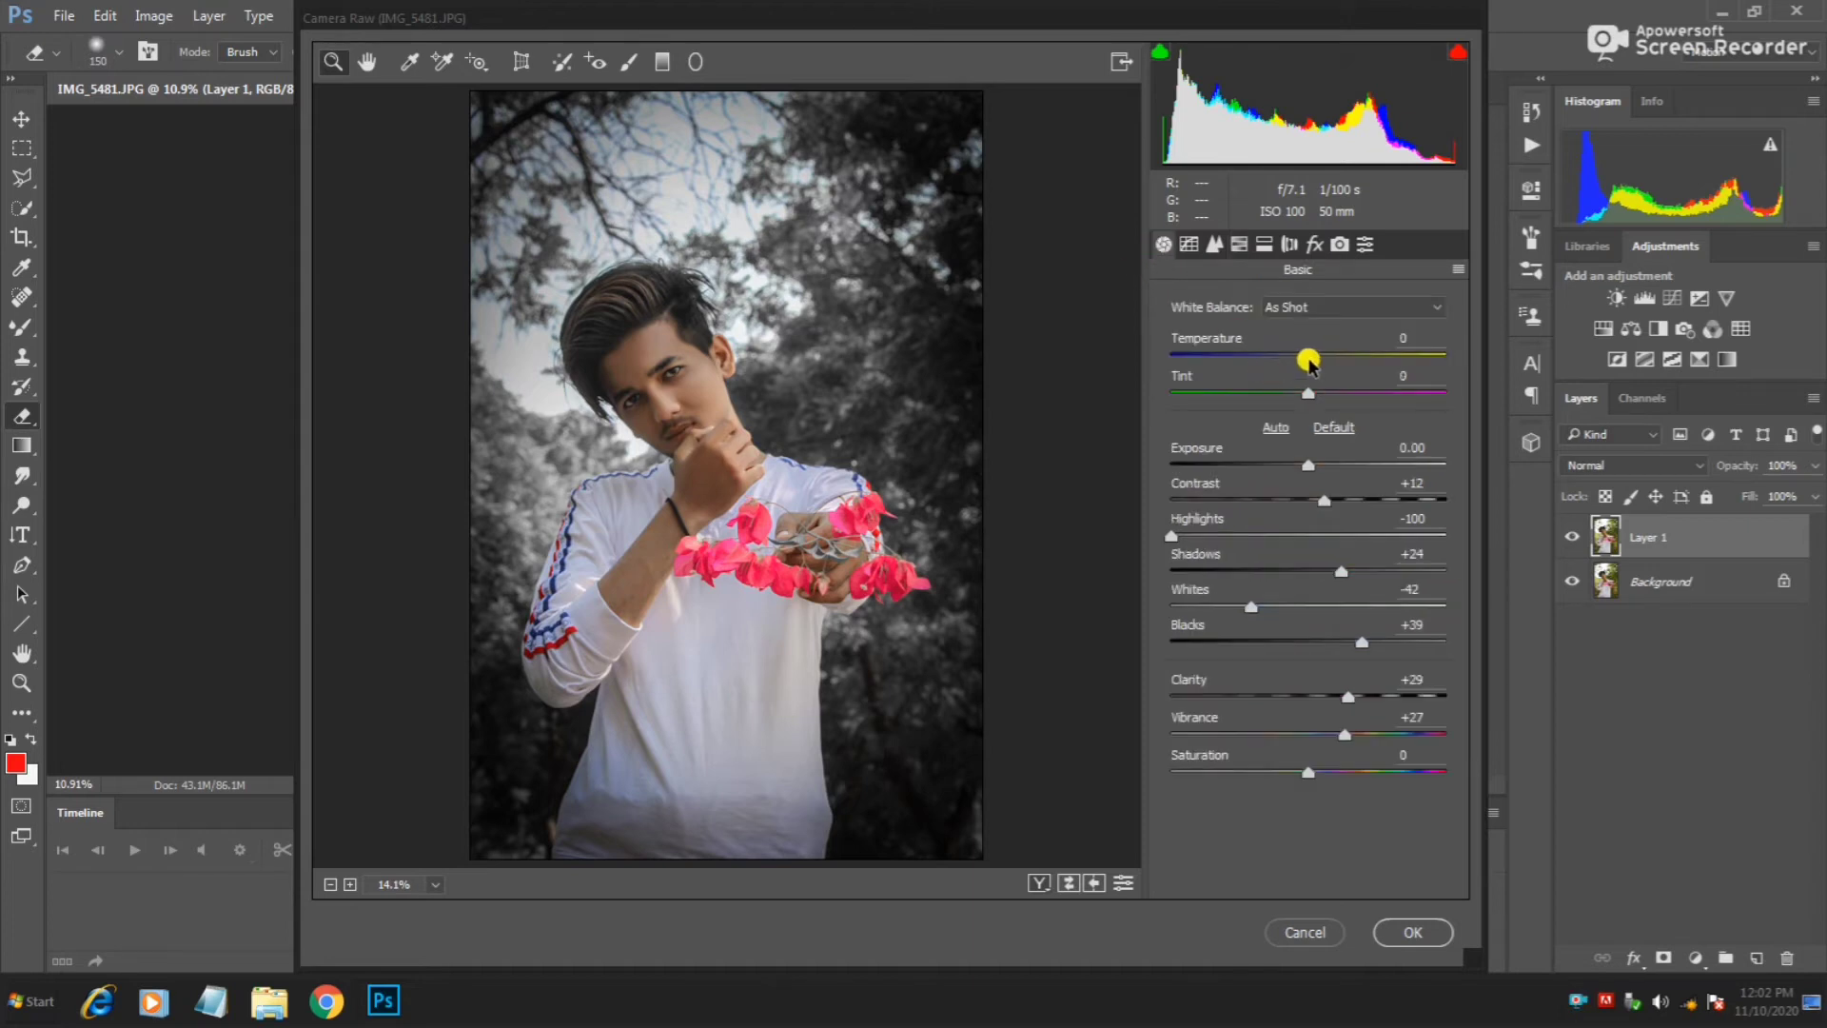
pyautogui.moveTo(1304, 355)
pyautogui.mouseDown()
pyautogui.moveTo(1279, 361)
pyautogui.moveTo(1314, 335)
pyautogui.mouseUp()
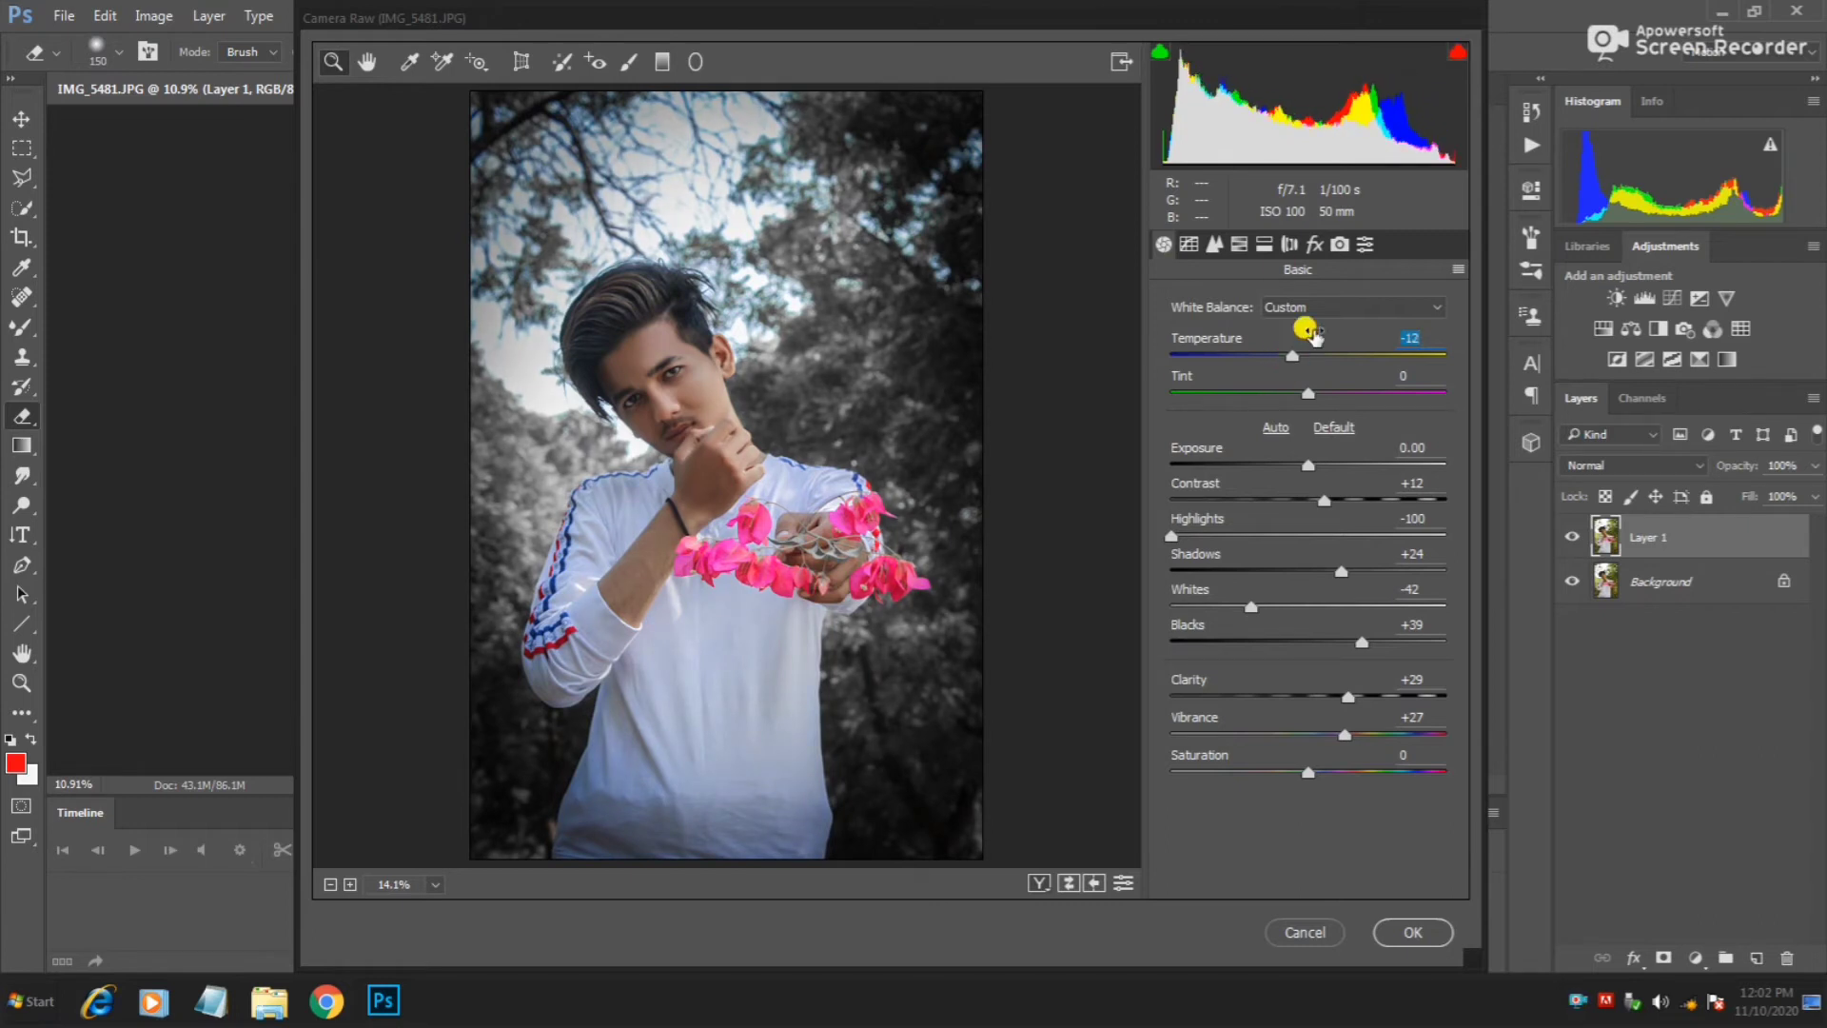
# Tint the split-toning highlights blue (hue 216, saturation 10), leaving shadows untinted.
pyautogui.click(1273, 246)
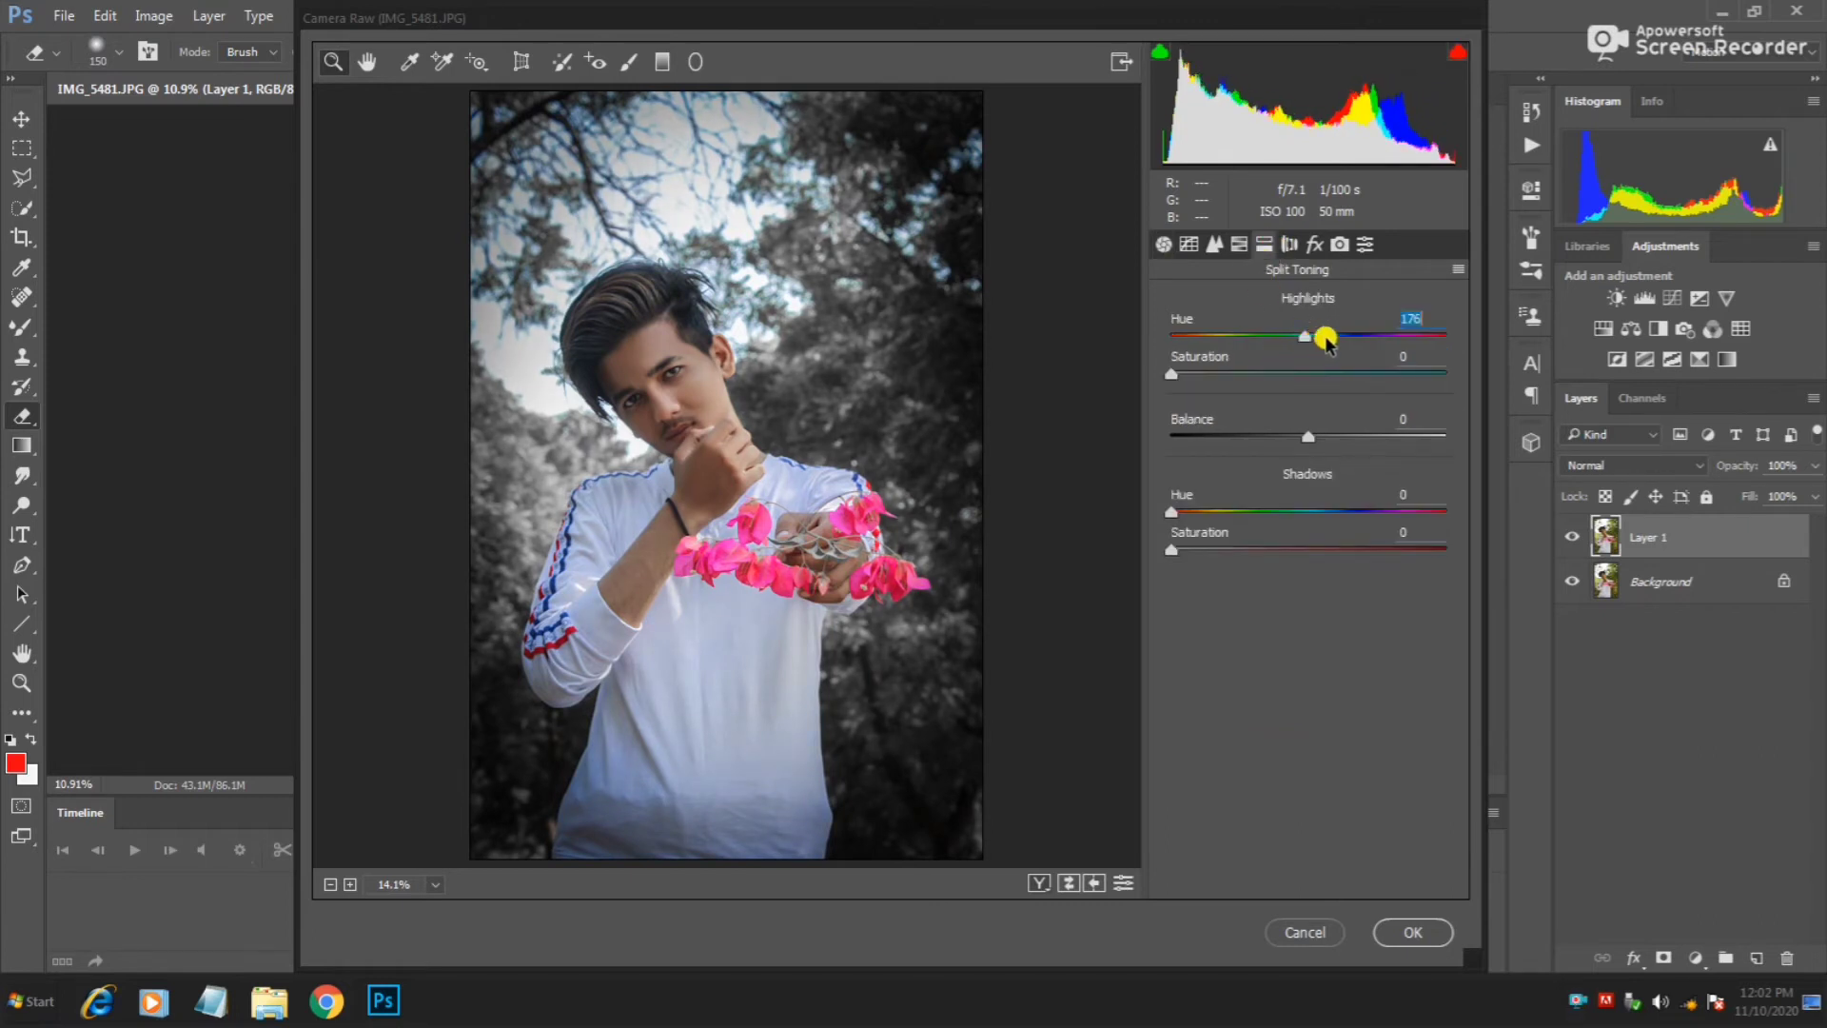
pyautogui.moveTo(1169, 376)
pyautogui.mouseDown()
pyautogui.moveTo(1218, 383)
pyautogui.moveTo(1199, 392)
pyautogui.mouseUp()
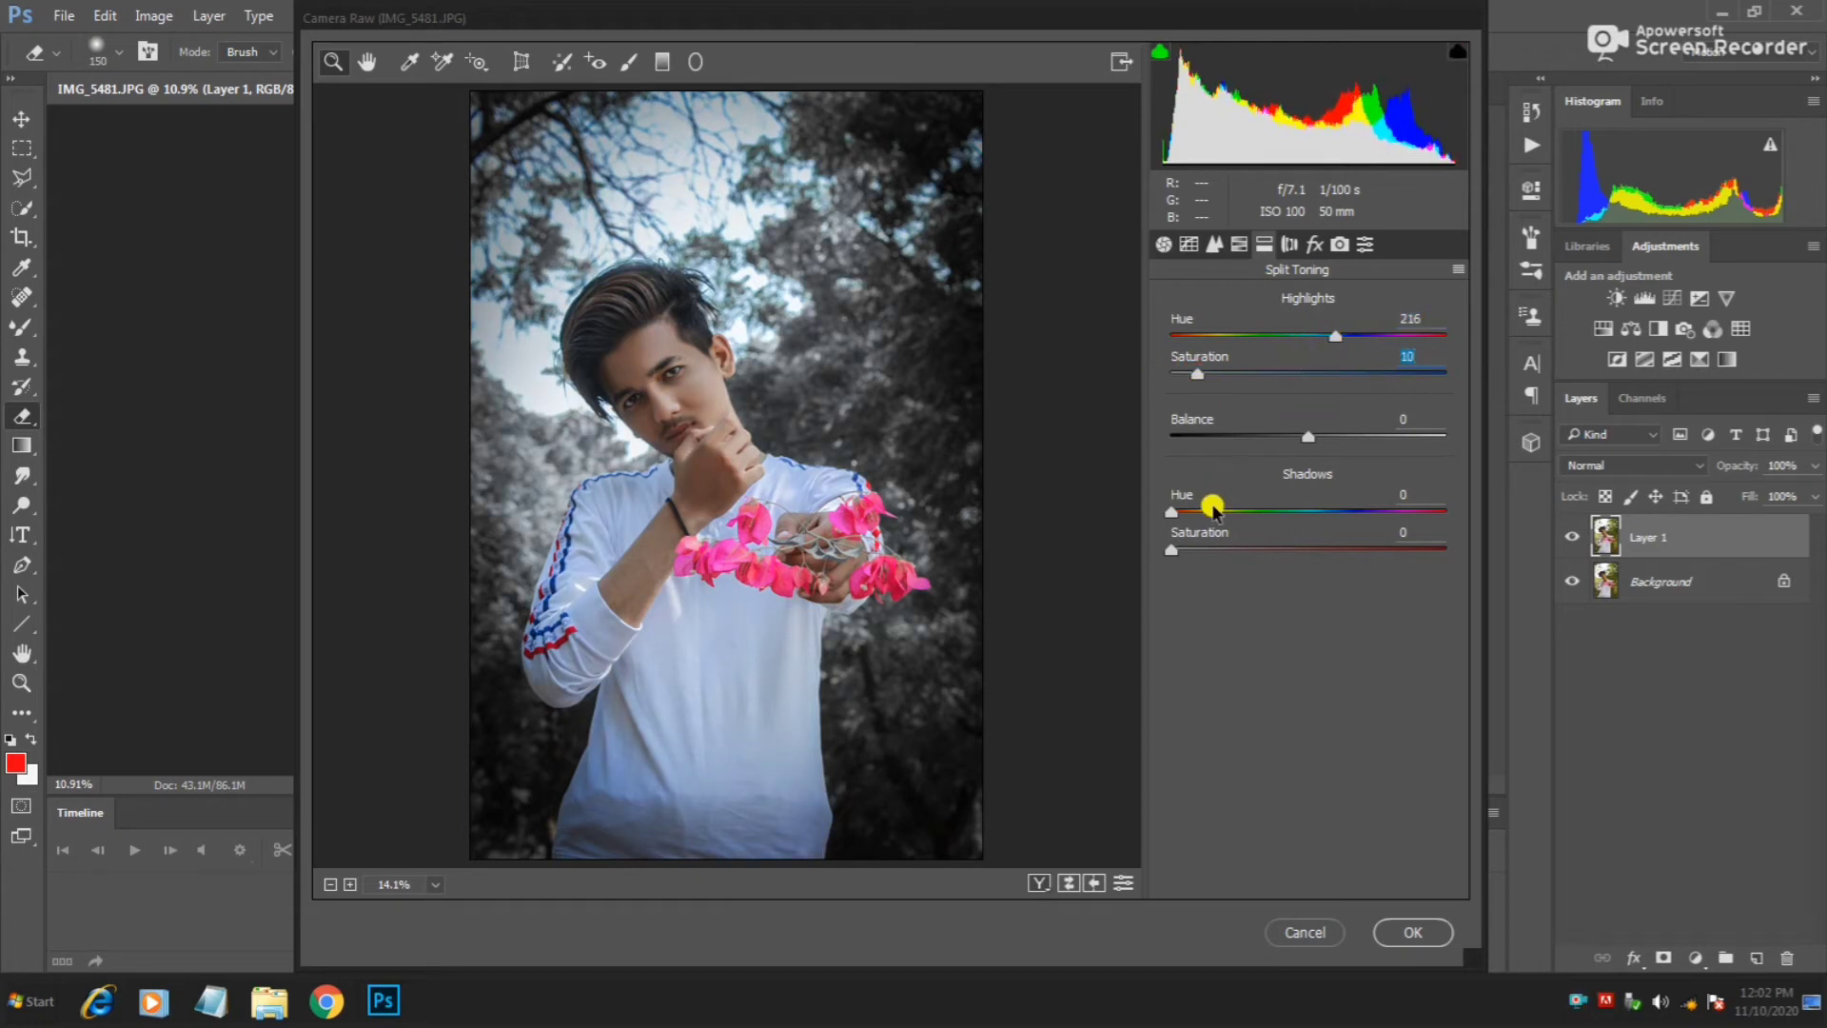
pyautogui.moveTo(1178, 545)
pyautogui.mouseDown()
pyautogui.moveTo(1288, 512)
pyautogui.moveTo(1423, 512)
pyautogui.moveTo(1314, 516)
pyautogui.mouseUp()
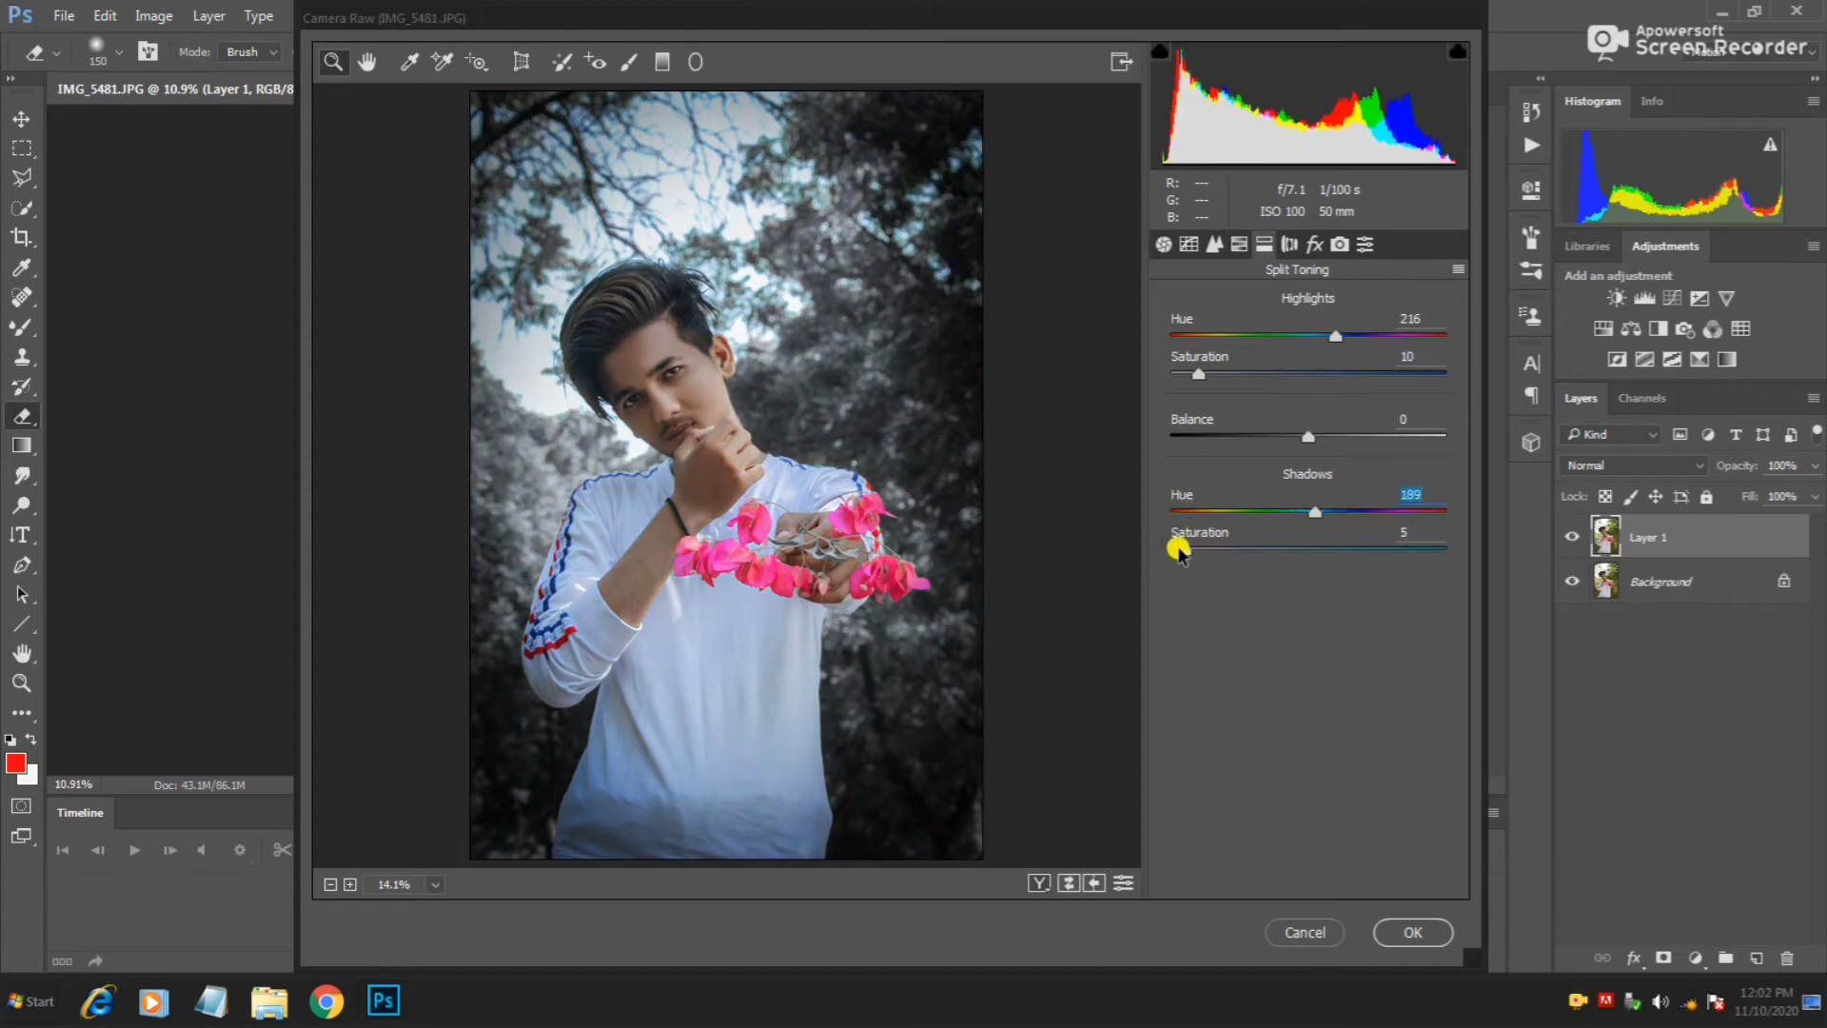
pyautogui.moveTo(1179, 550); pyautogui.dragTo(1171, 548)
# Set calibration Blue Saturation +26 and Red Hue +8, and apply the Camera Raw grade.
pyautogui.click(1339, 244)
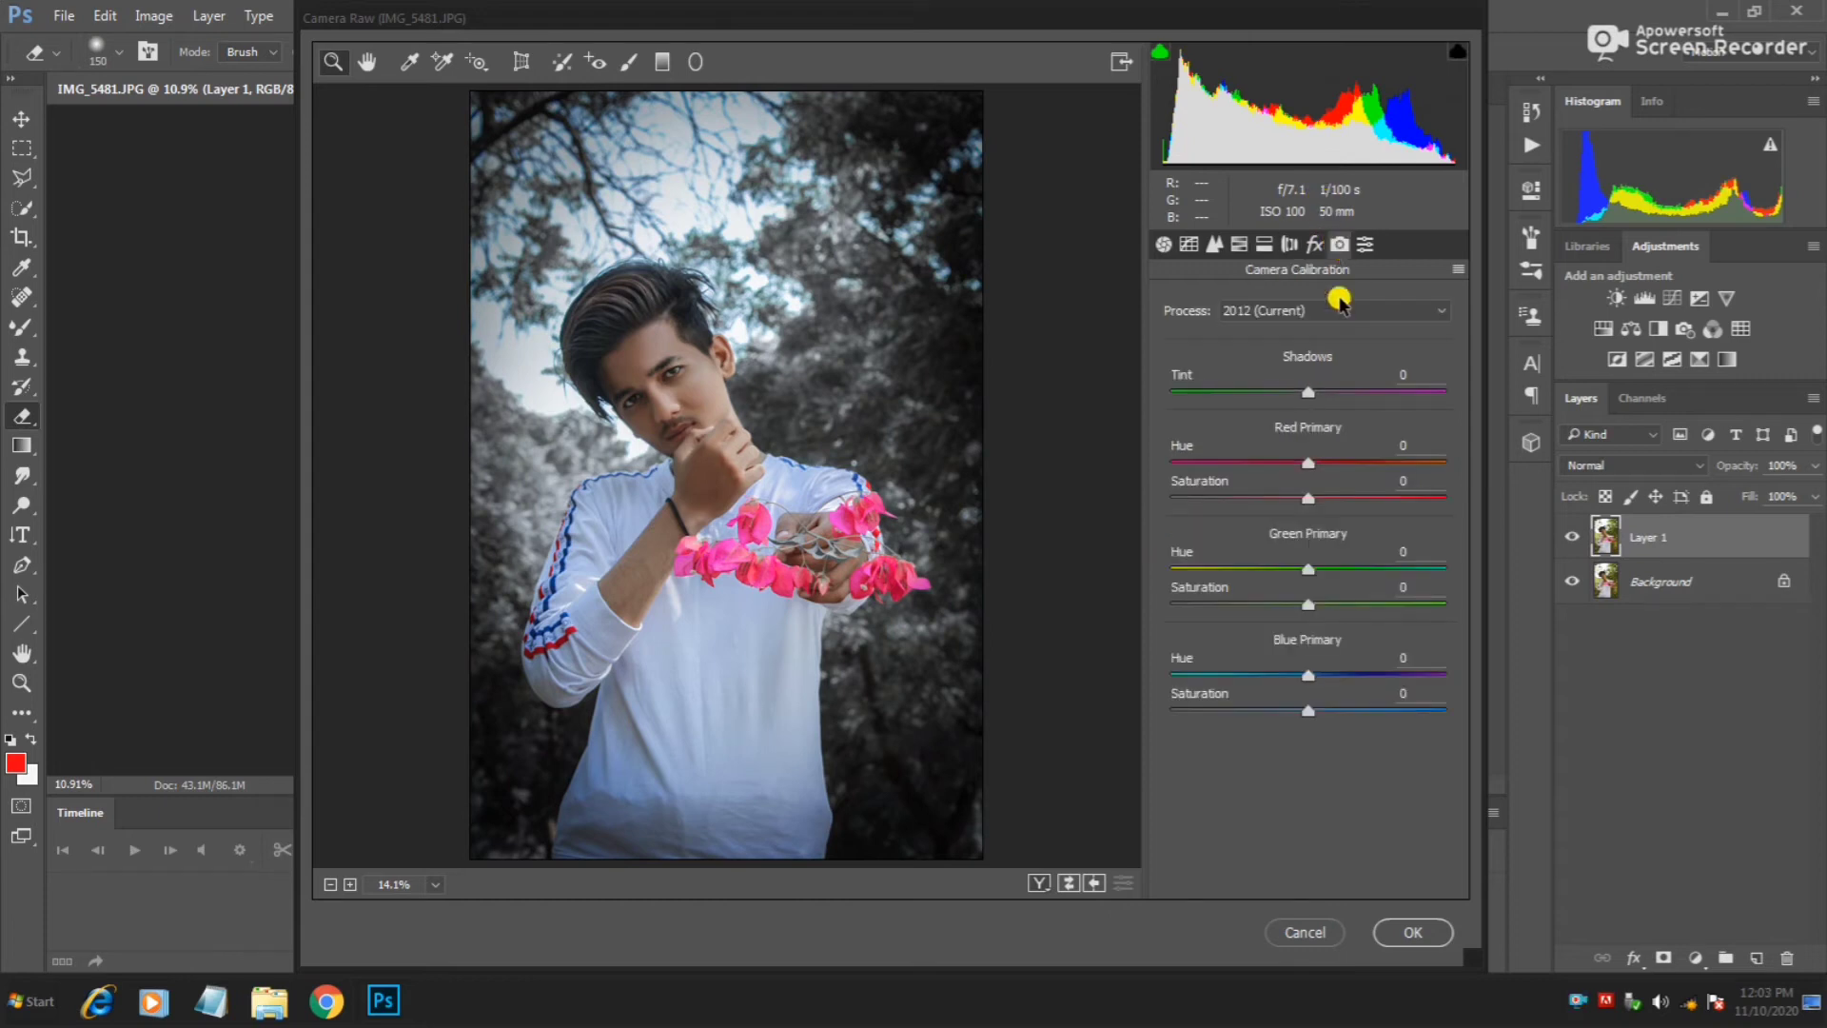
pyautogui.moveTo(1311, 704); pyautogui.dragTo(1360, 711)
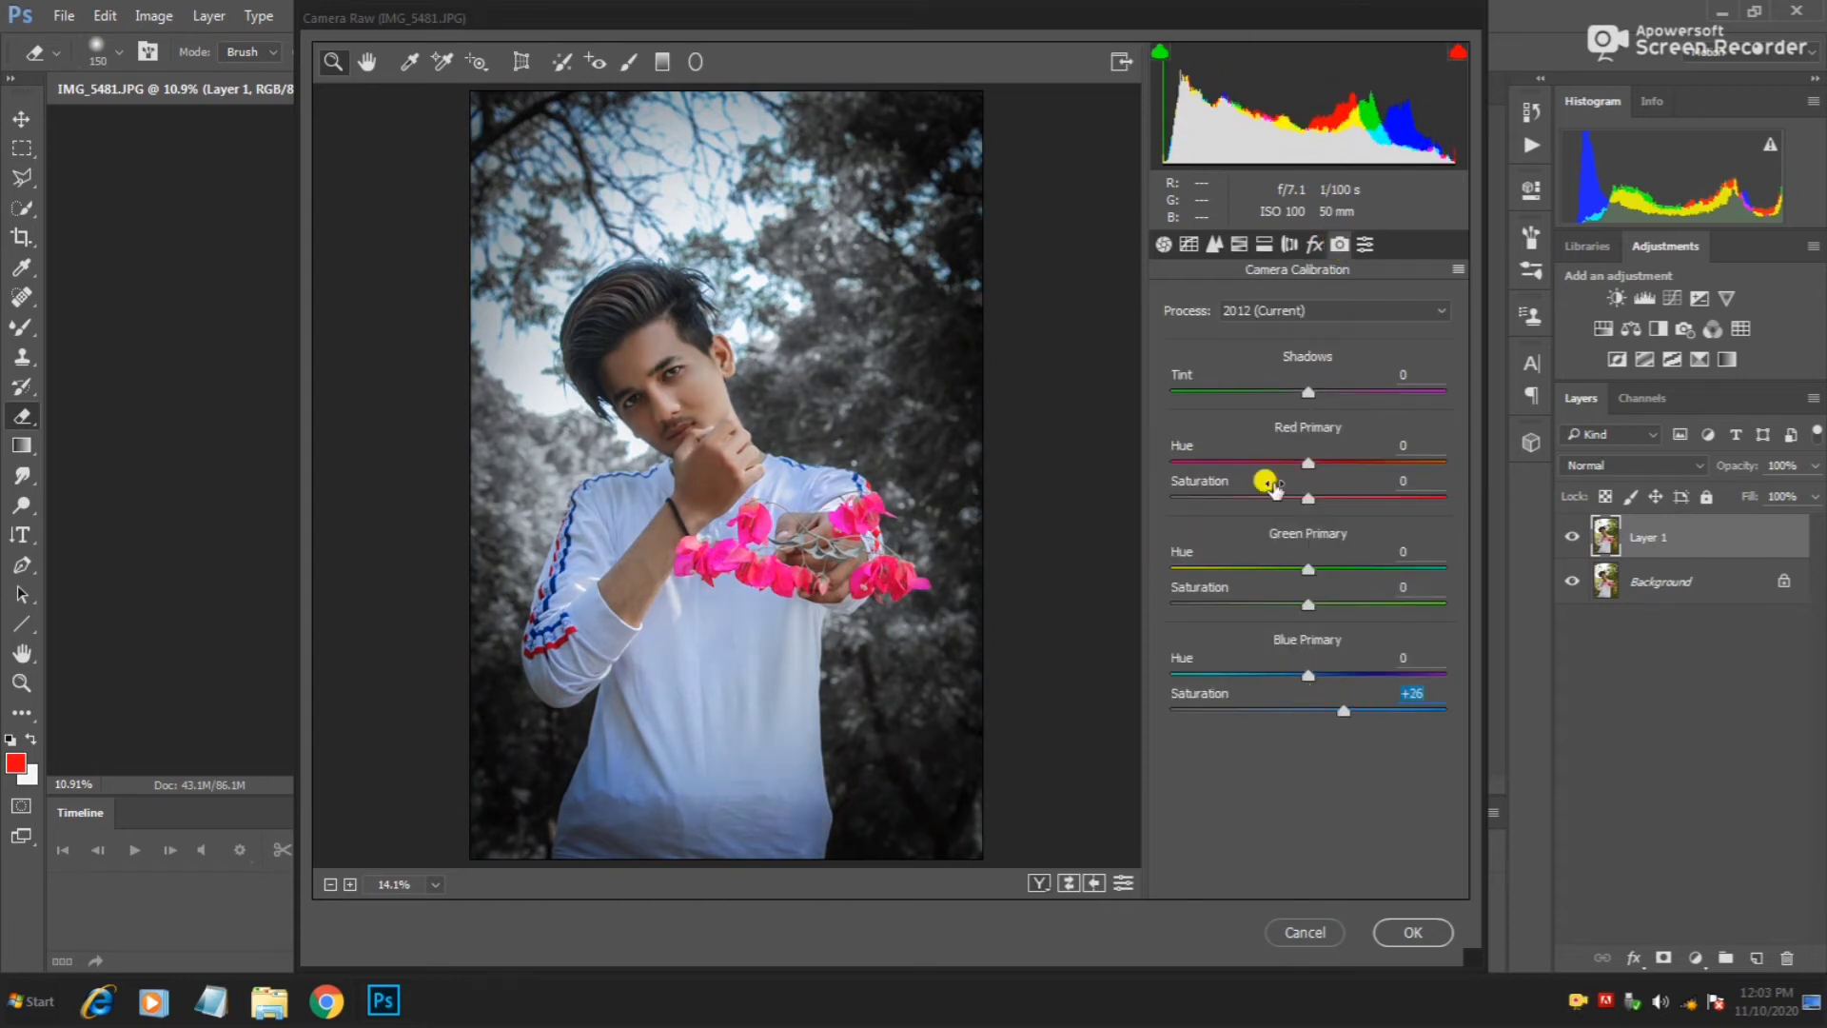
pyautogui.moveTo(1301, 462); pyautogui.dragTo(1316, 468)
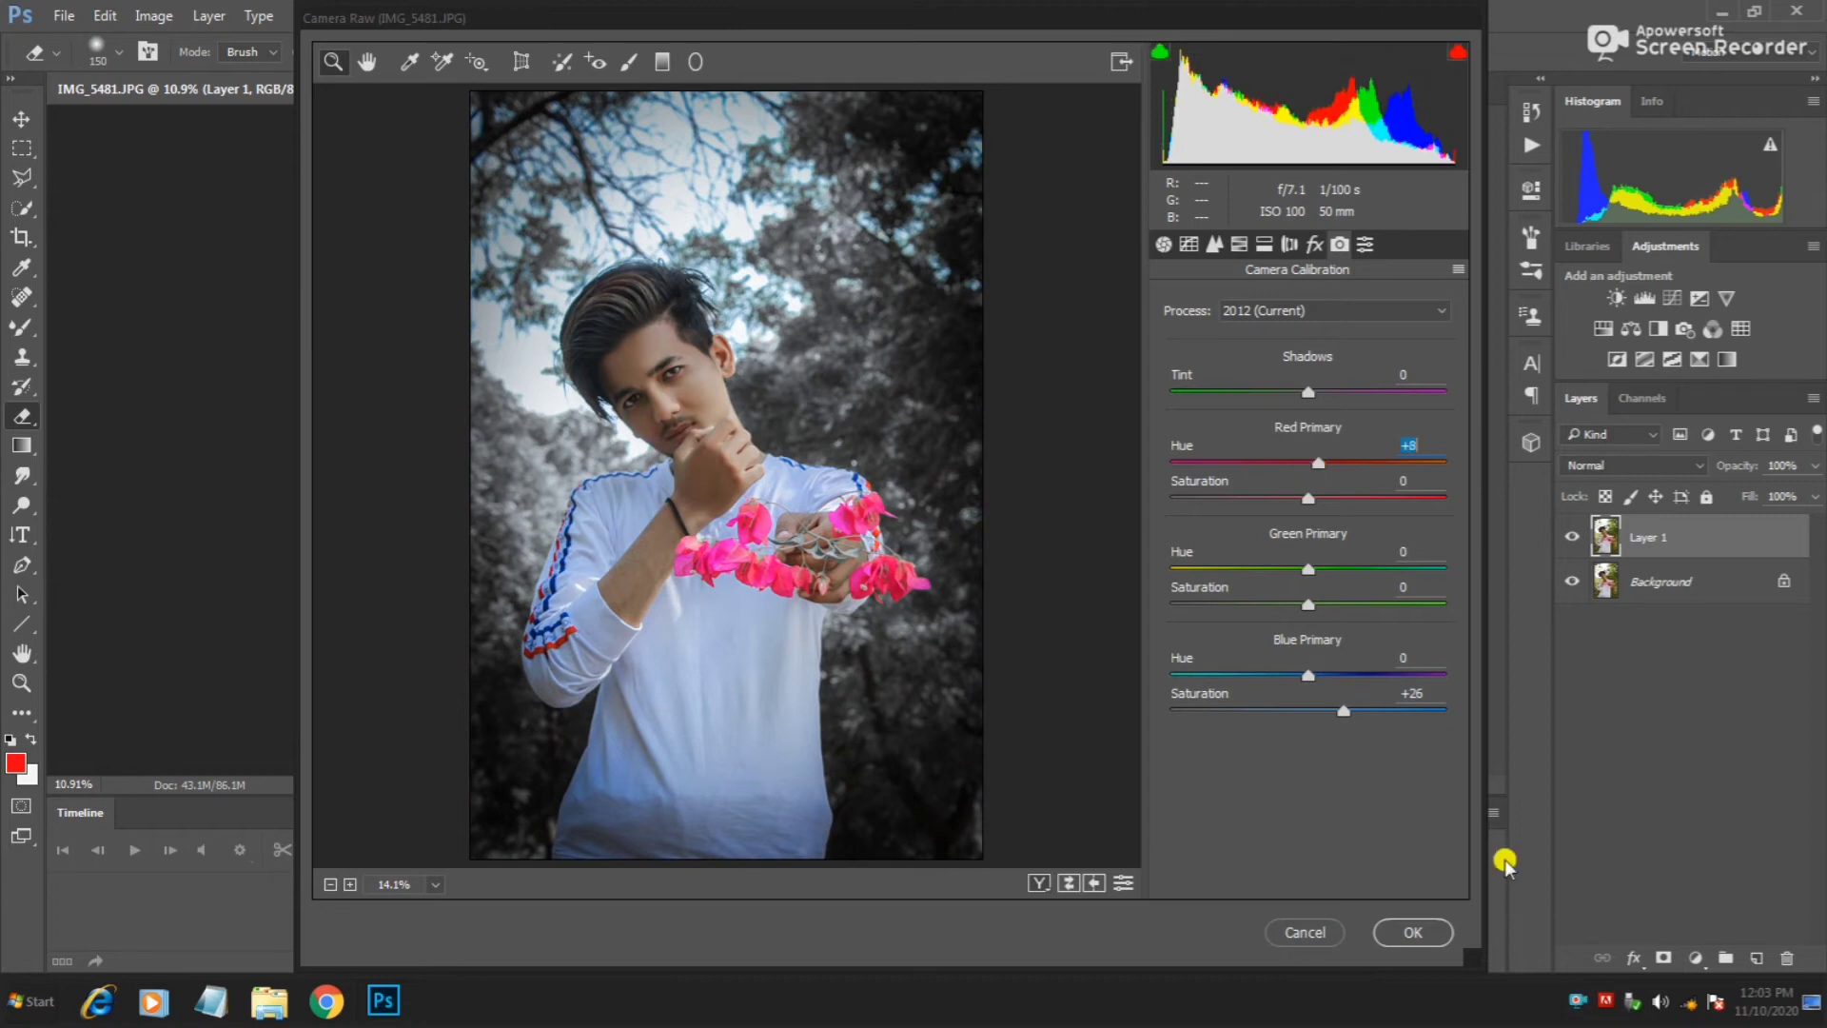
pyautogui.click(1427, 930)
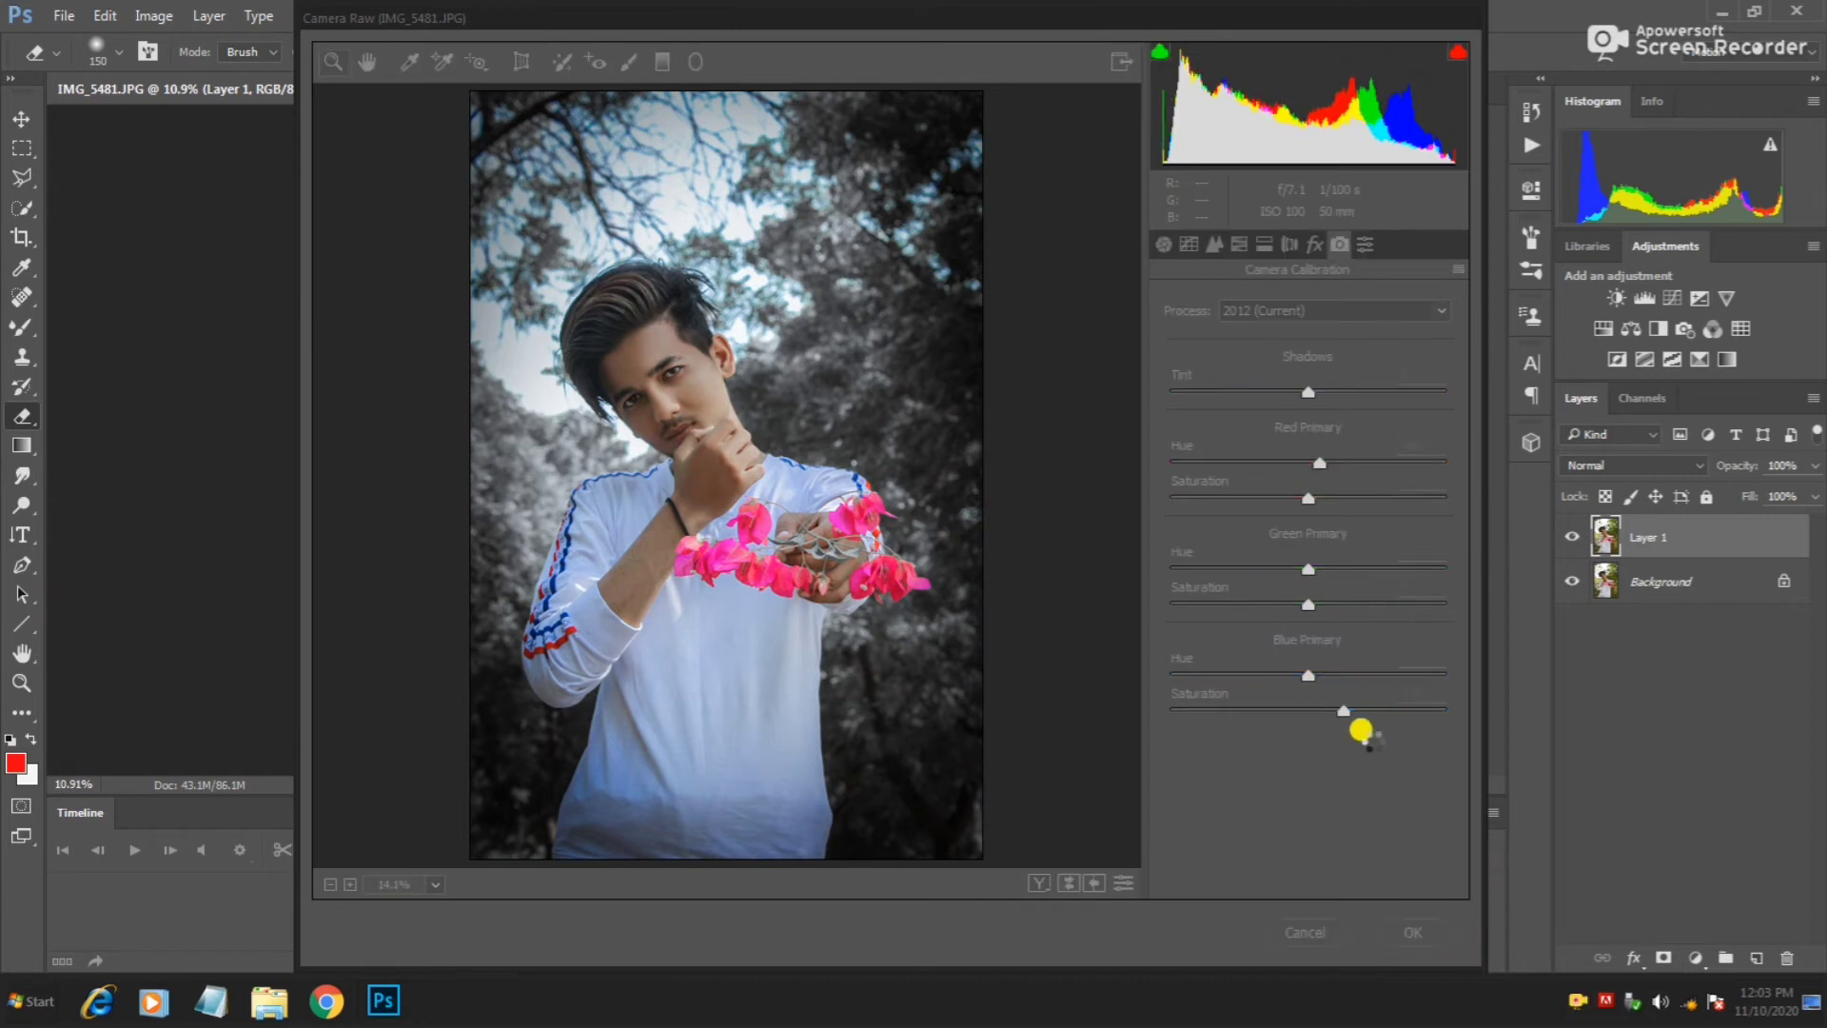
# Open IMG_8463jjj.png from the D: drive.
pyautogui.scroll(5, 609, 294)
pyautogui.scroll(2, 942, 412)
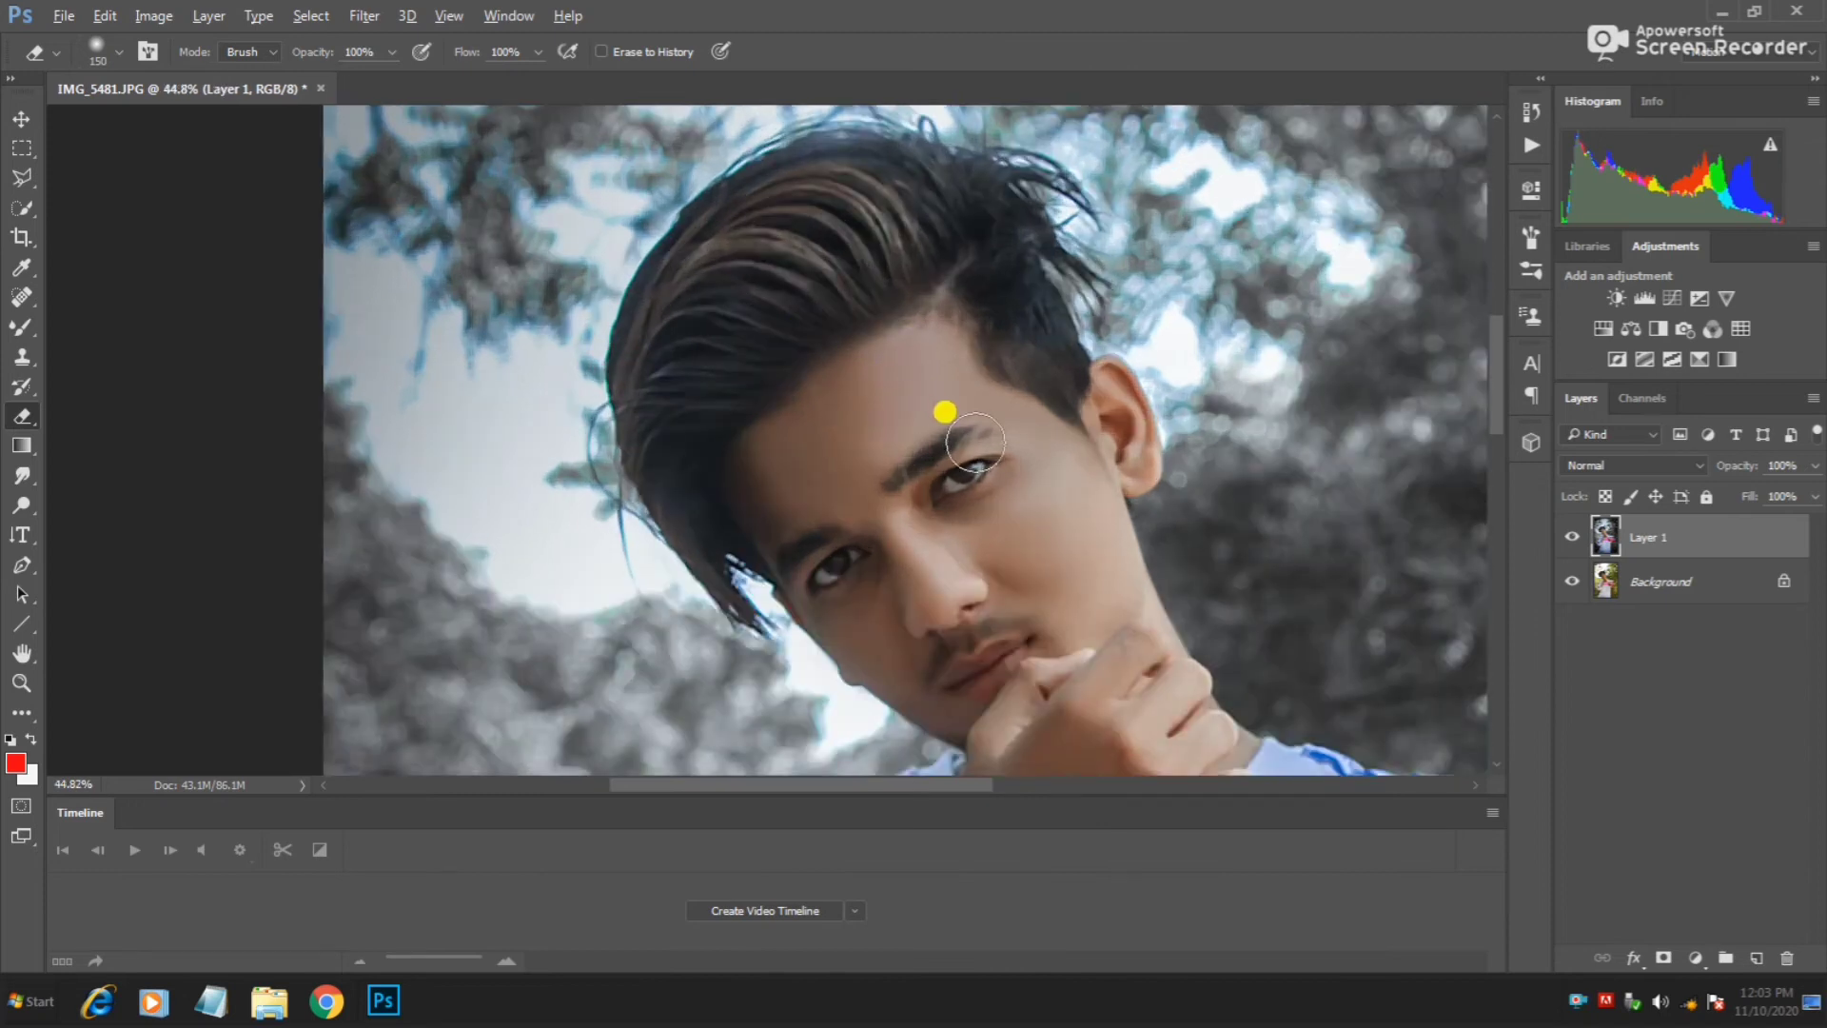
pyautogui.scroll(2, 933, 396)
pyautogui.click(59, 16)
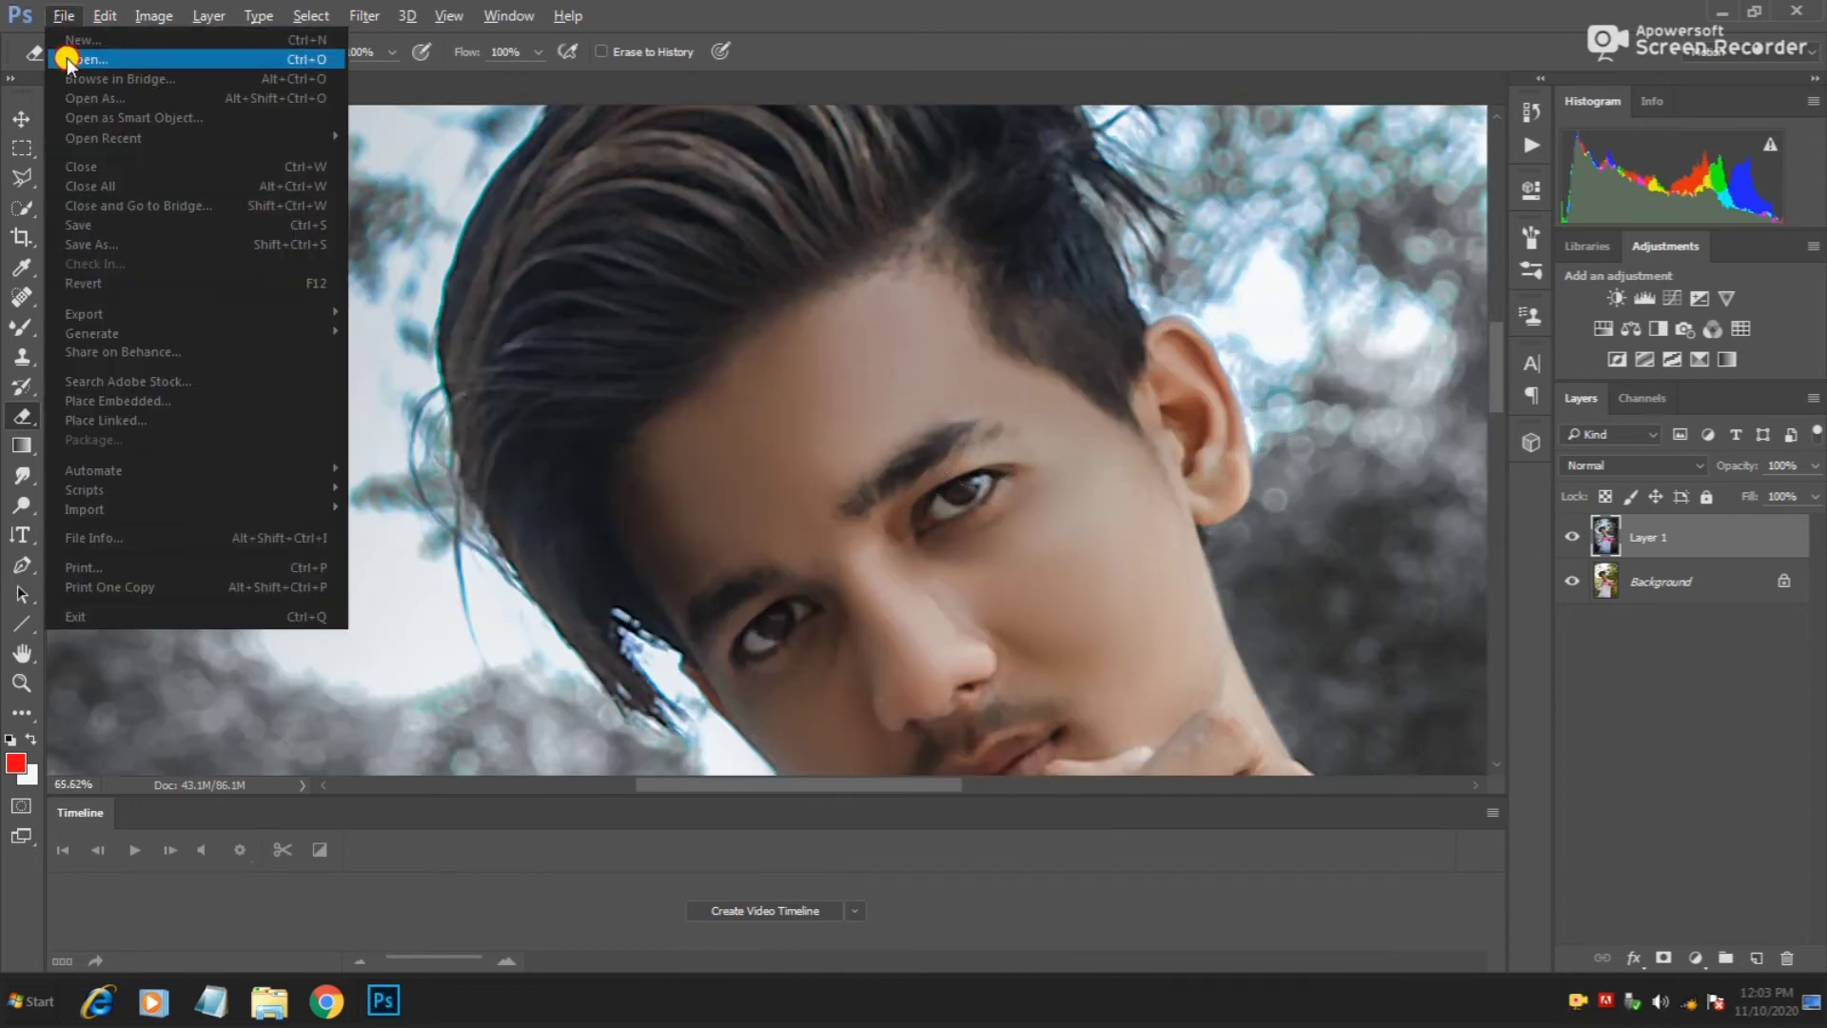
pyautogui.click(69, 49)
pyautogui.click(129, 410)
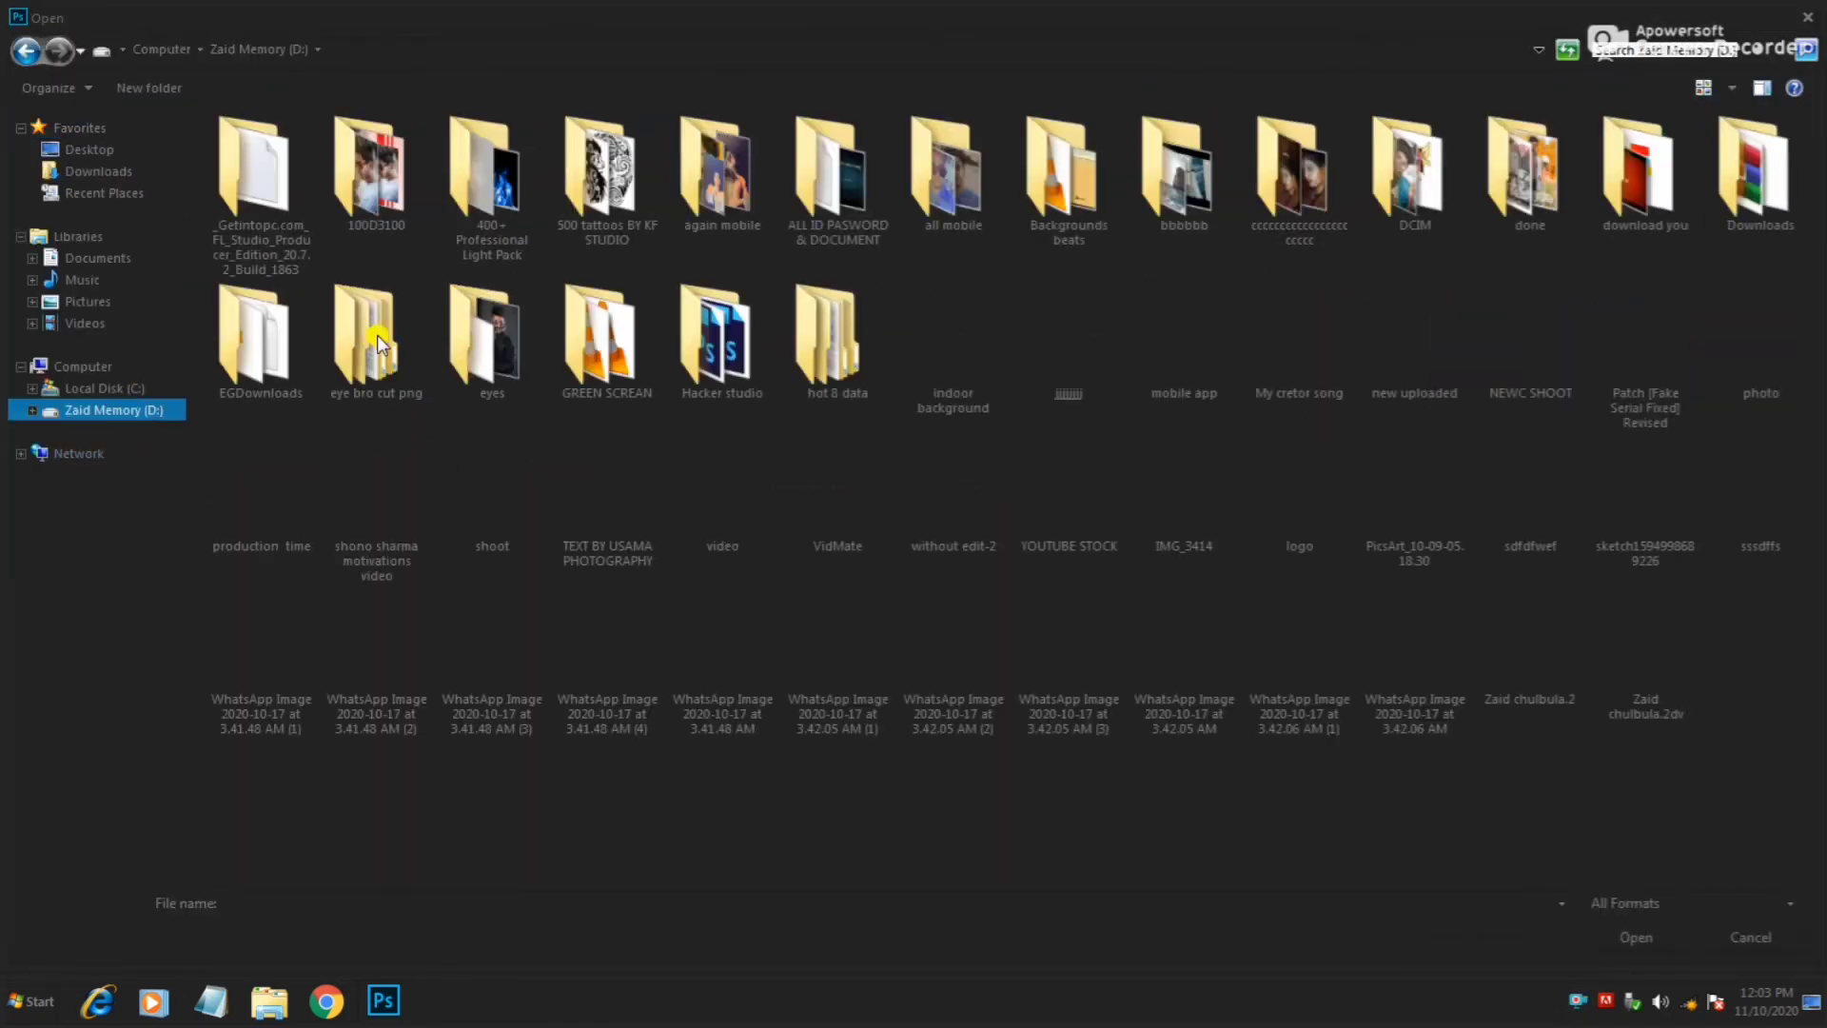
pyautogui.doubleClick(467, 337)
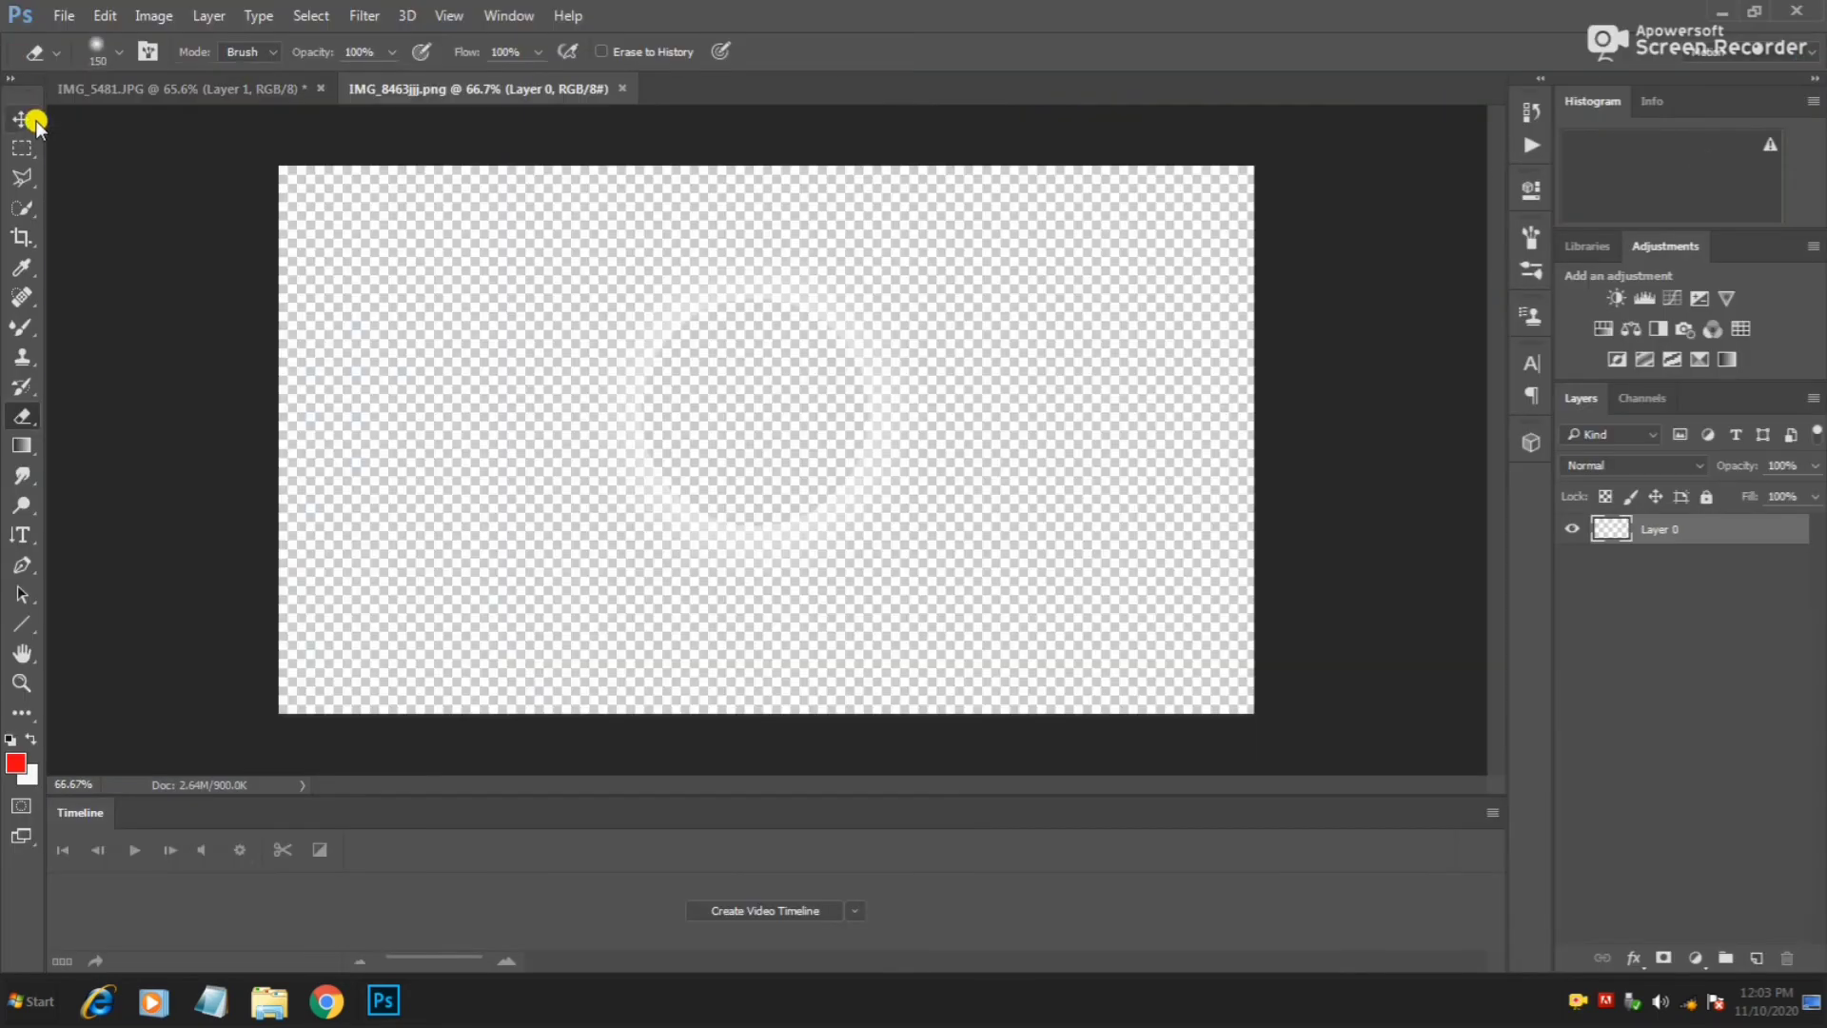
# Move the ring into the portrait as Layer 2, scaled down onto the right eye's iris.
pyautogui.press('v')
pyautogui.moveTo(277, 139)
pyautogui.mouseDown()
pyautogui.moveTo(266, 77)
pyautogui.moveTo(717, 383)
pyautogui.mouseUp()
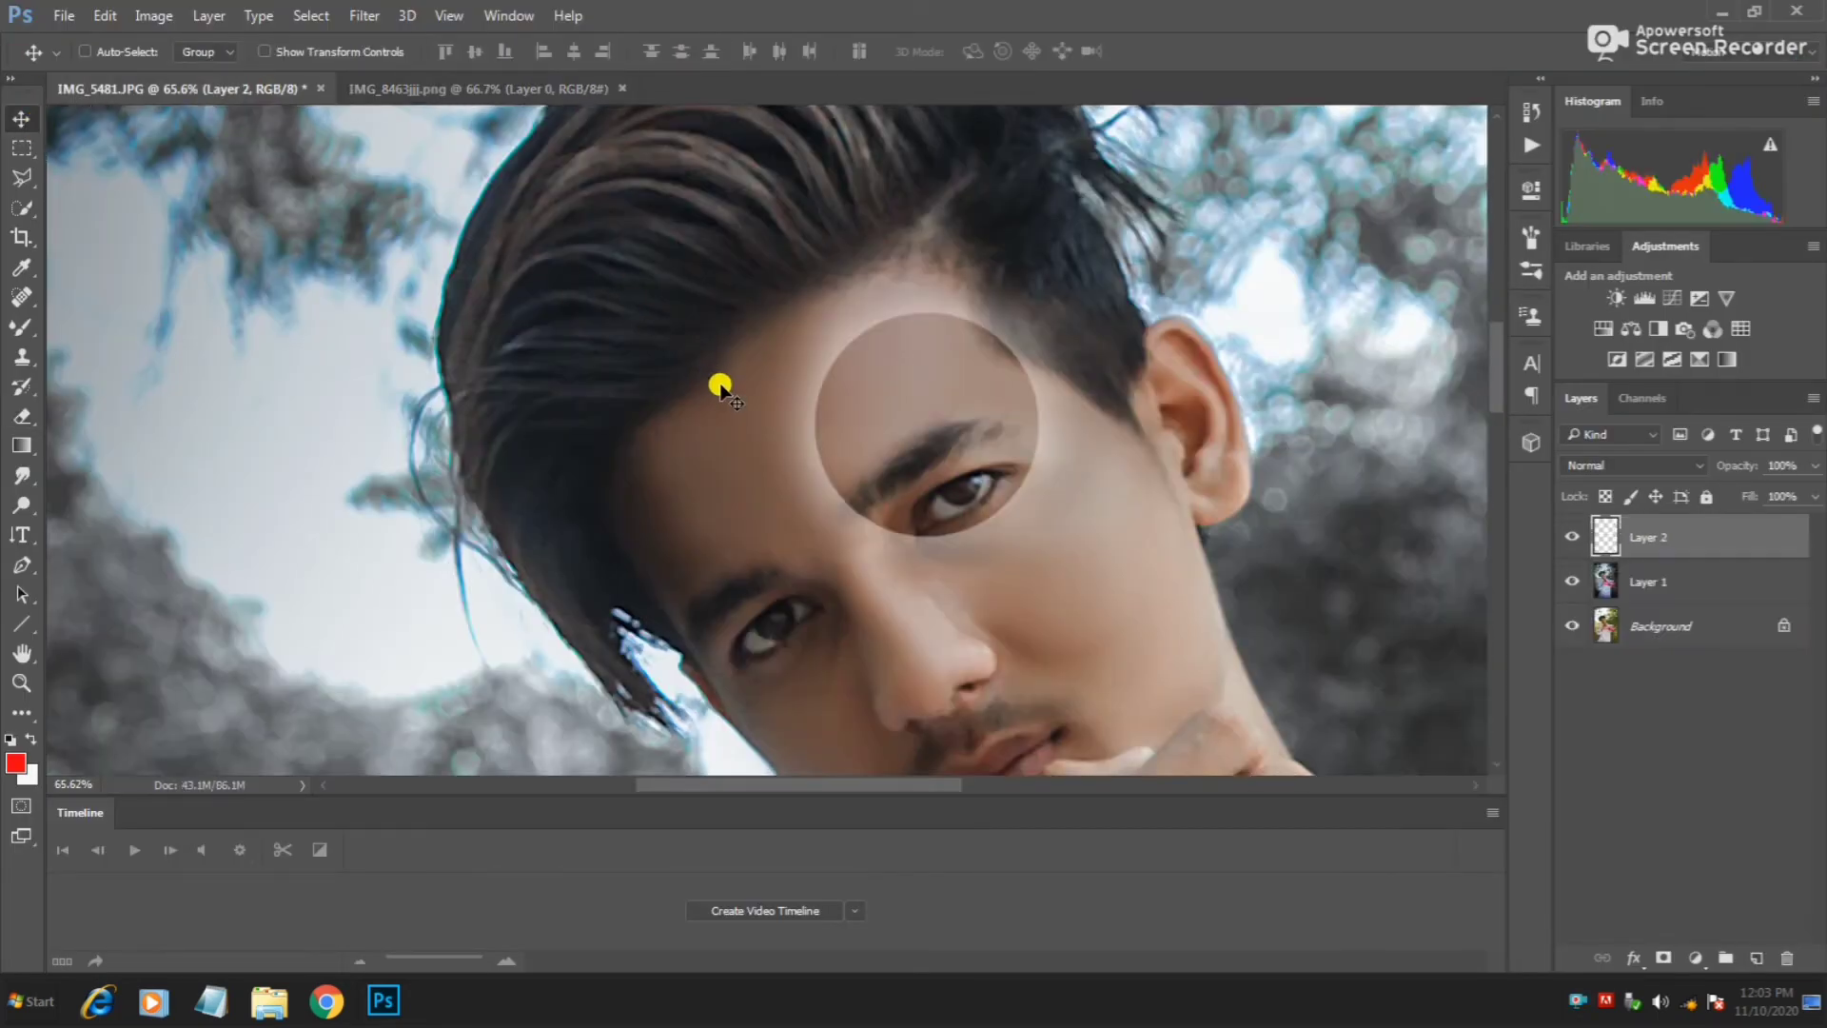
pyautogui.hotkey('ctrl', 't')
pyautogui.moveTo(1221, 712)
pyautogui.mouseDown()
pyautogui.moveTo(755, 307)
pyautogui.moveTo(1007, 526)
pyautogui.moveTo(930, 482)
pyautogui.moveTo(980, 500)
pyautogui.moveTo(980, 519)
pyautogui.mouseUp()
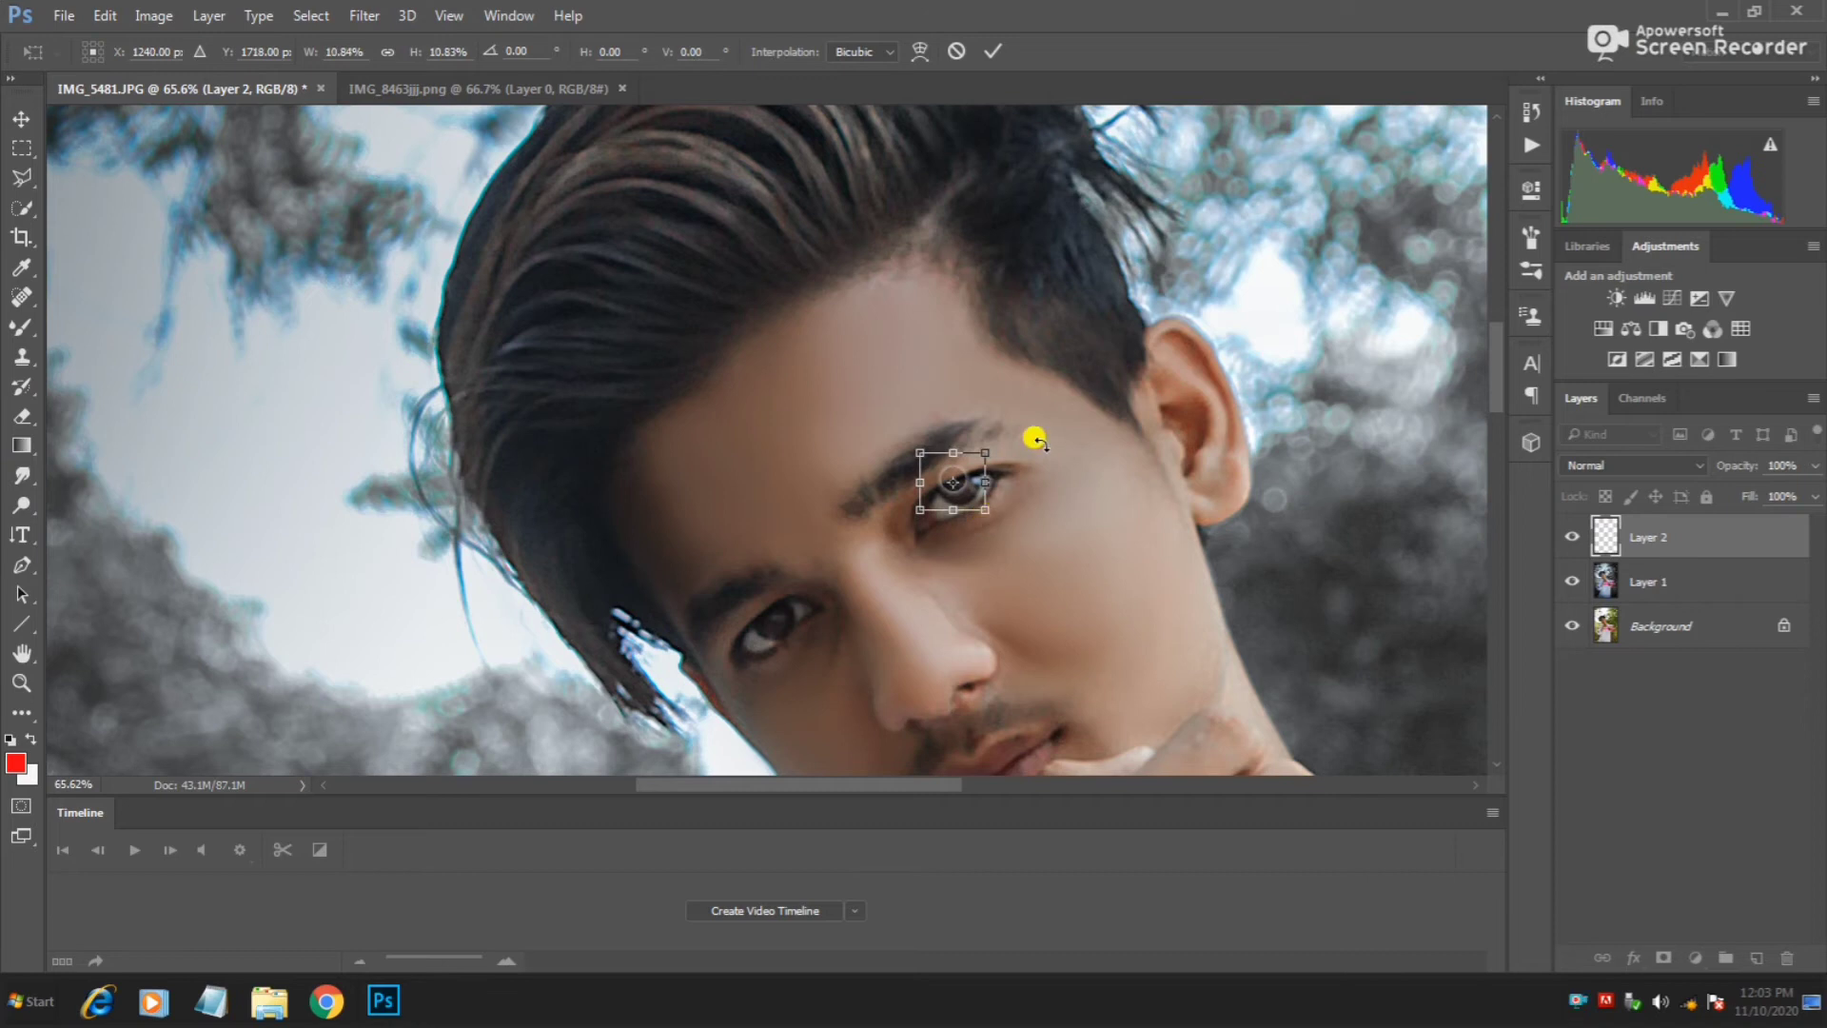
pyautogui.click(992, 51)
pyautogui.scroll(2, 1043, 504)
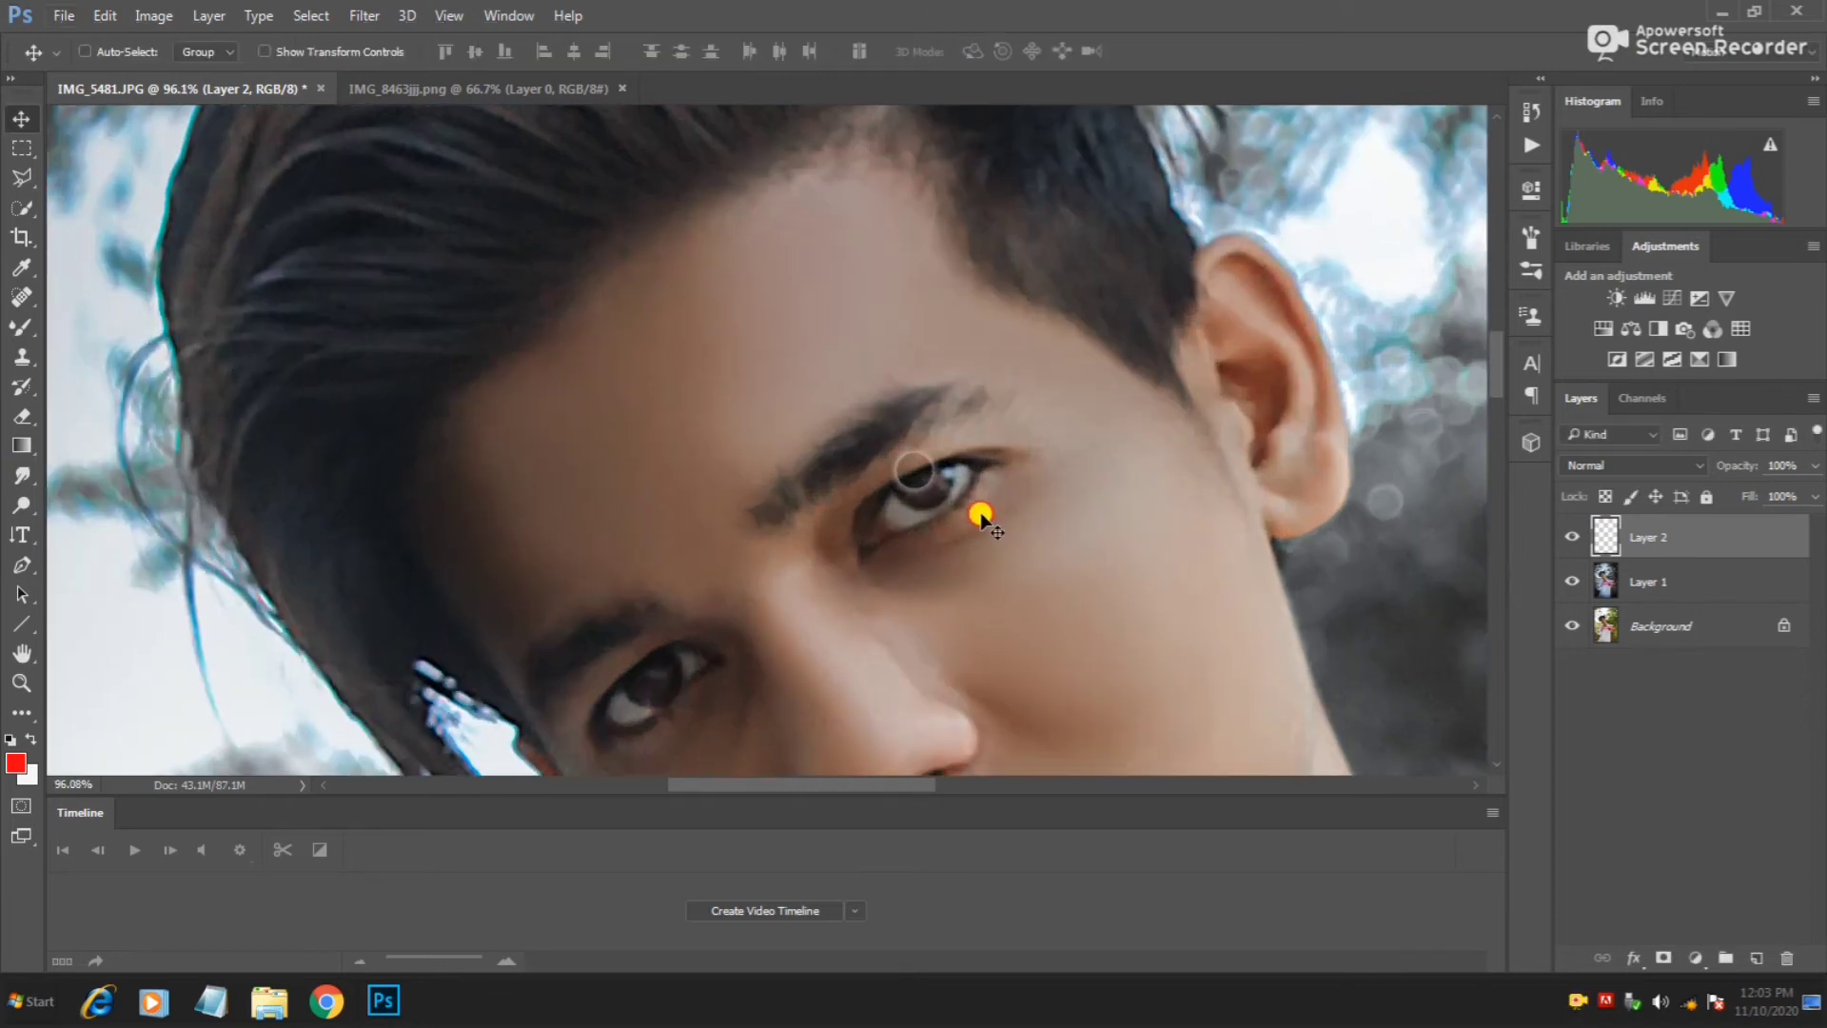
pyautogui.moveTo(980, 516); pyautogui.dragTo(988, 526)
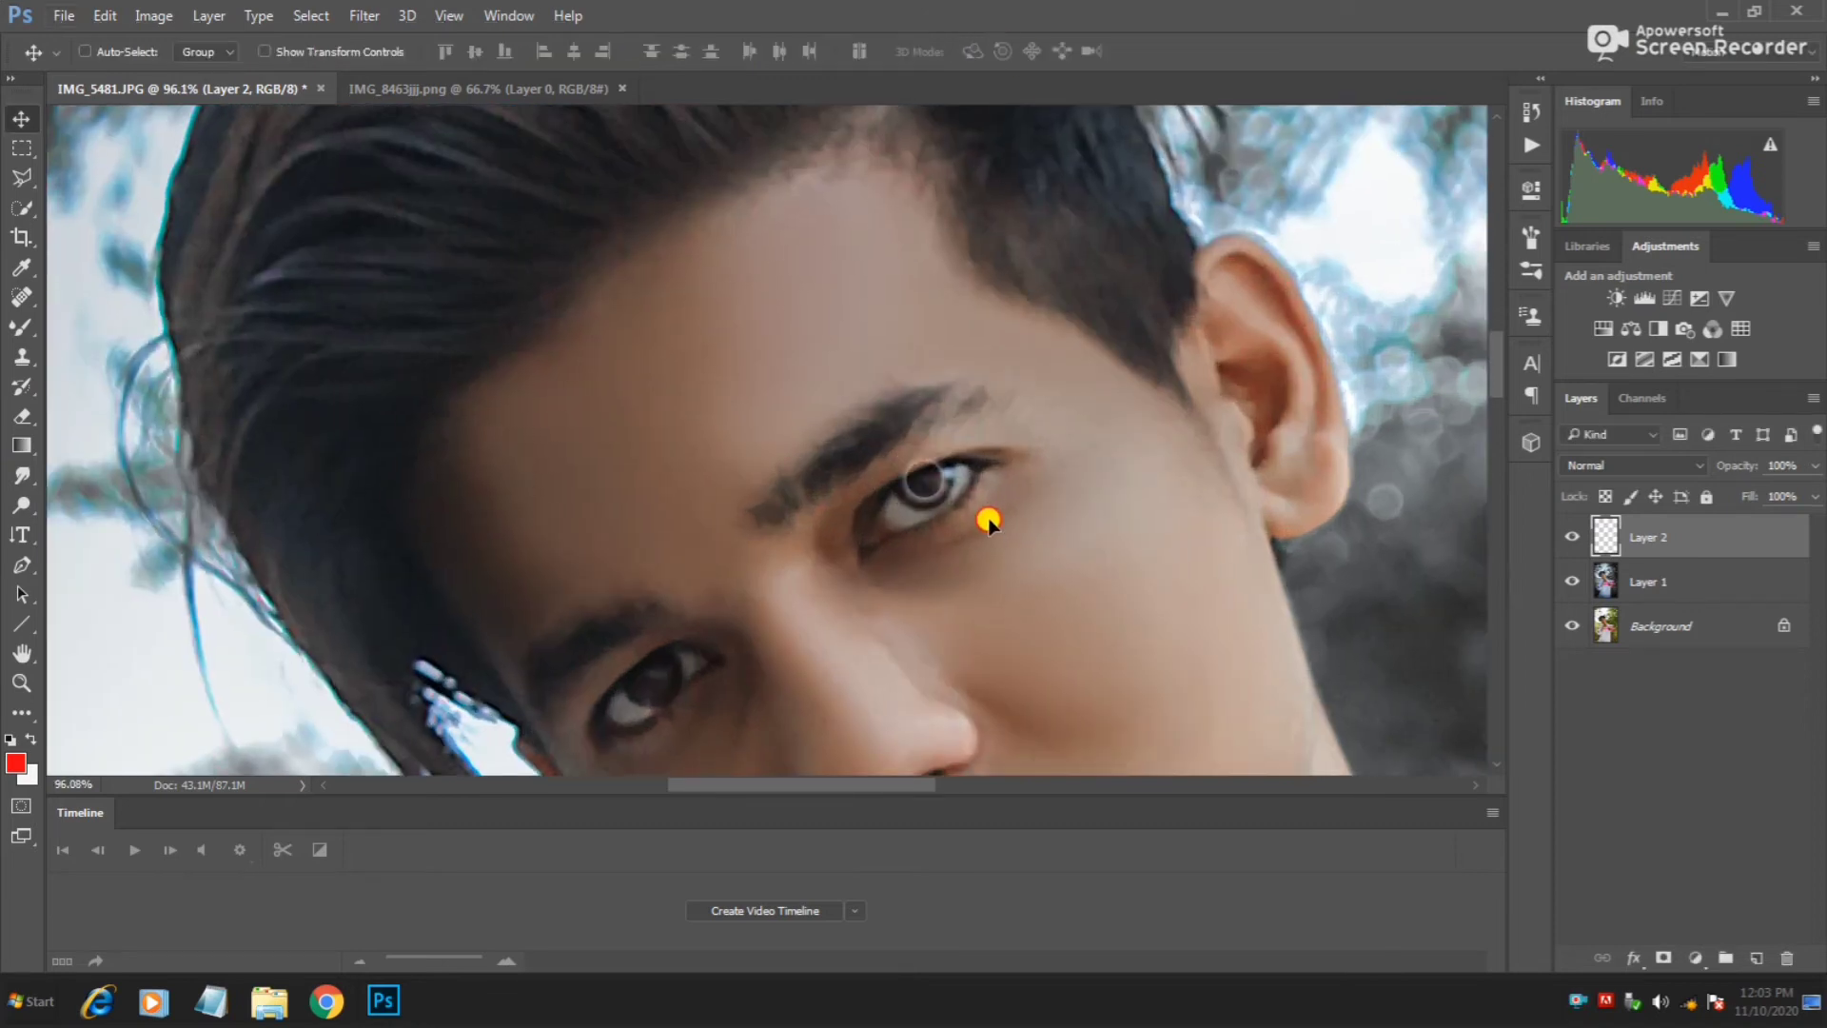
# Erase the ring's top edge above the eyelid and duplicate it as Layer 2 copy.
pyautogui.click(21, 415)
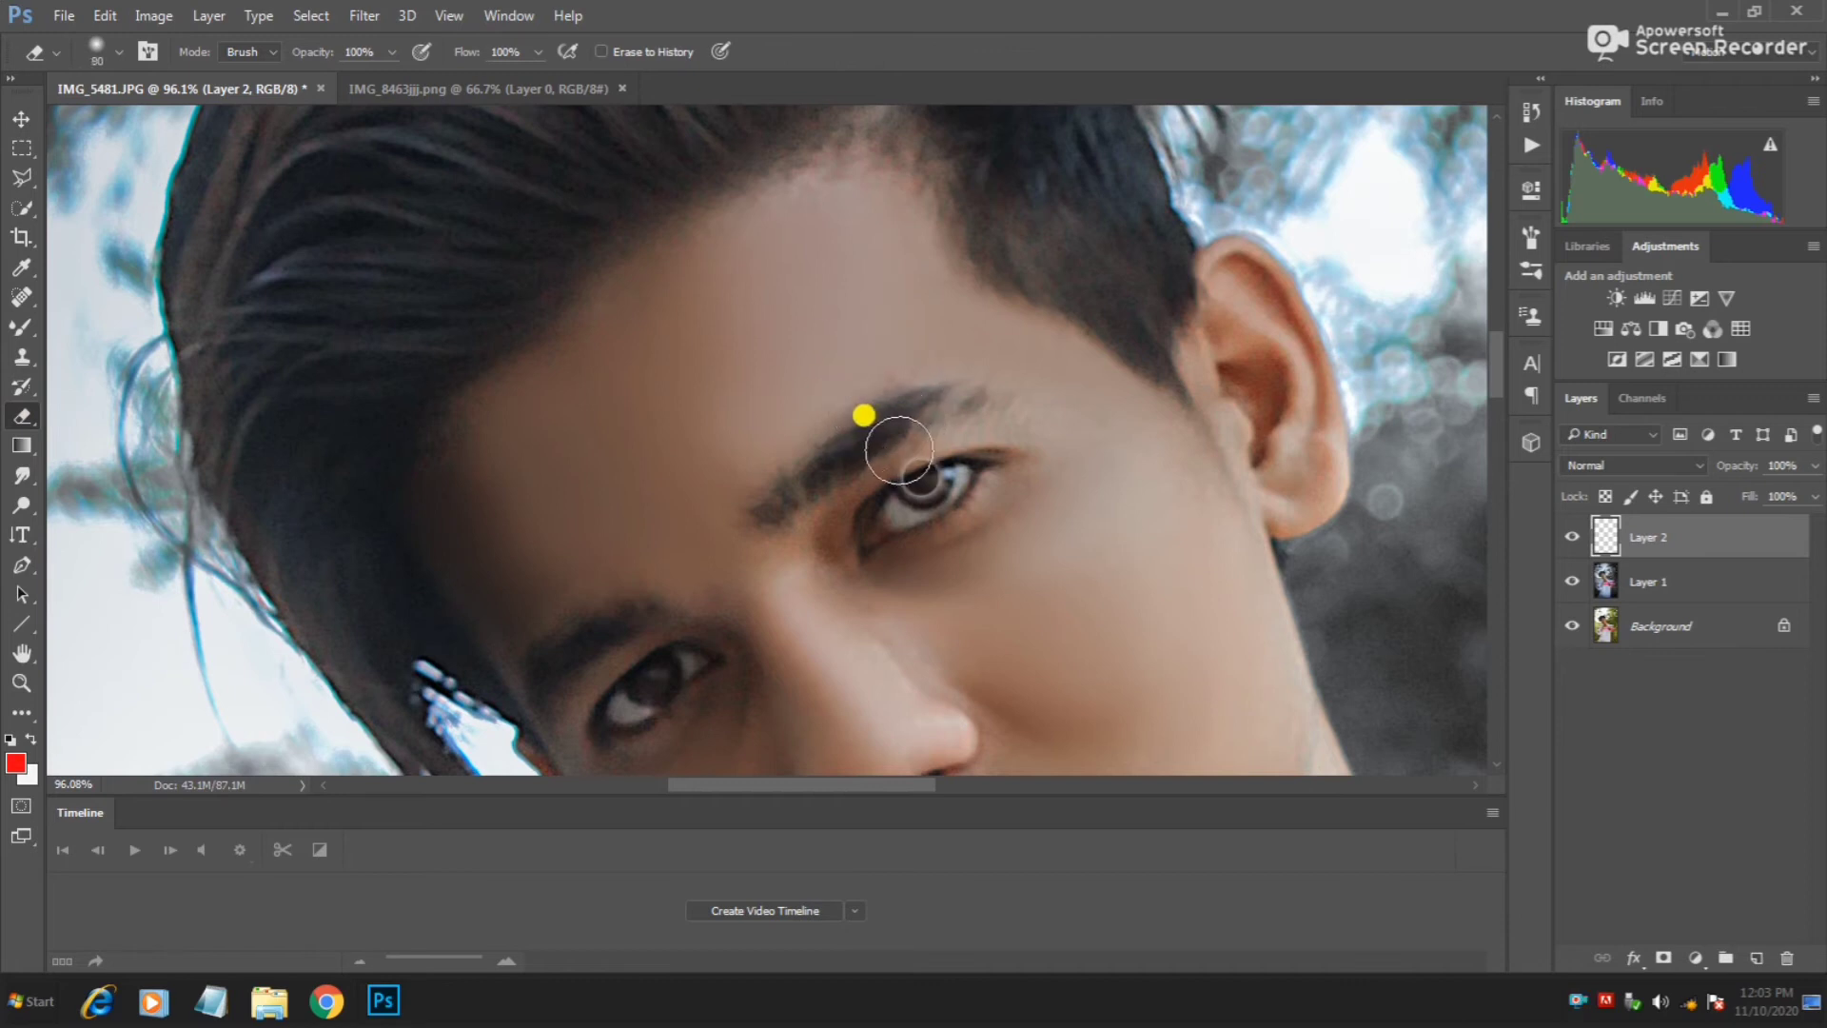
pyautogui.moveTo(899, 449); pyautogui.dragTo(892, 455)
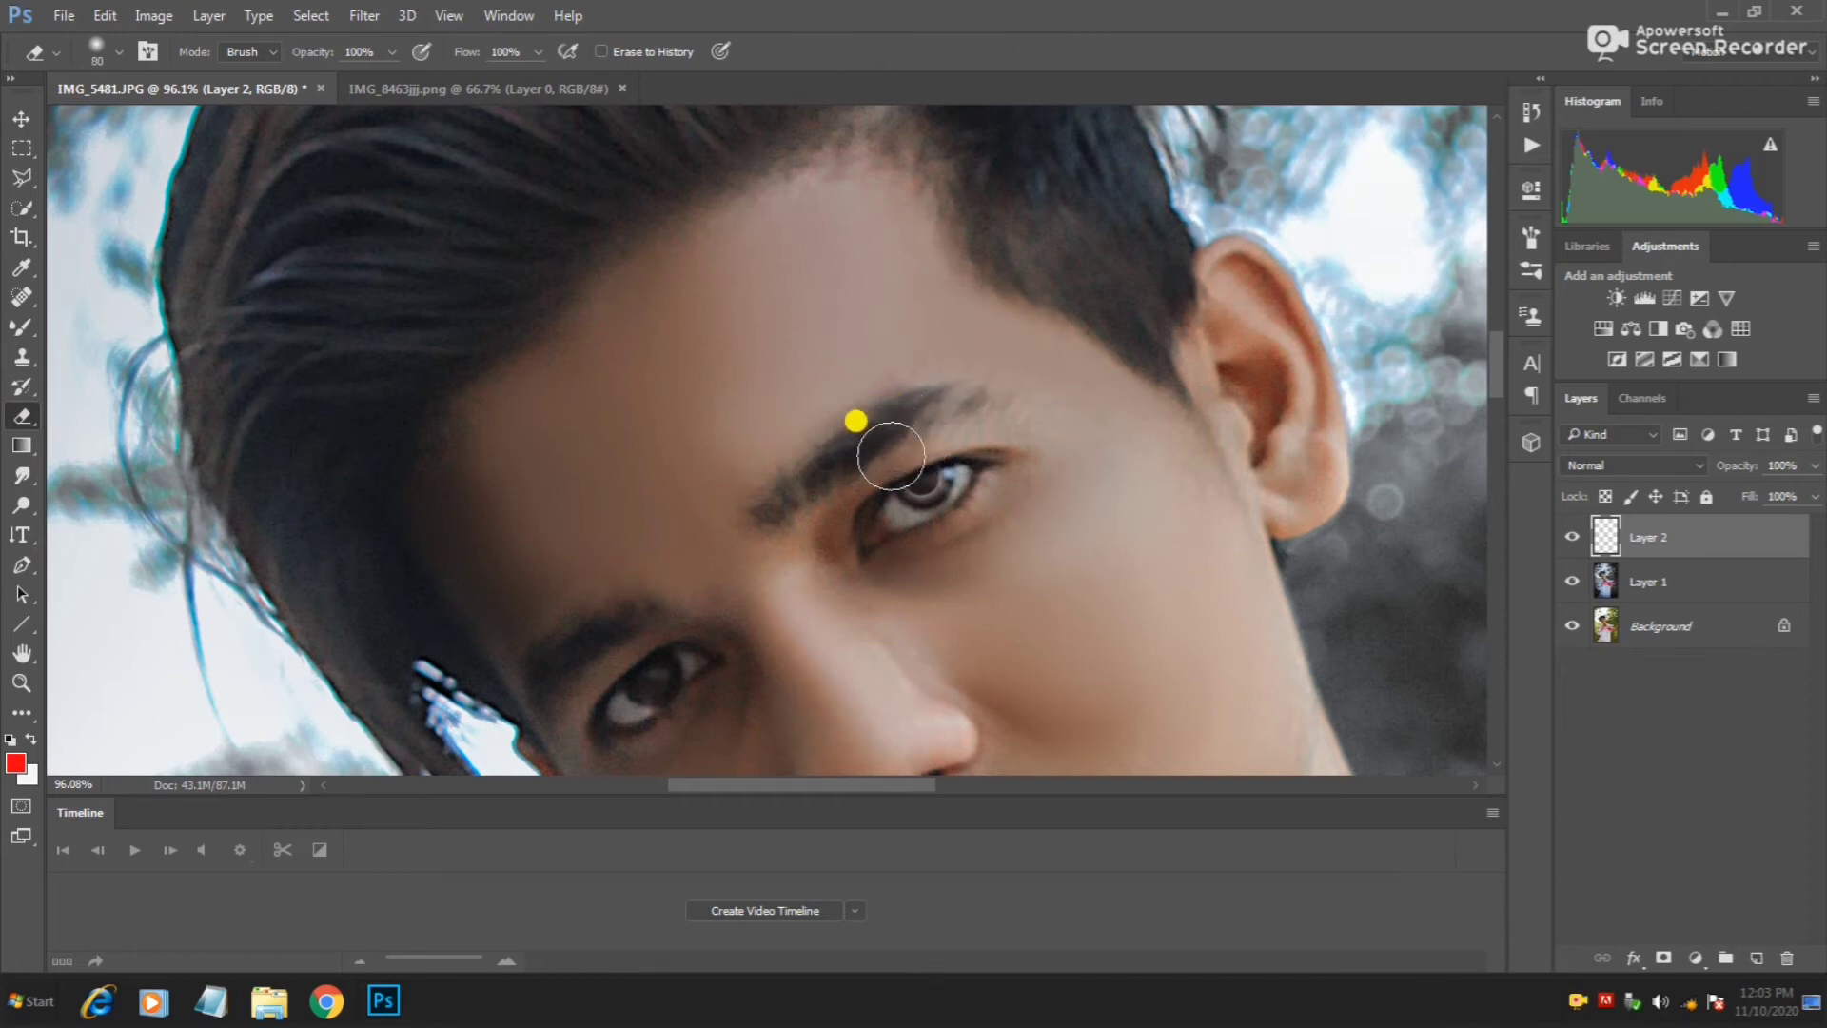
pyautogui.hotkey('ctrl', 'j')
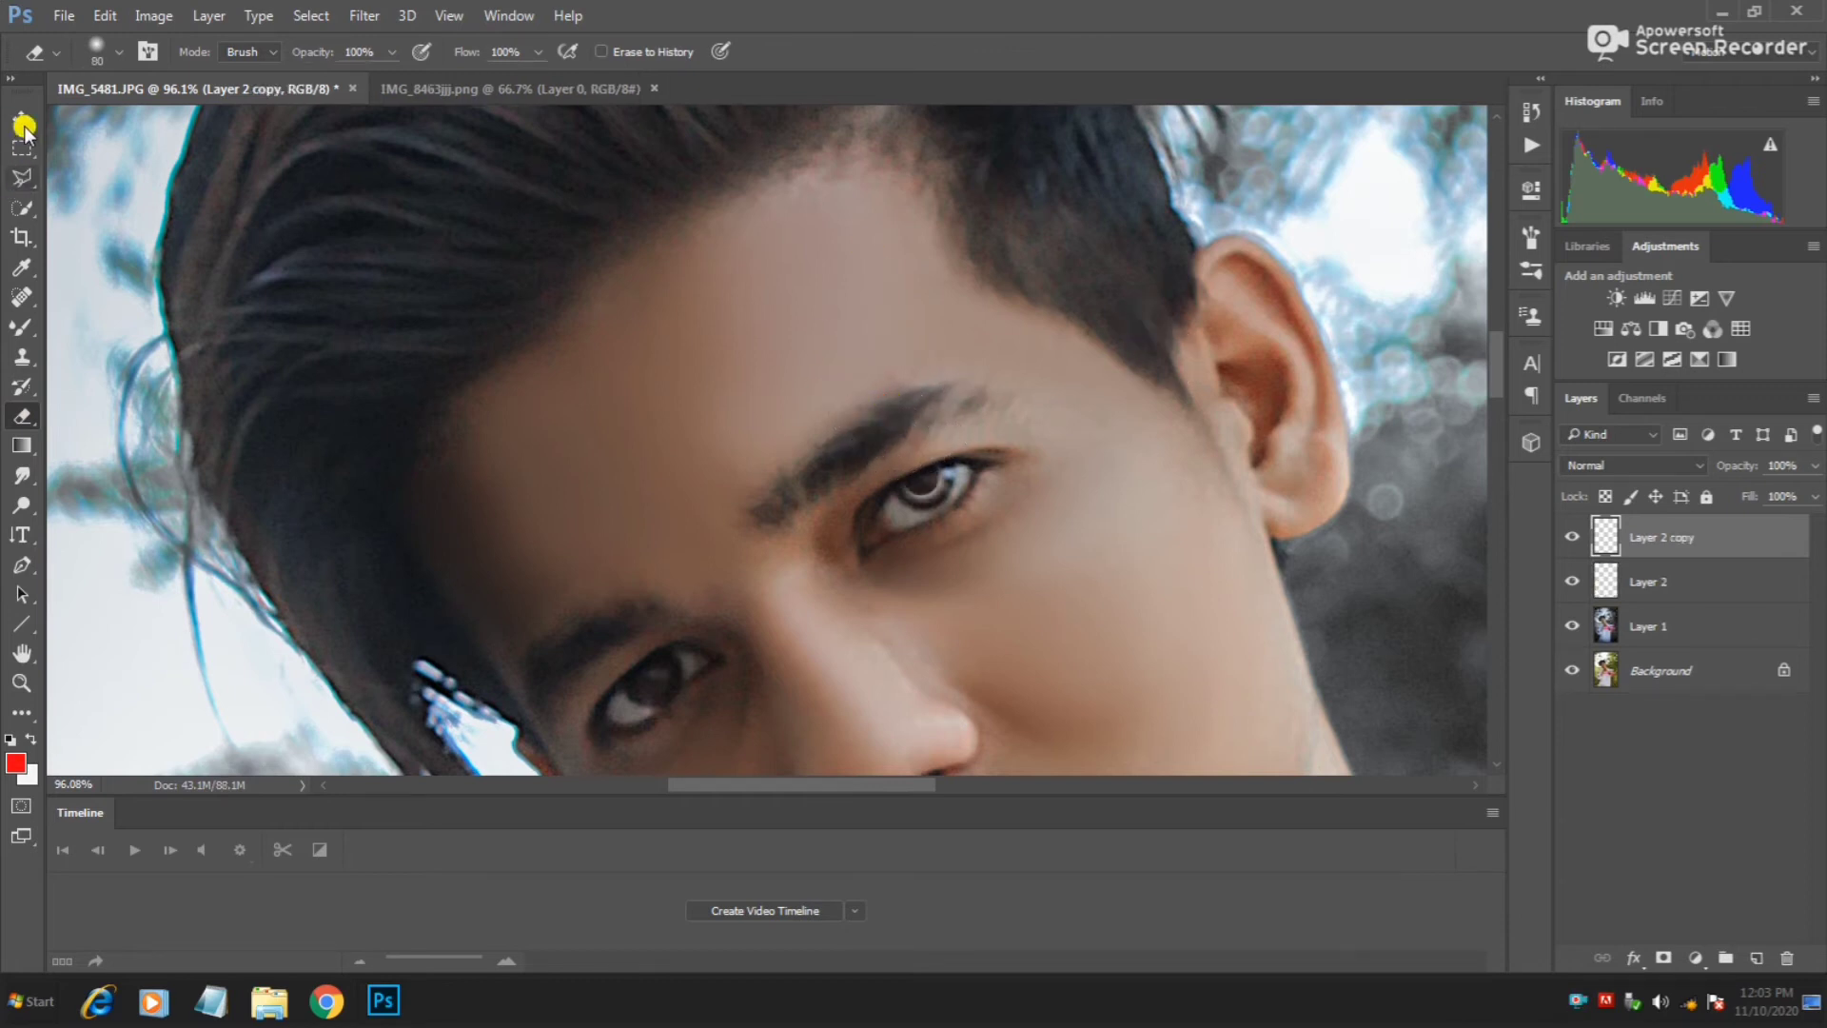
pyautogui.click(23, 122)
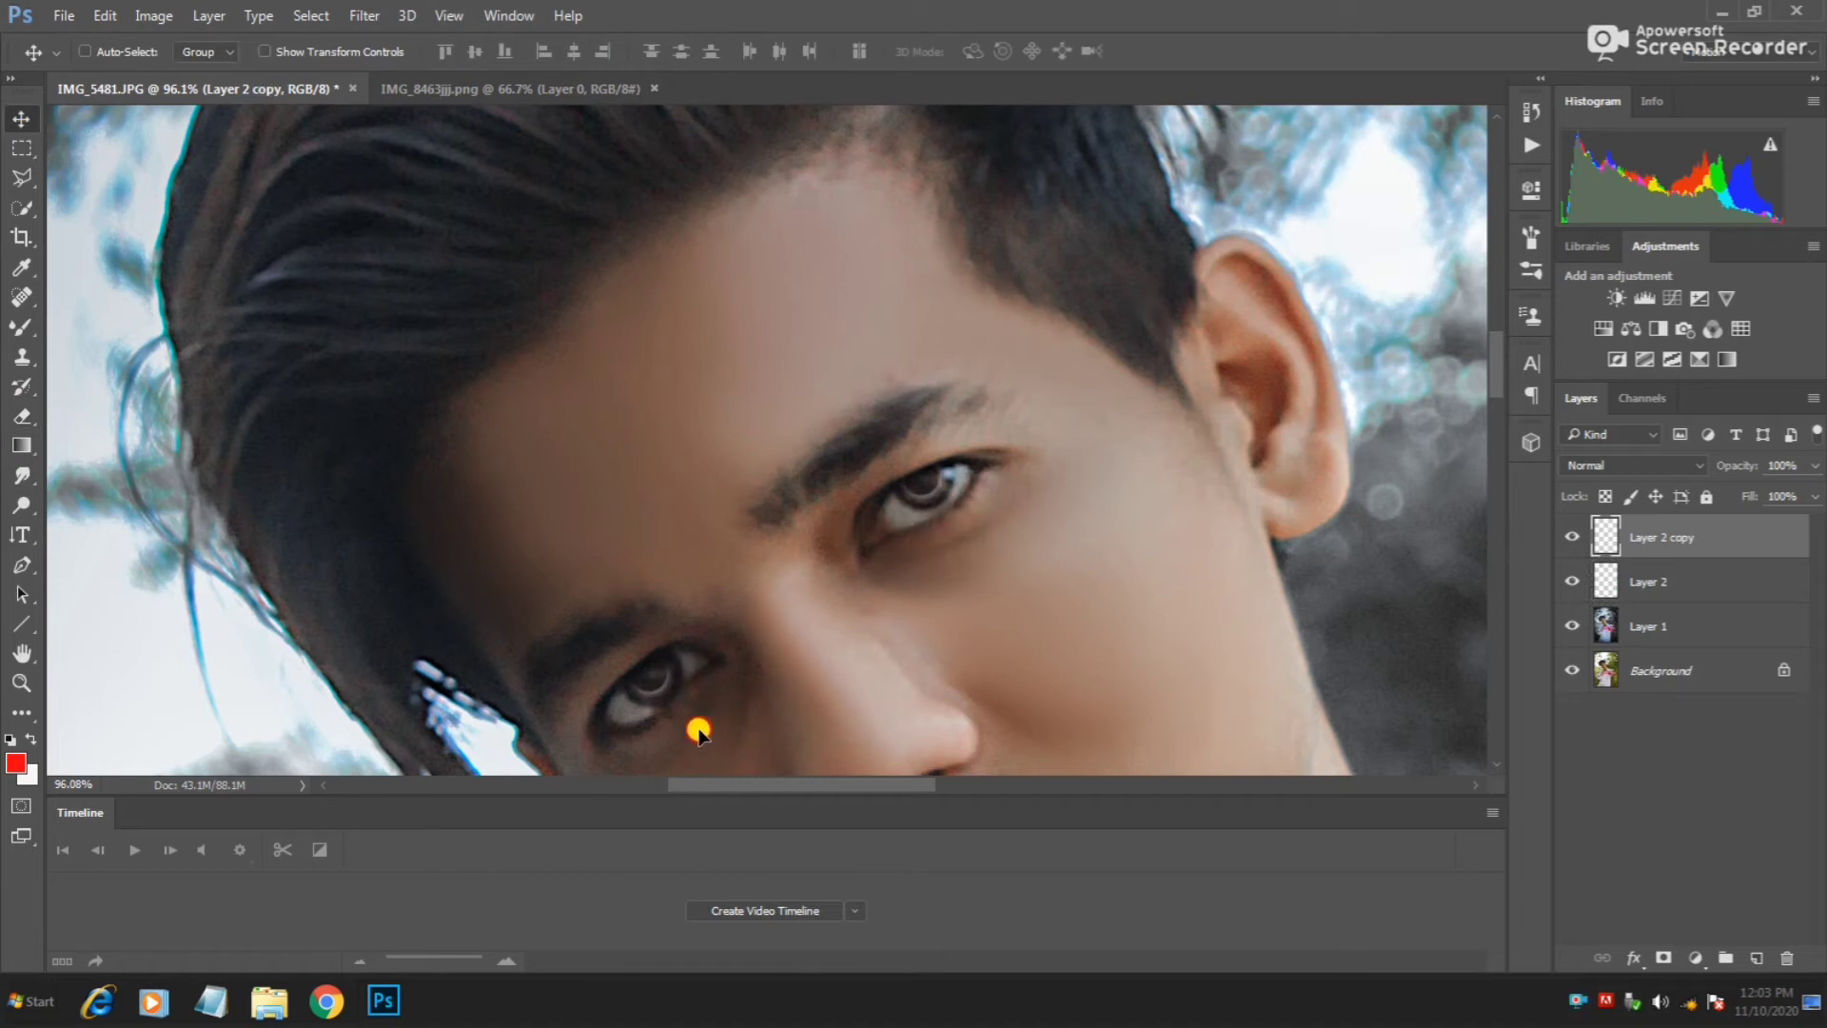
pyautogui.scroll(-5, 1011, 533)
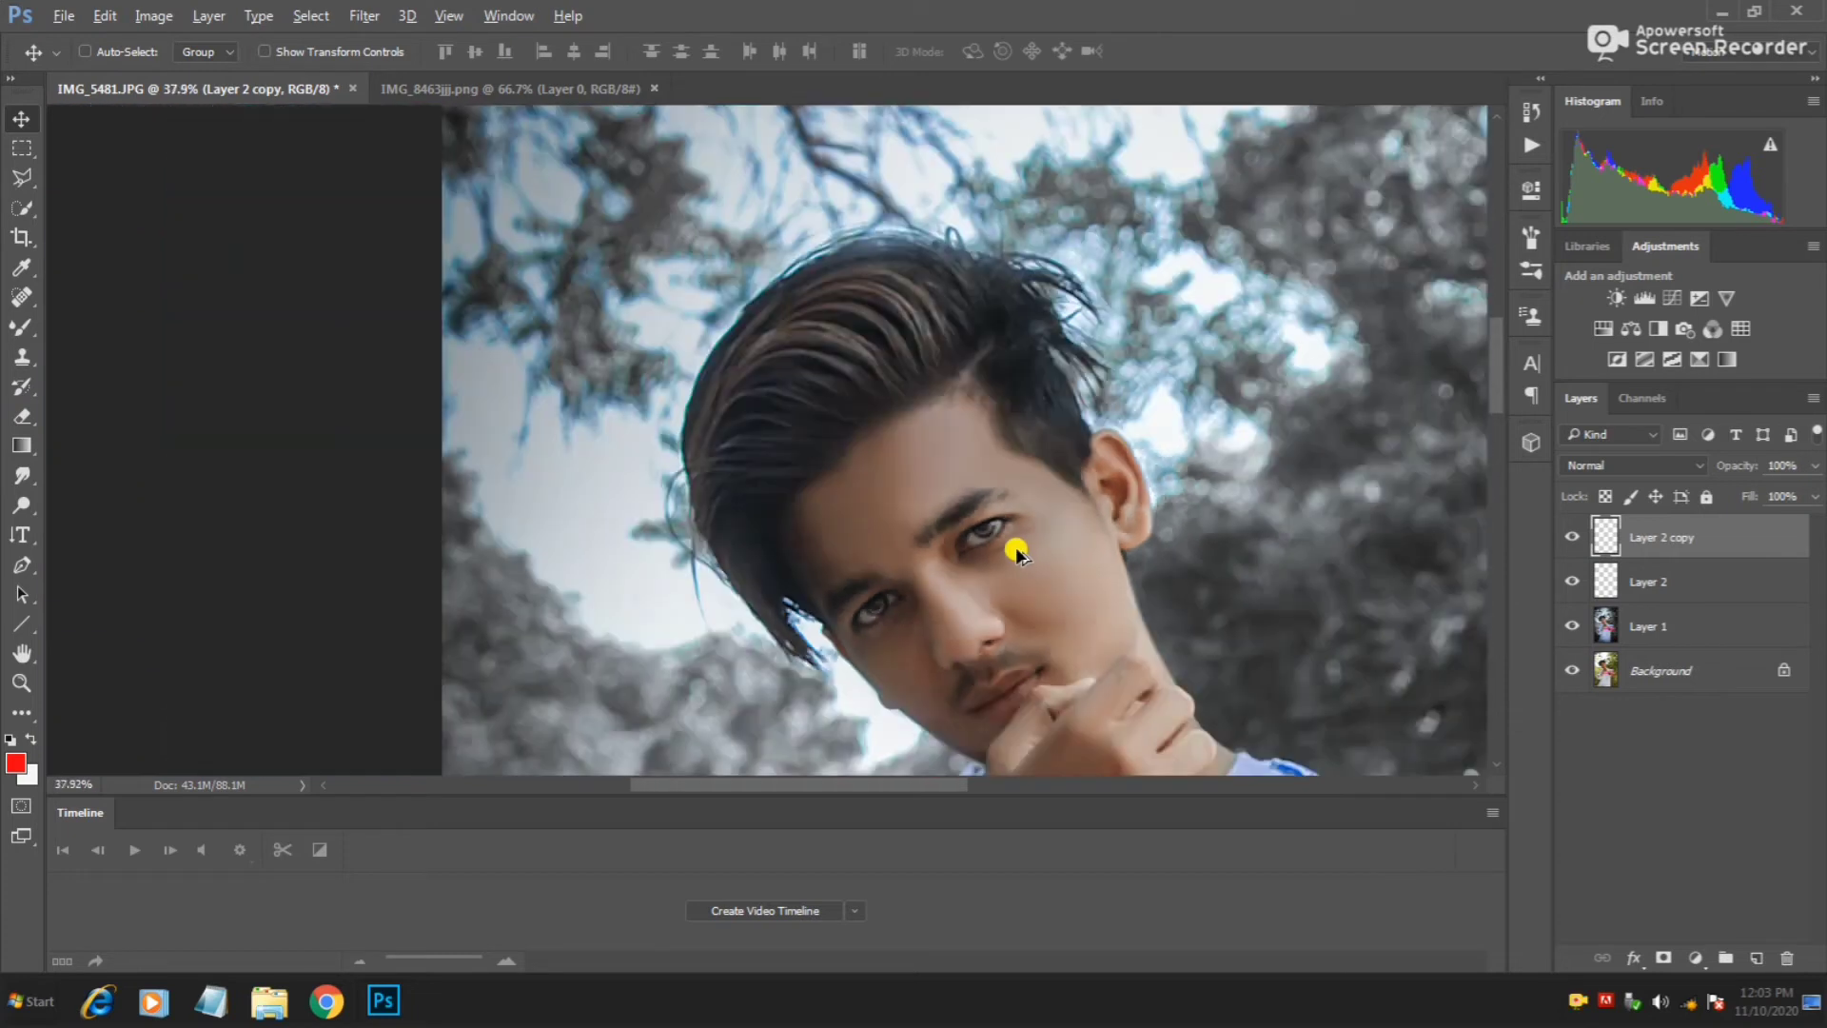
pyautogui.scroll(-1, 1016, 552)
pyautogui.scroll(-3, 991, 419)
pyautogui.scroll(2, 815, 396)
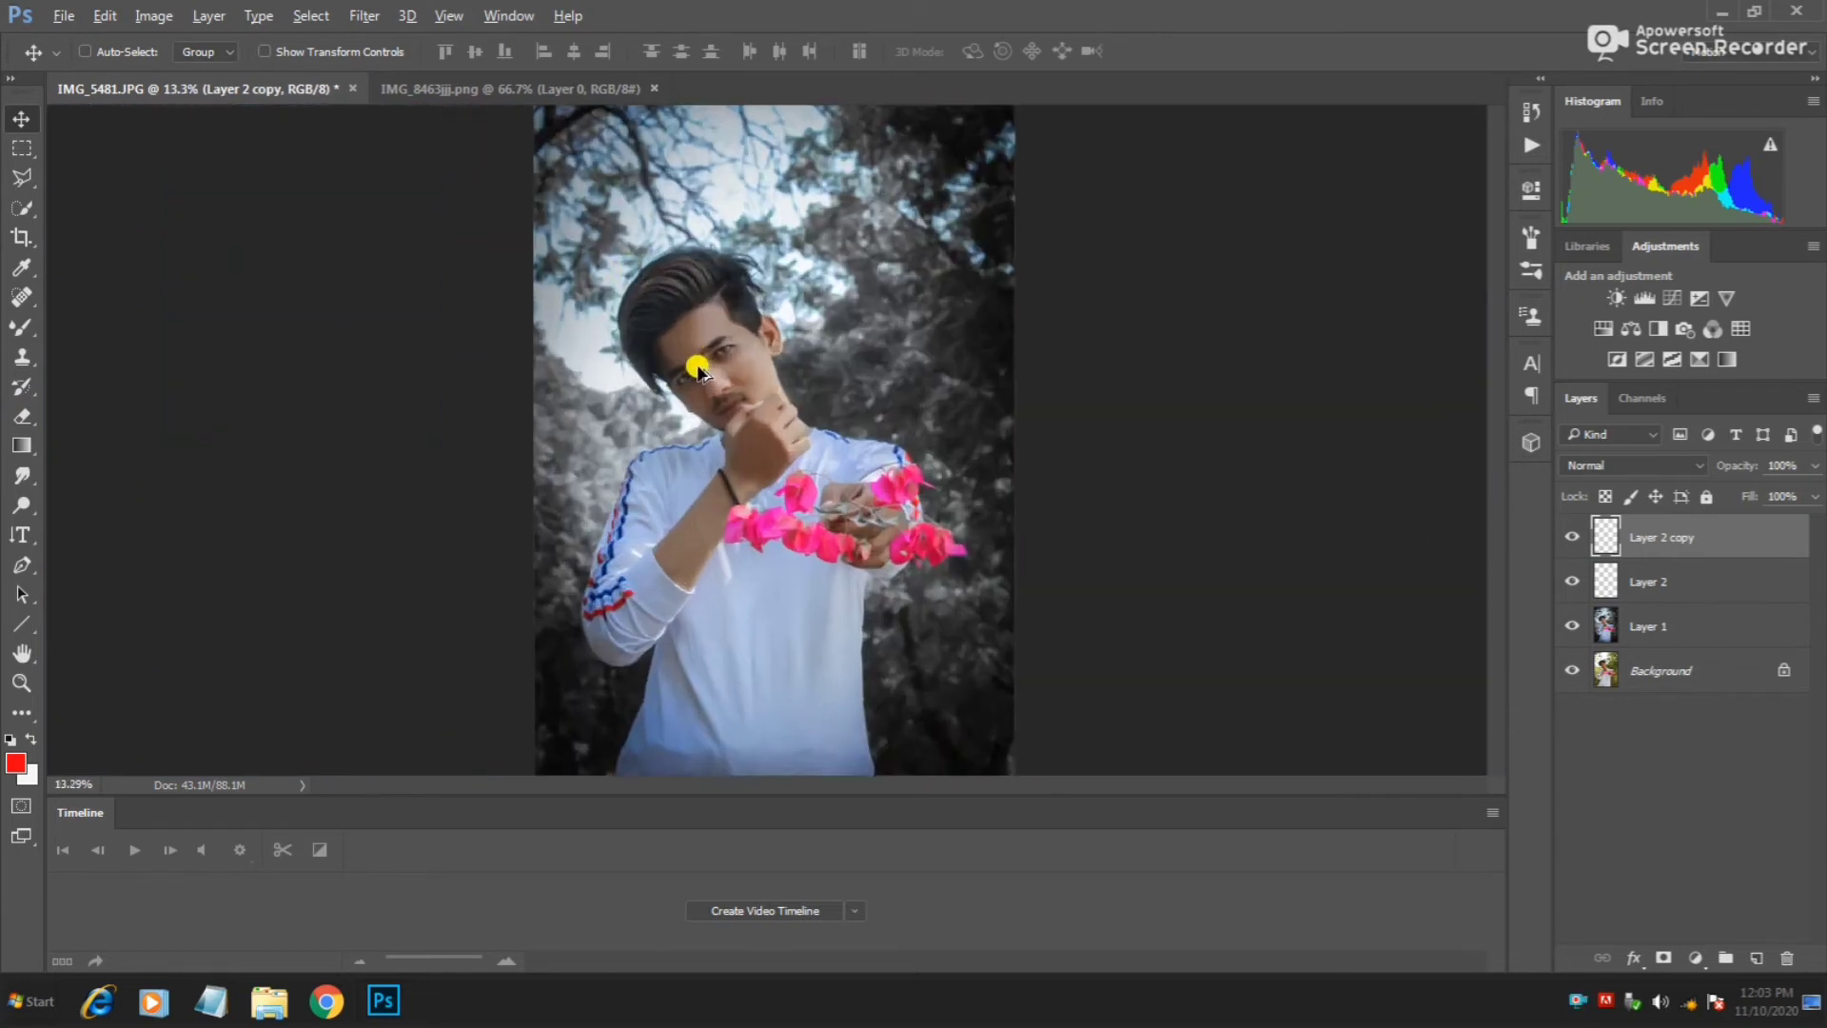
pyautogui.scroll(-1, 697, 368)
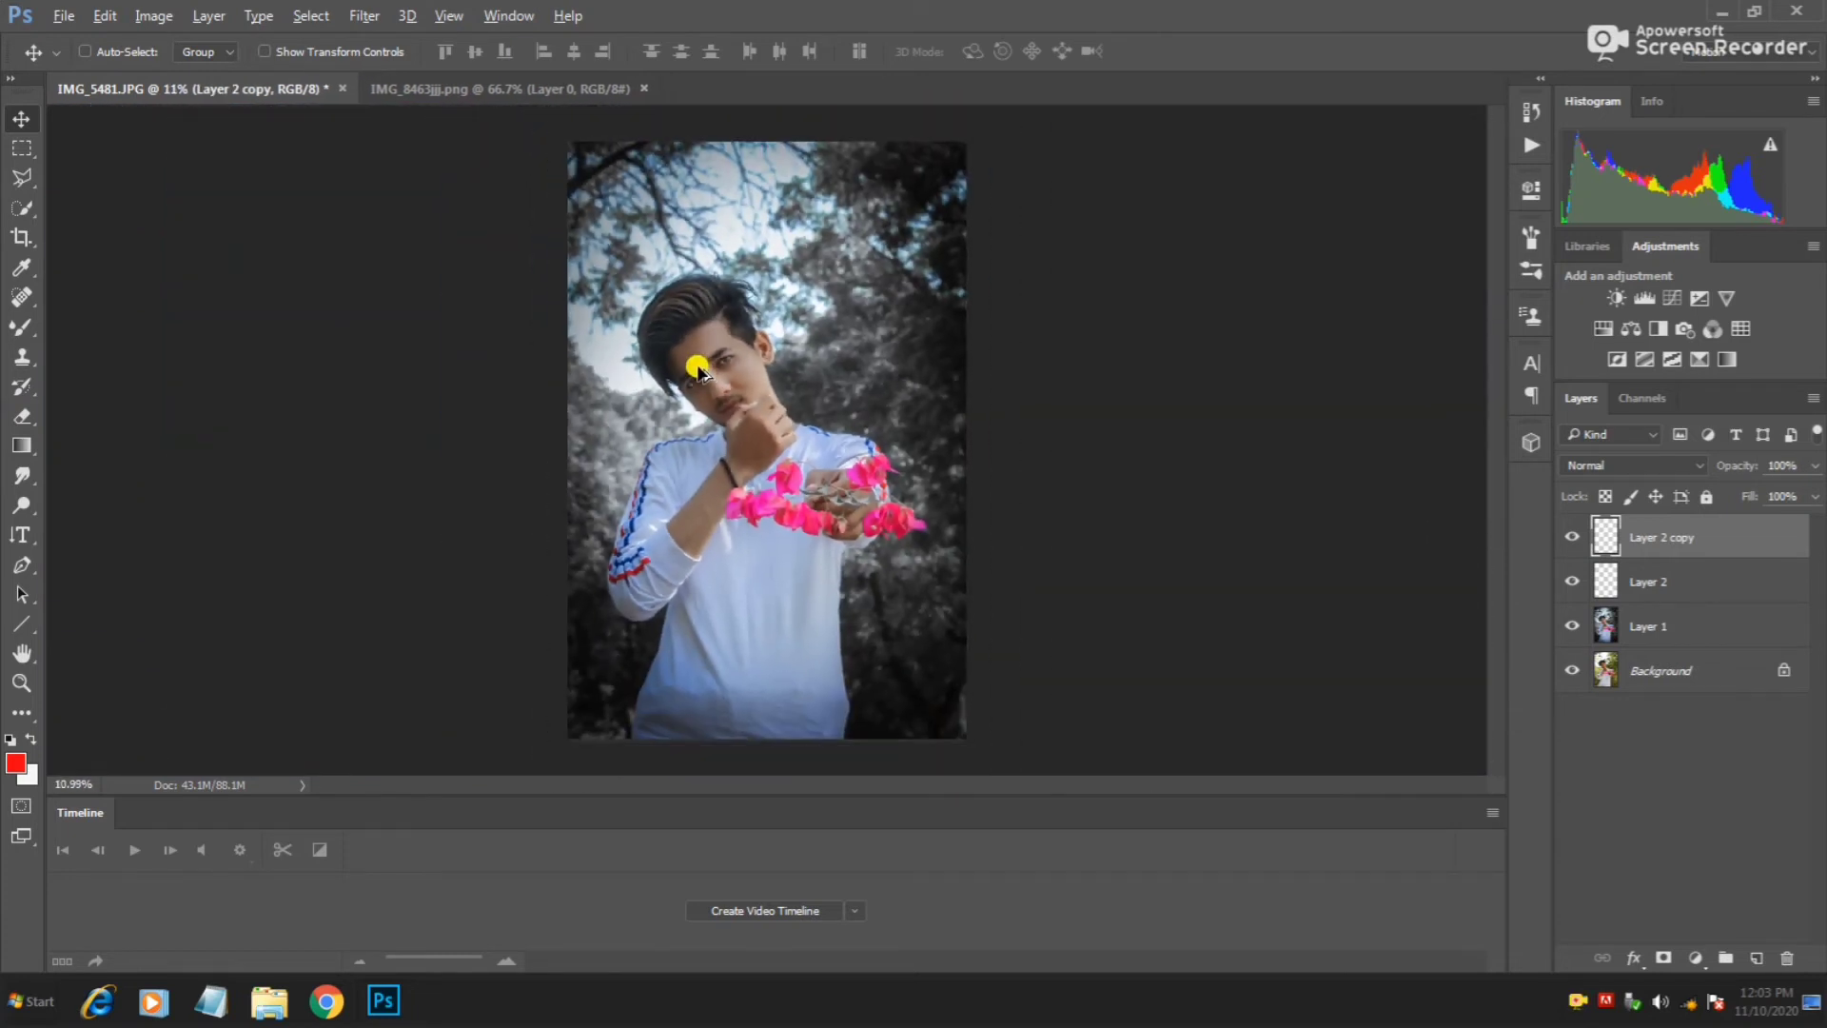
# Bring up the Open dialog and browse into D:\TEXT BY USAMA PHOTOGRAPHY\TEXT BY USAMA PHOTOGRAPHY.
pyautogui.click(59, 21)
pyautogui.click(95, 59)
pyautogui.click(153, 410)
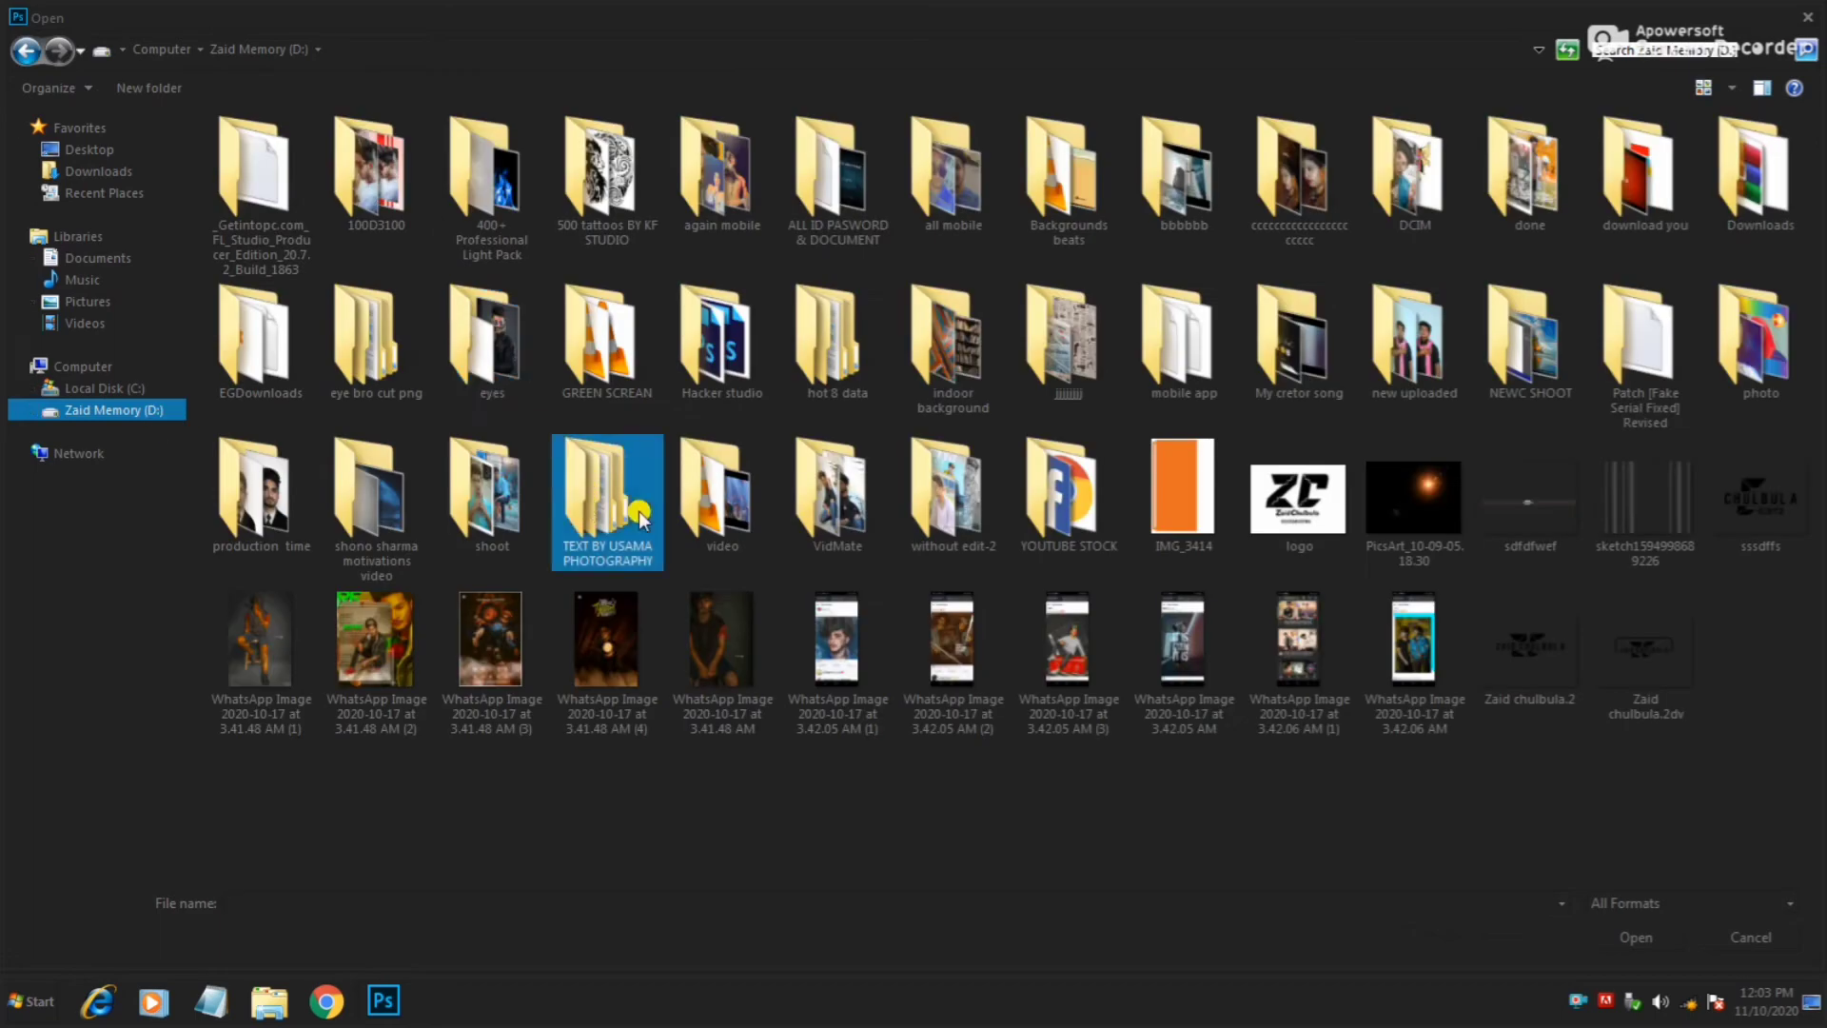
pyautogui.doubleClick(638, 511)
pyautogui.doubleClick(477, 171)
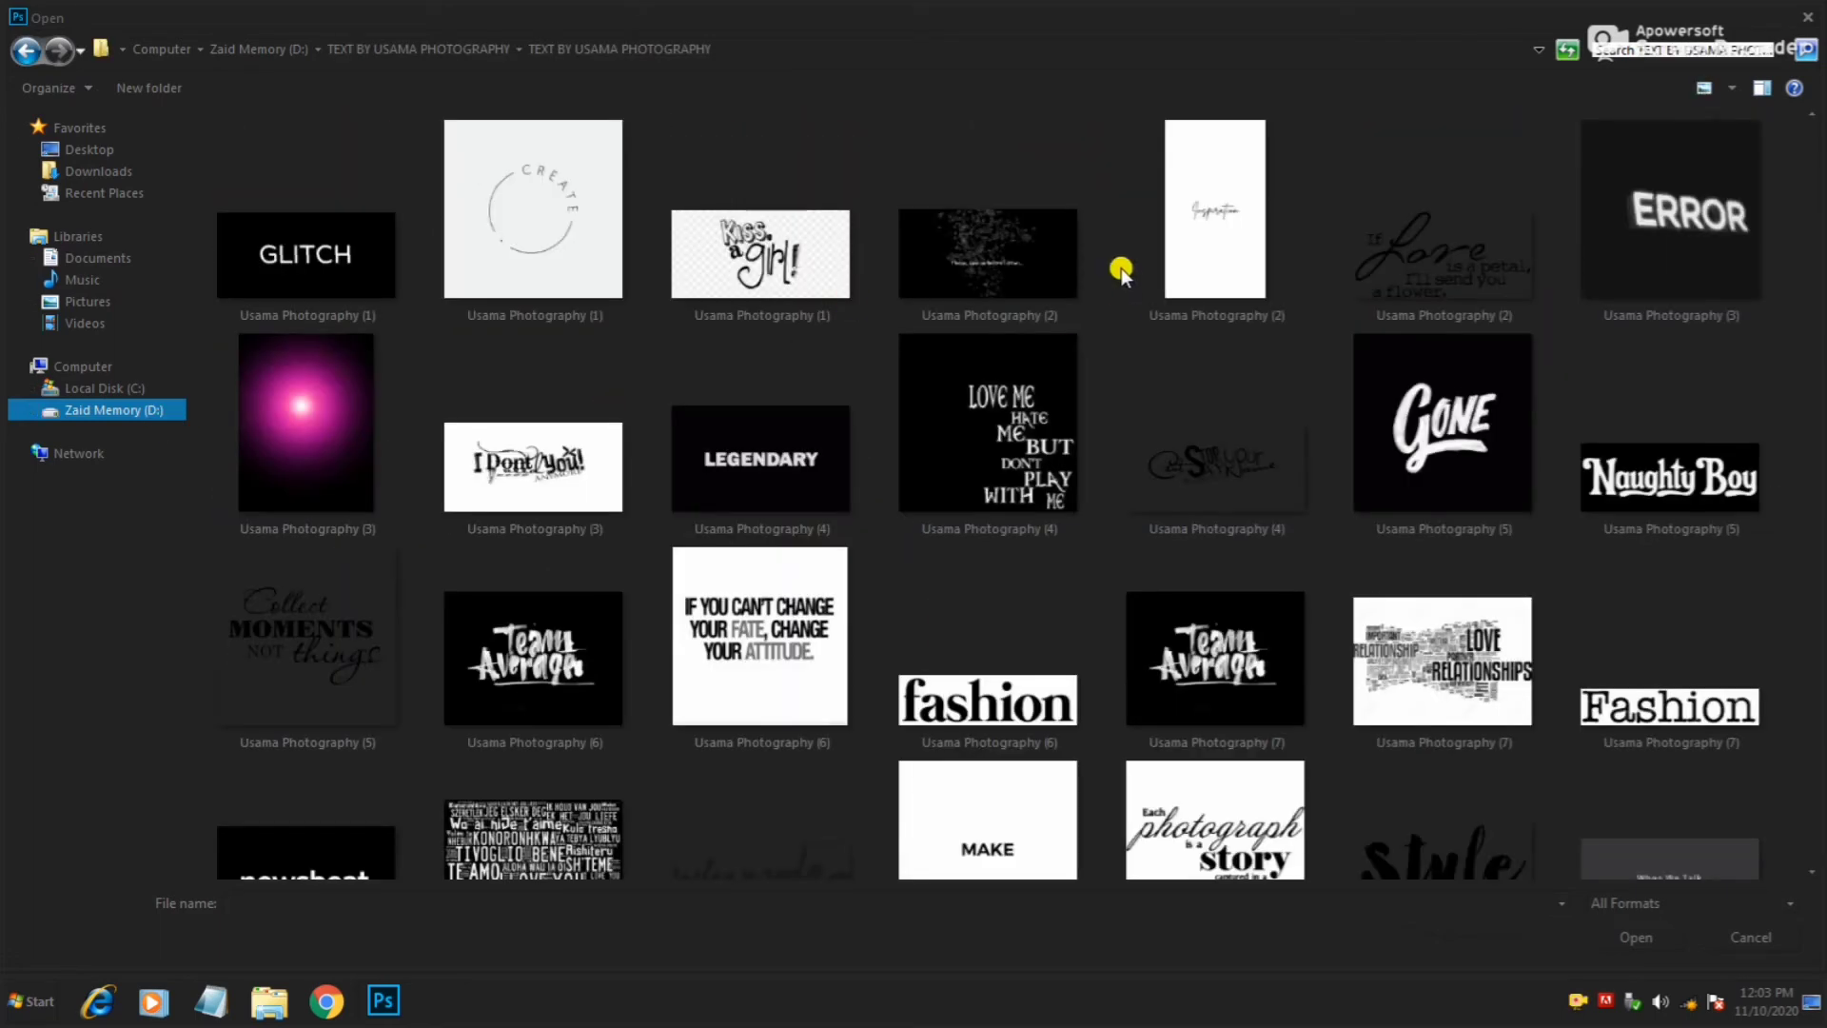
# Scroll through the text-design thumbnails until Usama Photography (43) is visible.
pyautogui.scroll(-5, 1121, 266)
pyautogui.scroll(-5, 1121, 267)
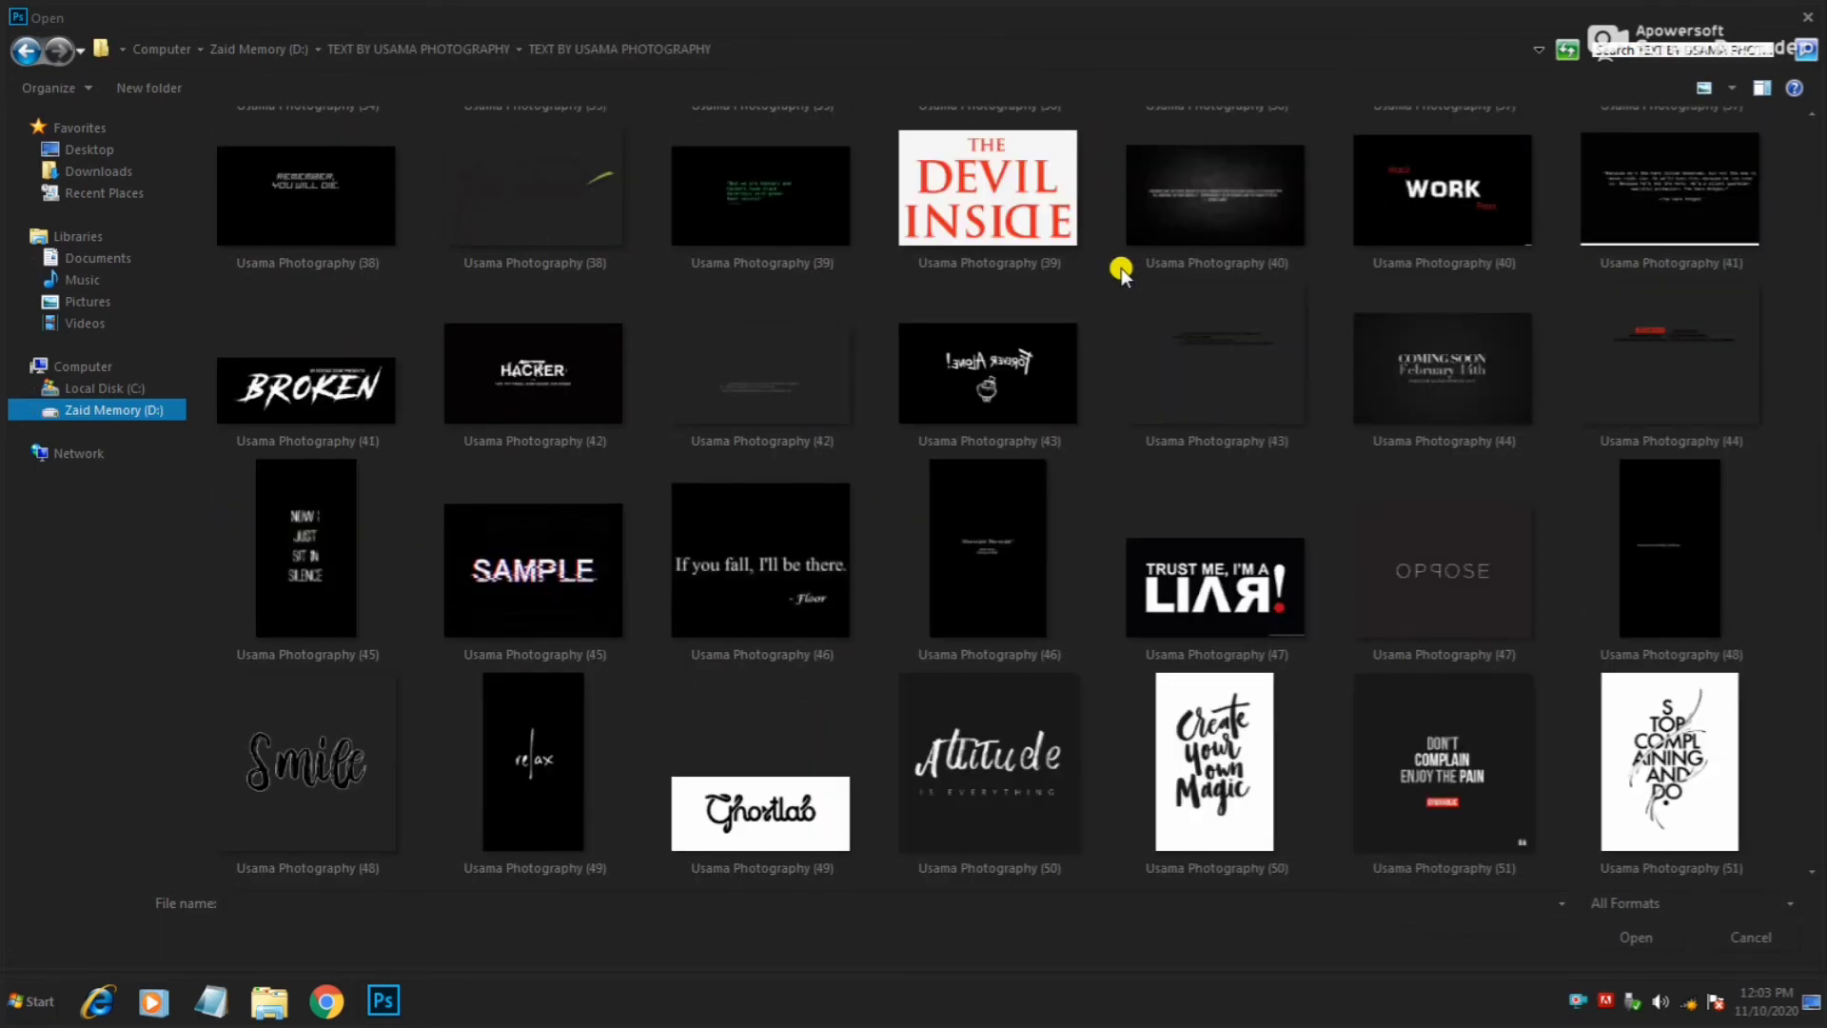
pyautogui.scroll(-10, 1130, 267)
pyautogui.scroll(5, 1126, 271)
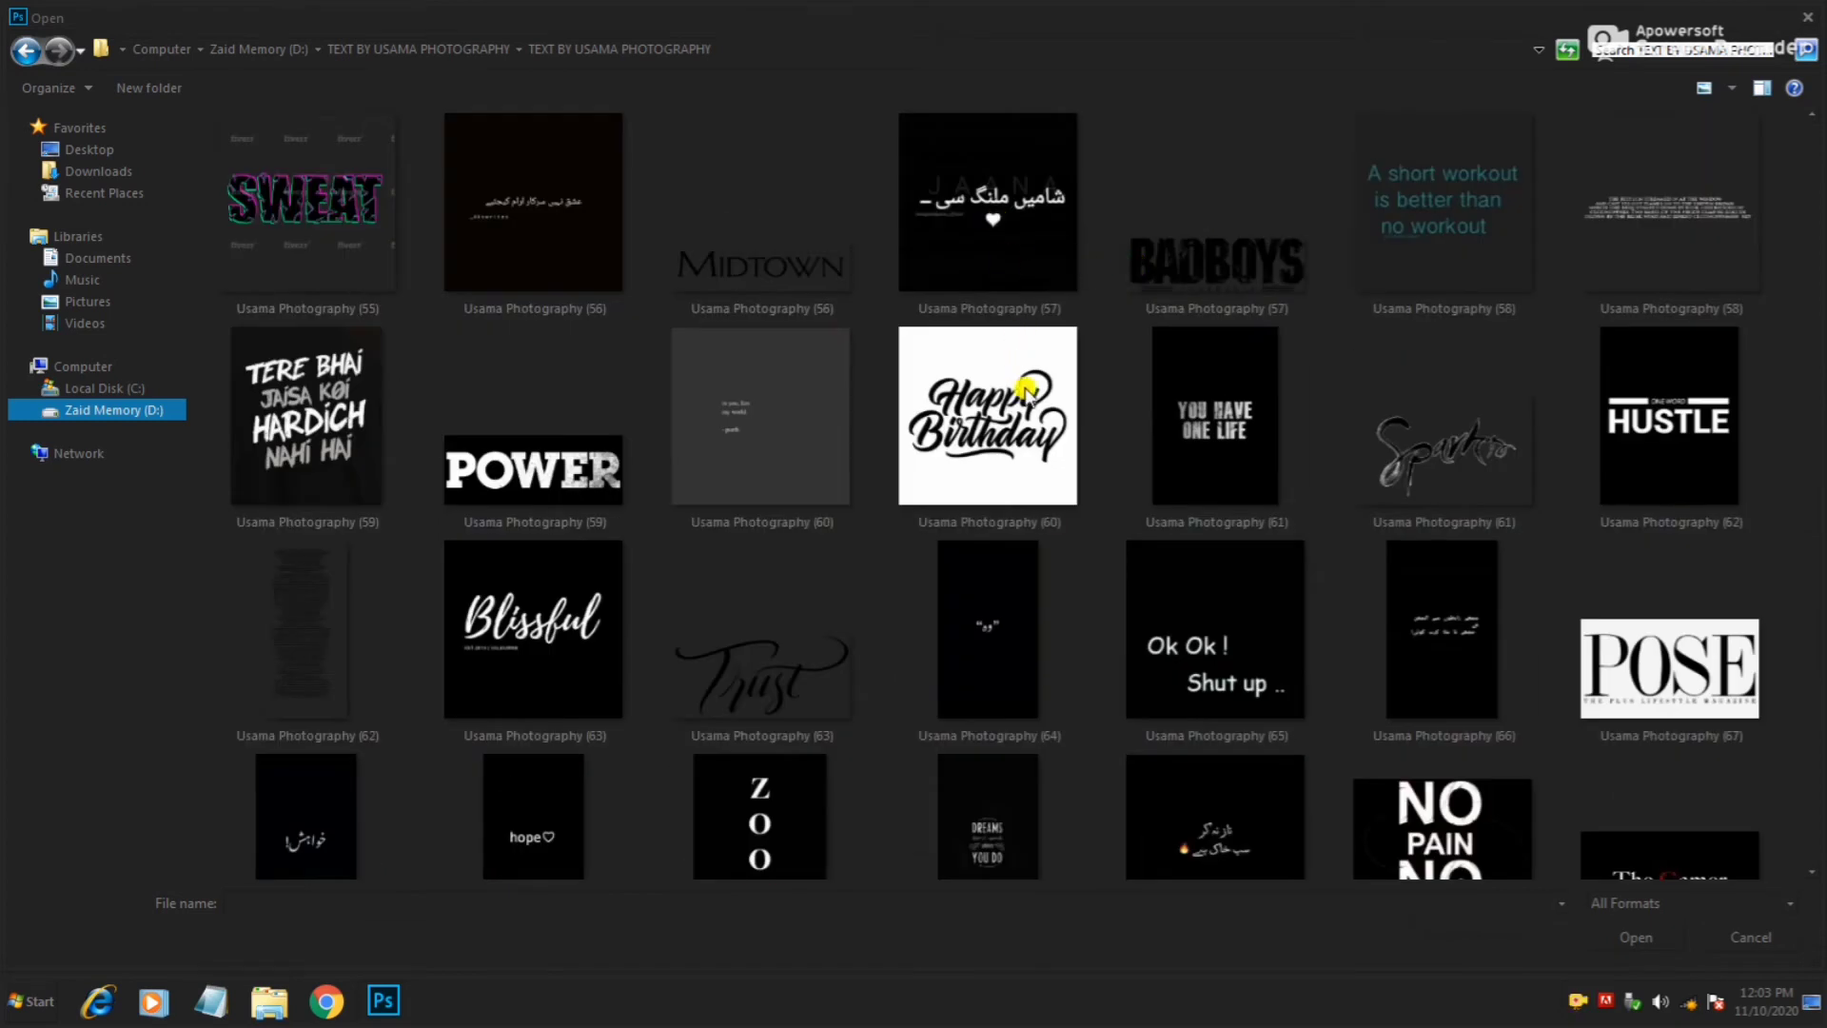
pyautogui.scroll(4, 1063, 407)
pyautogui.scroll(-3, 1056, 400)
pyautogui.scroll(-6, 1018, 324)
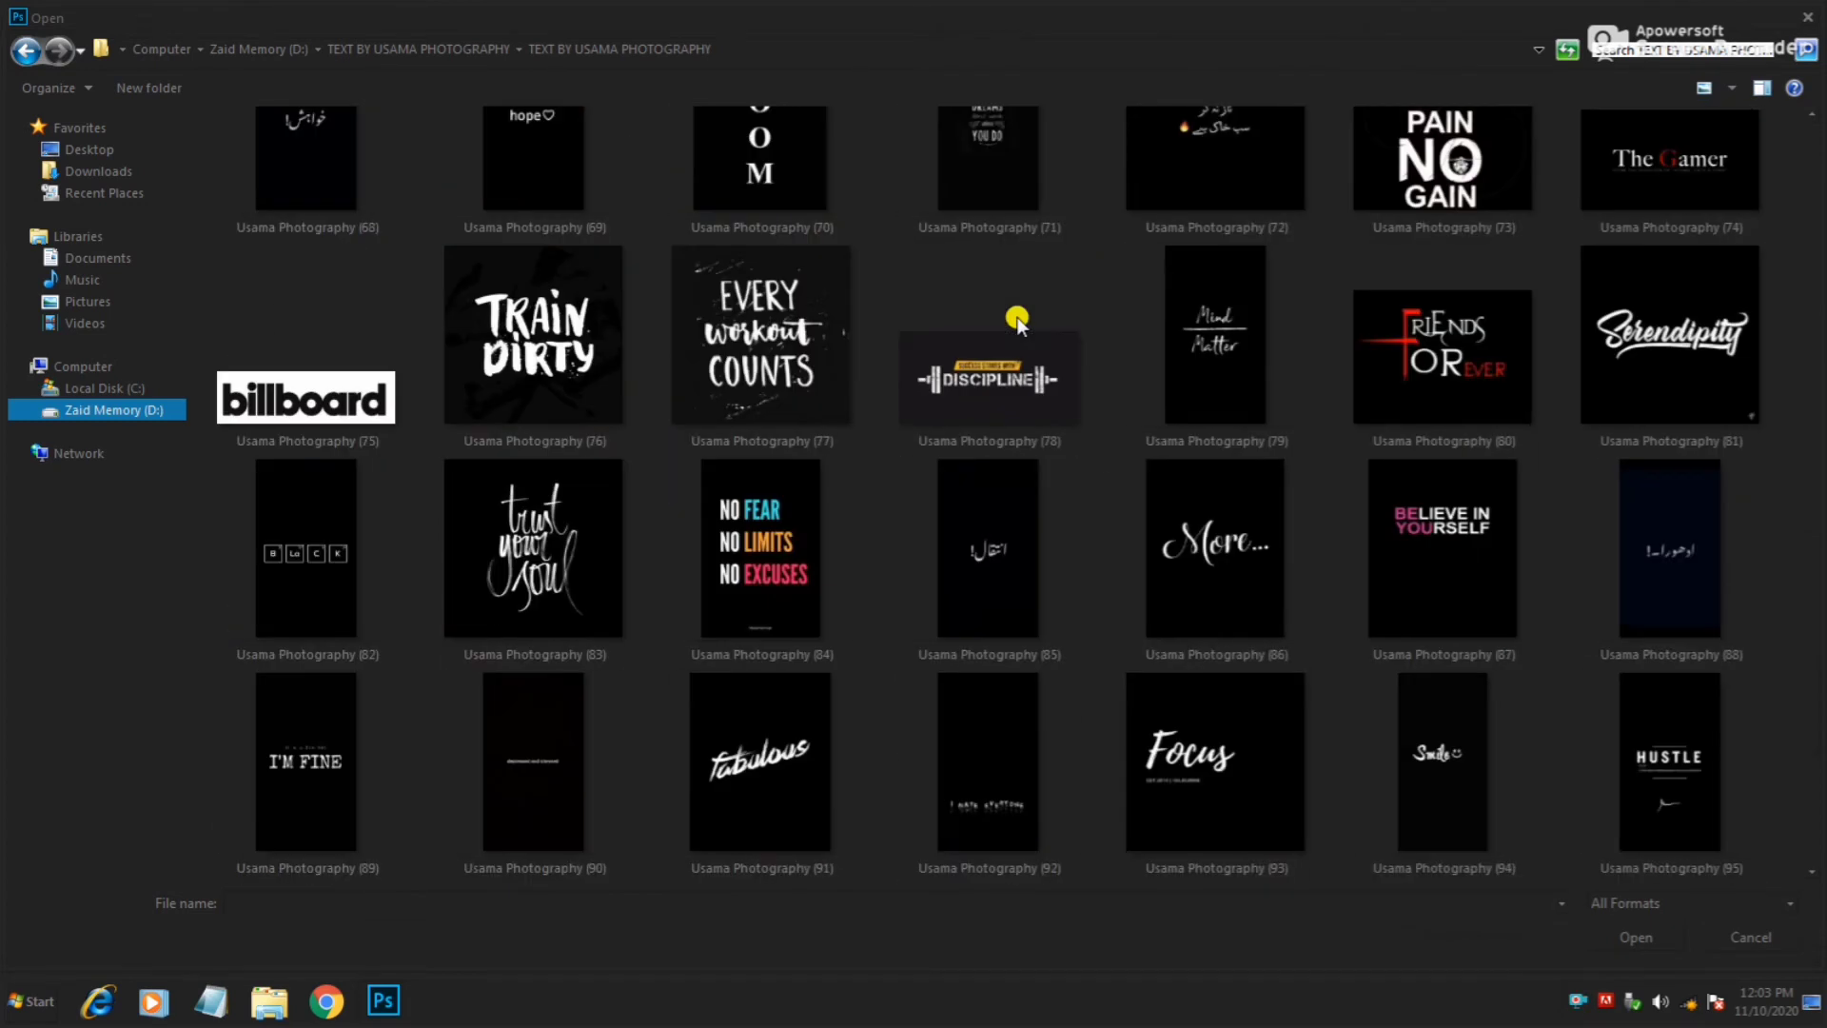
pyautogui.scroll(-3, 1017, 319)
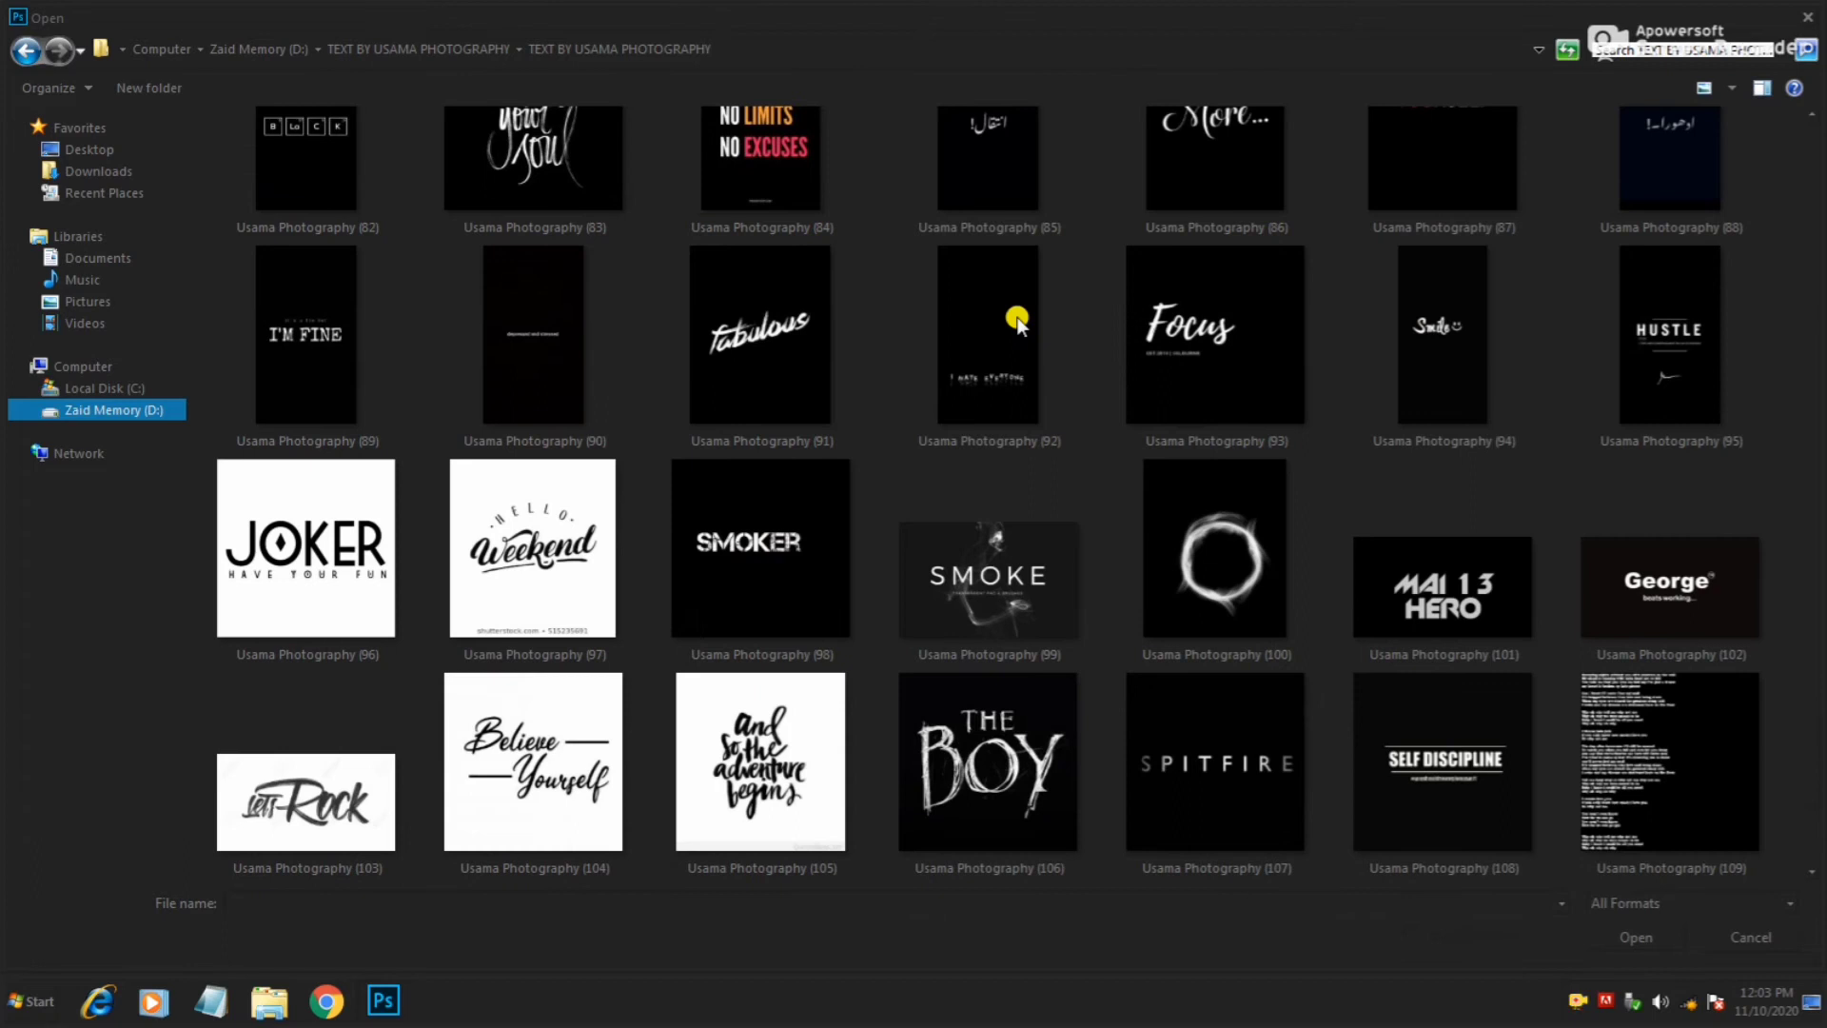
pyautogui.scroll(-3, 1017, 319)
pyautogui.scroll(8, 1017, 318)
pyautogui.scroll(8, 1017, 319)
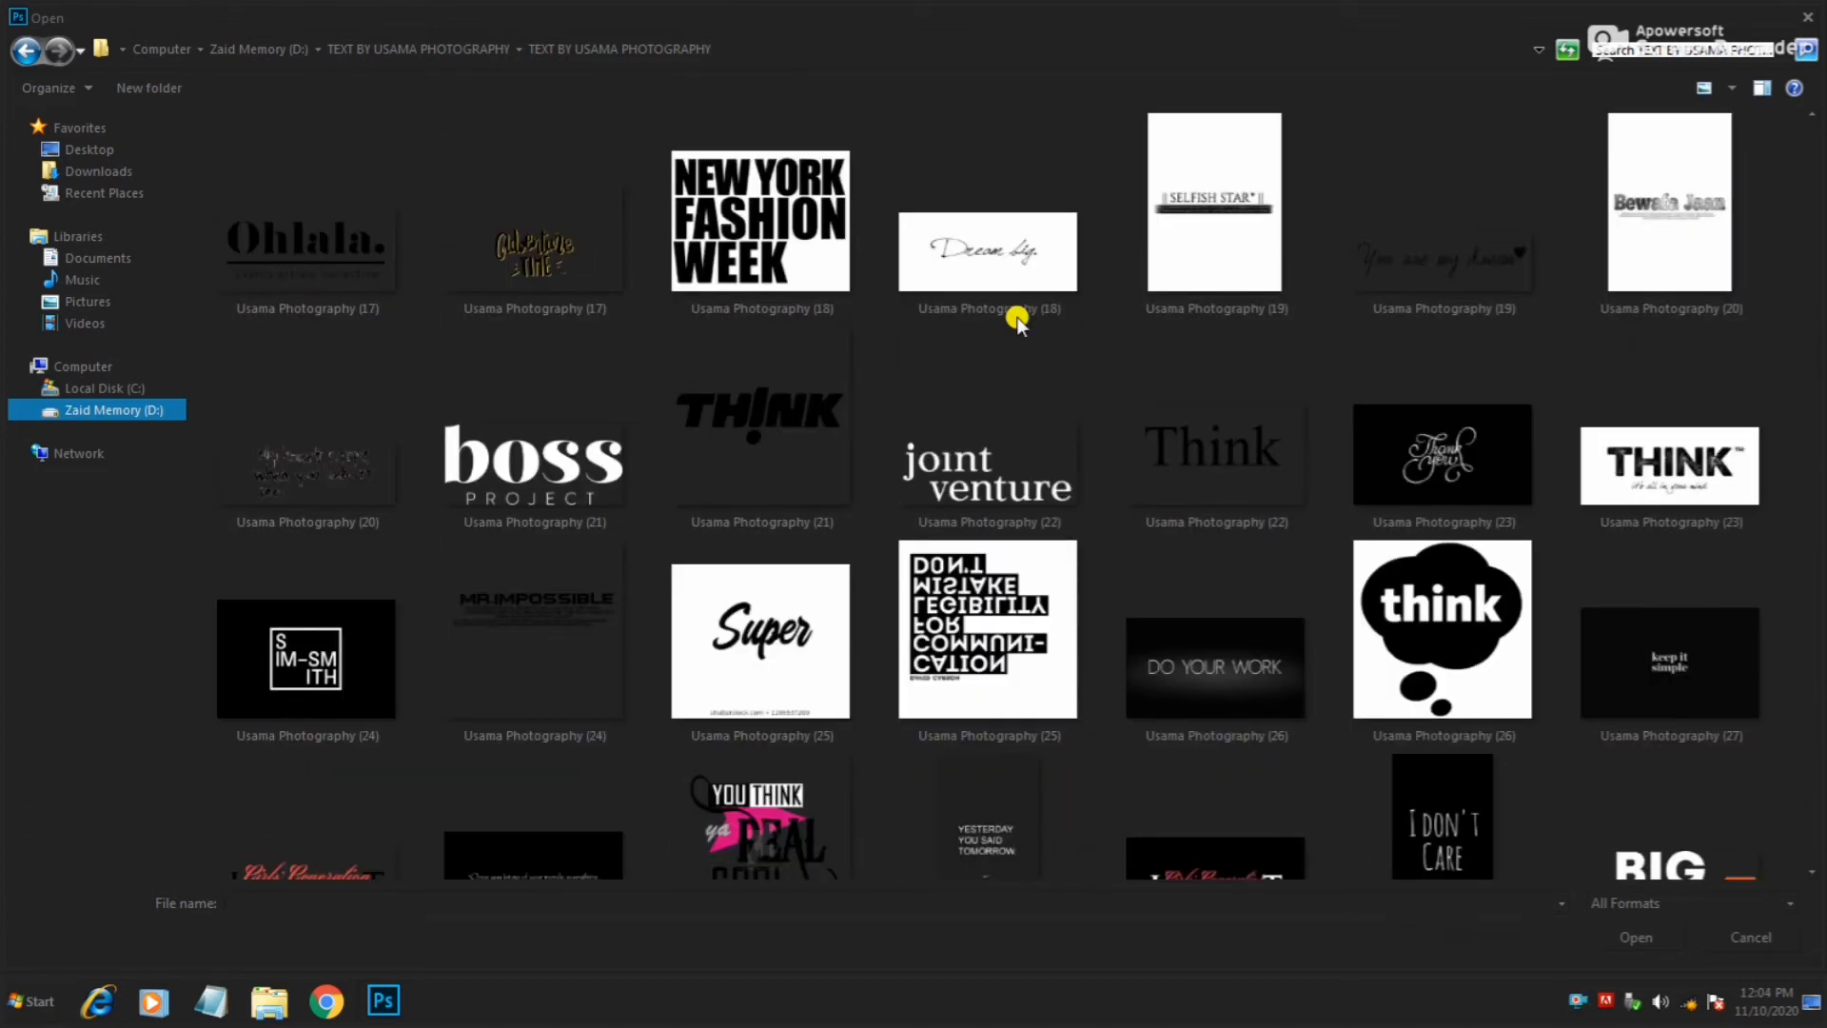
pyautogui.scroll(3, 1017, 320)
pyautogui.scroll(3, 1017, 321)
pyautogui.scroll(3, 1018, 321)
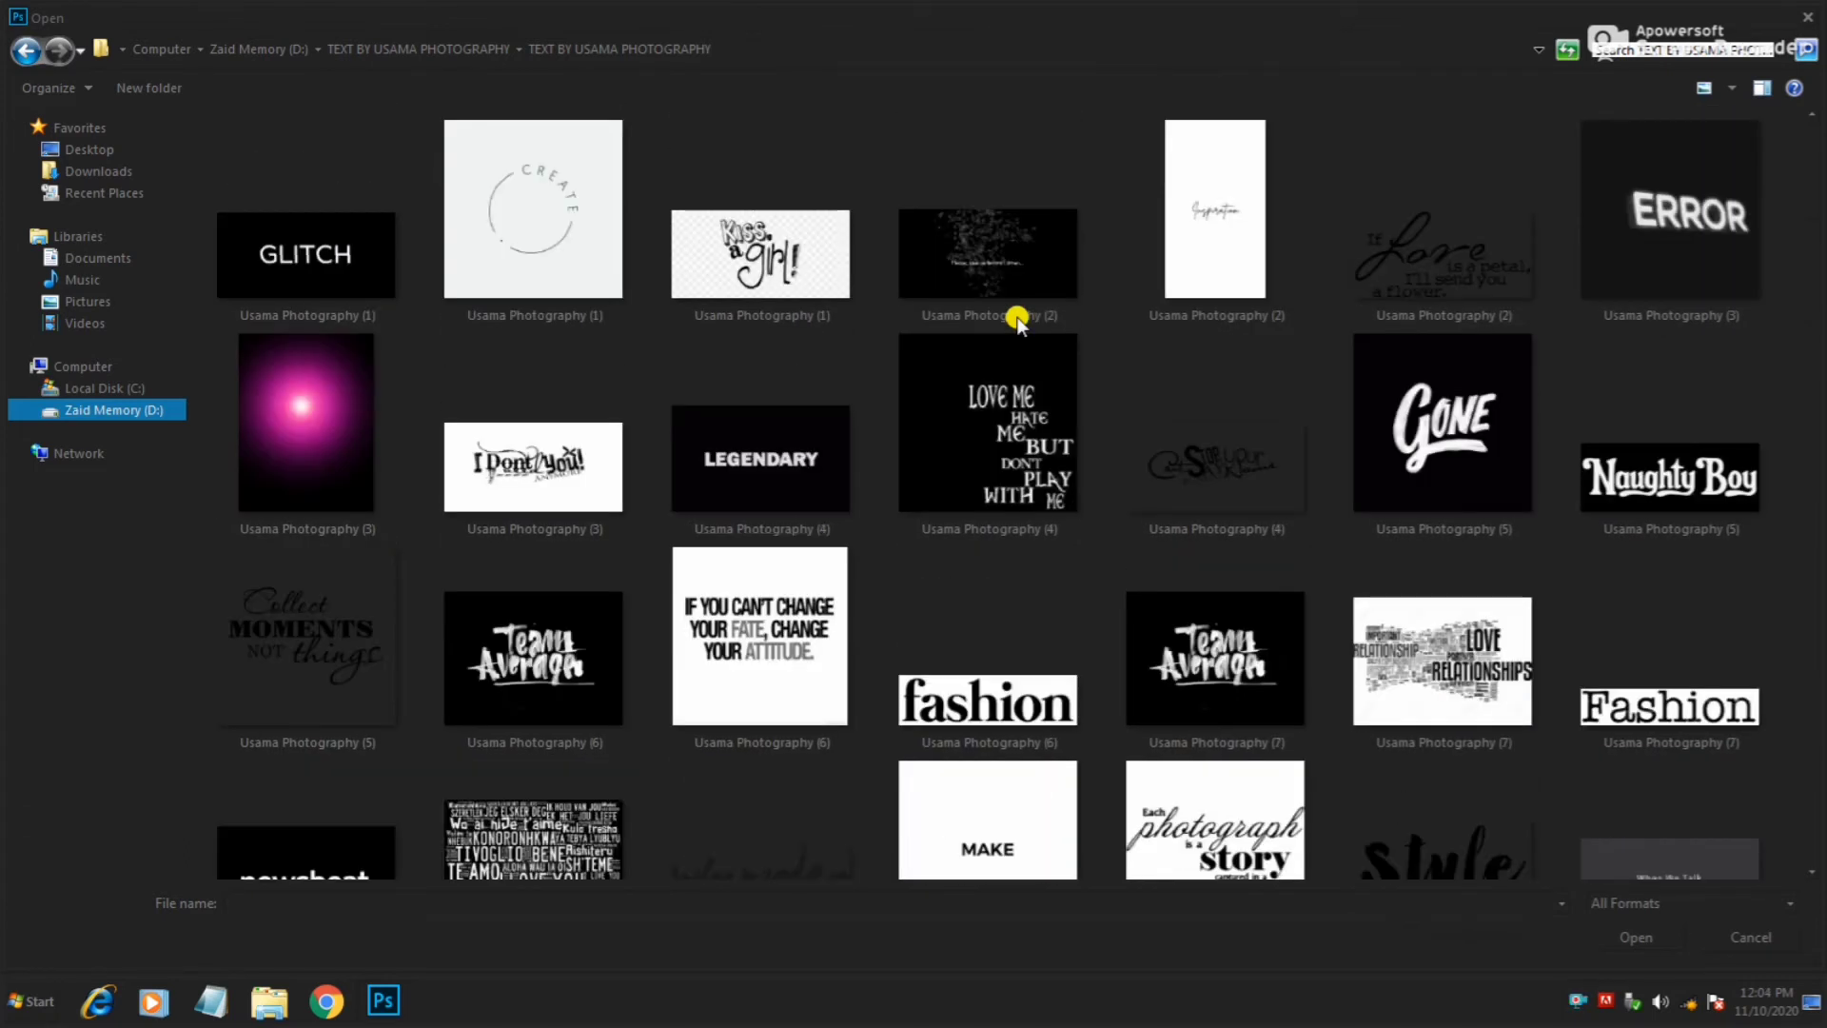
pyautogui.scroll(-5, 1017, 320)
pyautogui.scroll(-3, 1018, 321)
pyautogui.scroll(-3, 1017, 321)
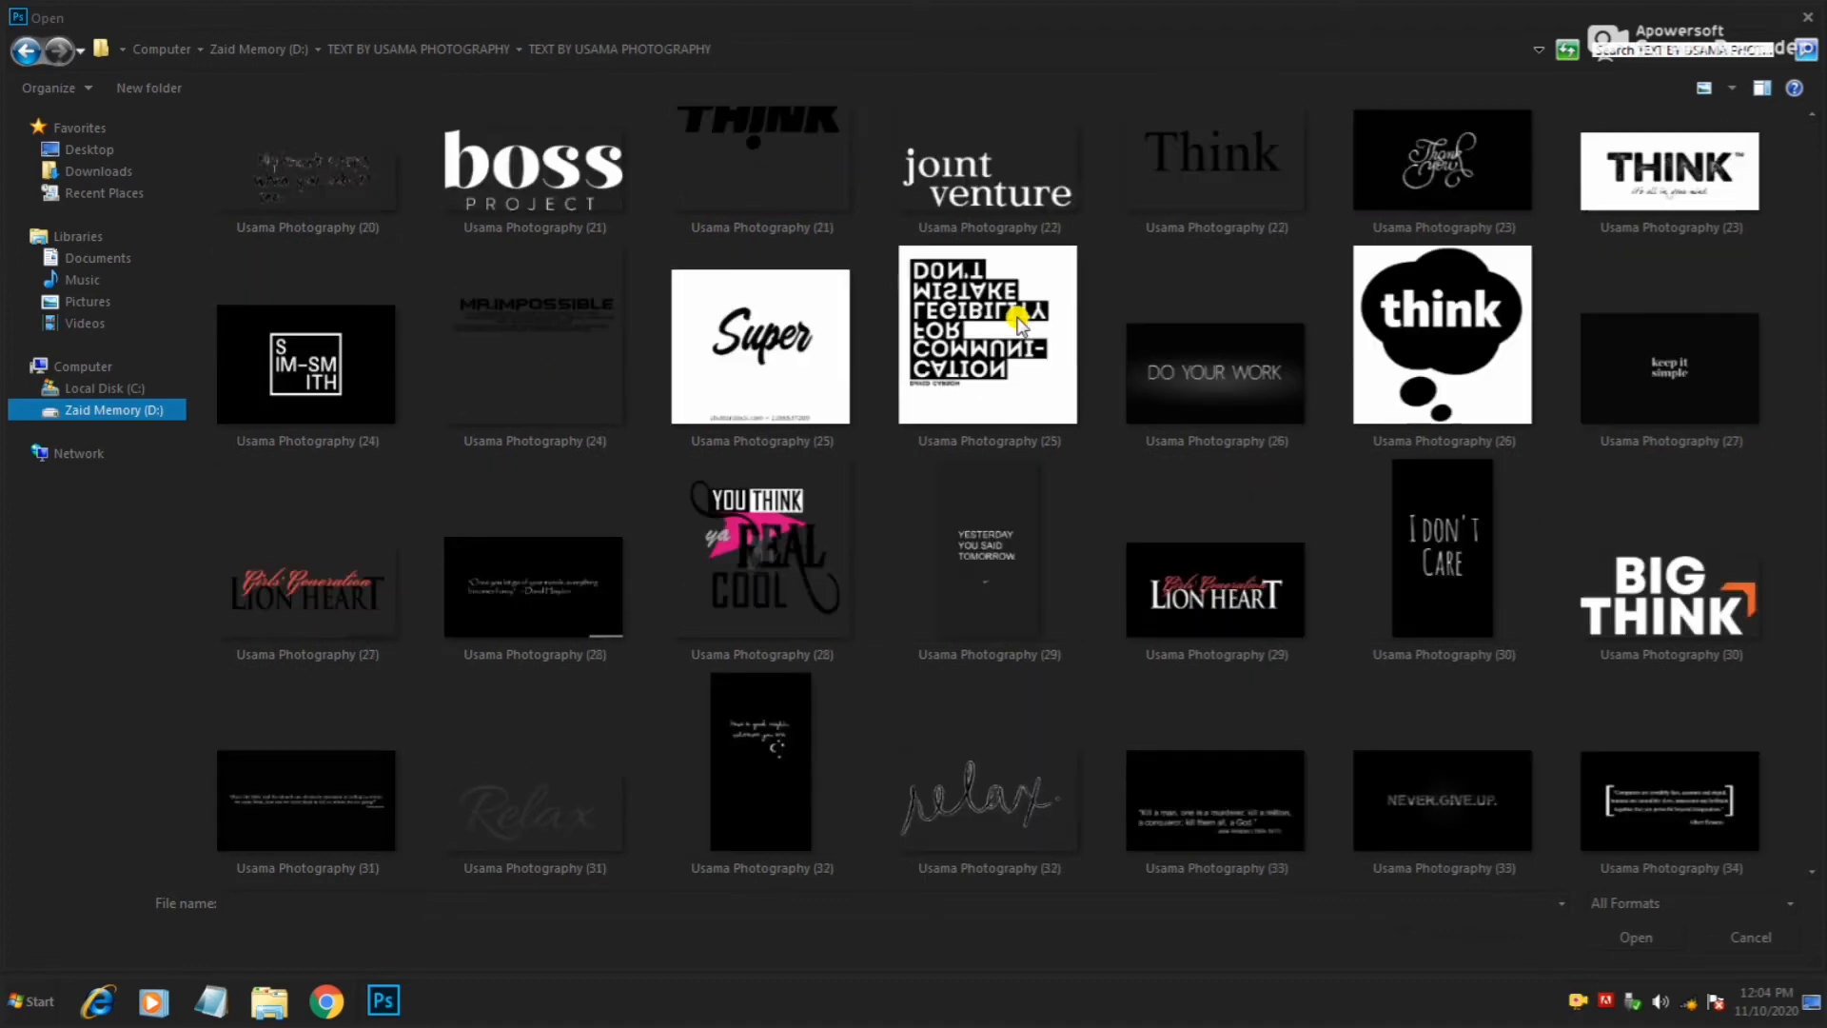
pyautogui.scroll(-3, 1017, 321)
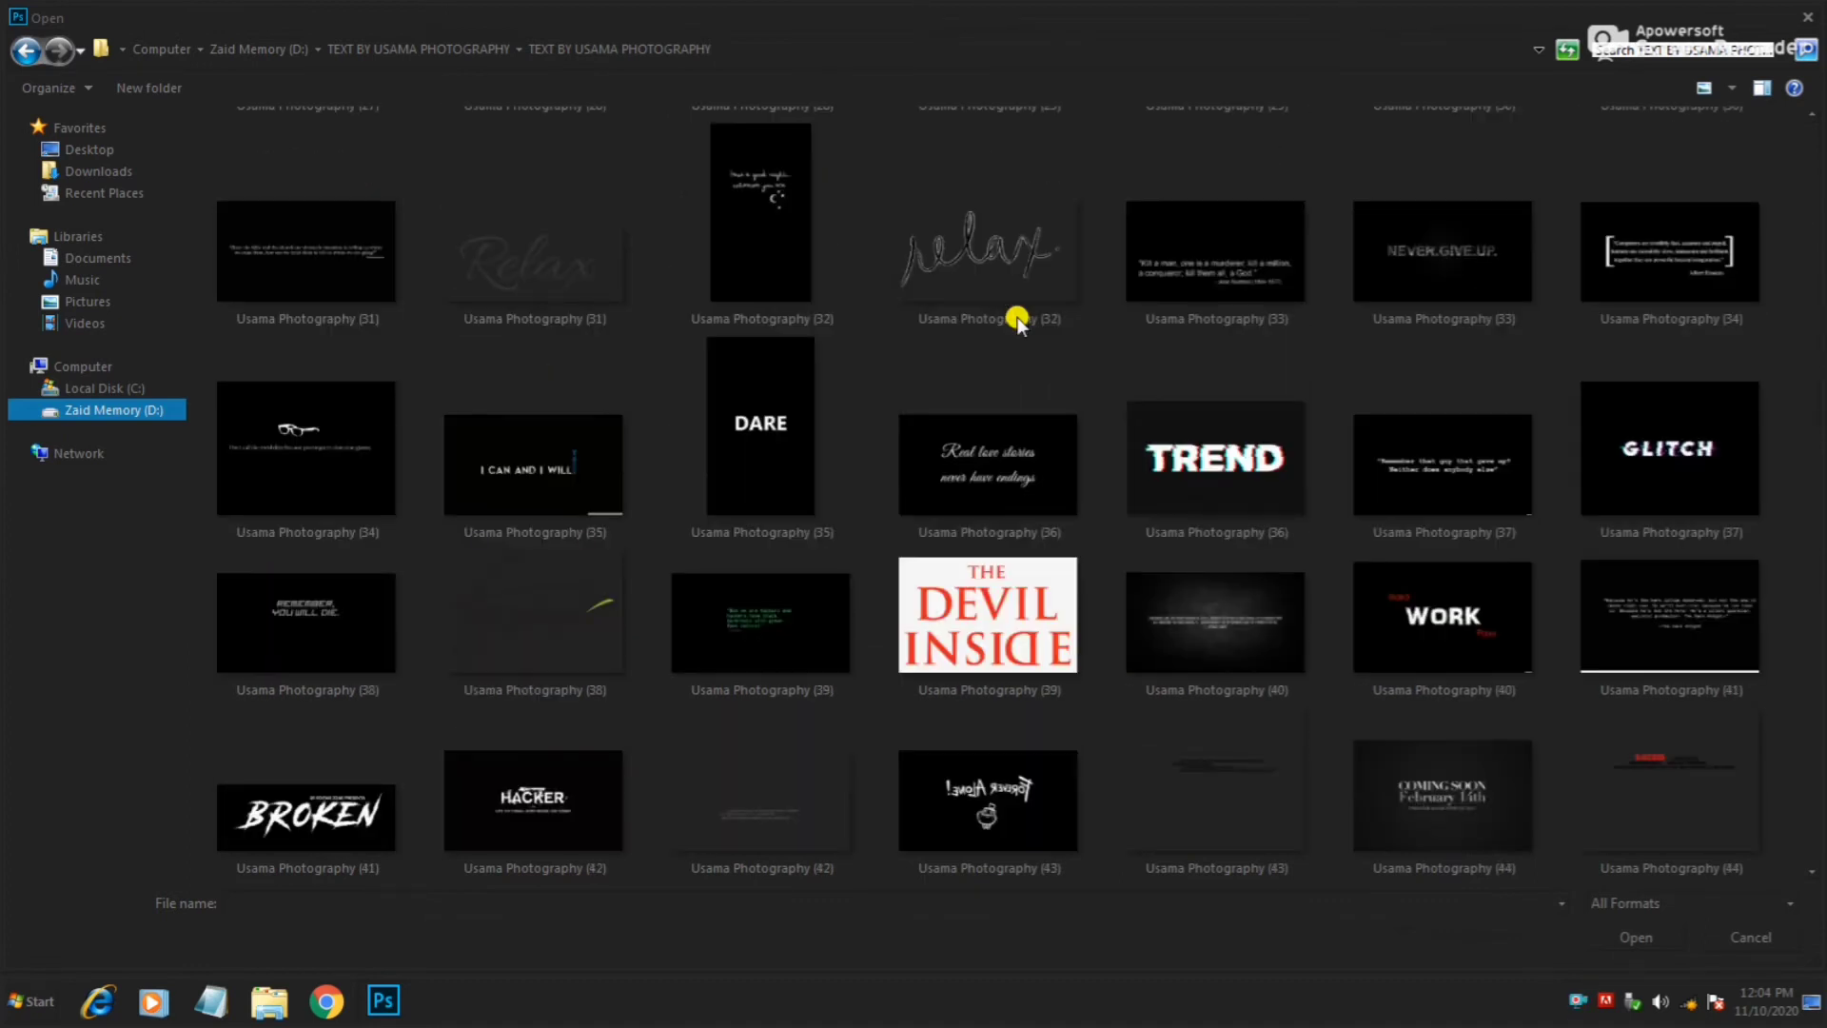
pyautogui.scroll(-4, 1017, 321)
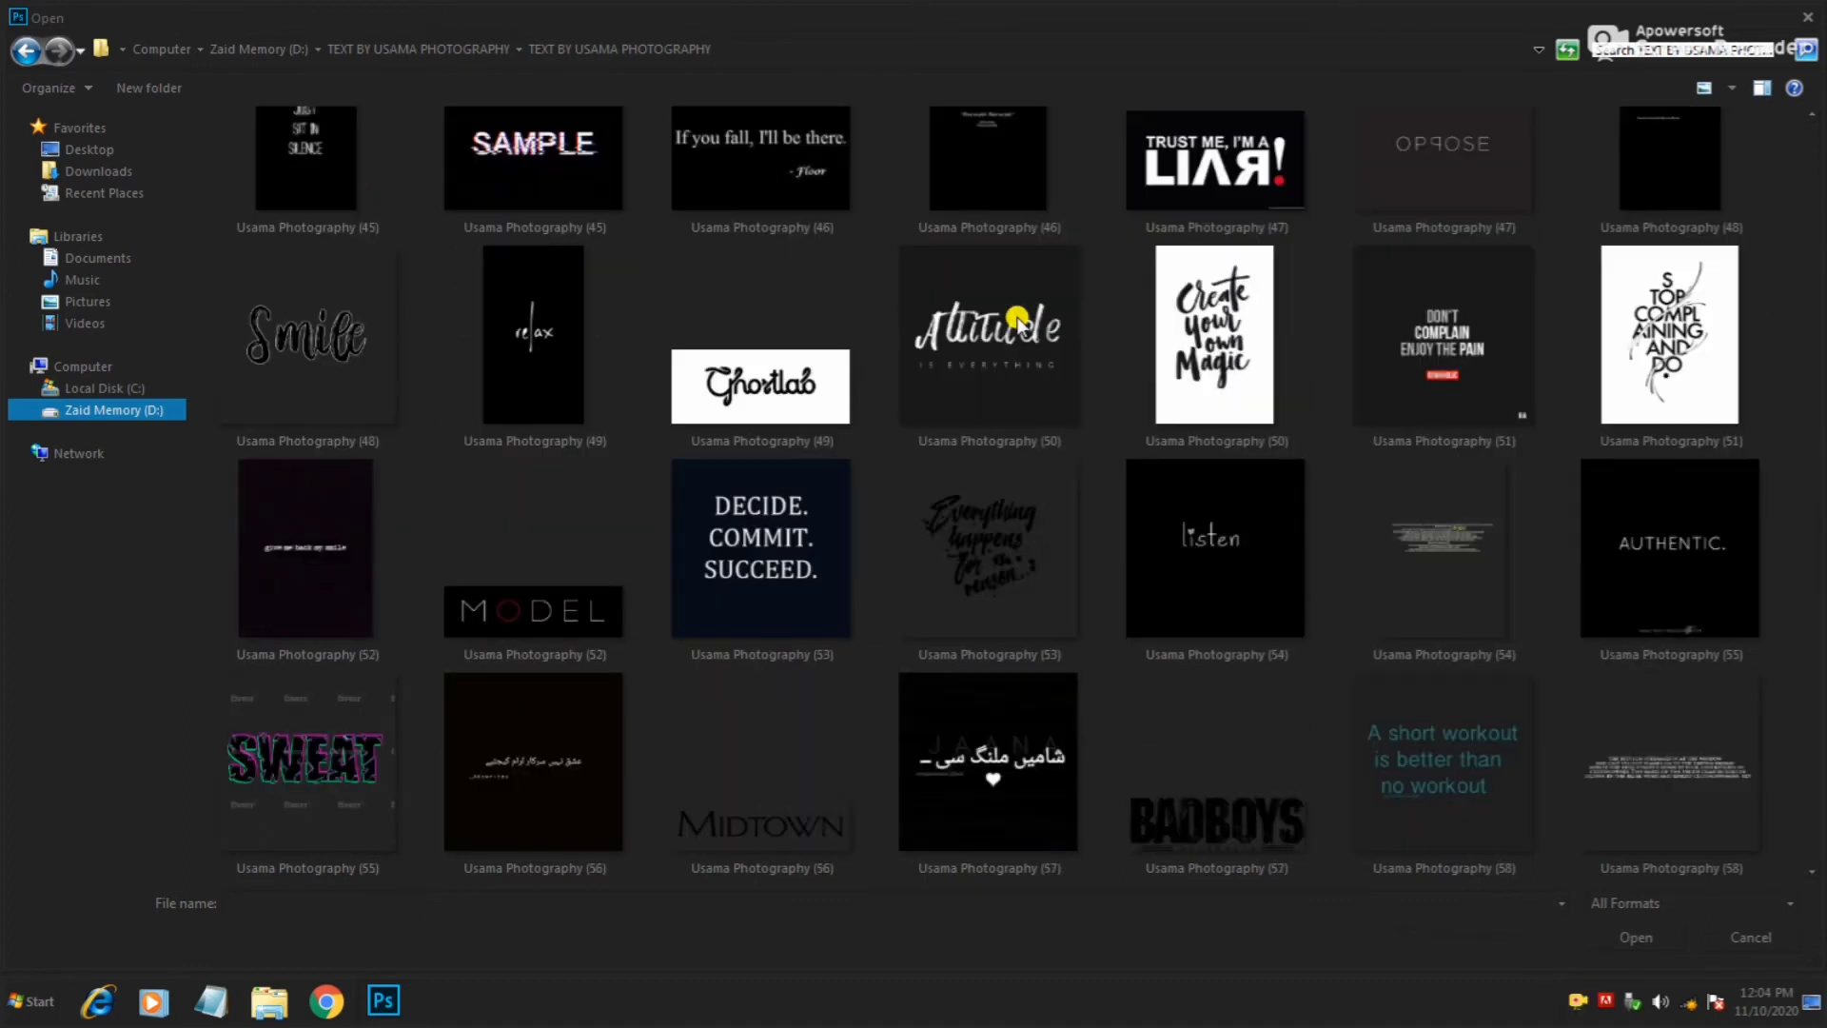
pyautogui.scroll(-4, 1017, 320)
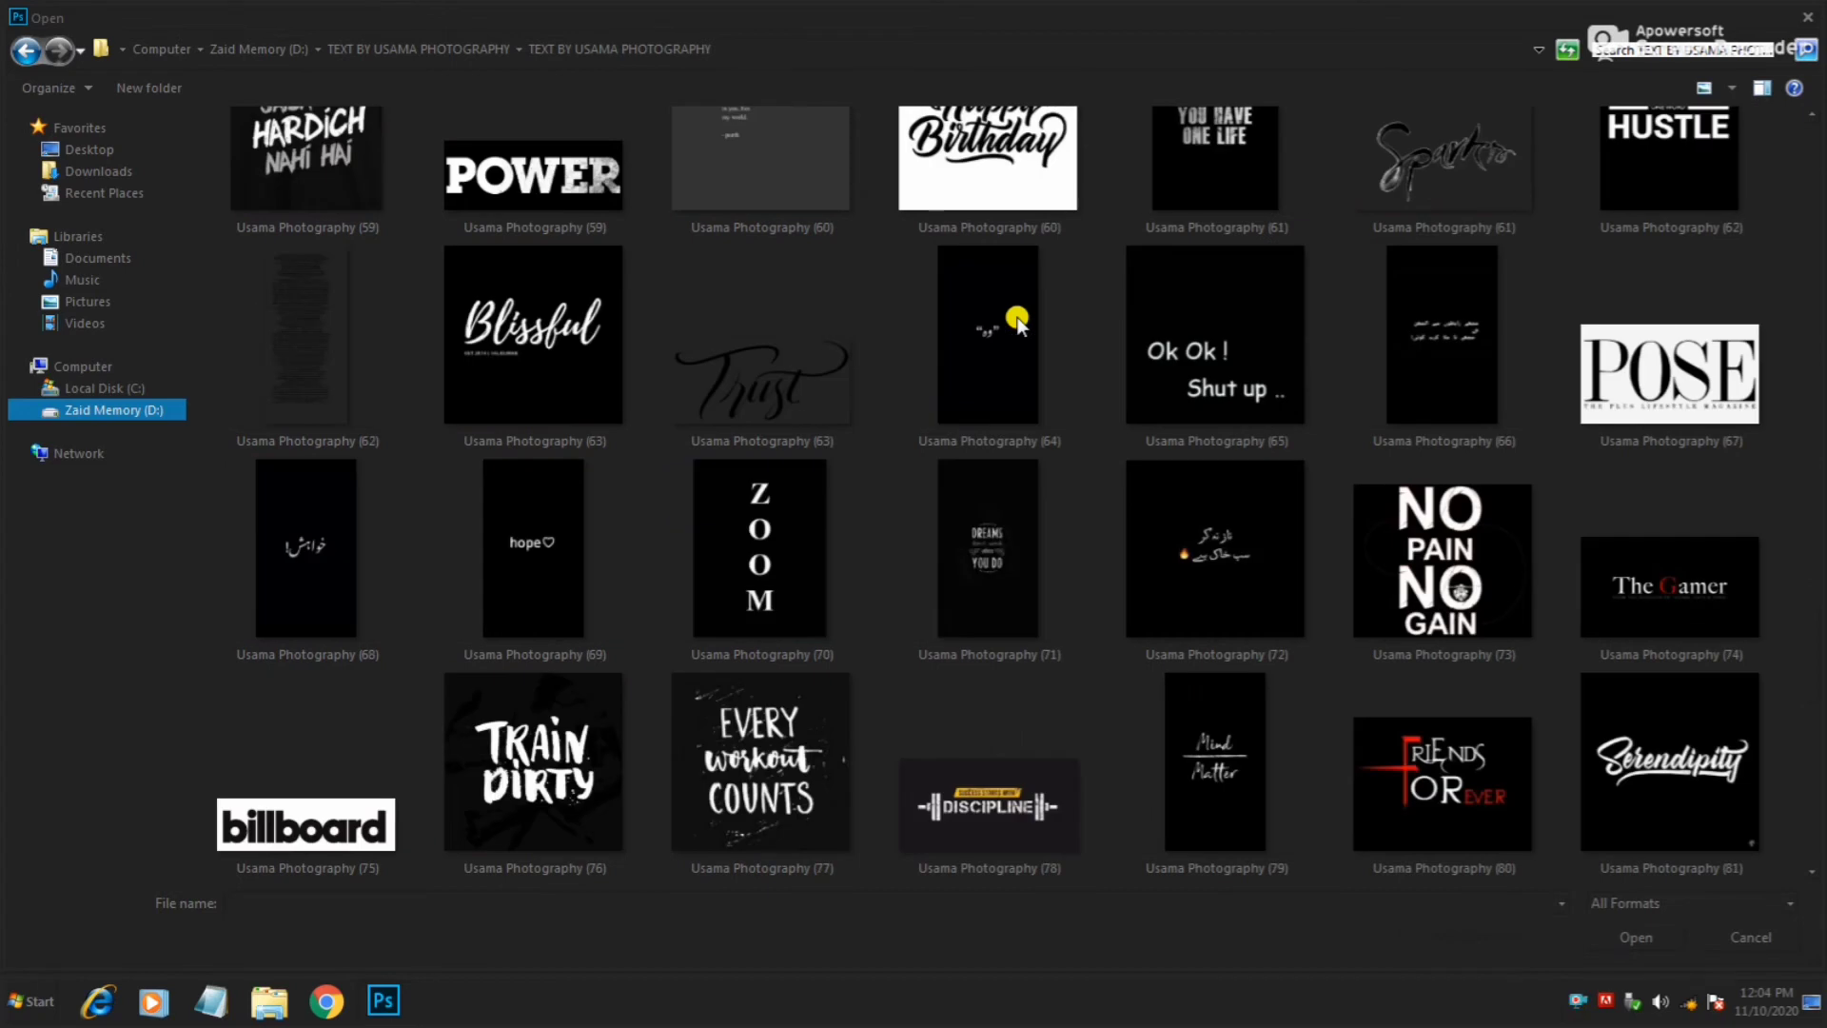
pyautogui.scroll(1, 1017, 321)
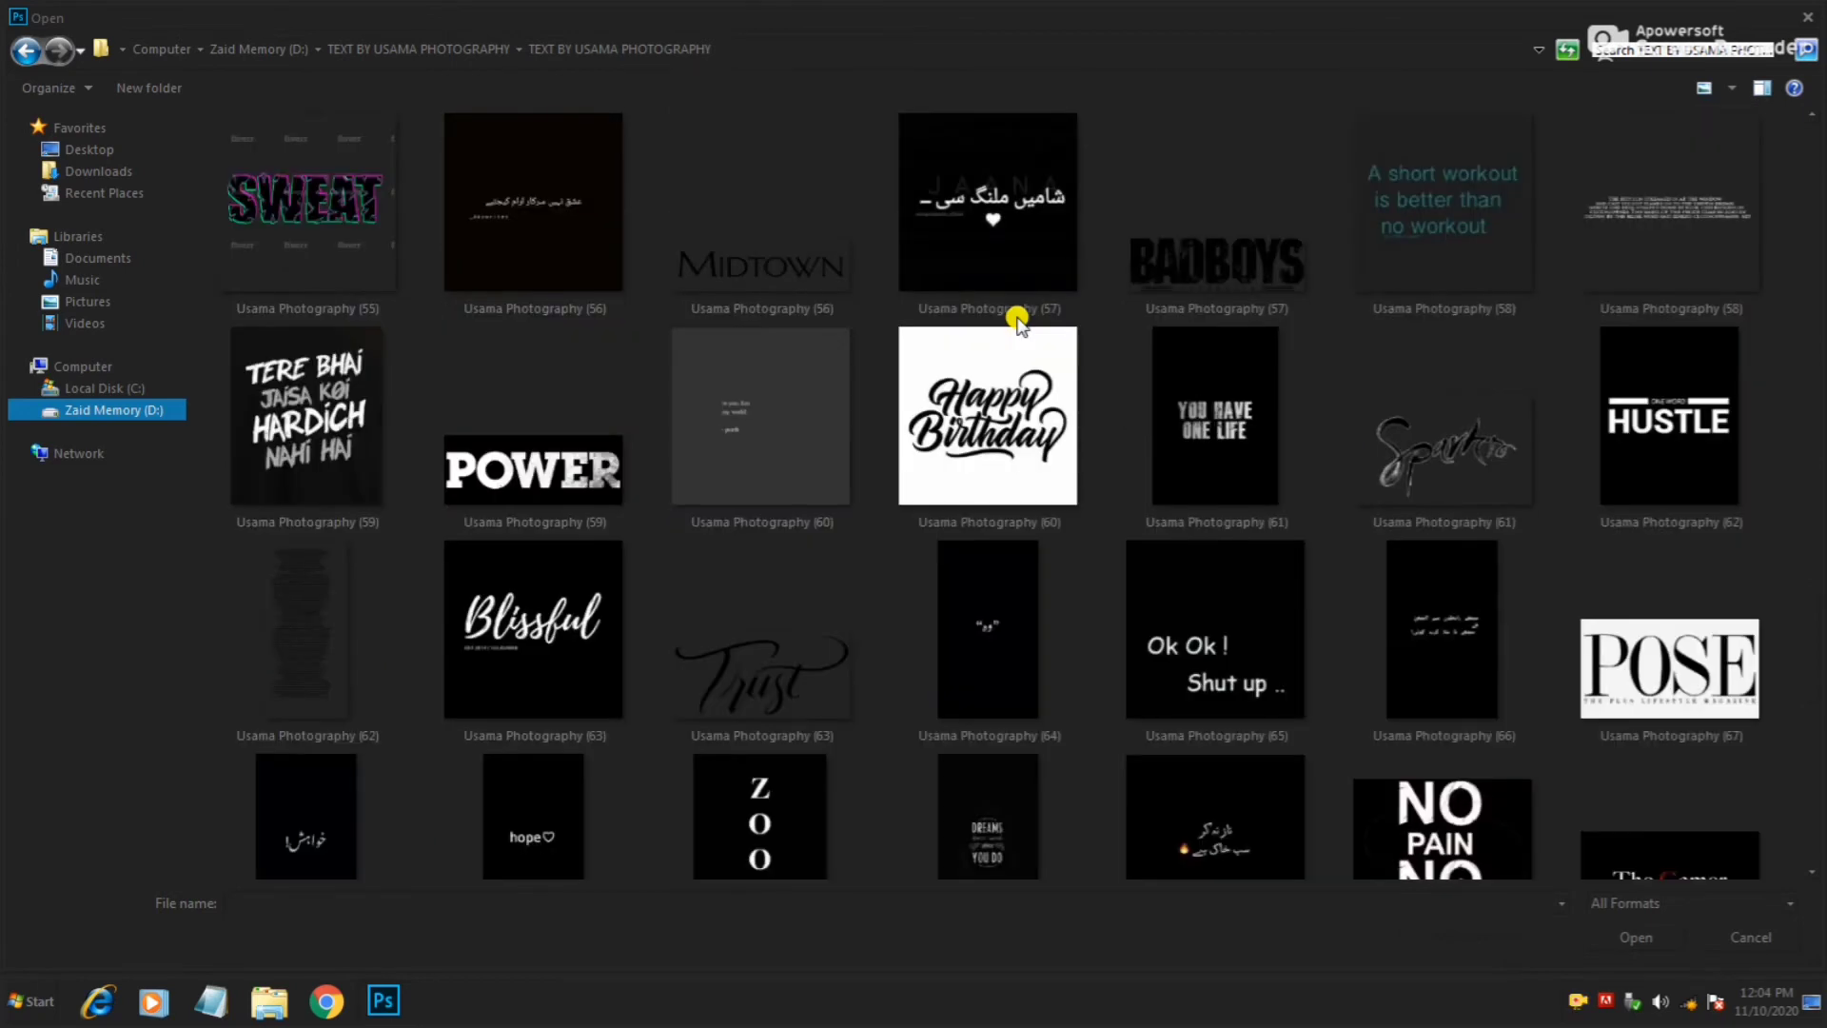
pyautogui.scroll(-3, 1017, 321)
pyautogui.scroll(-2, 1017, 320)
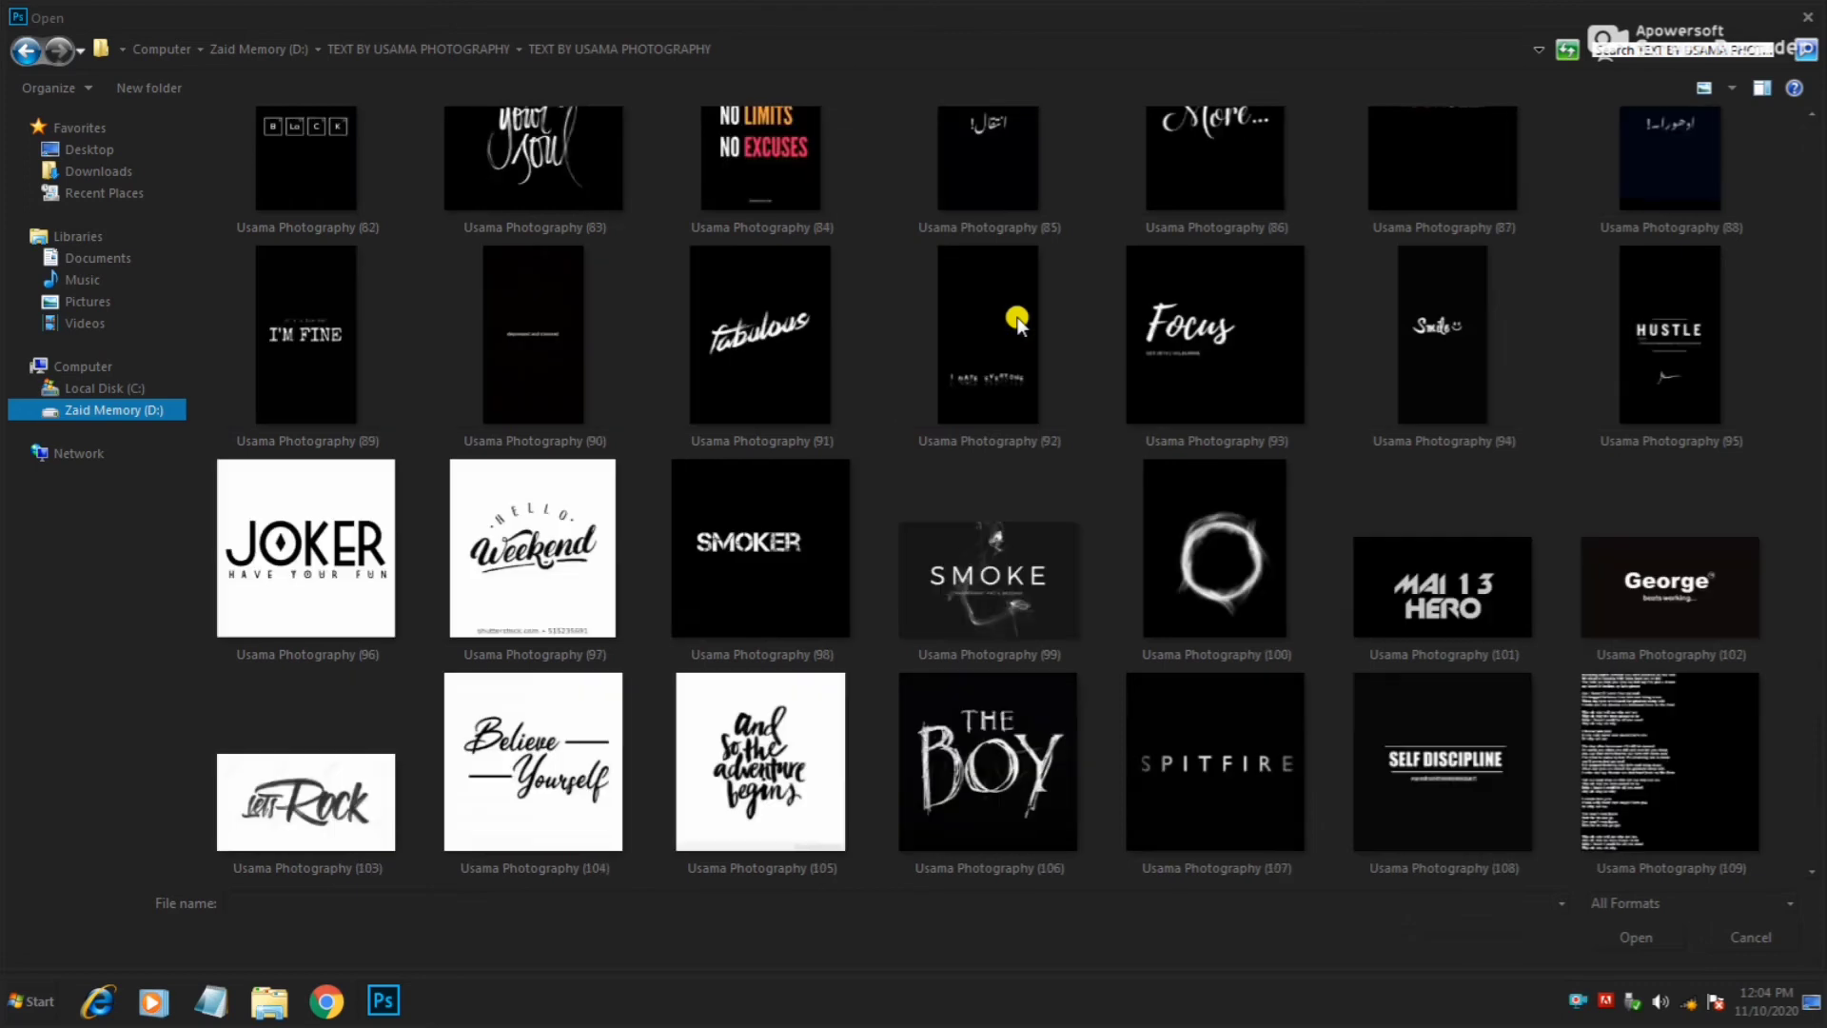
pyautogui.scroll(5, 1017, 321)
pyautogui.scroll(2, 1017, 321)
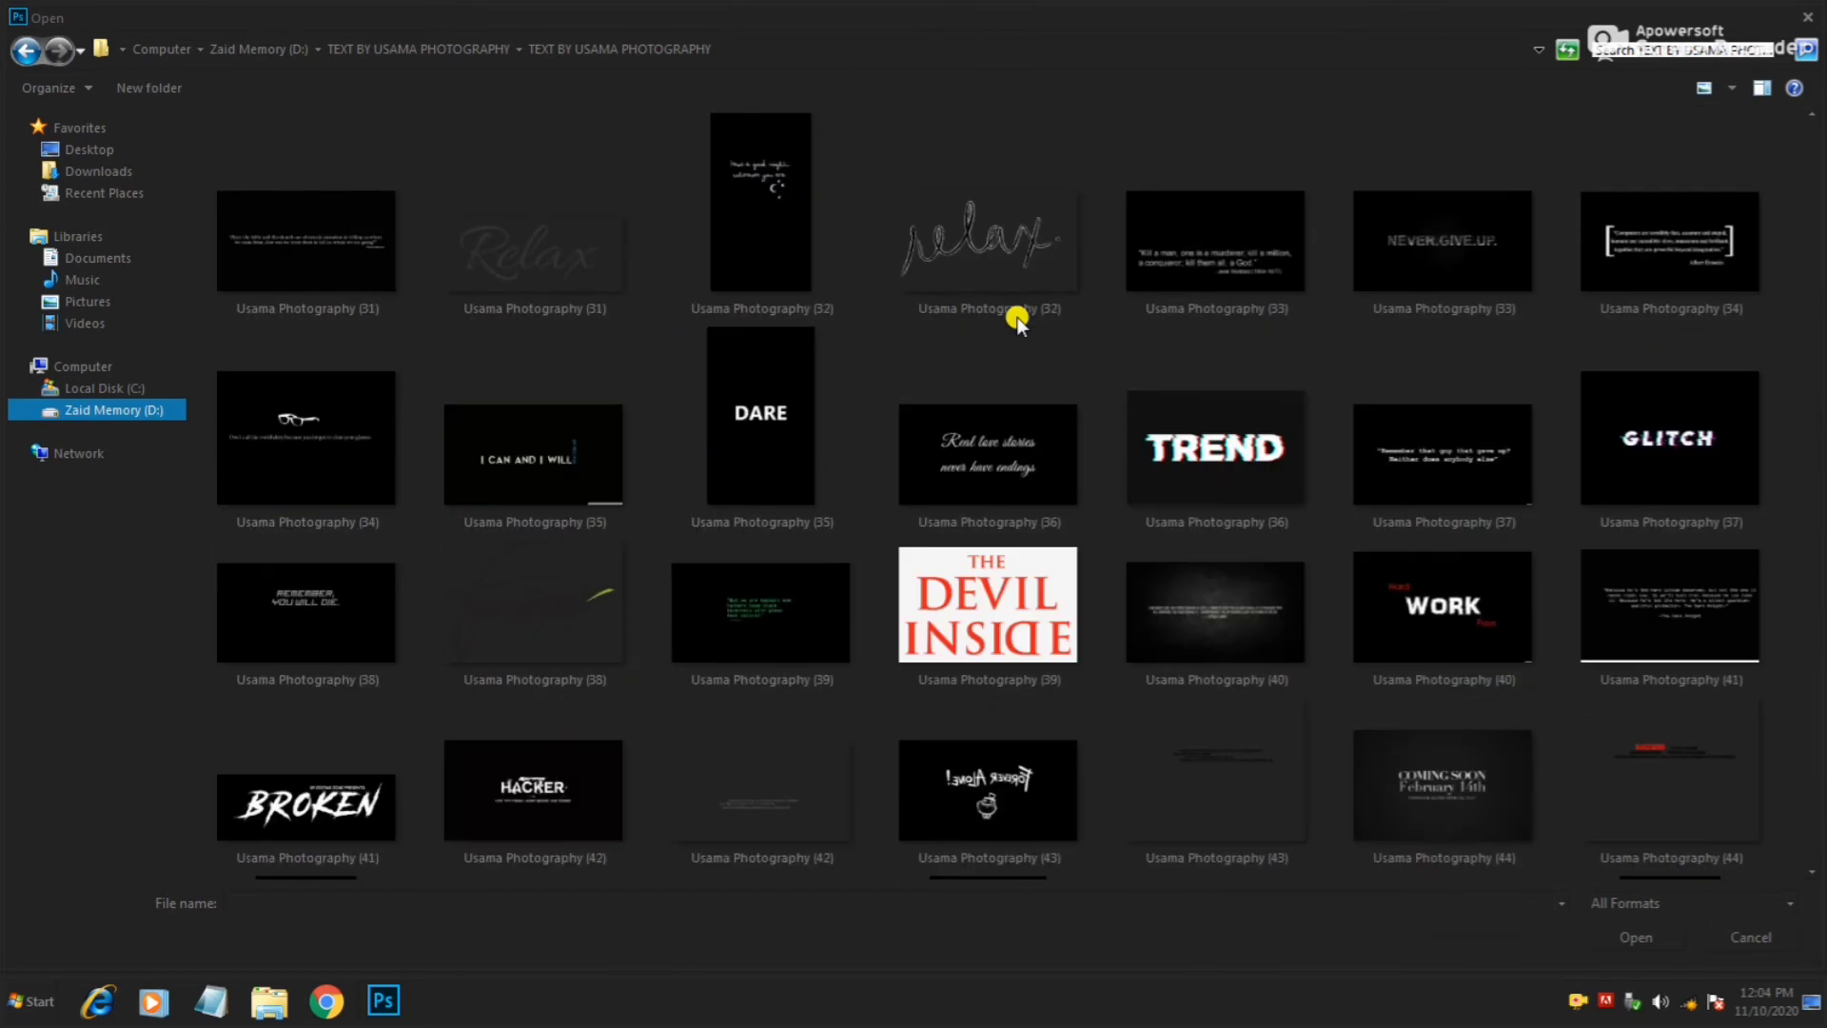
pyautogui.scroll(2, 1017, 320)
pyautogui.scroll(2, 1018, 321)
pyautogui.scroll(2, 1017, 321)
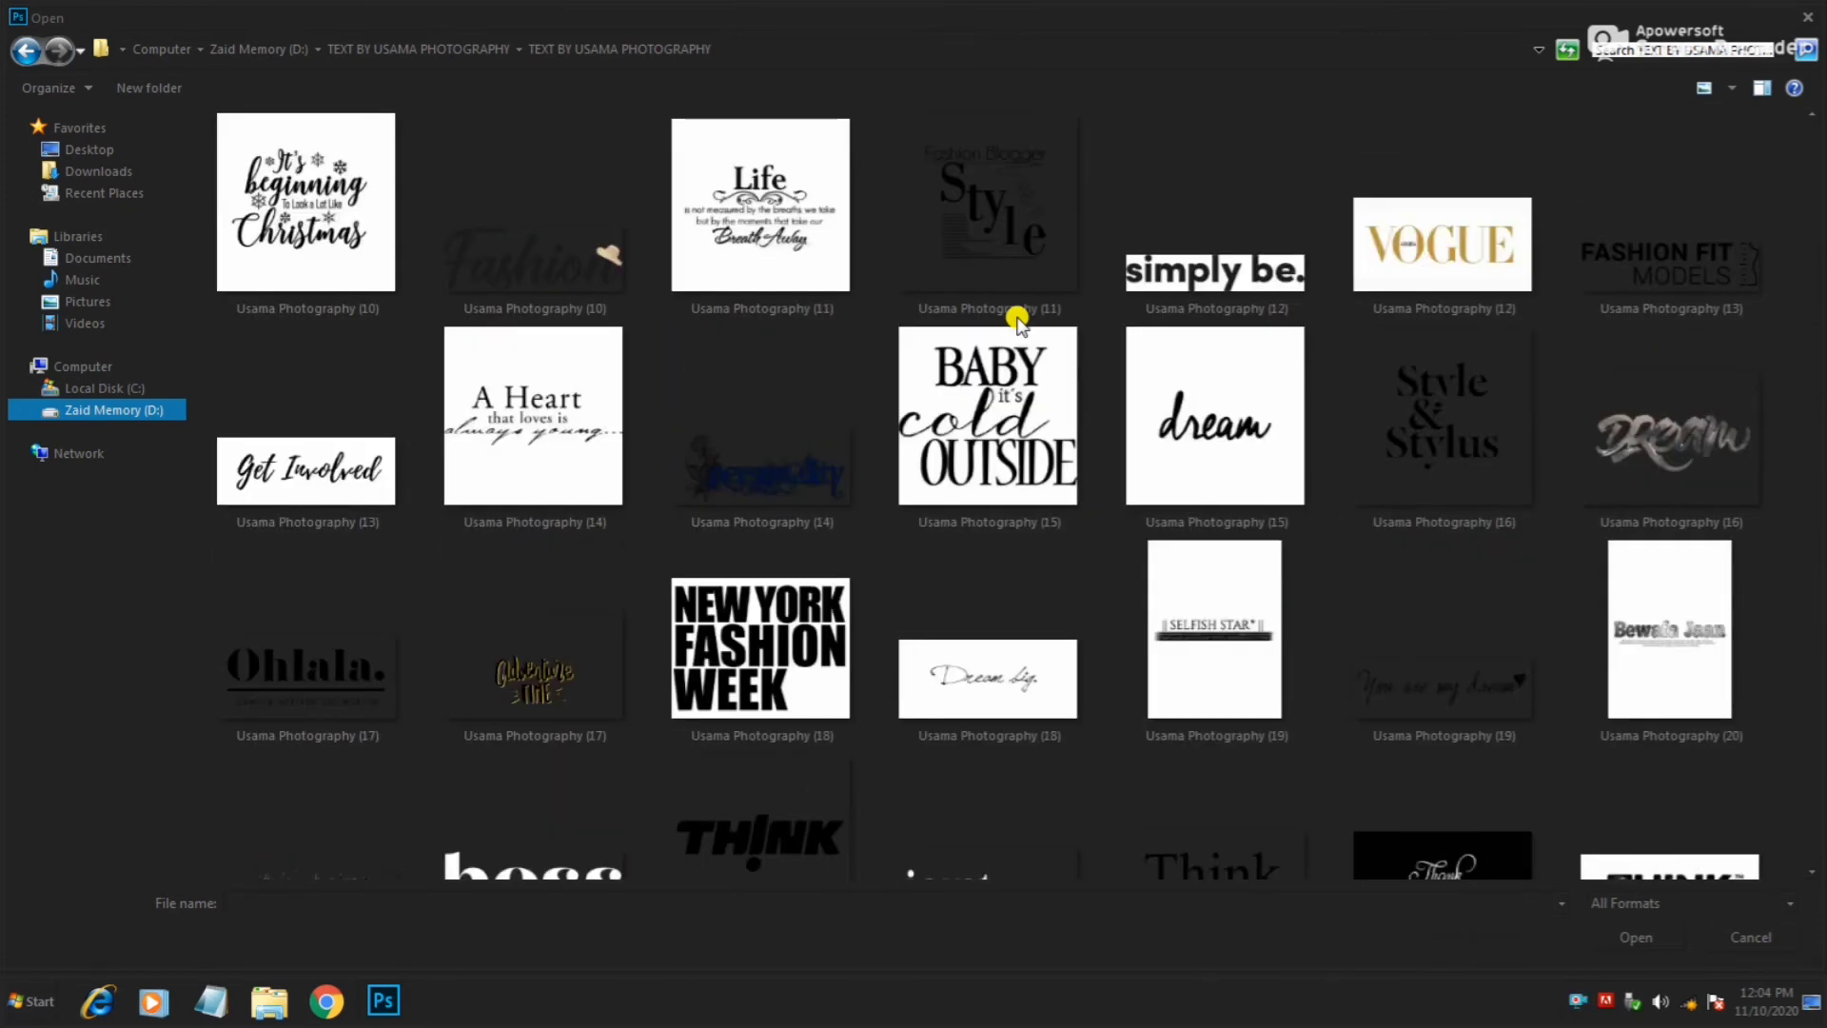
pyautogui.scroll(2, 1018, 320)
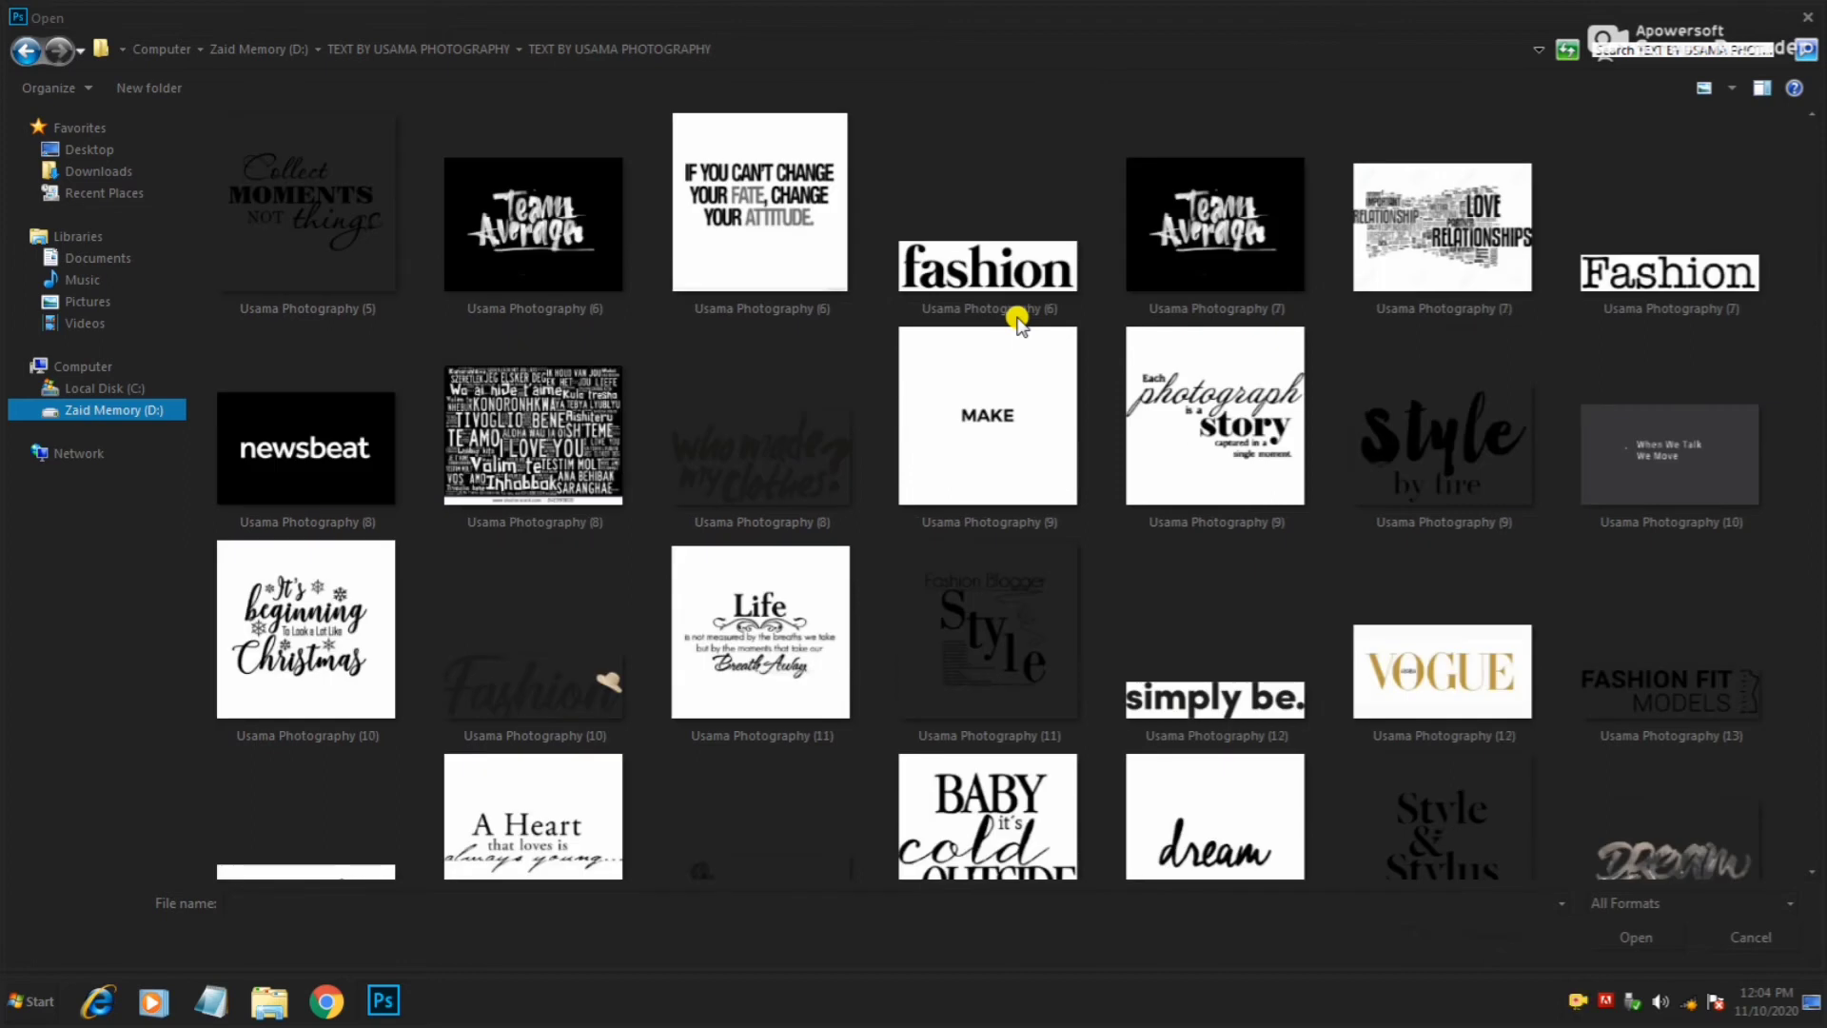
pyautogui.scroll(2, 1017, 320)
pyautogui.scroll(-2, 1017, 320)
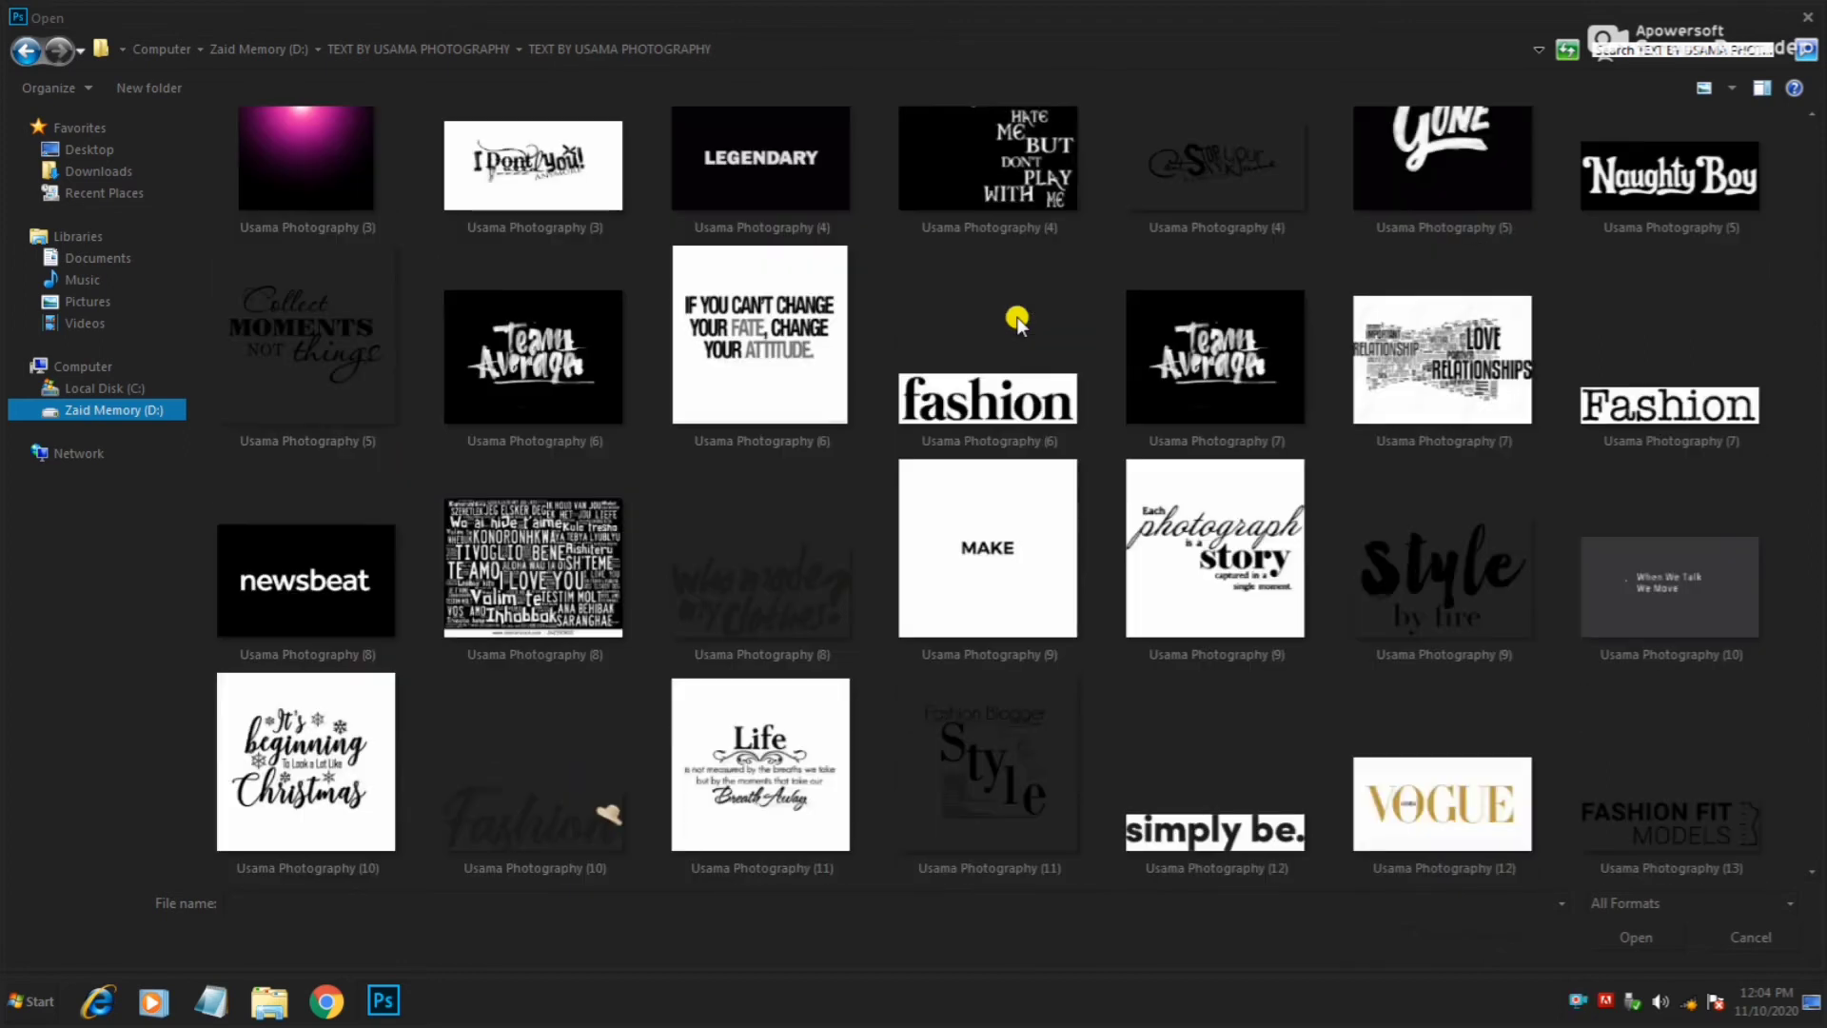
pyautogui.scroll(-2, 1017, 320)
pyautogui.scroll(-4, 1017, 321)
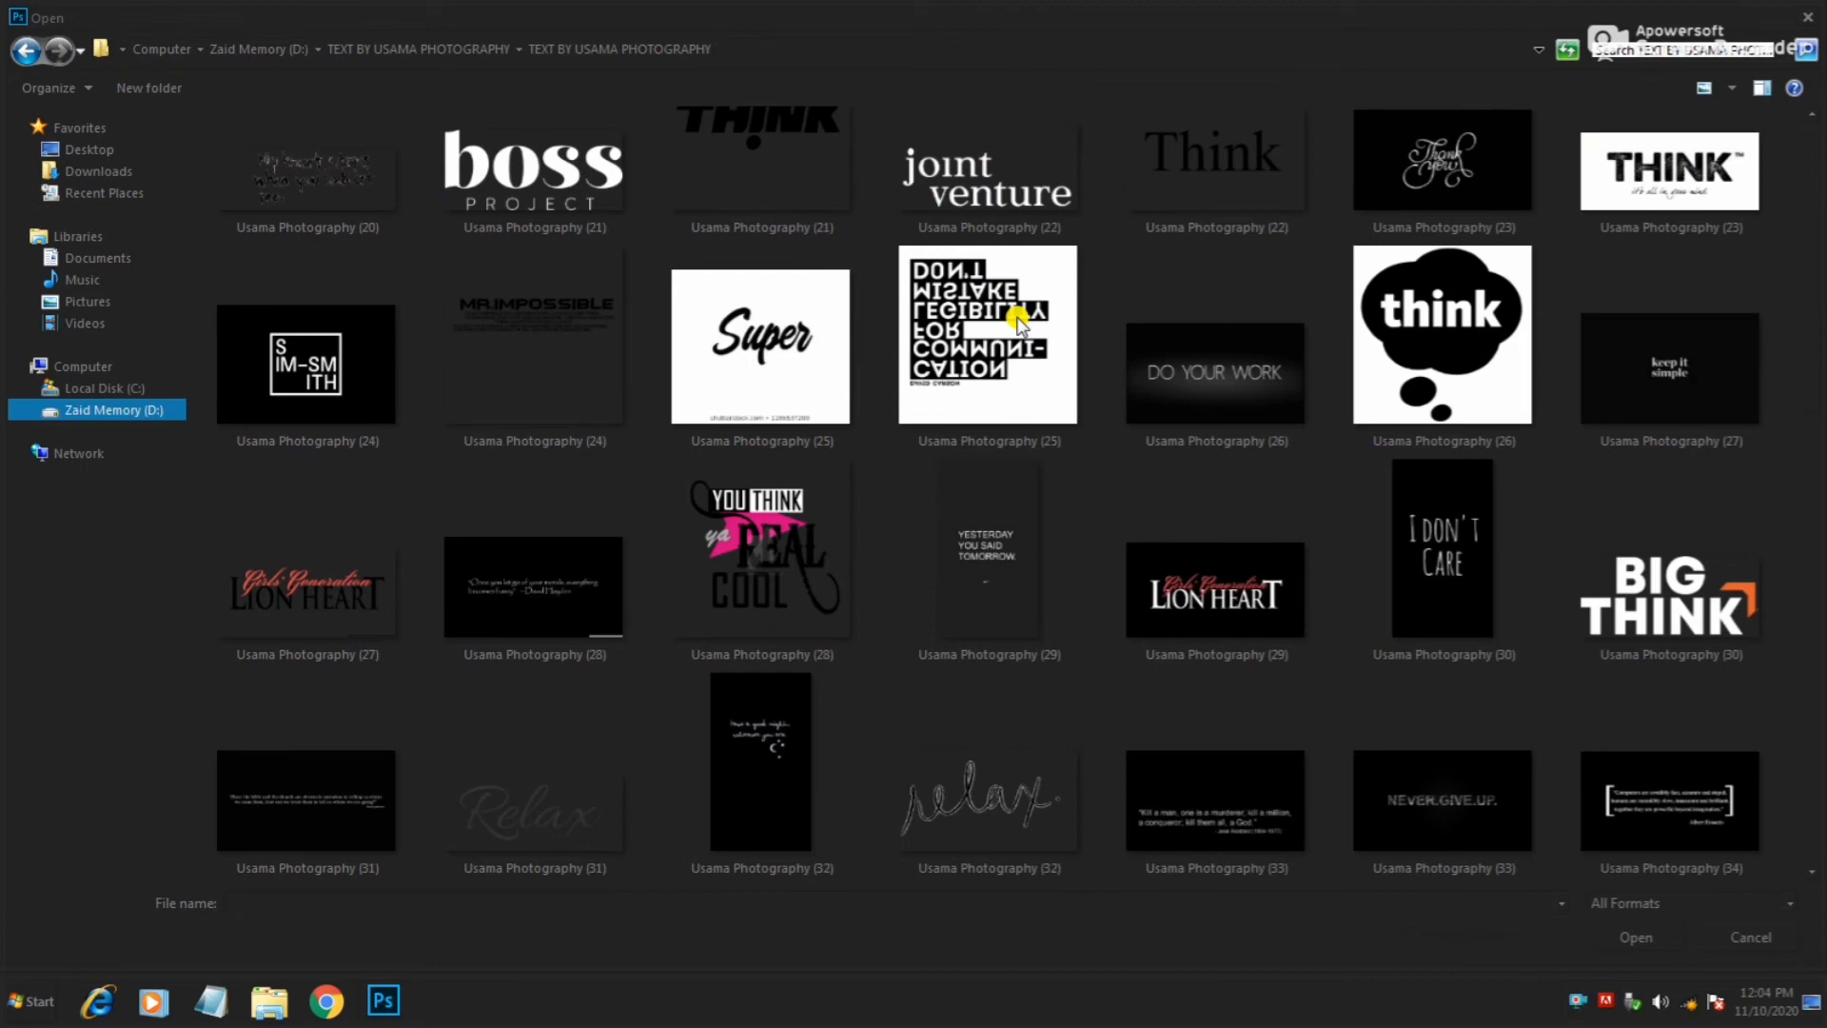
pyautogui.scroll(-3, 1017, 321)
pyautogui.scroll(-2, 1017, 320)
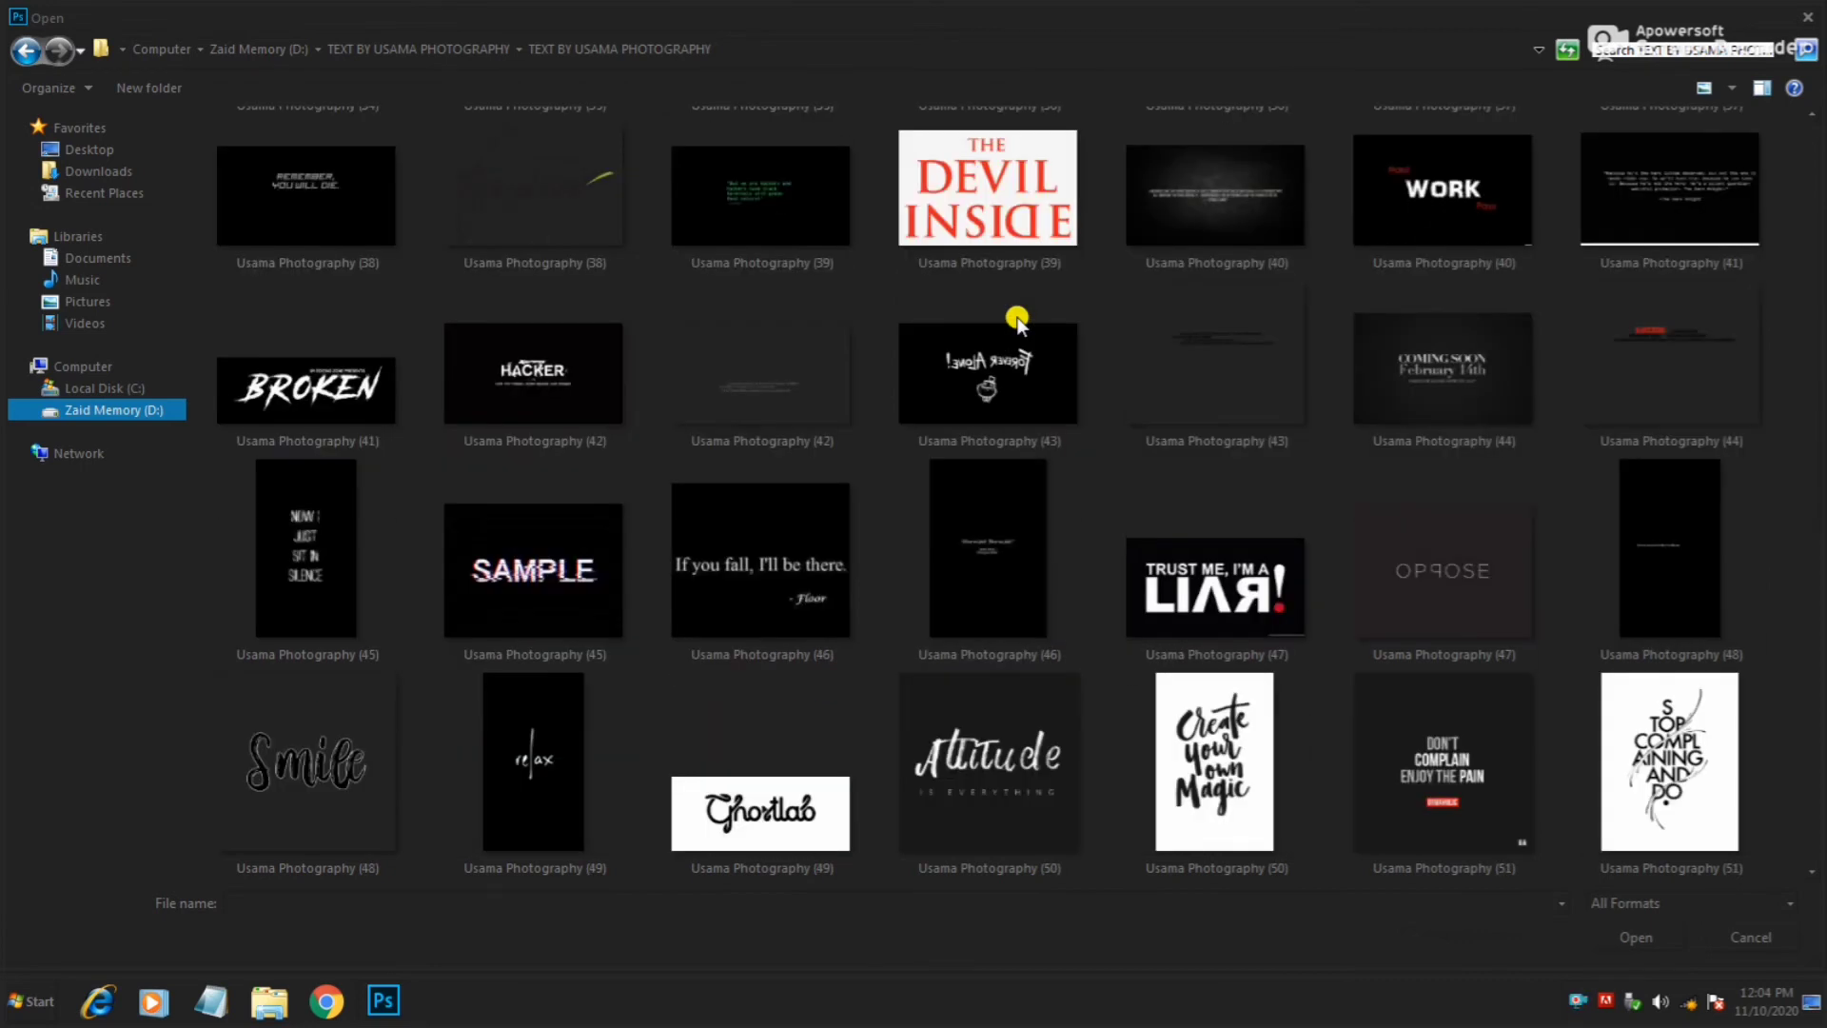
pyautogui.scroll(-2, 1017, 320)
pyautogui.scroll(-2, 1017, 321)
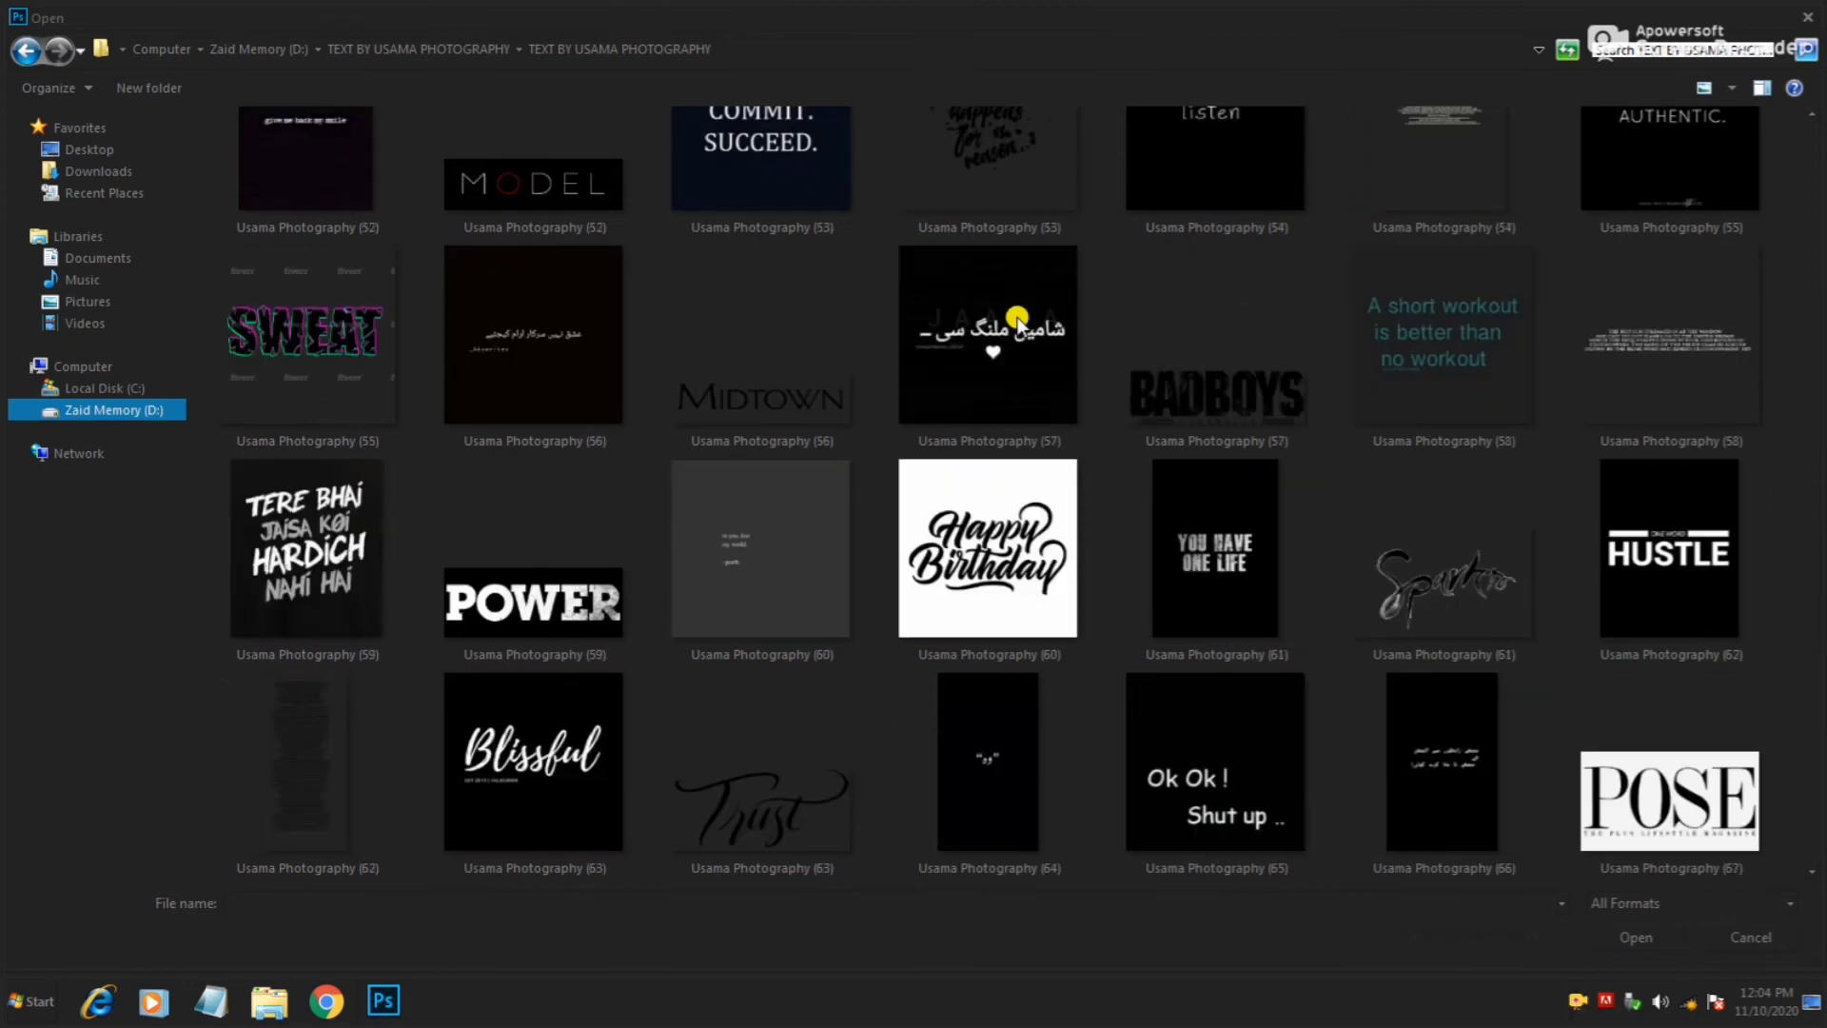
pyautogui.scroll(-2, 1017, 320)
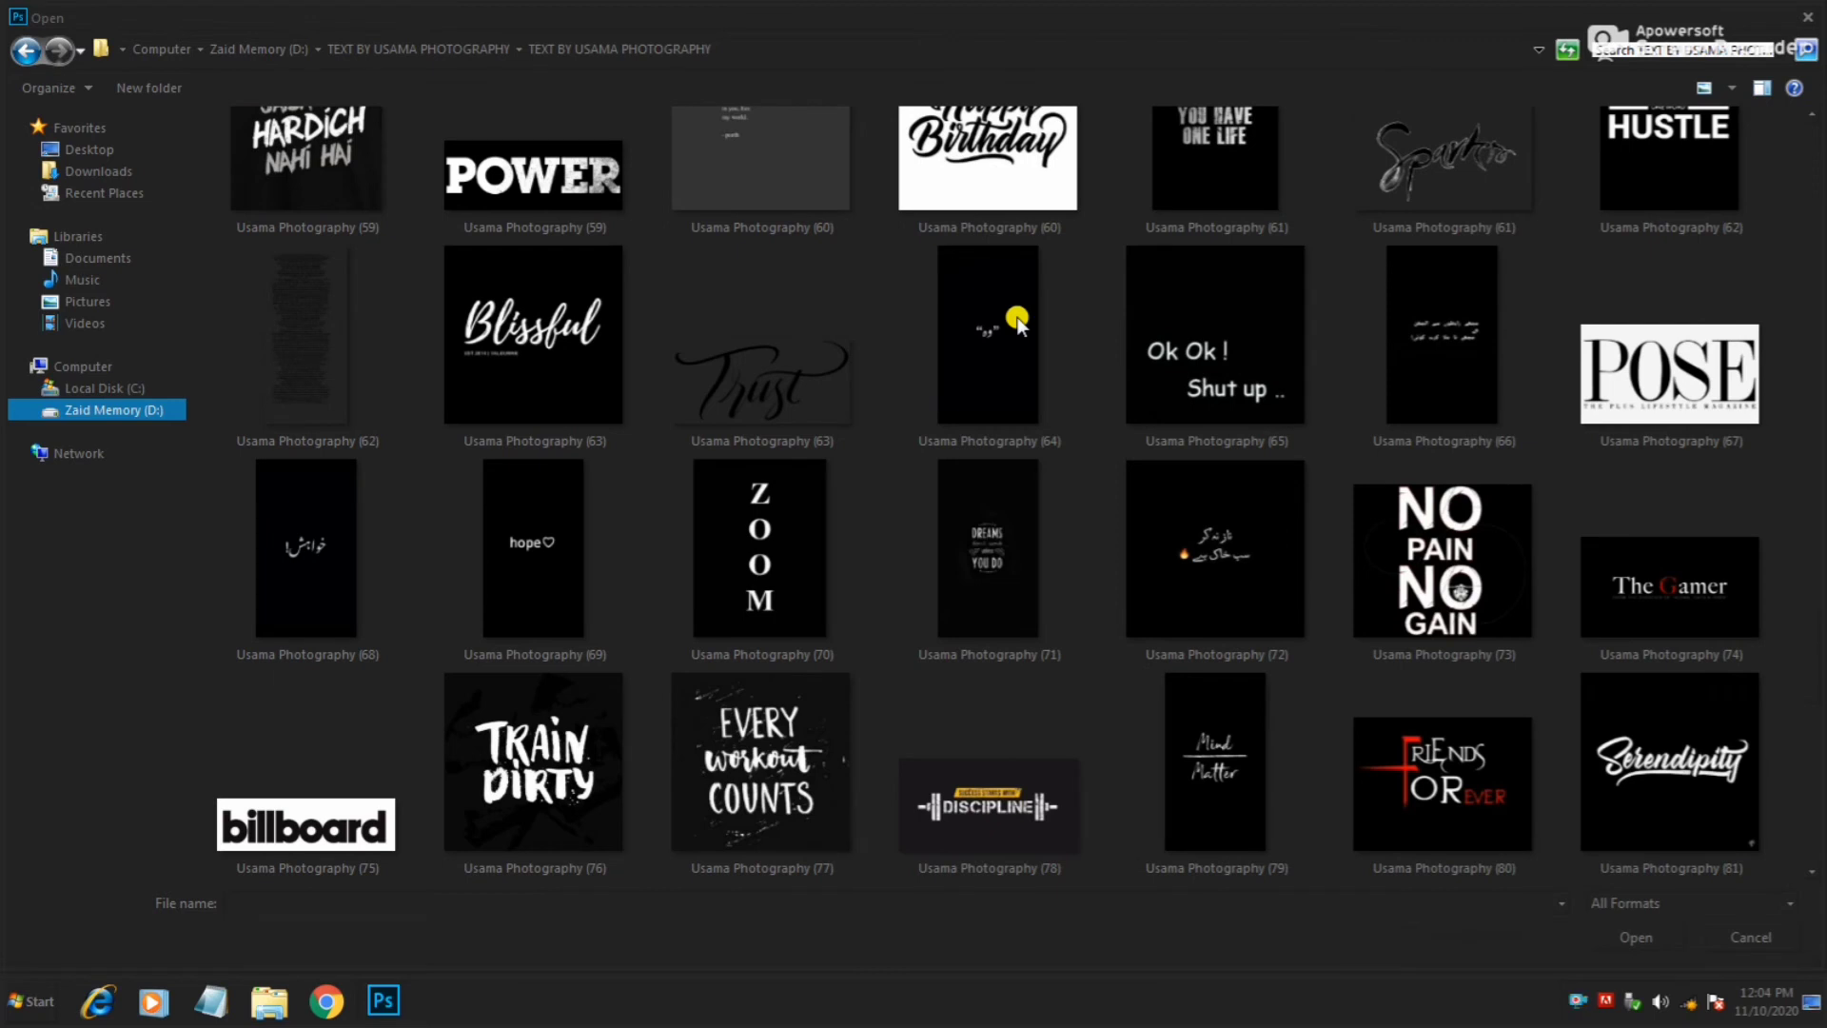
pyautogui.scroll(6, 1017, 320)
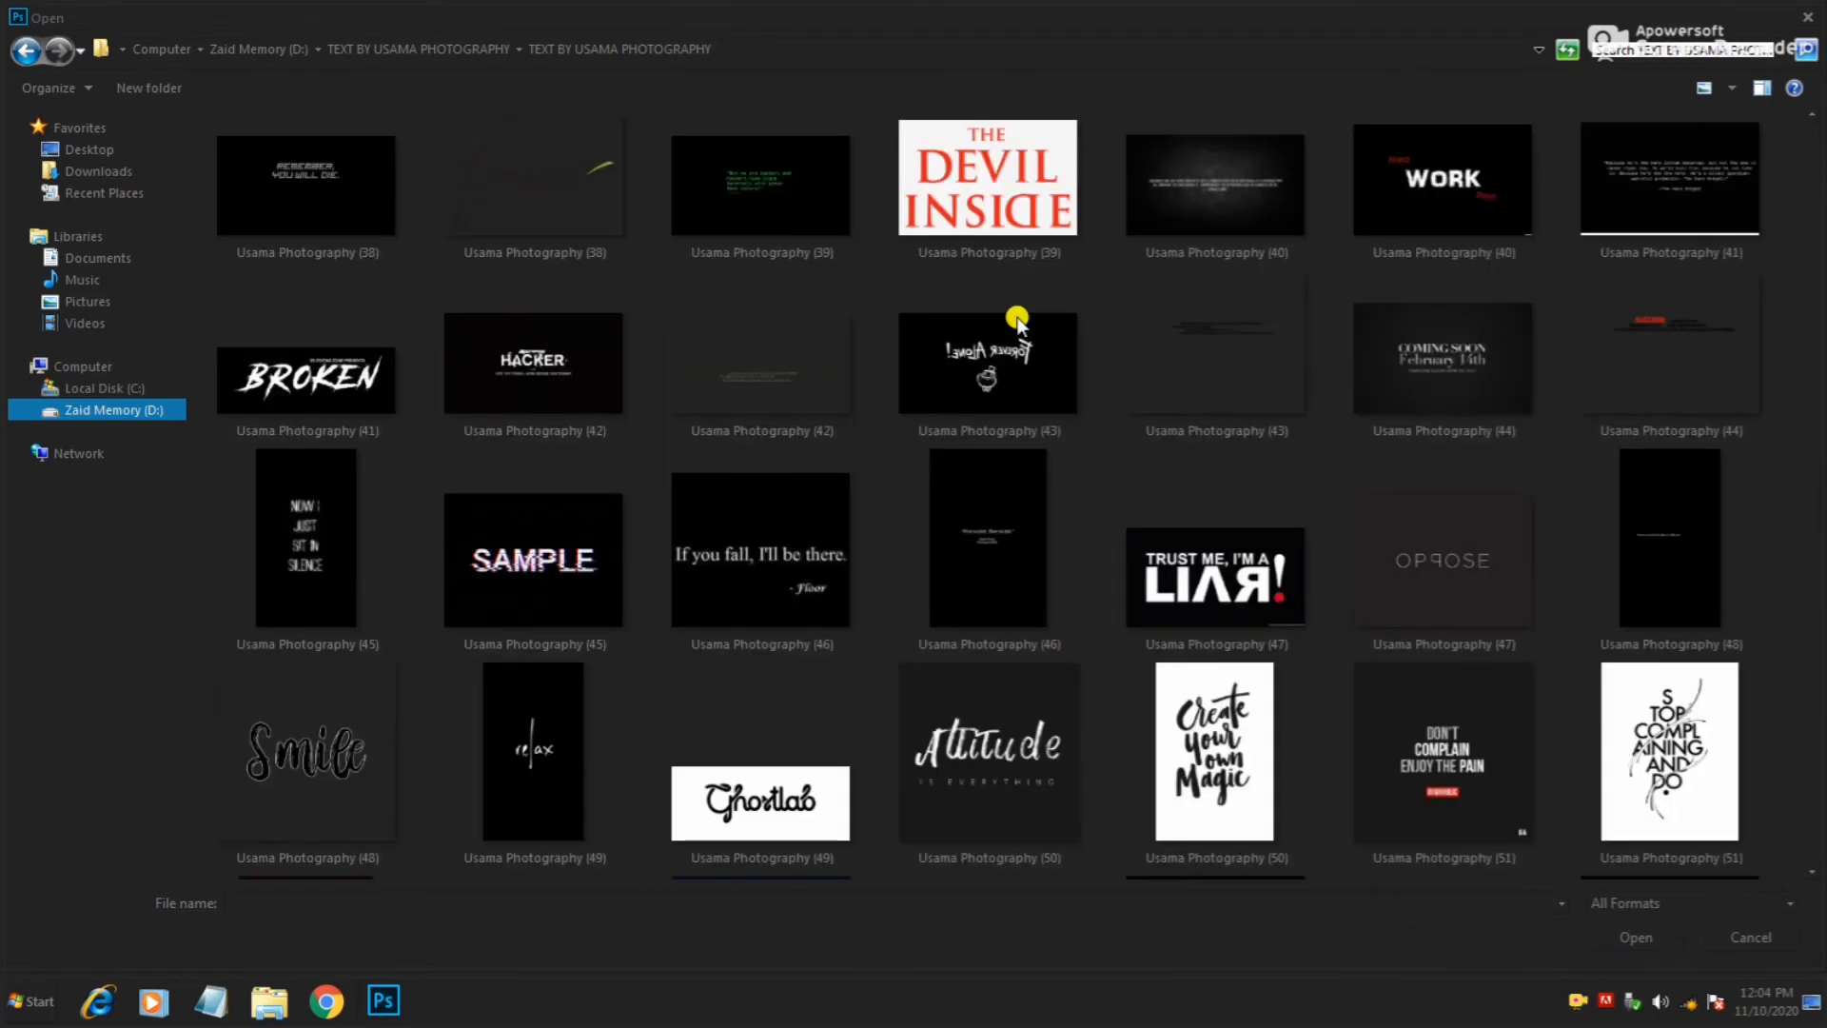
# Open Usama Photography (43).jpg, drag it into the portrait, and set Screen blending.
pyautogui.doubleClick(1018, 321)
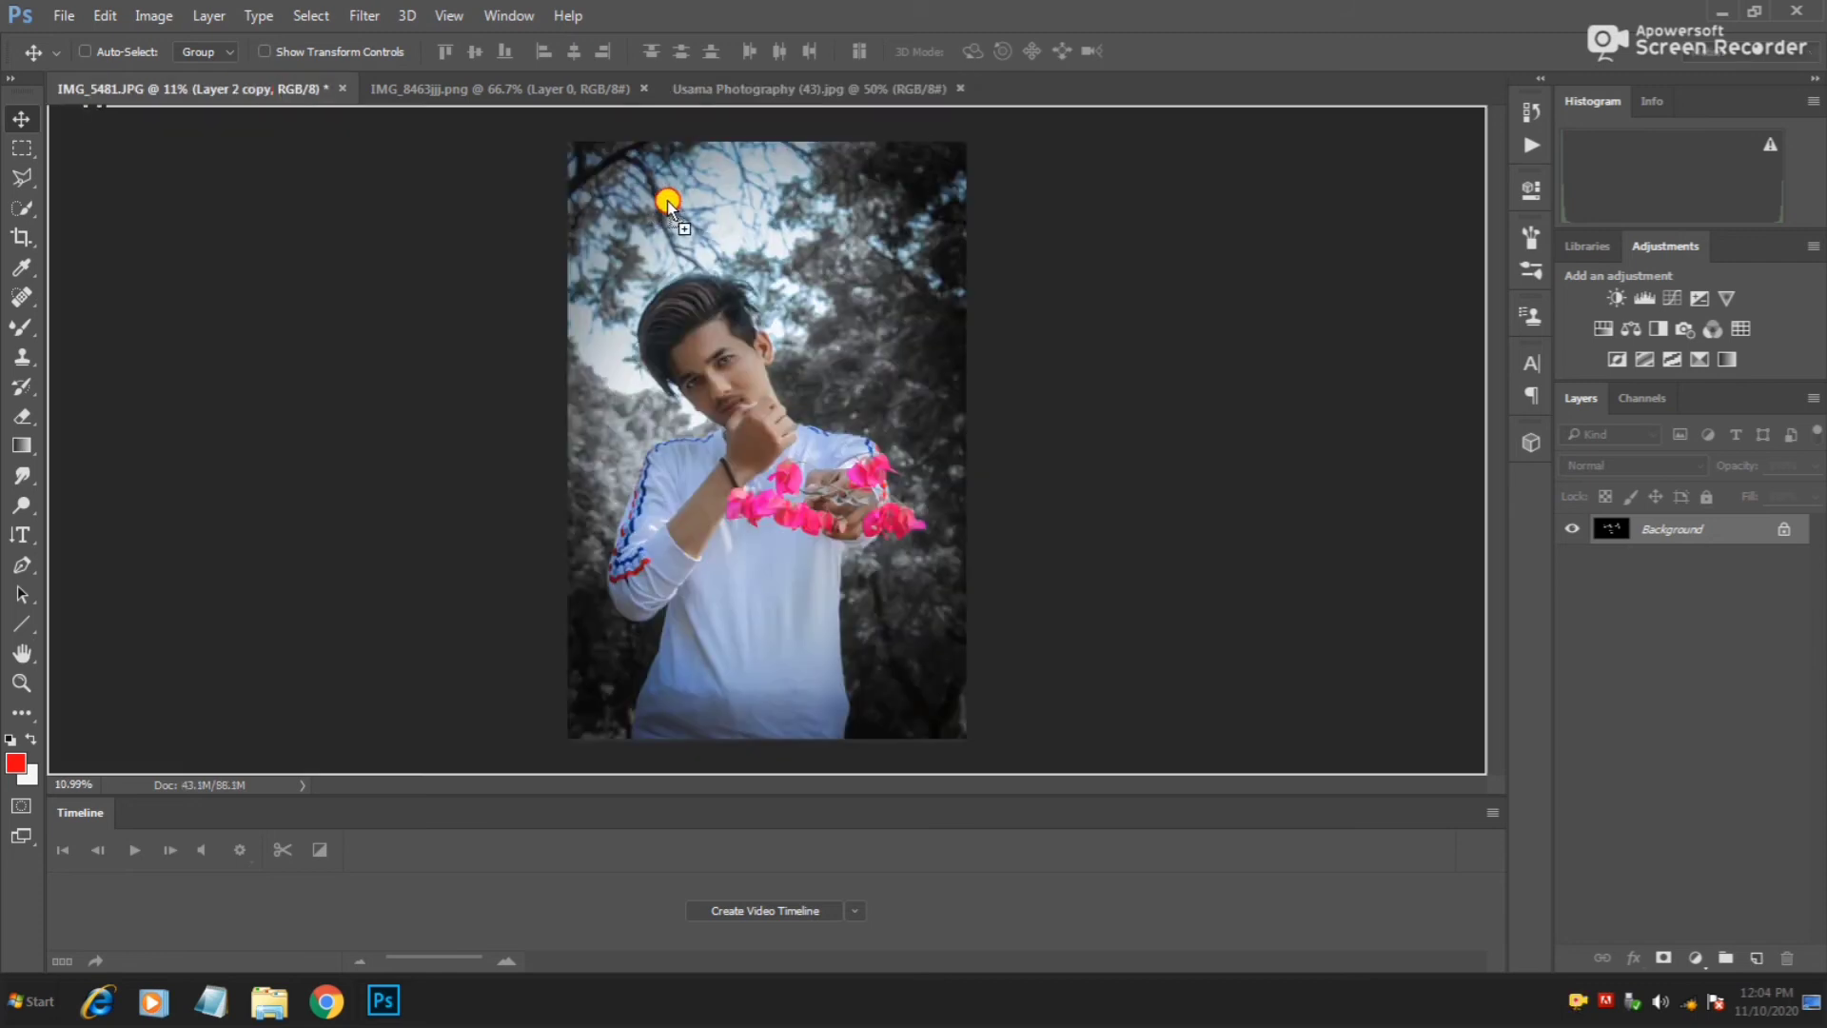
pyautogui.moveTo(285, 92); pyautogui.dragTo(810, 288)
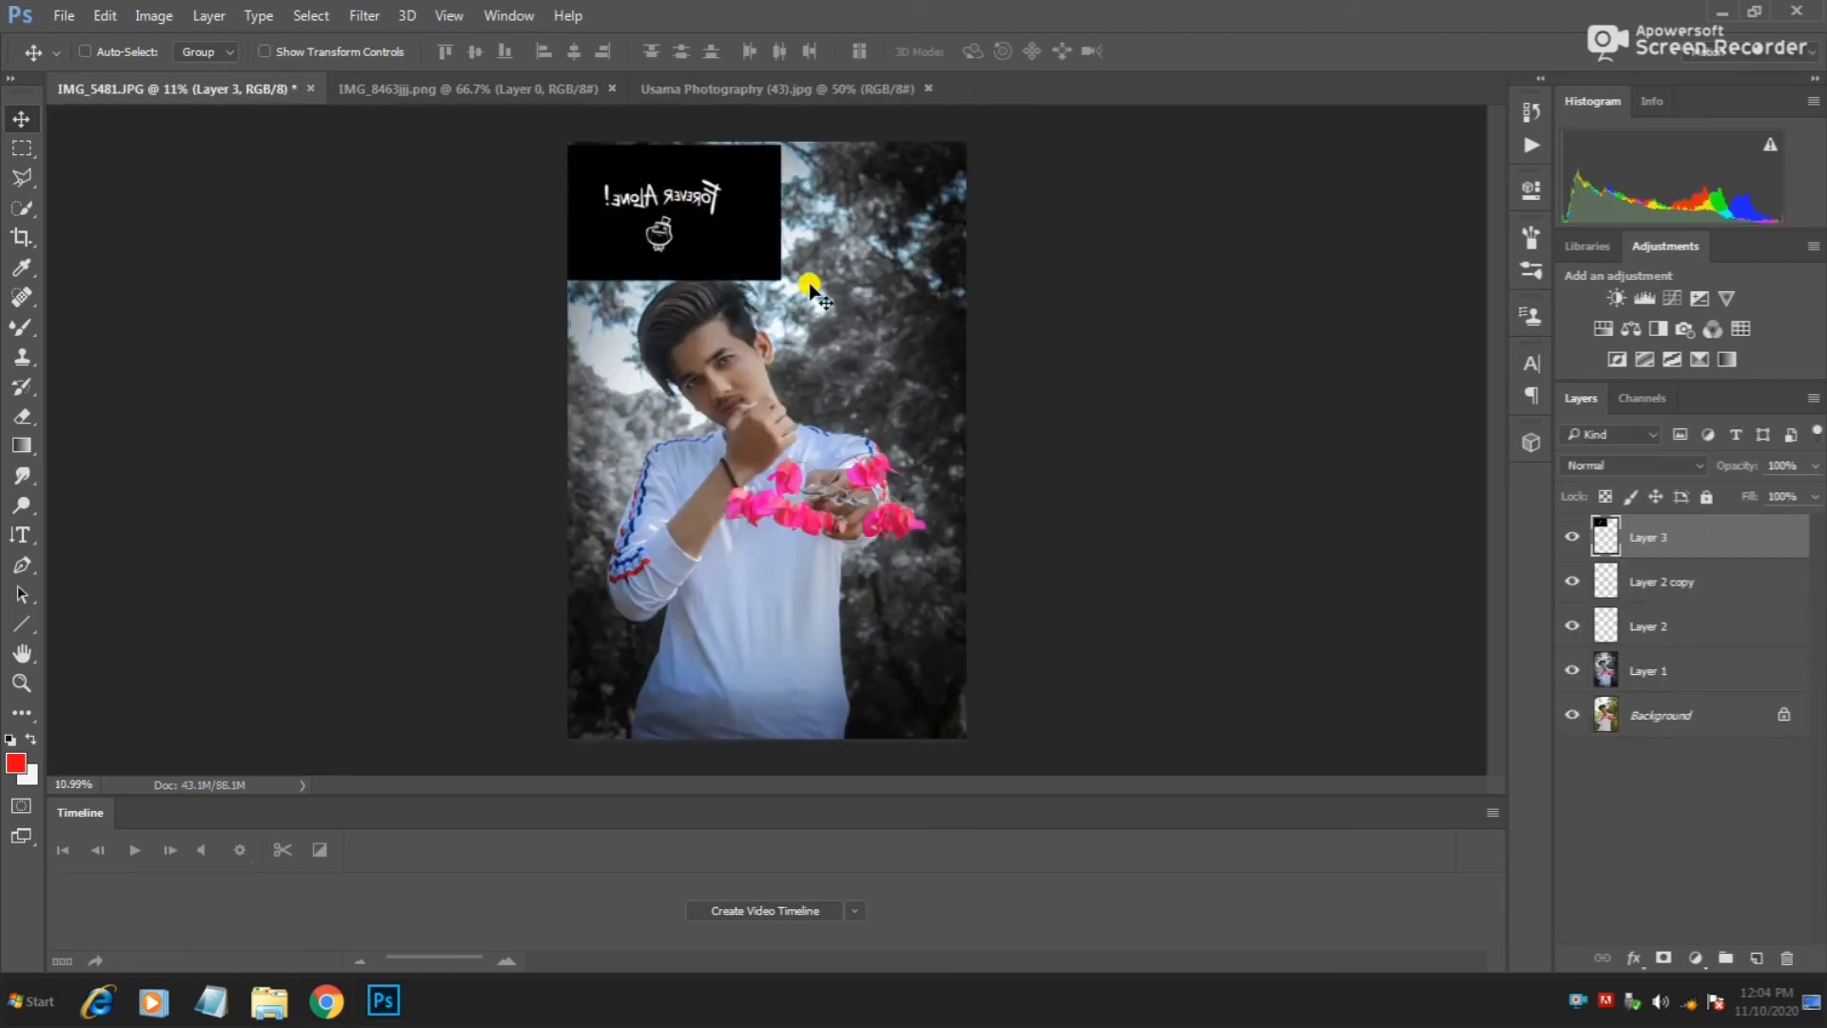
pyautogui.click(1672, 466)
pyautogui.click(1578, 614)
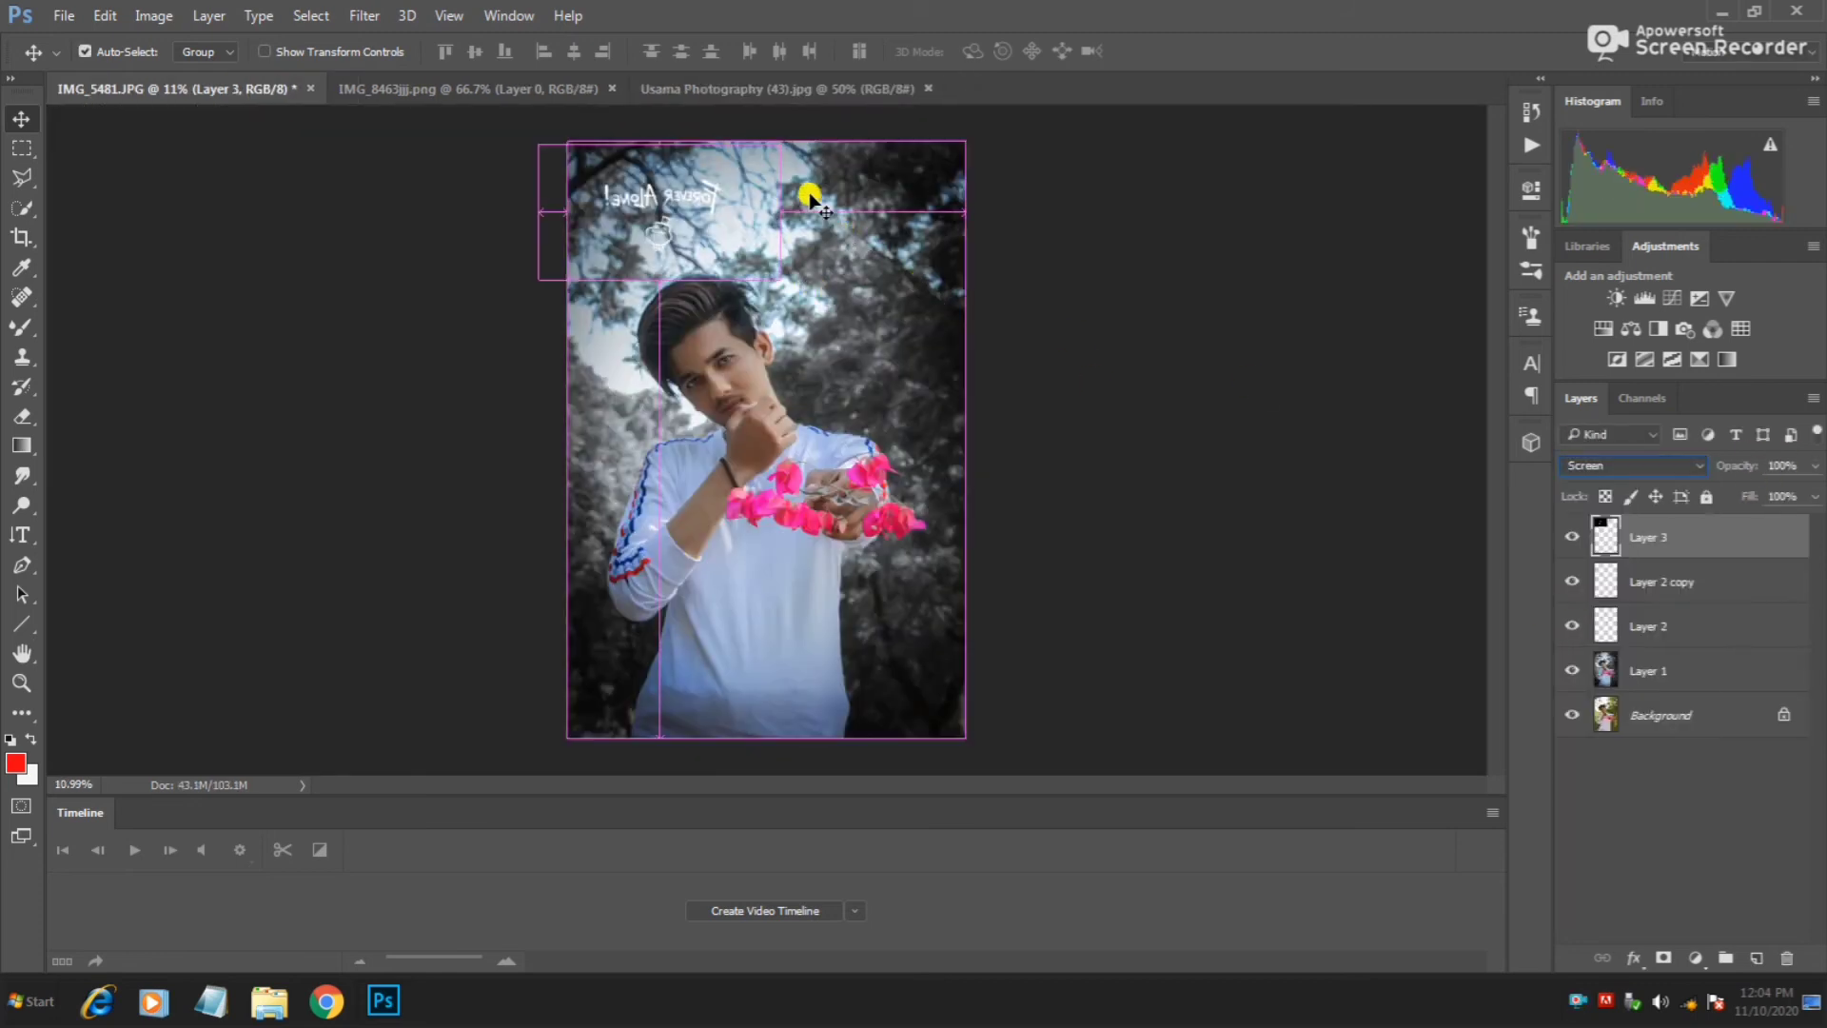
# Flip the Forever Alone text horizontally, enlarge and tilt it, and place it above the head.
pyautogui.hotkey('ctrl', 't')
pyautogui.rightClick(701, 200)
pyautogui.click(766, 449)
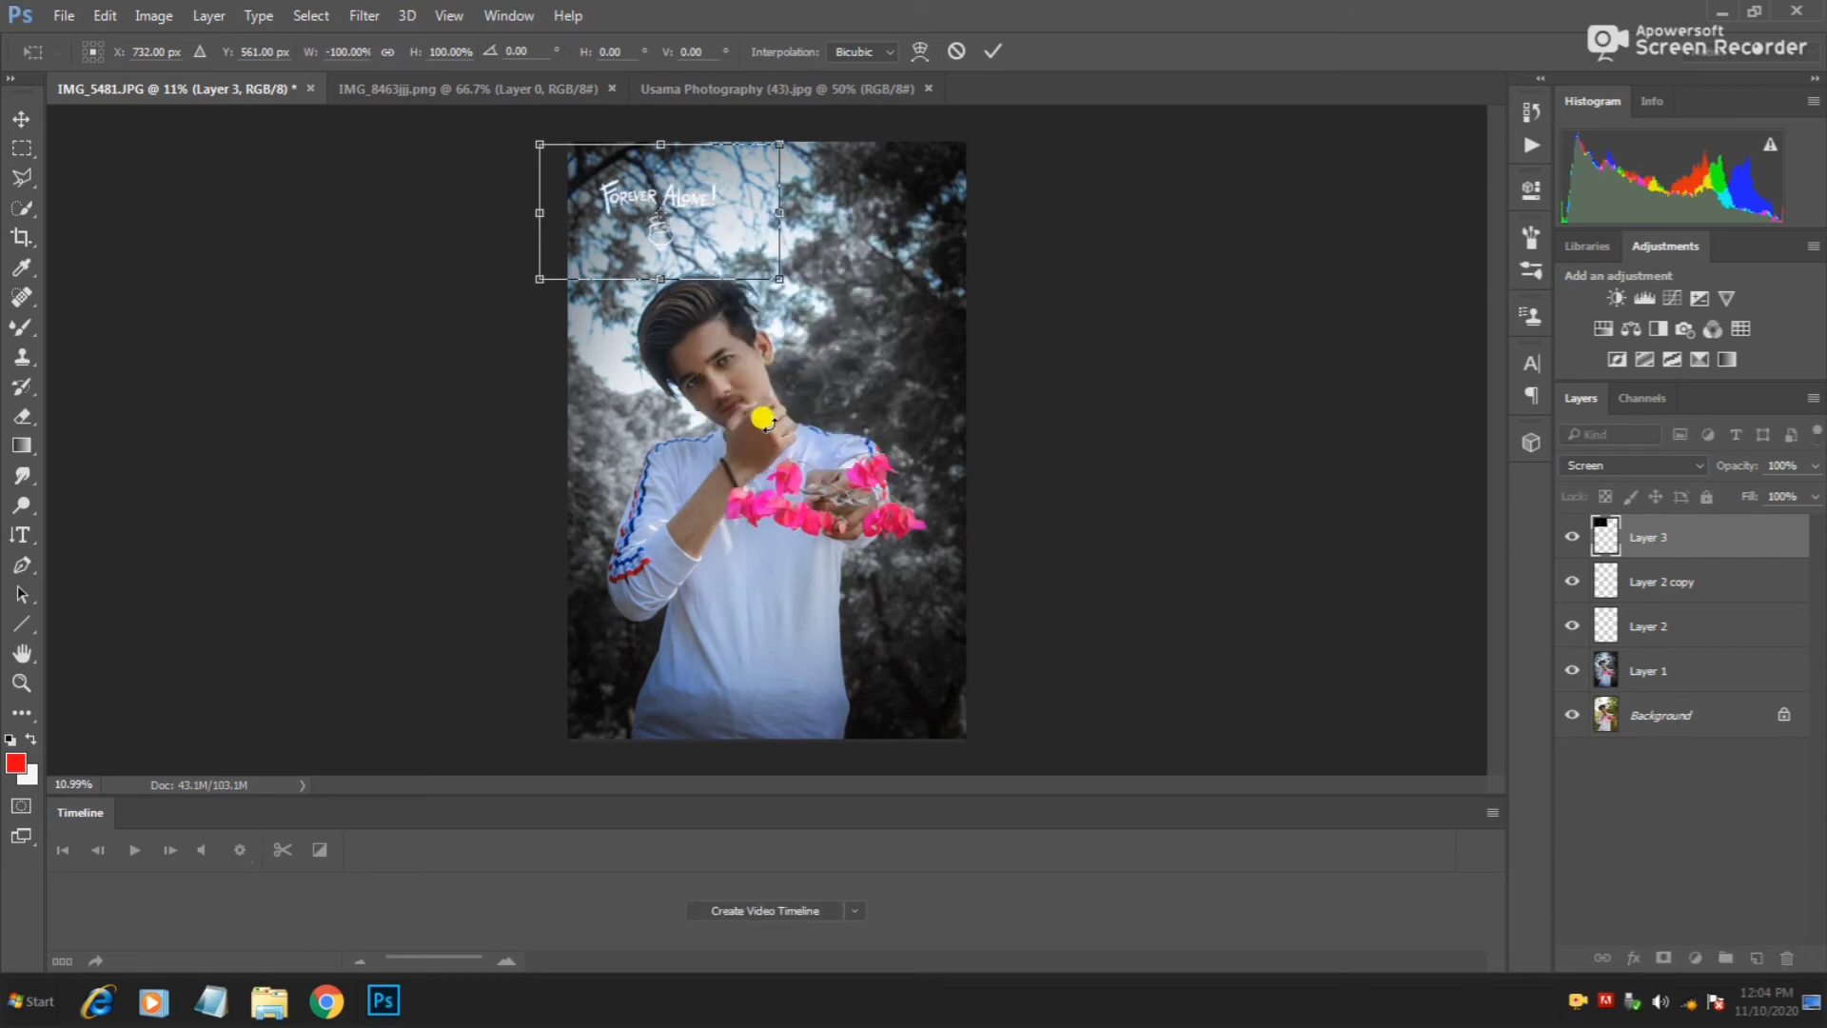
pyautogui.moveTo(773, 285)
pyautogui.mouseDown()
pyautogui.moveTo(968, 402)
pyautogui.moveTo(1048, 261)
pyautogui.mouseUp()
pyautogui.moveTo(774, 245)
pyautogui.mouseDown()
pyautogui.moveTo(814, 231)
pyautogui.moveTo(798, 221)
pyautogui.mouseUp()
pyautogui.moveTo(1102, 195); pyautogui.dragTo(1111, 225)
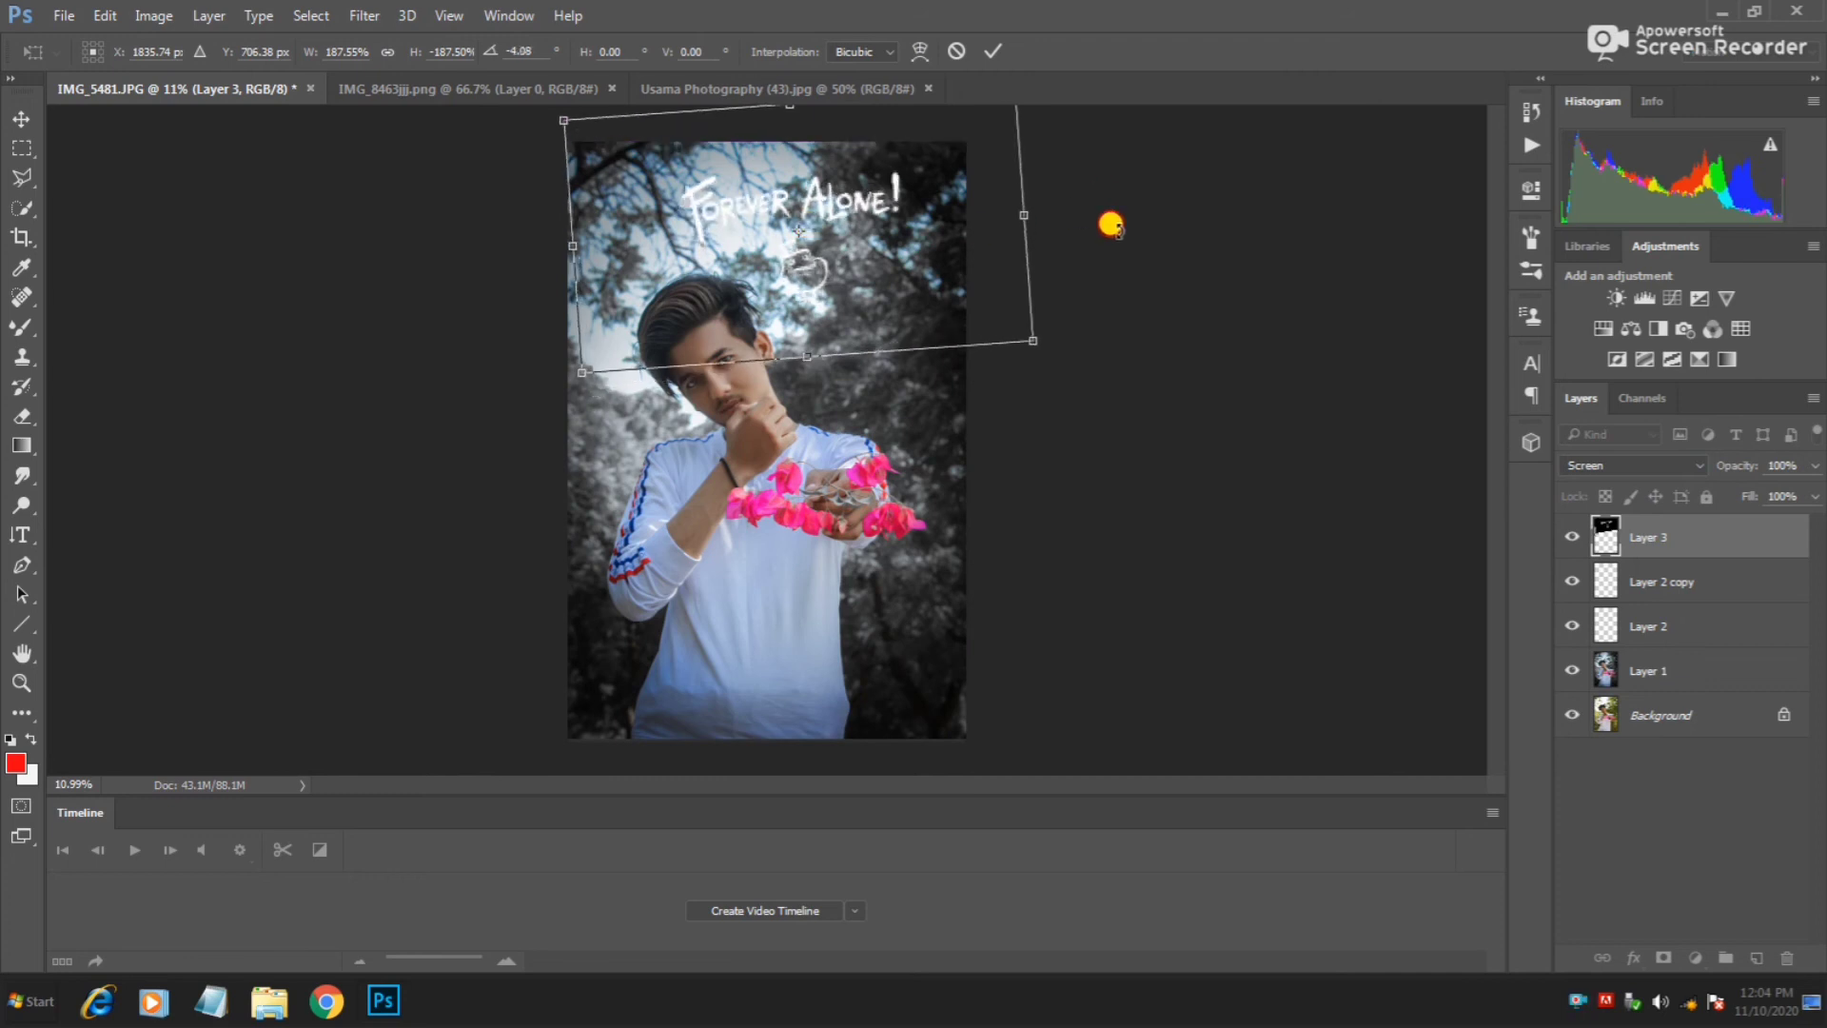
pyautogui.click(990, 53)
pyautogui.moveTo(814, 273); pyautogui.dragTo(856, 297)
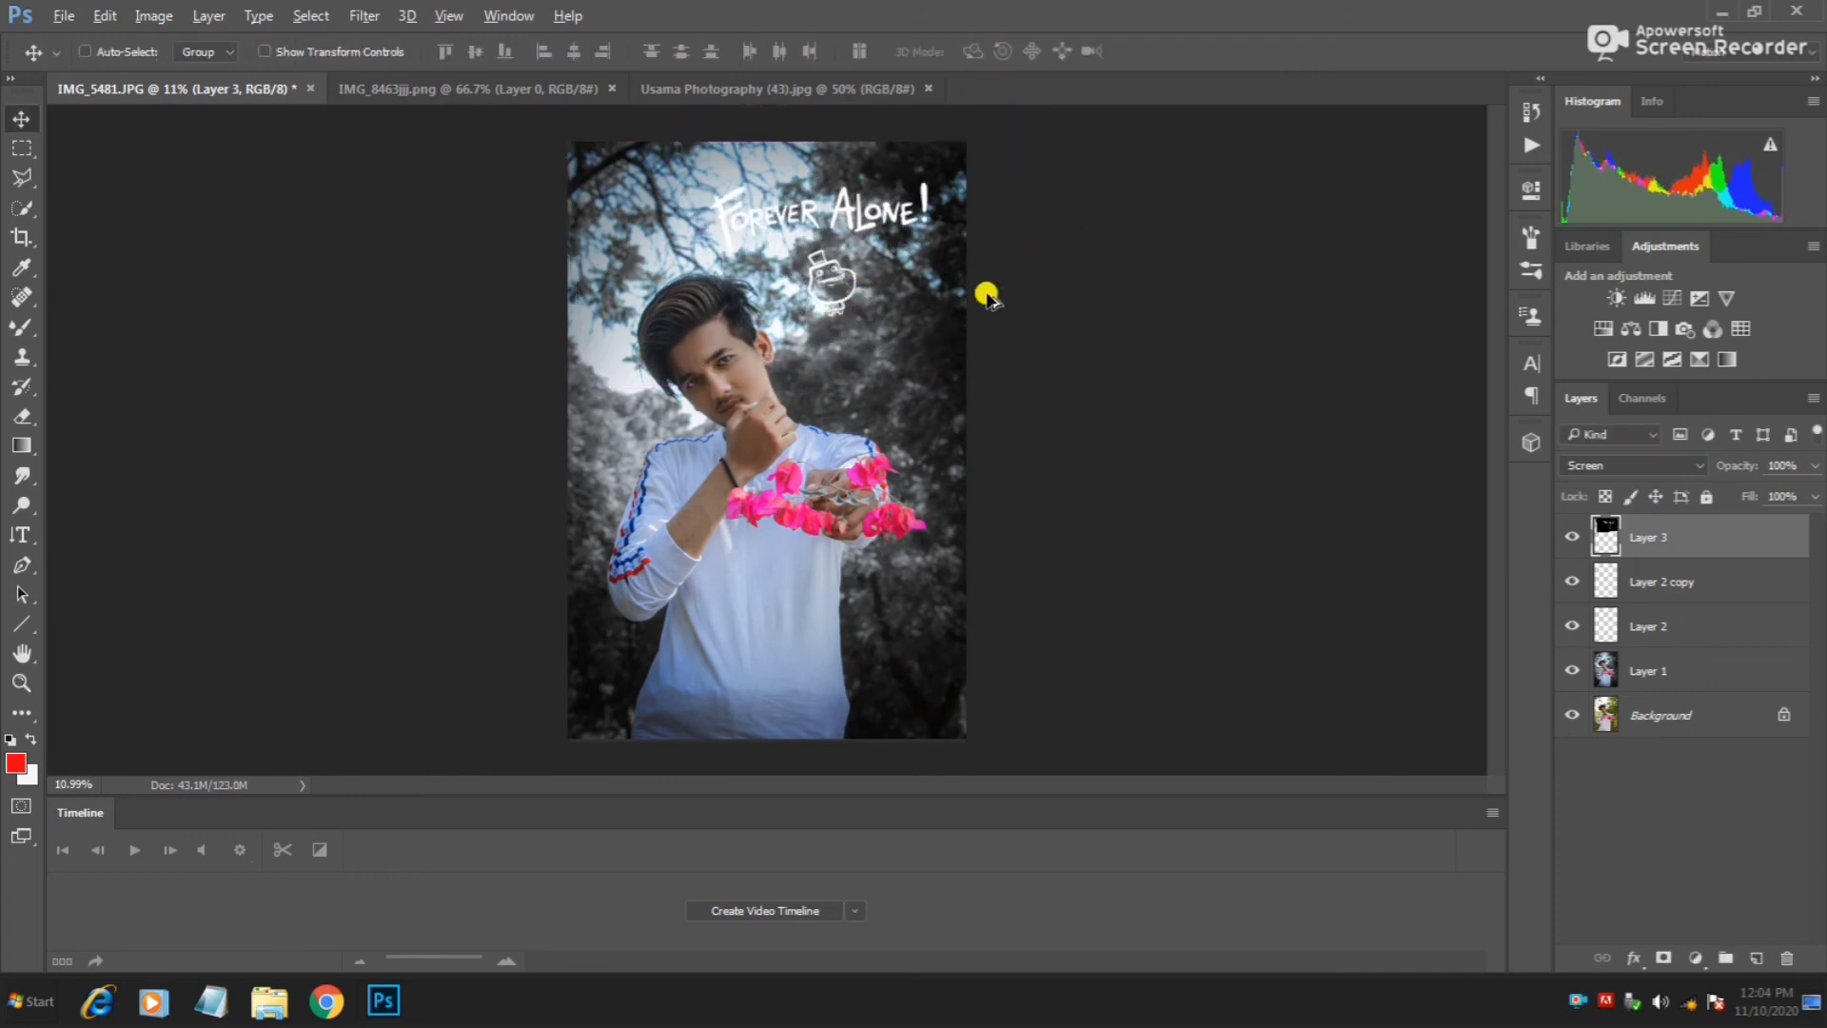
pyautogui.scroll(-1, 987, 296)
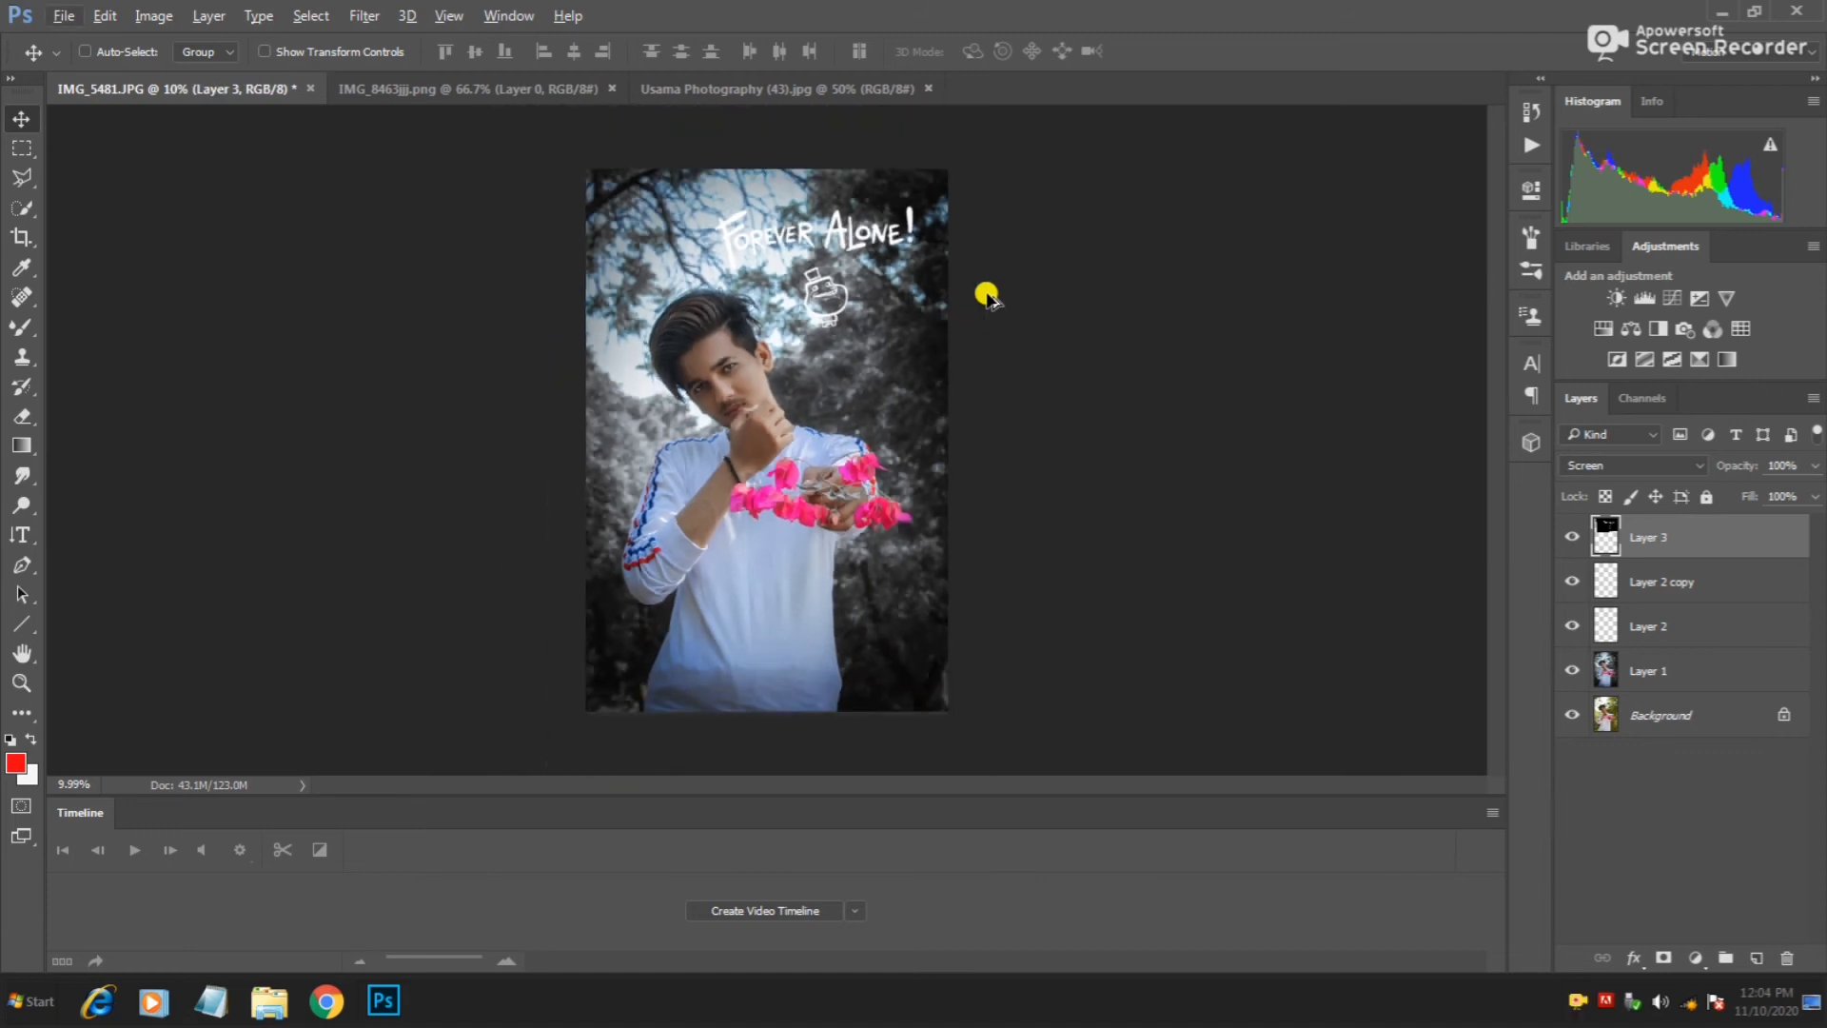
# Open PicsArt_10-09-05.18.30.jpg from the D: drive as a new document.
pyautogui.click(80, 20)
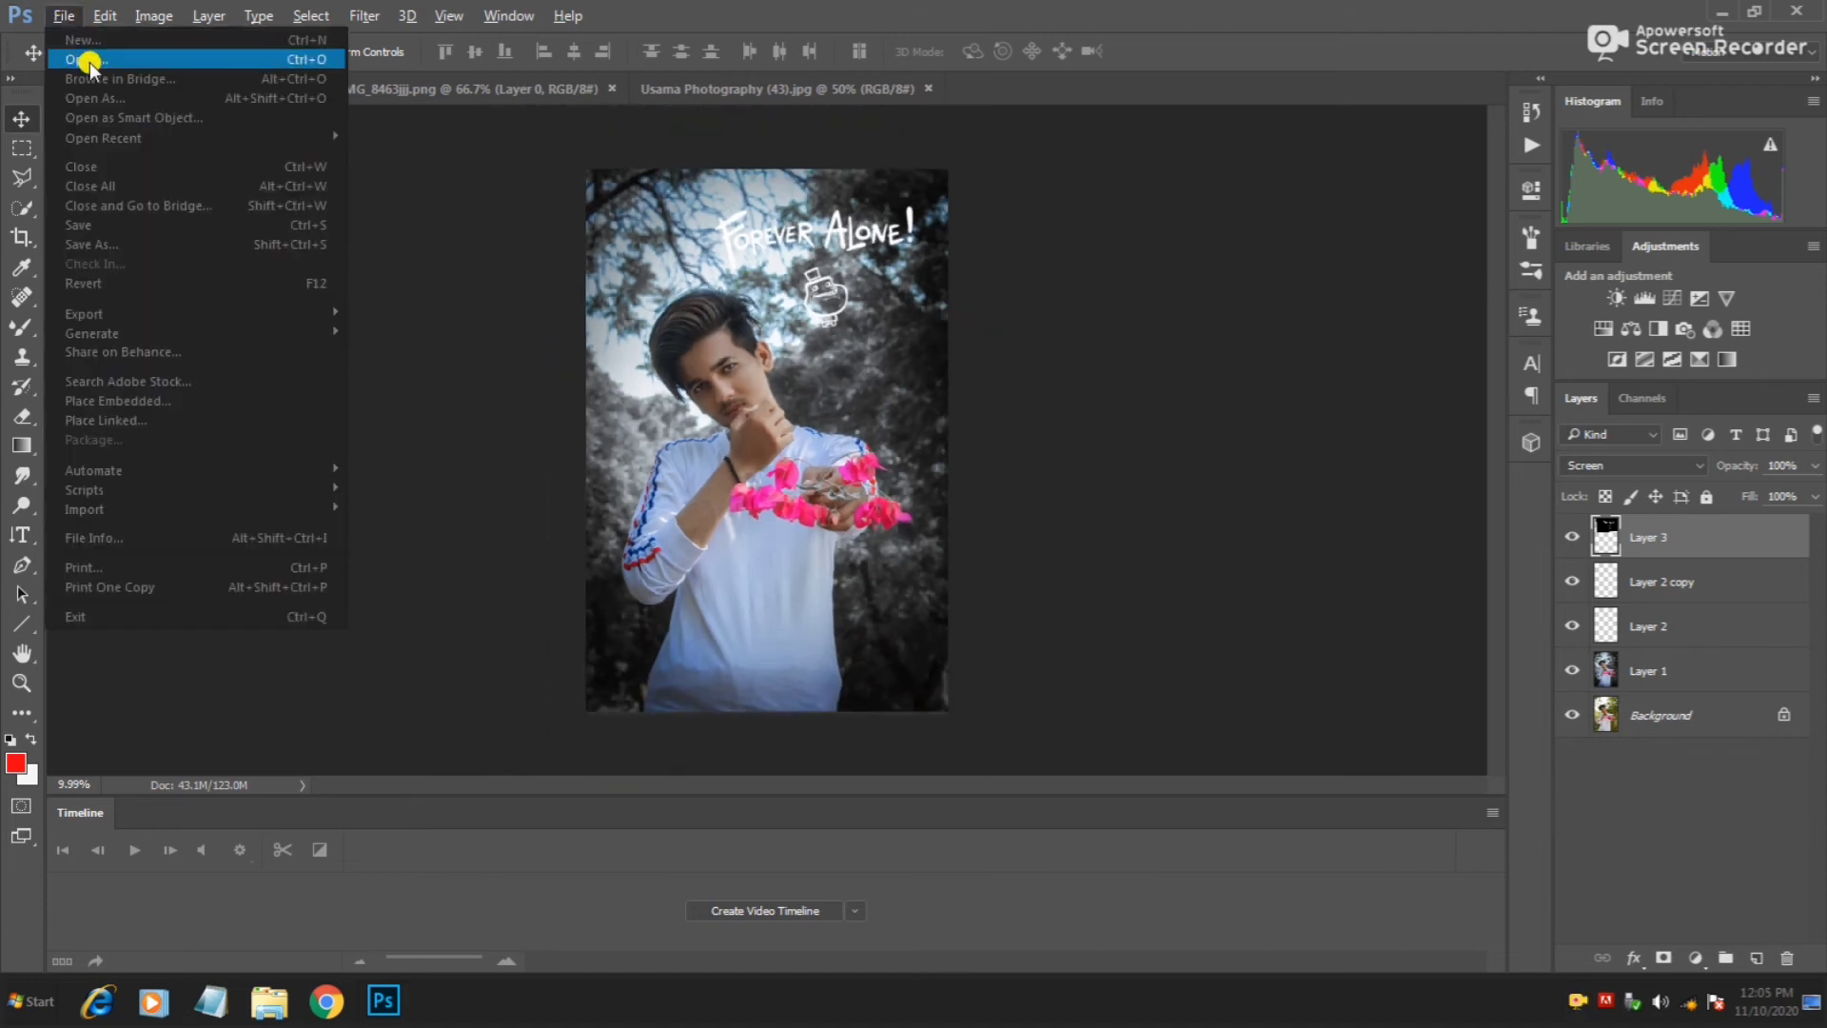
pyautogui.click(84, 57)
pyautogui.click(157, 411)
pyautogui.doubleClick(500, 204)
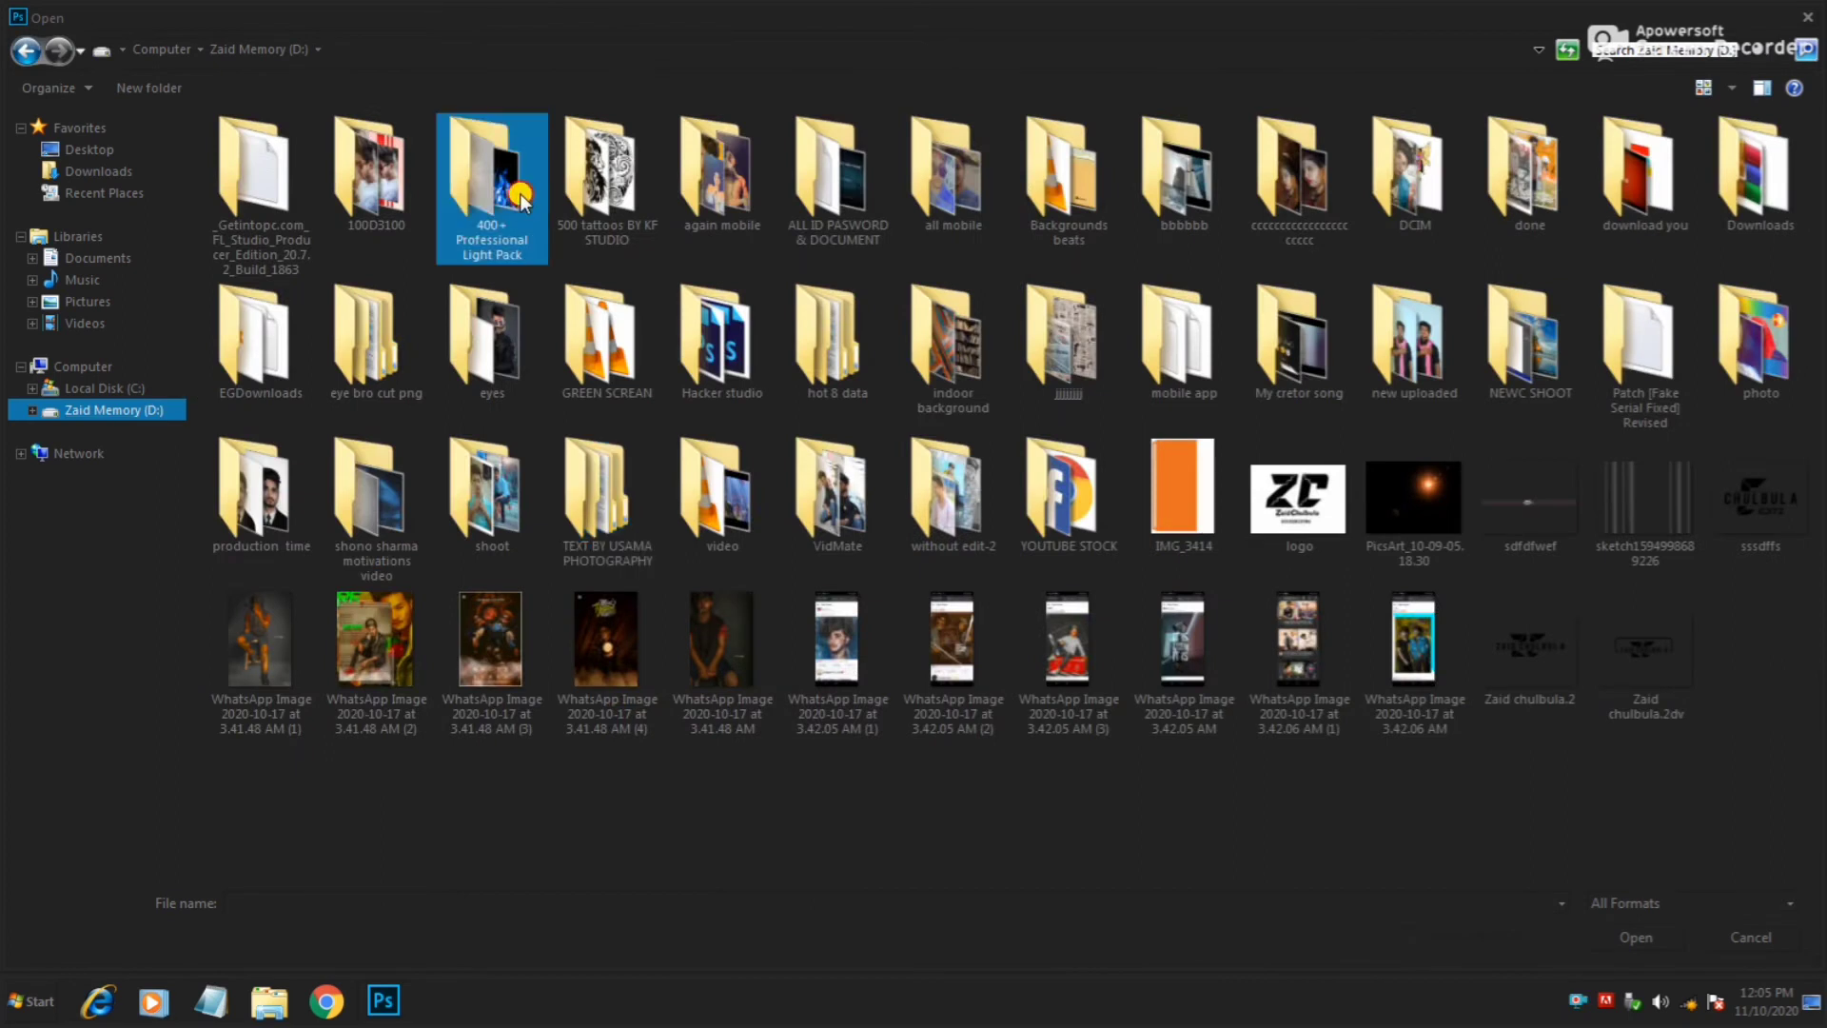
pyautogui.click(25, 49)
pyautogui.doubleClick(1413, 496)
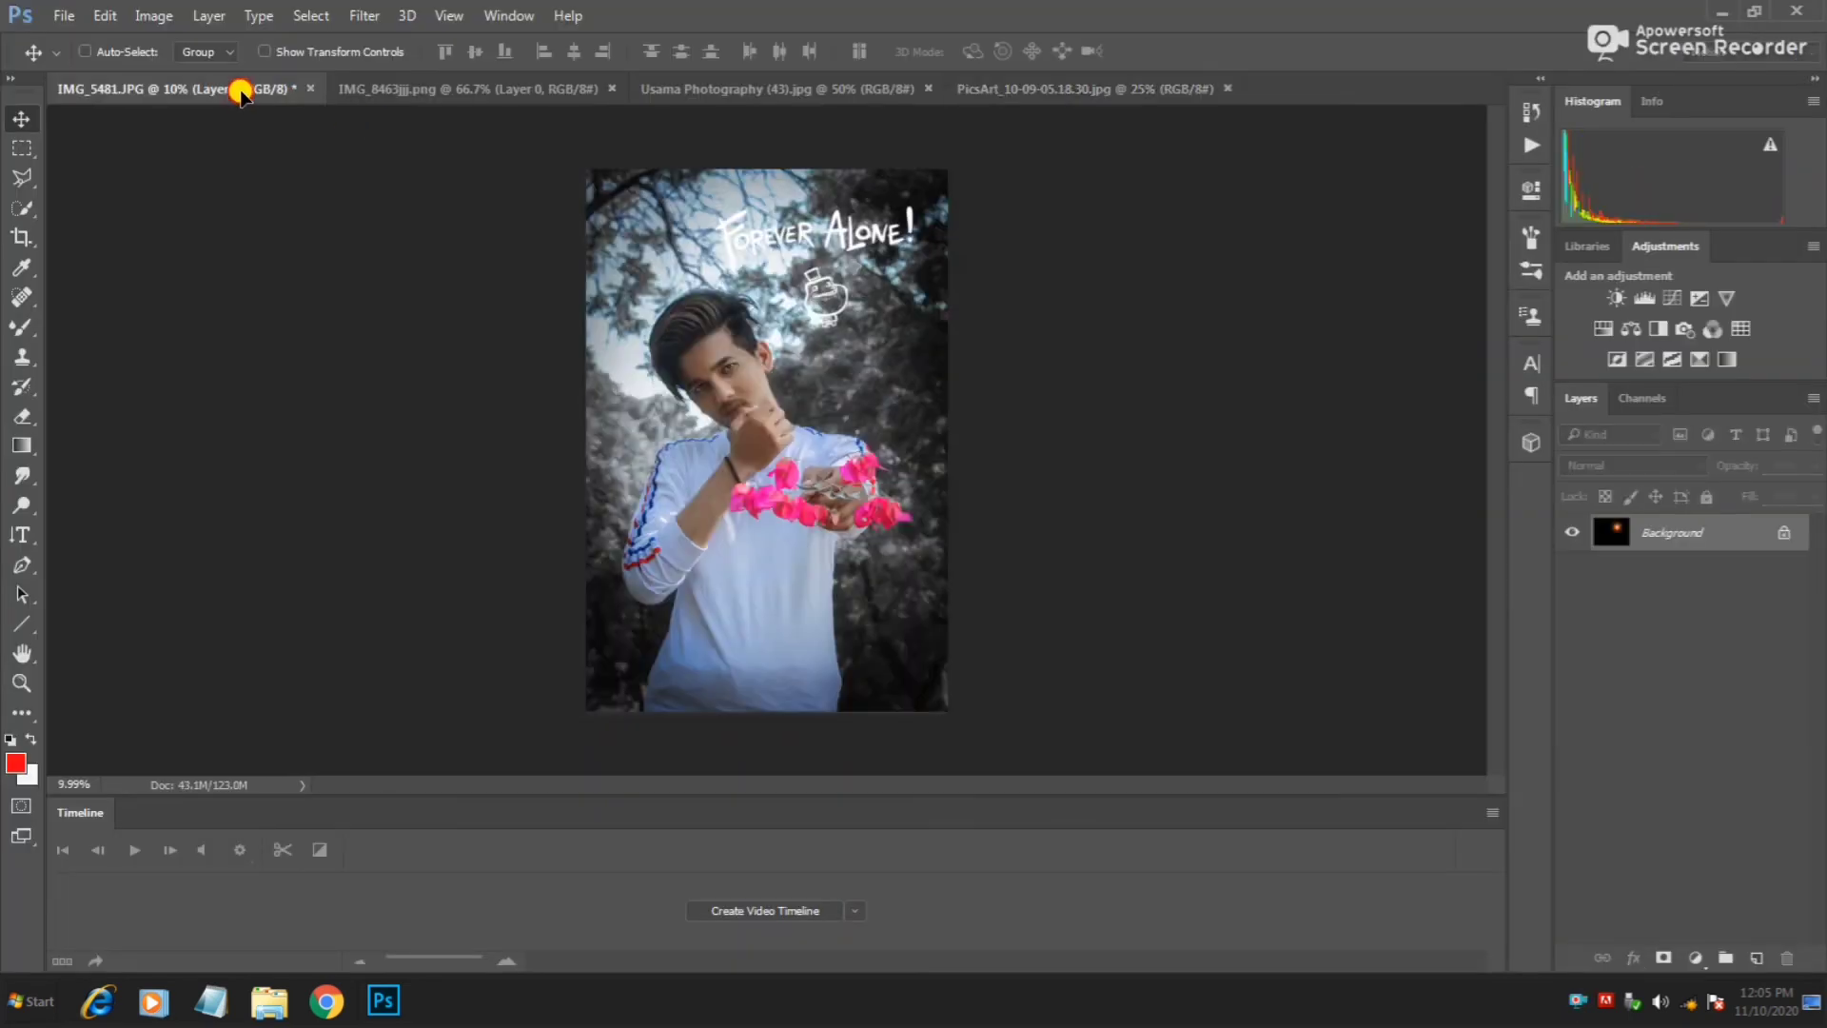
# Add the flare as Layer 4, flipped horizontally, enlarged, rotated about 23° and moved top-left.
pyautogui.moveTo(240, 98); pyautogui.dragTo(733, 285)
pyautogui.hotkey('ctrl', 't')
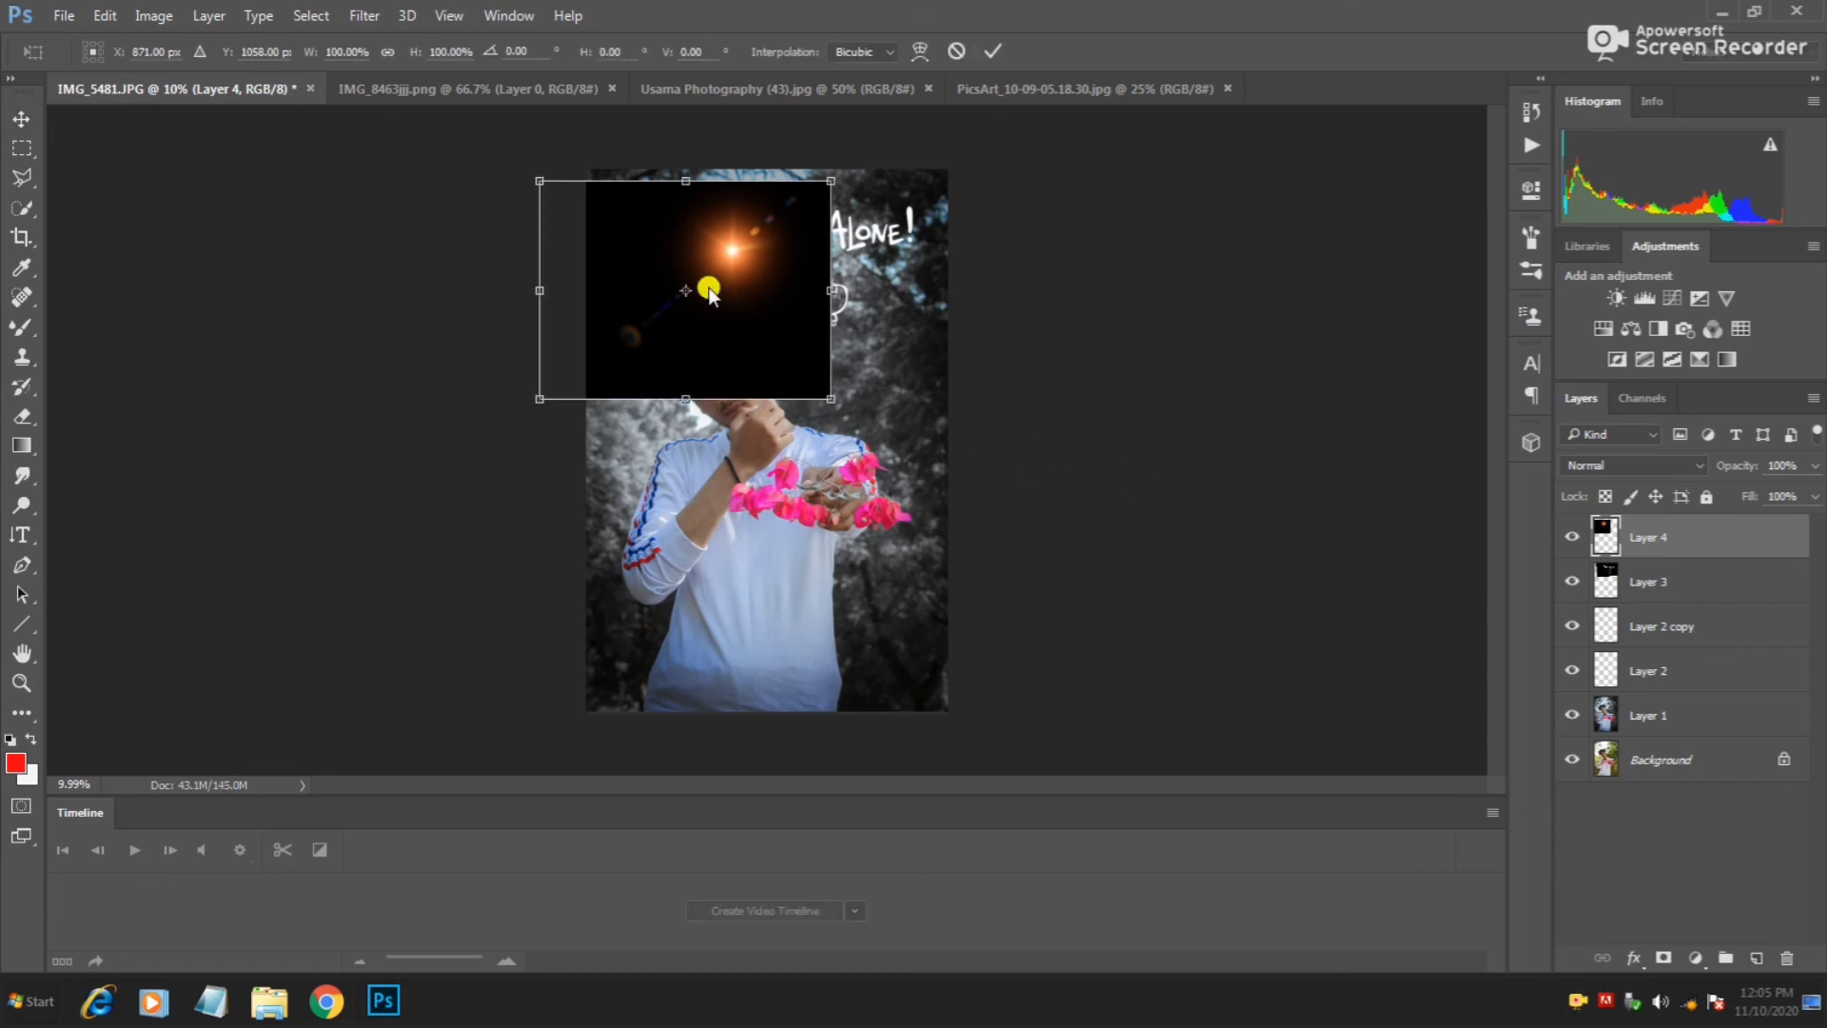
pyautogui.rightClick(698, 275)
pyautogui.click(844, 564)
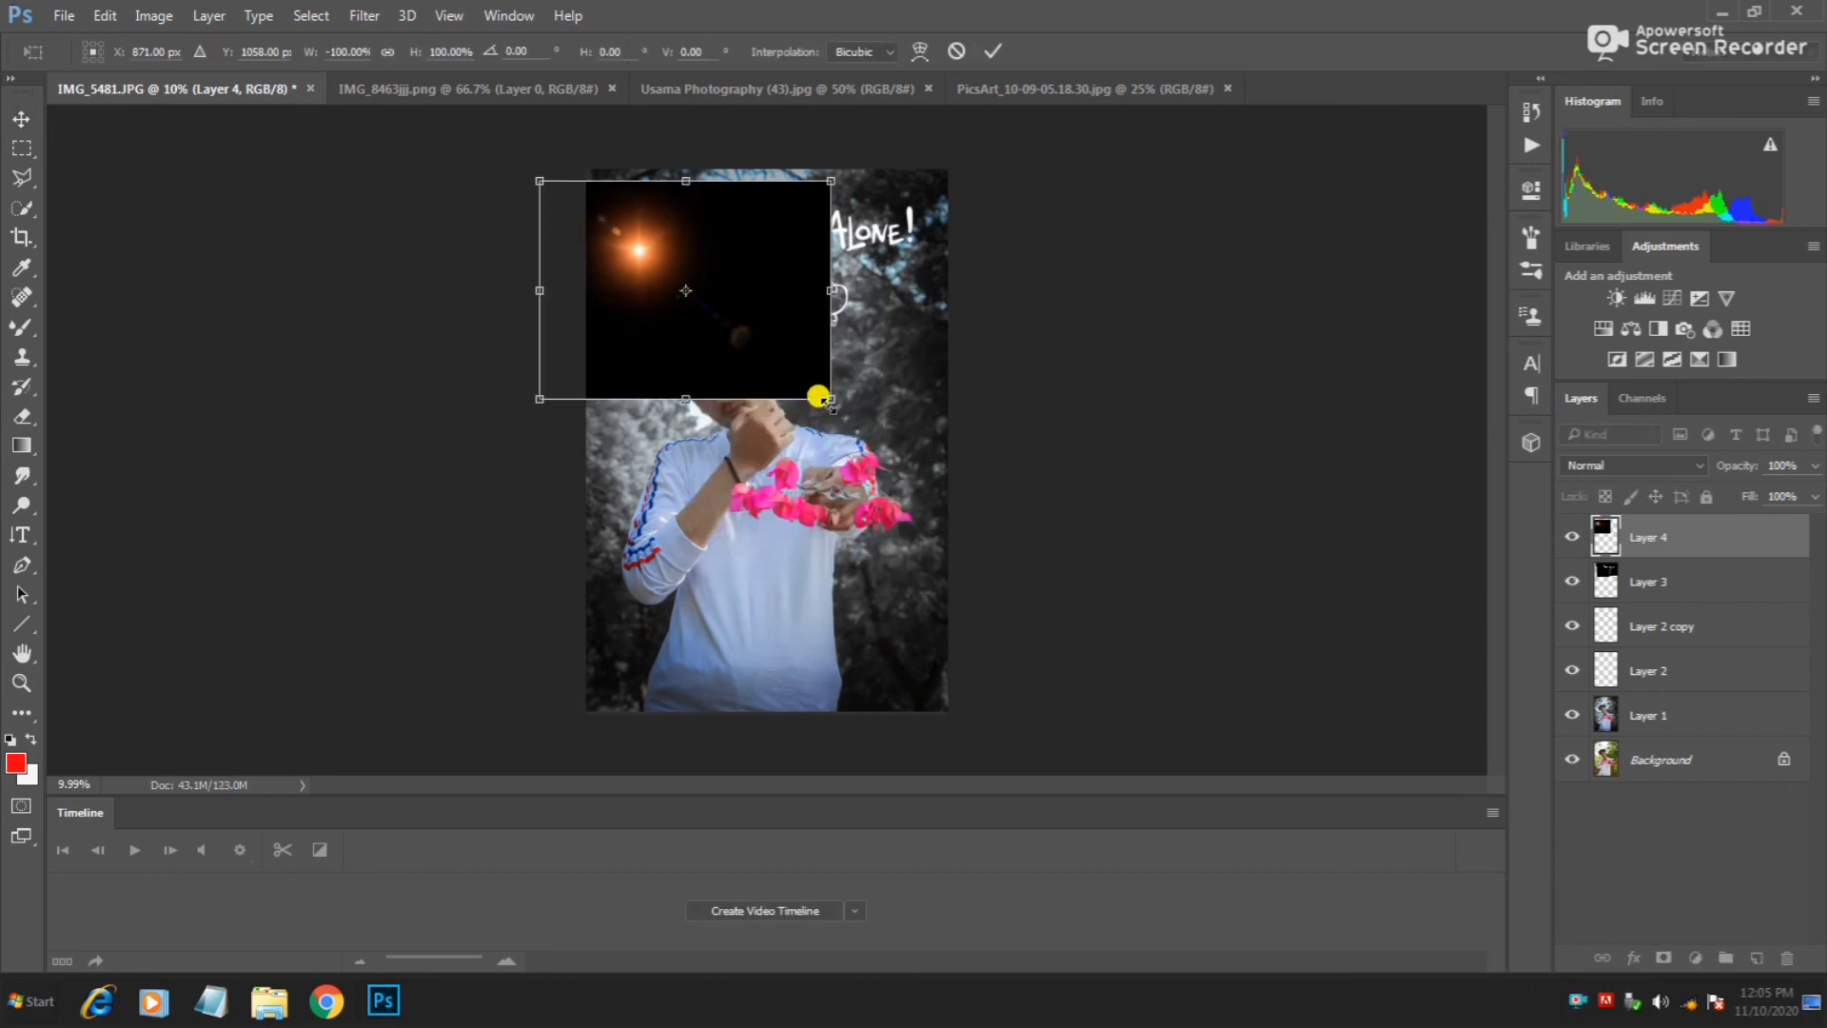
pyautogui.moveTo(818, 397); pyautogui.dragTo(1154, 804)
pyautogui.moveTo(856, 571); pyautogui.dragTo(717, 424)
pyautogui.moveTo(1189, 570); pyautogui.dragTo(1188, 380)
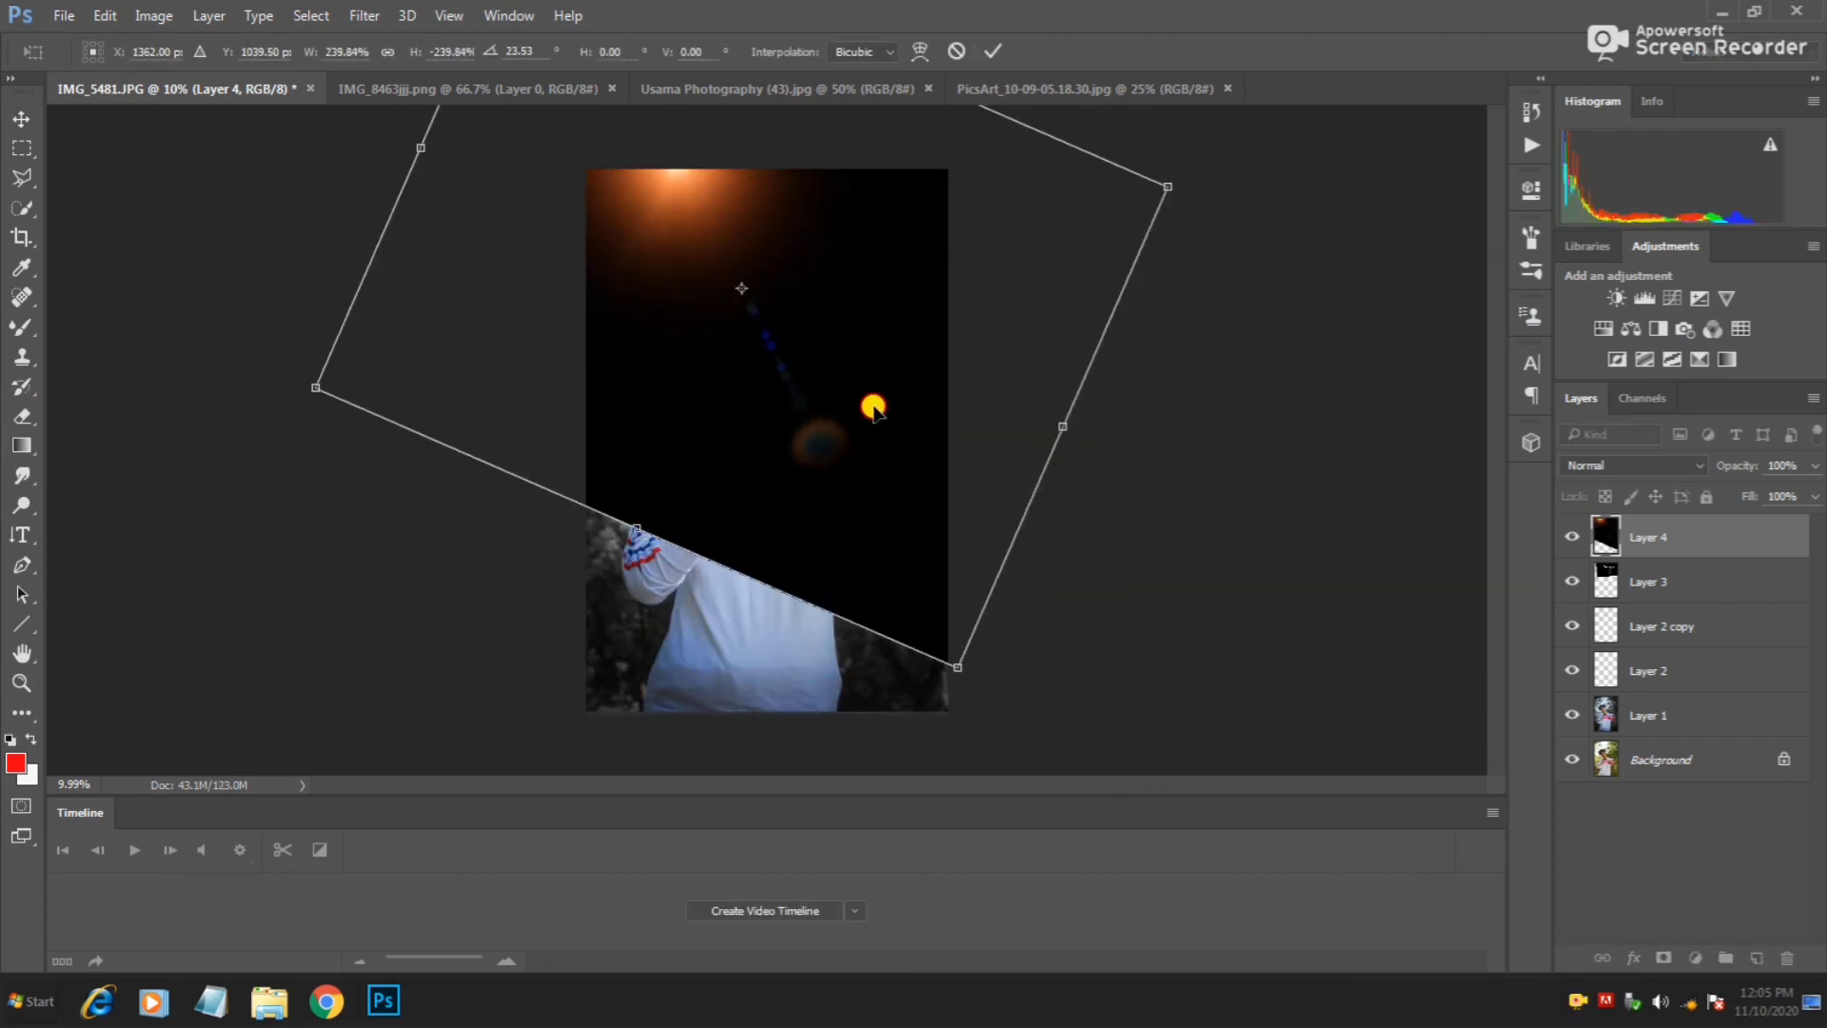
pyautogui.moveTo(873, 407)
pyautogui.mouseDown()
pyautogui.moveTo(833, 369)
pyautogui.moveTo(827, 391)
pyautogui.mouseUp()
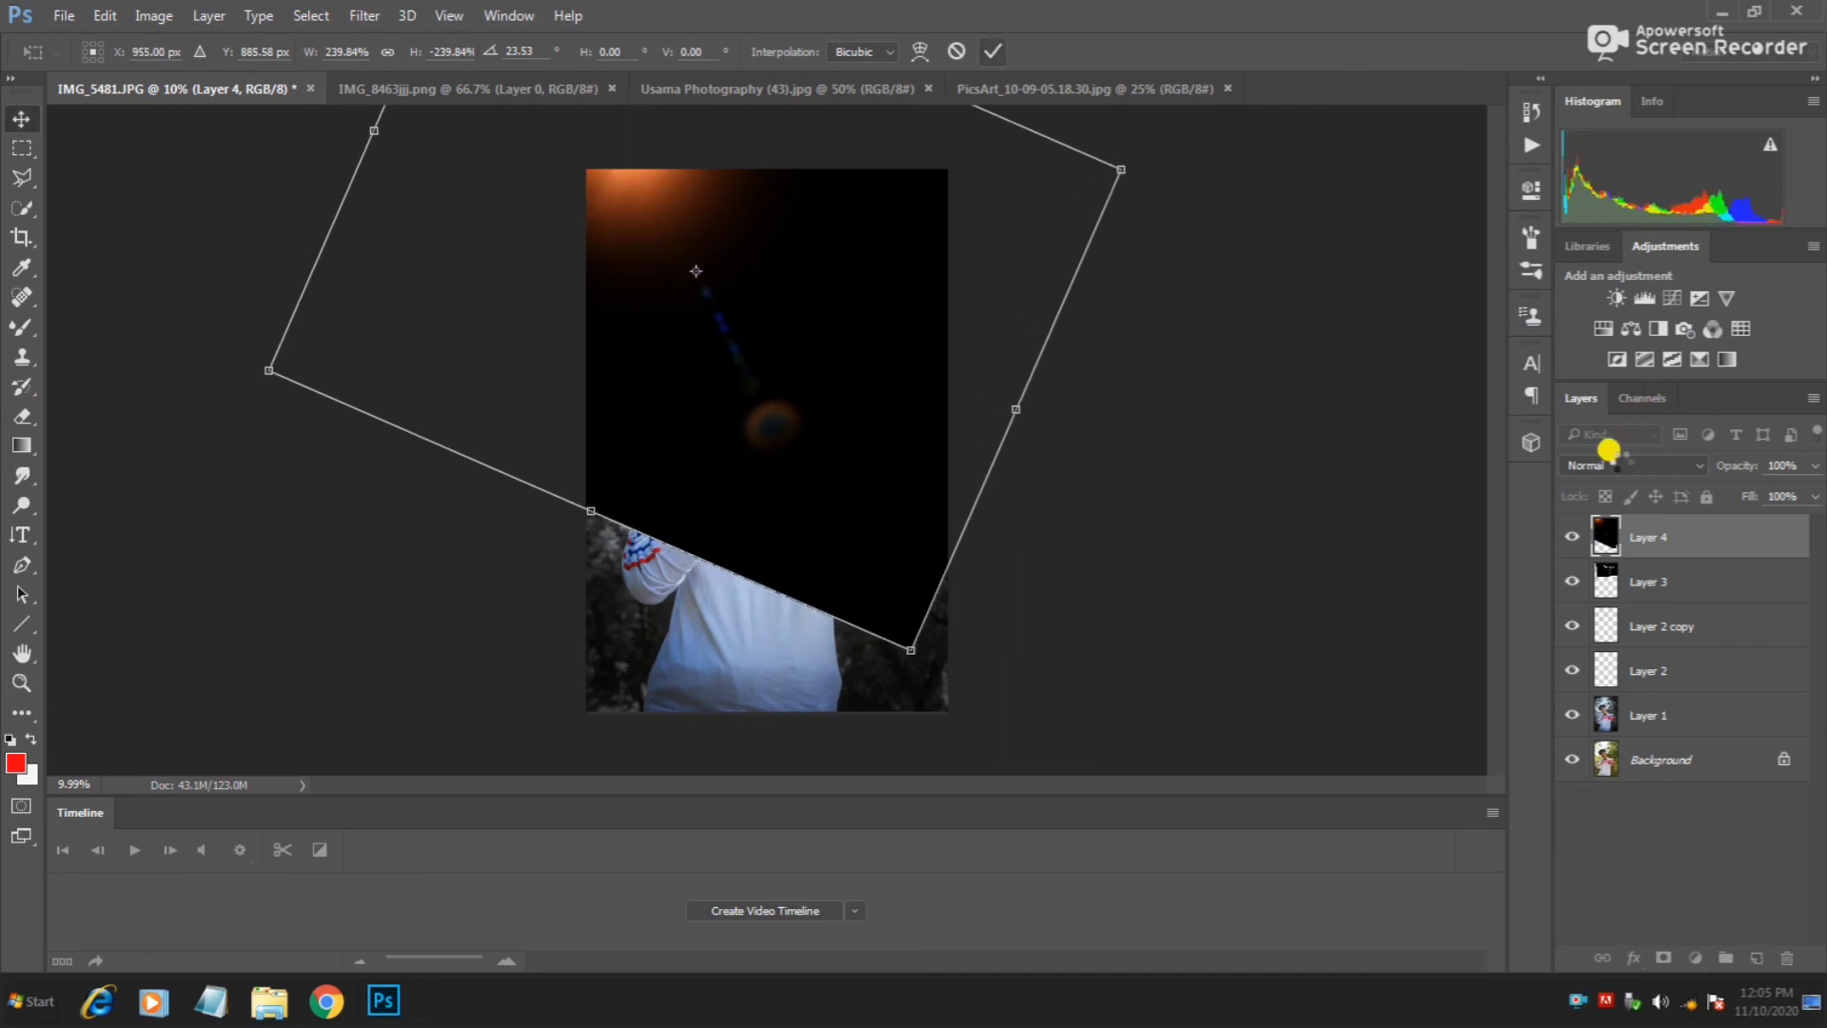
pyautogui.click(1613, 465)
# Screen-blend the flare, enlarge it to about 120%, and shift its glow toward the top left.
pyautogui.click(1585, 613)
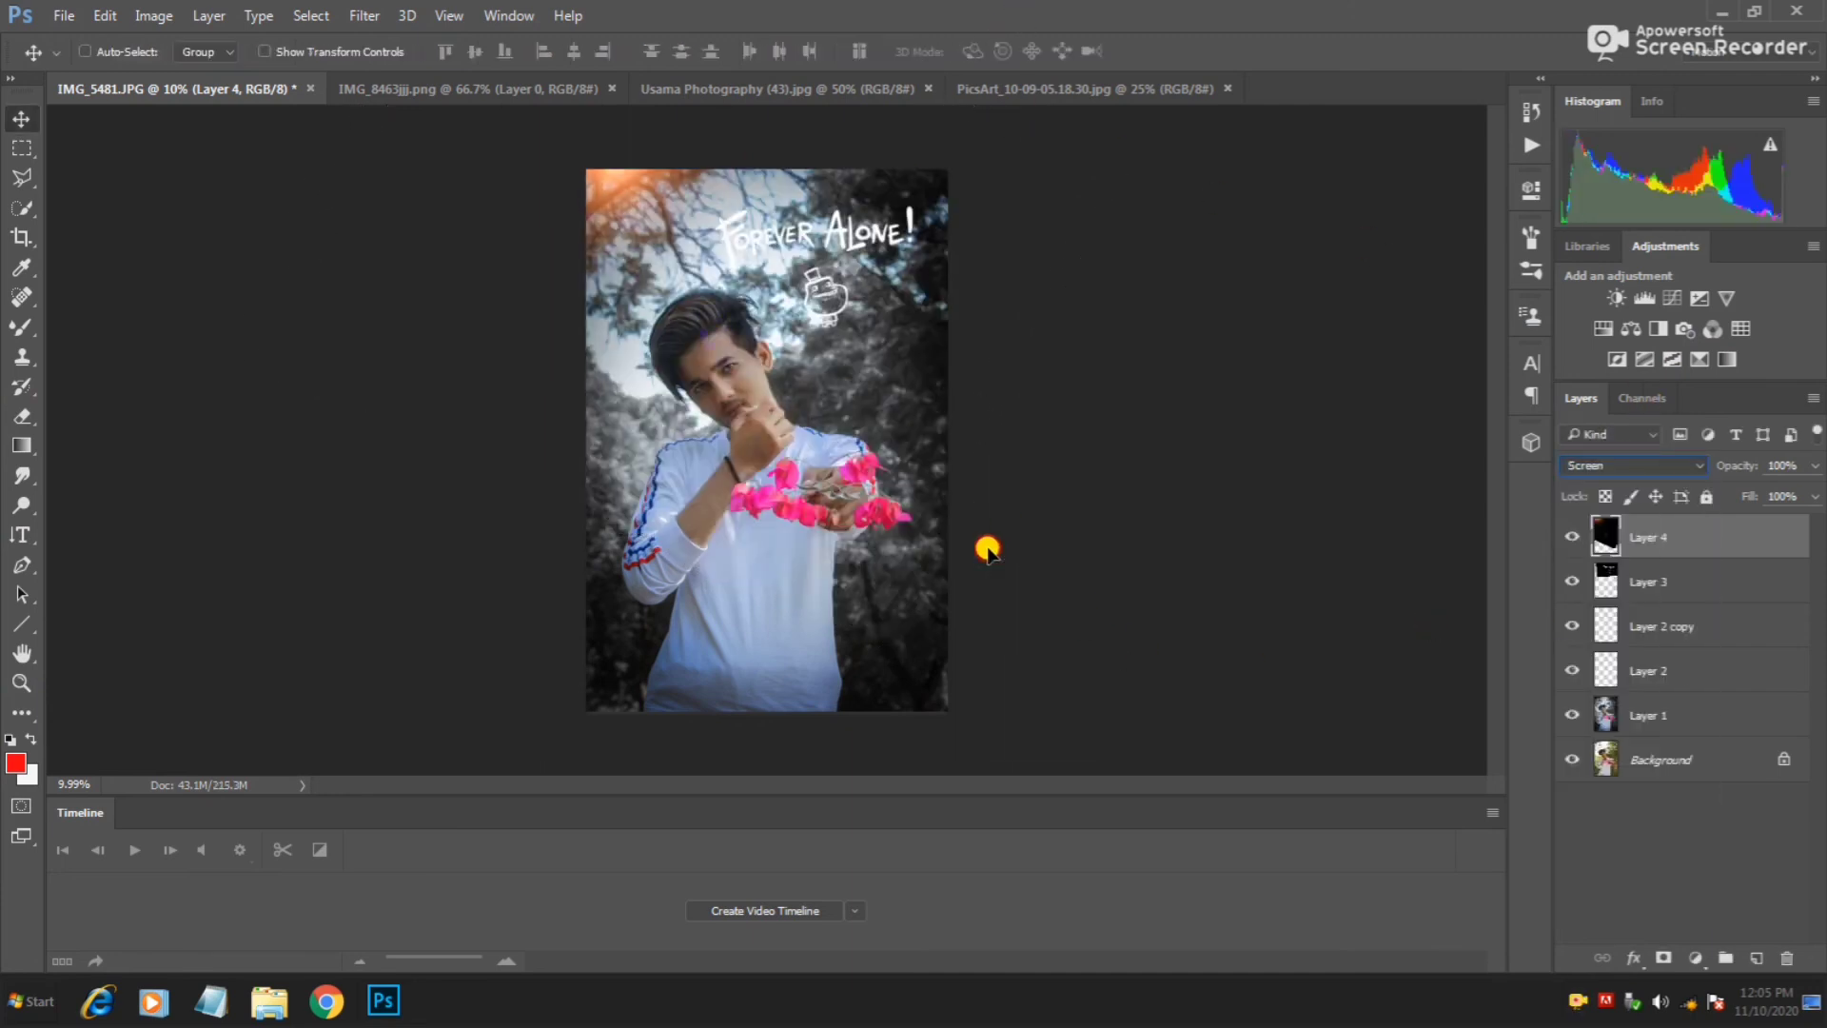
pyautogui.moveTo(988, 550)
pyautogui.mouseDown()
pyautogui.moveTo(951, 591)
pyautogui.moveTo(958, 656)
pyautogui.moveTo(916, 562)
pyautogui.mouseUp()
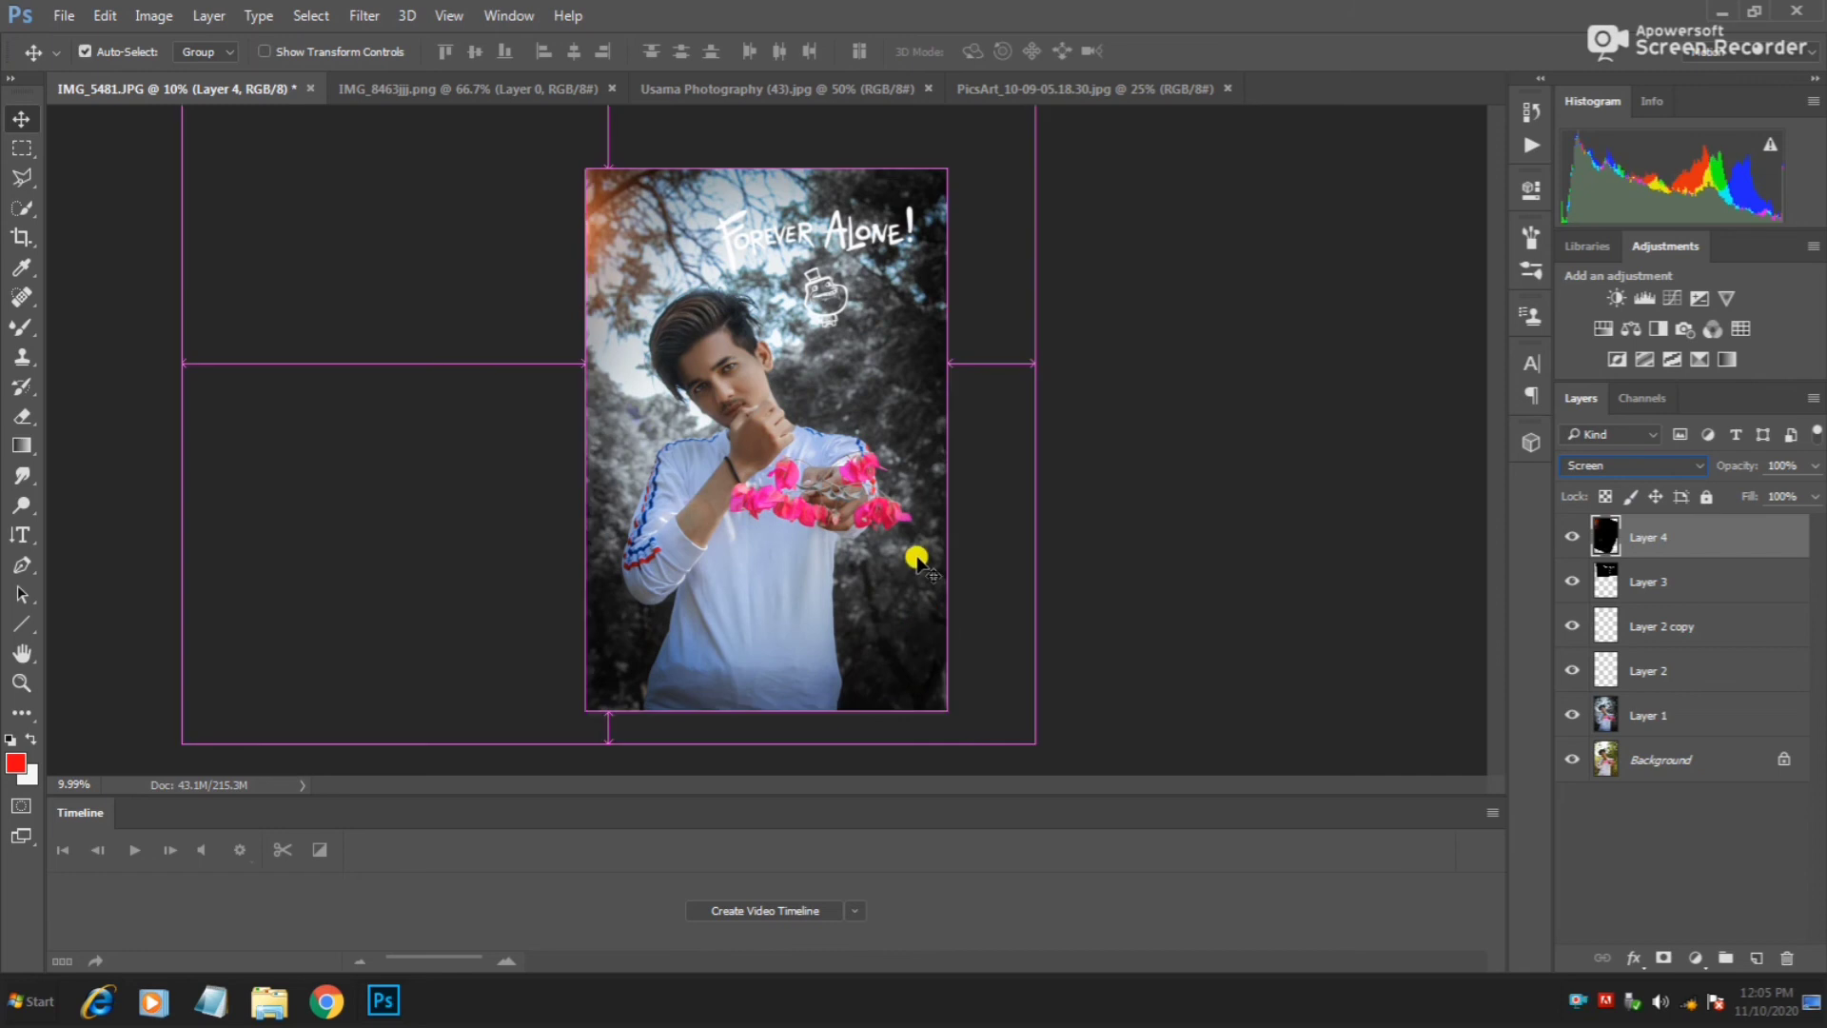
pyautogui.hotkey('alt', 'shift', 'f')
pyautogui.hotkey('ctrl', 't')
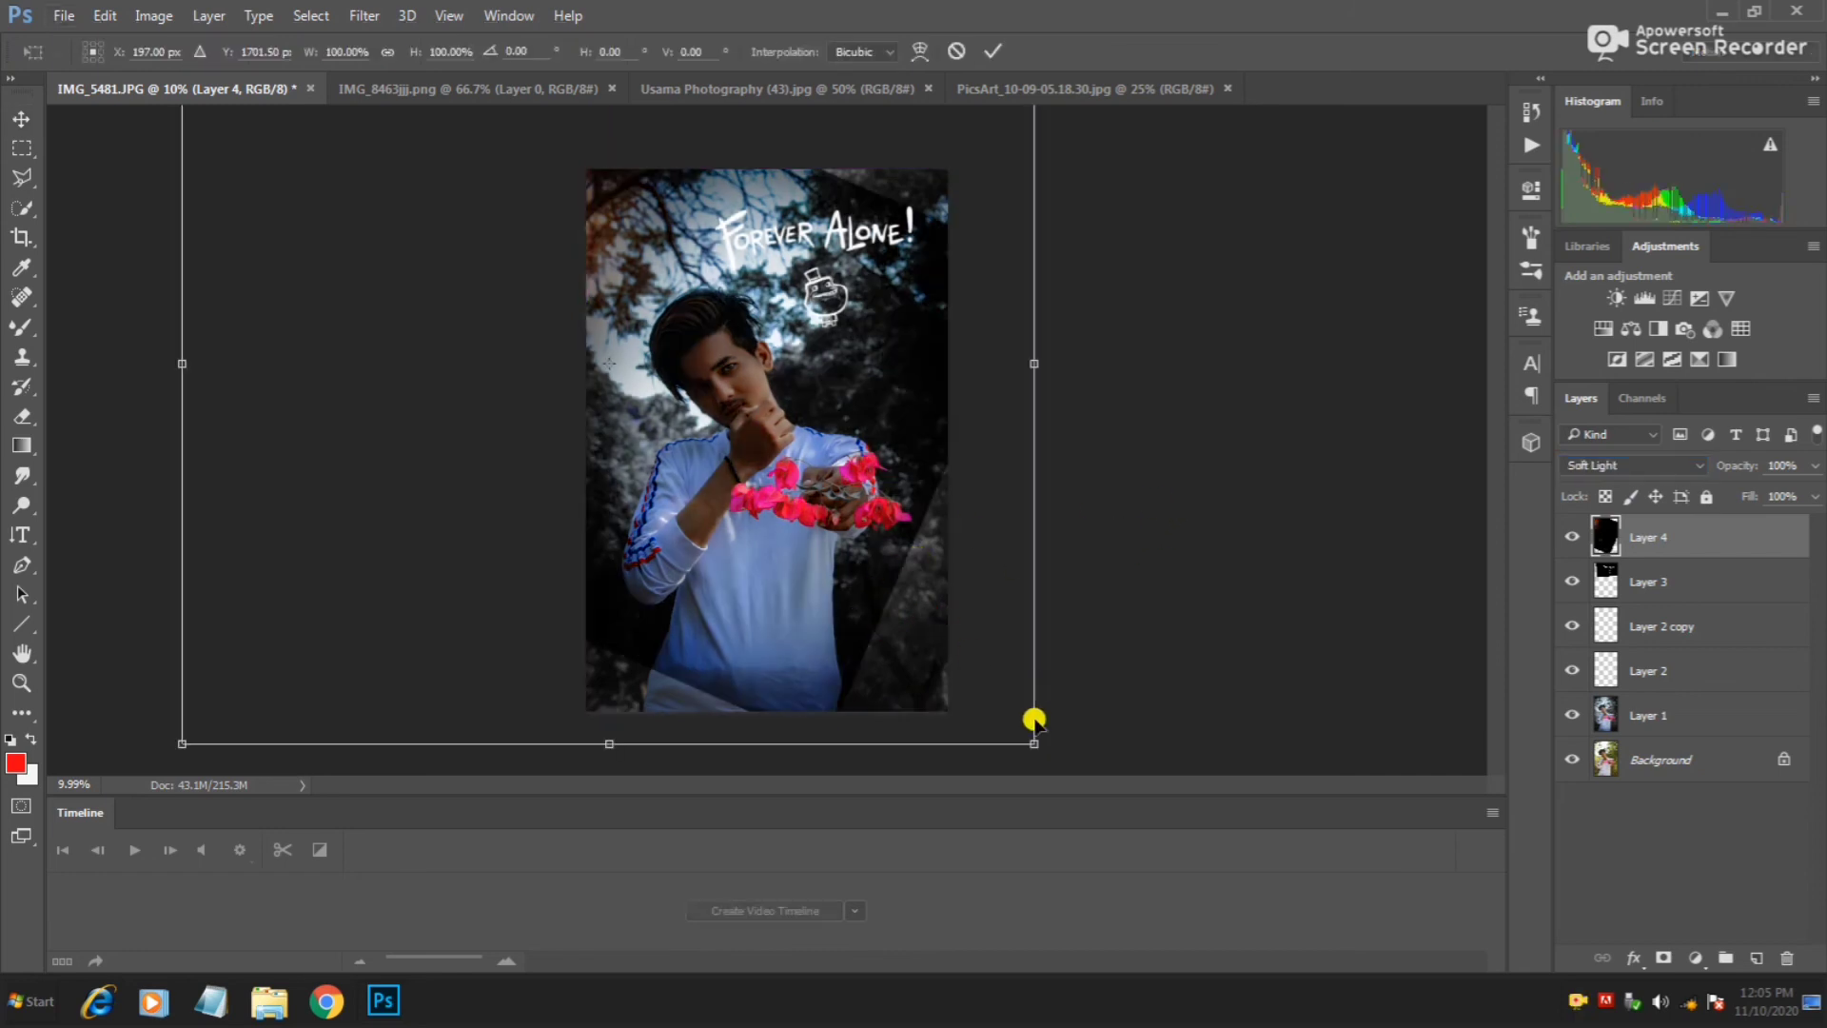
pyautogui.moveTo(1027, 743); pyautogui.dragTo(1204, 901)
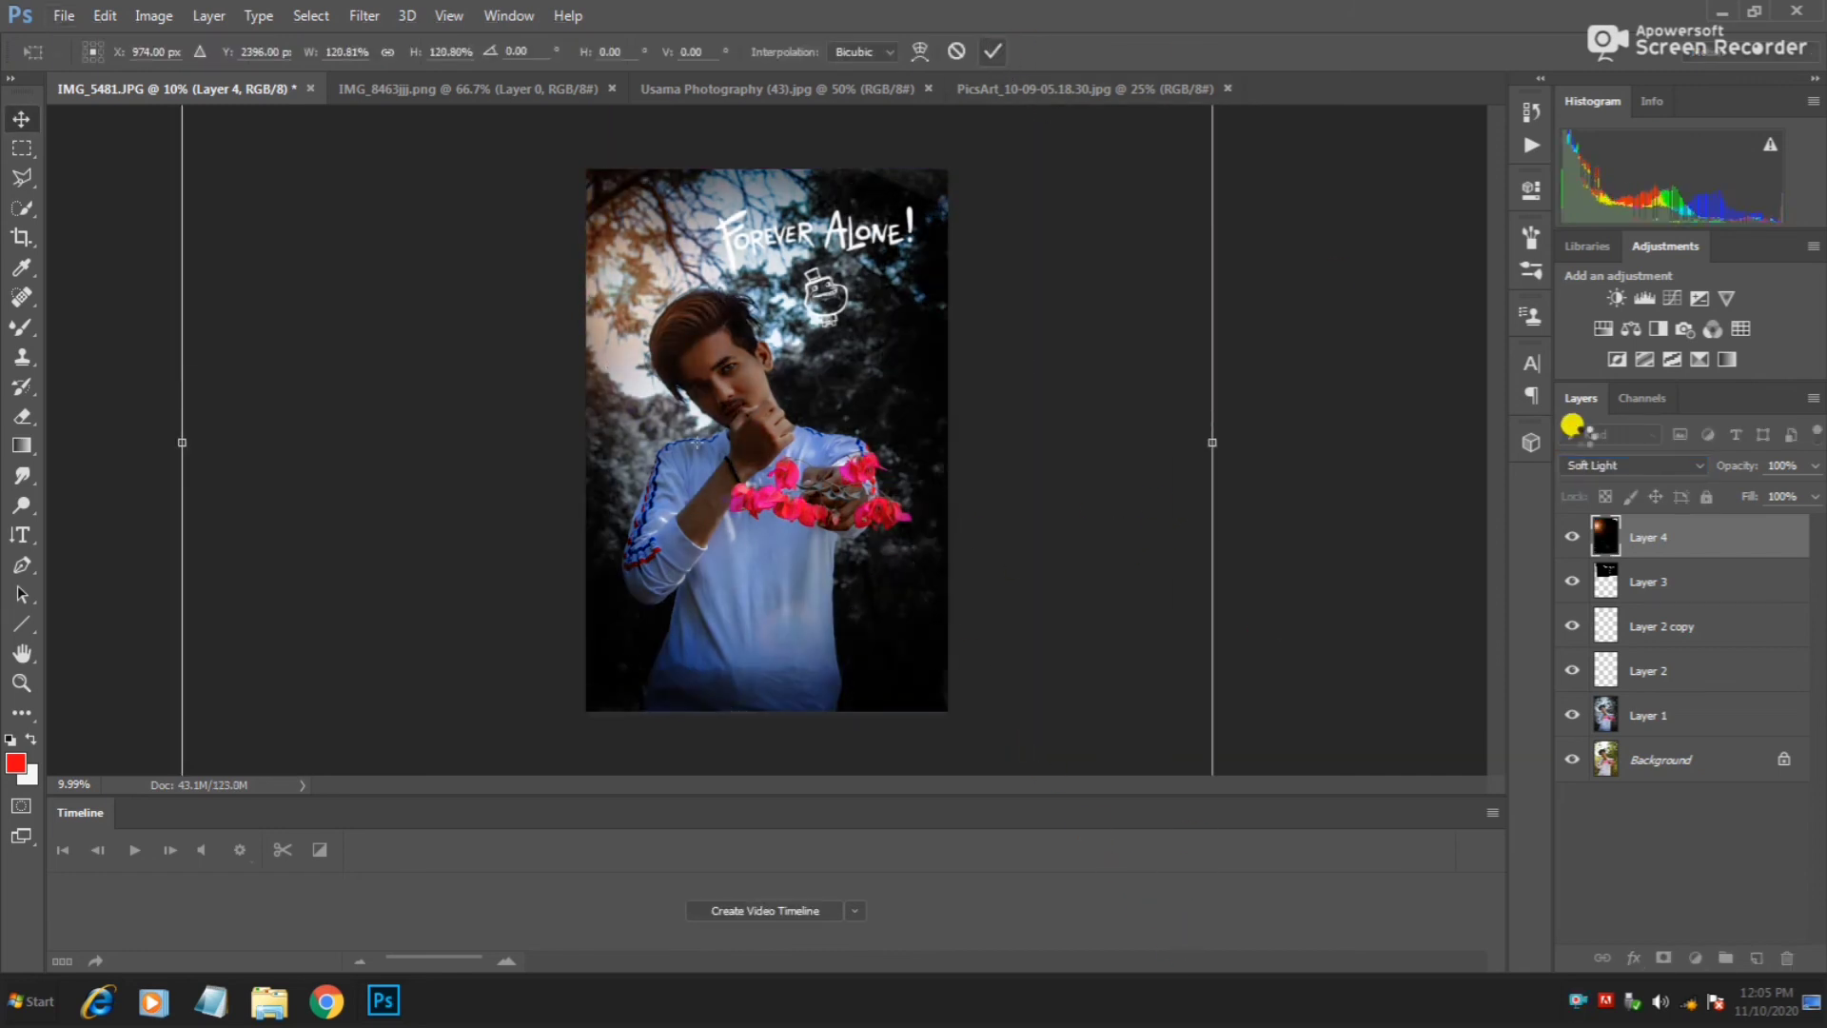
pyautogui.click(1585, 463)
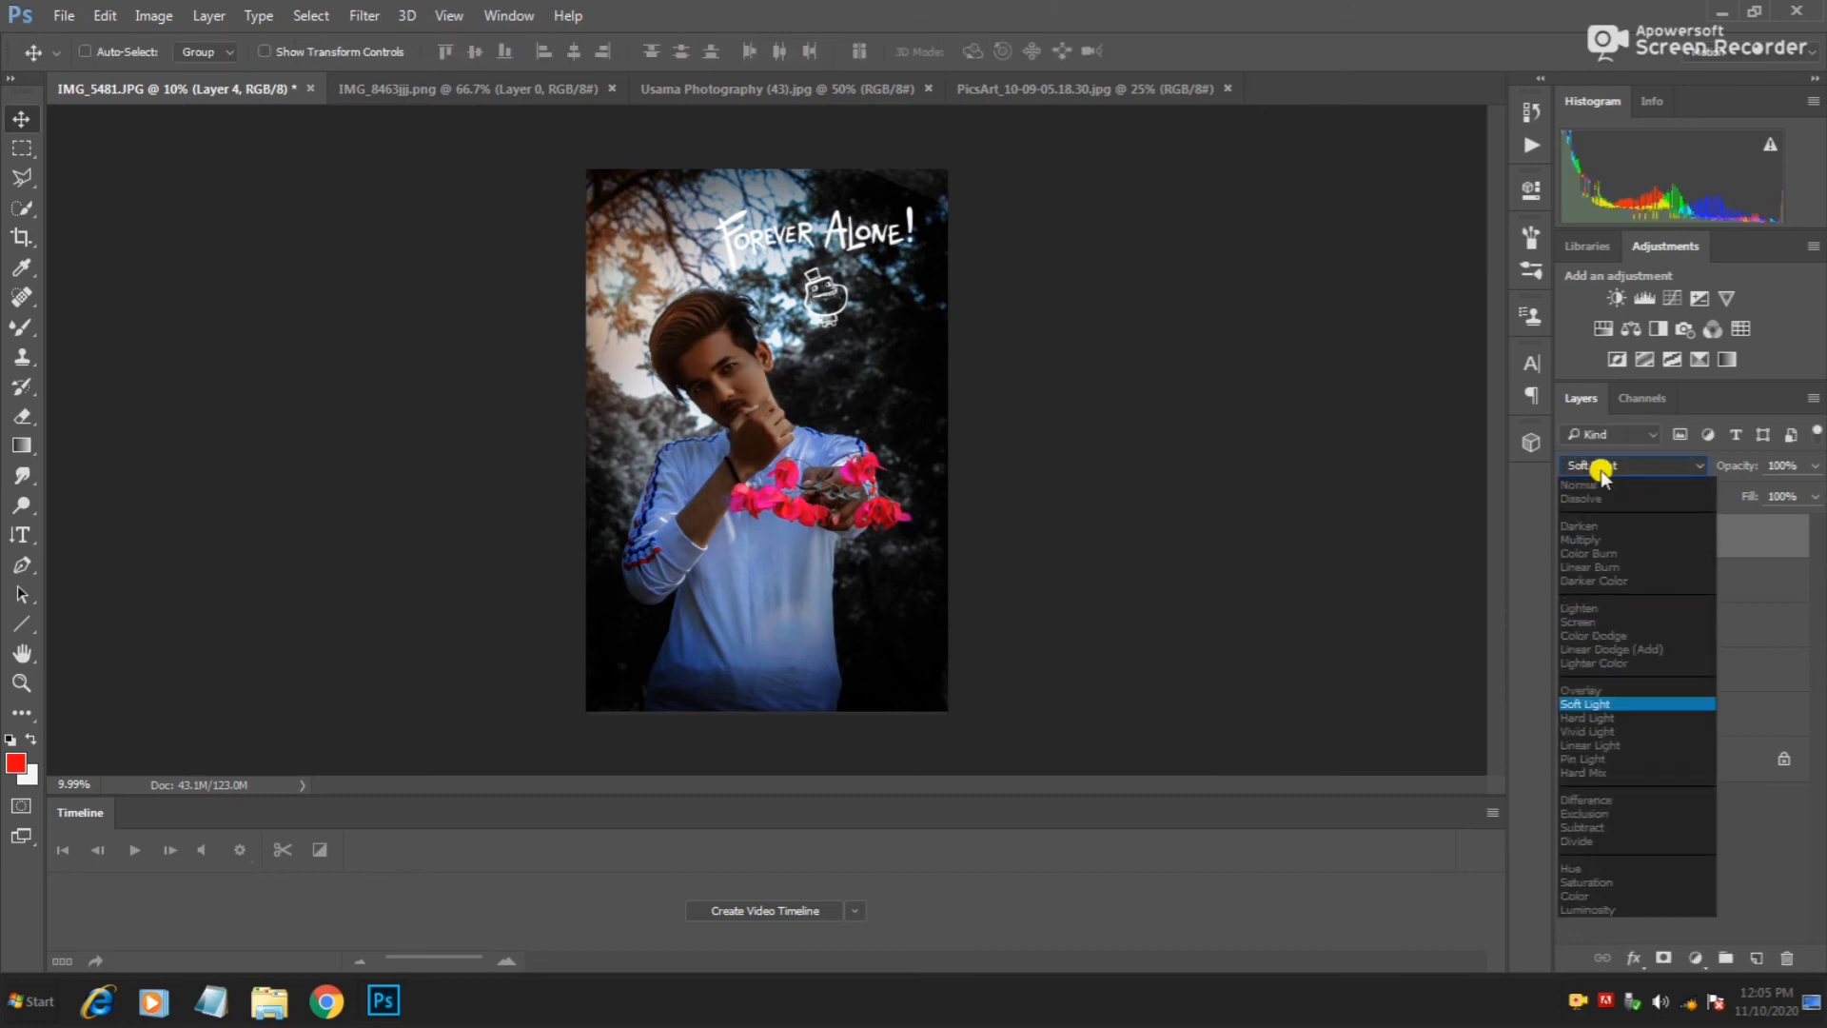
pyautogui.click(1578, 624)
pyautogui.moveTo(1061, 561); pyautogui.dragTo(1014, 435)
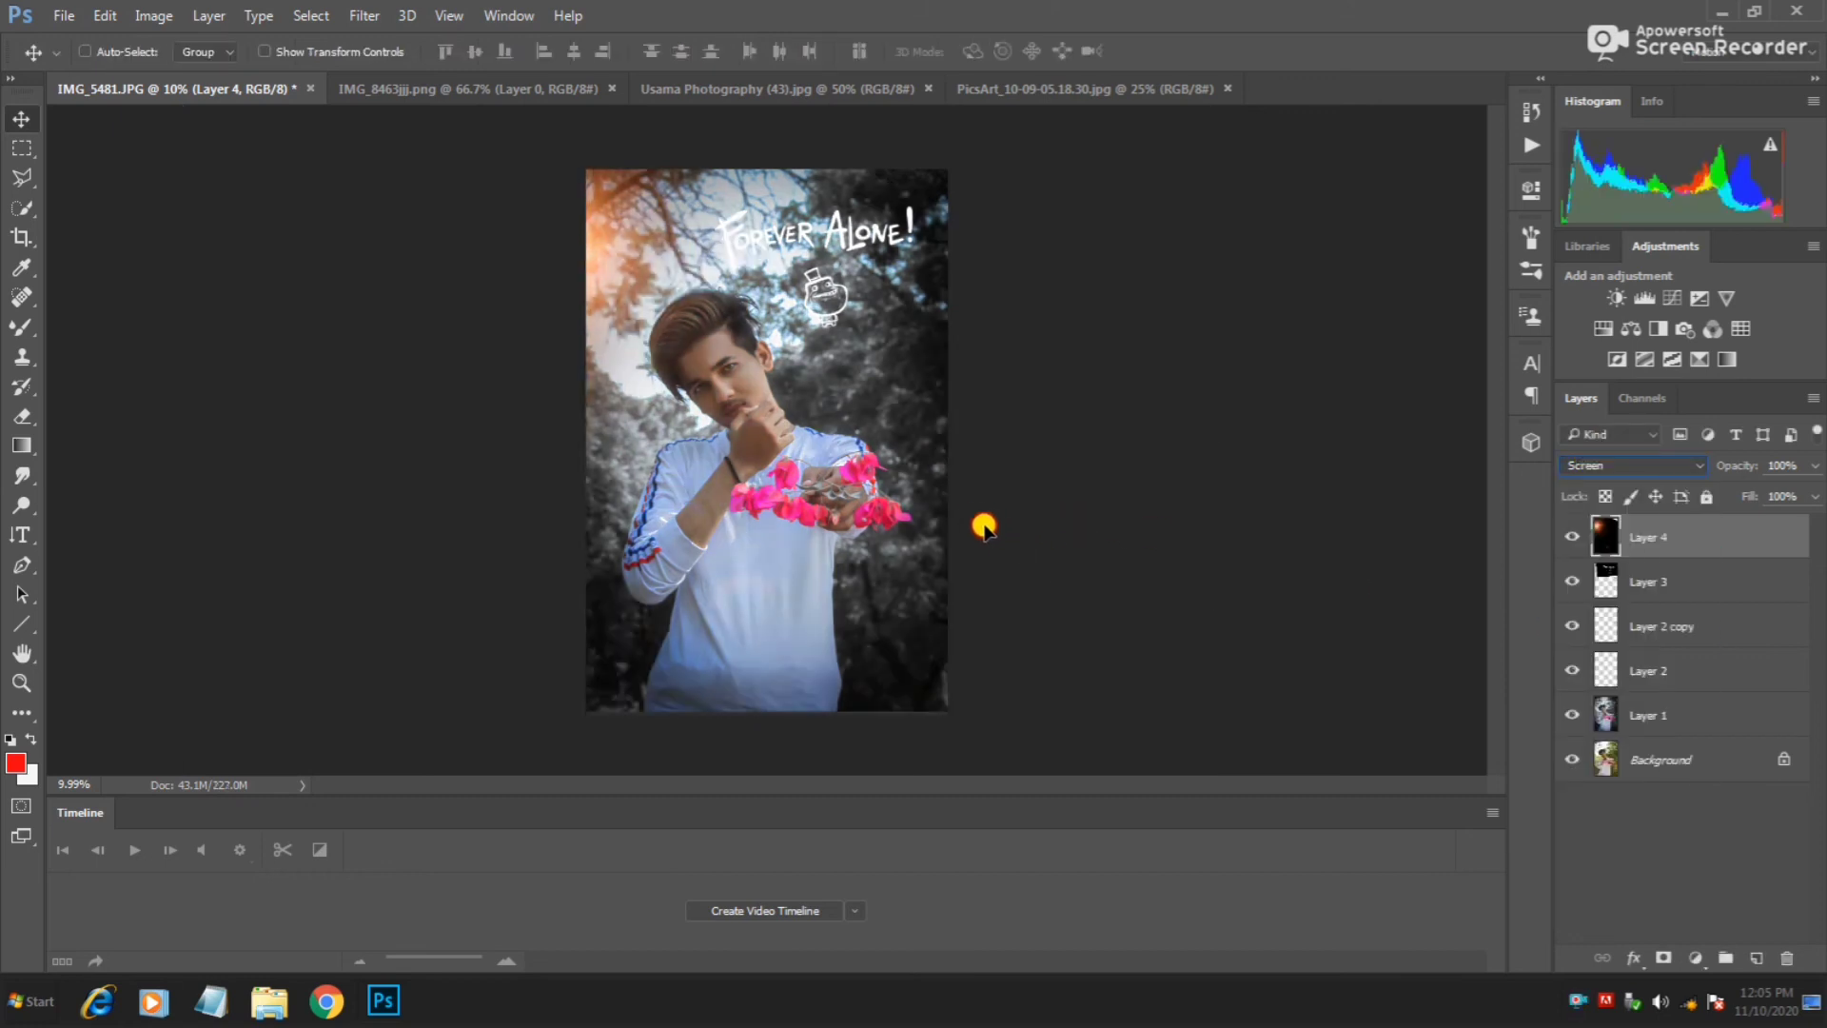
pyautogui.press('Up')
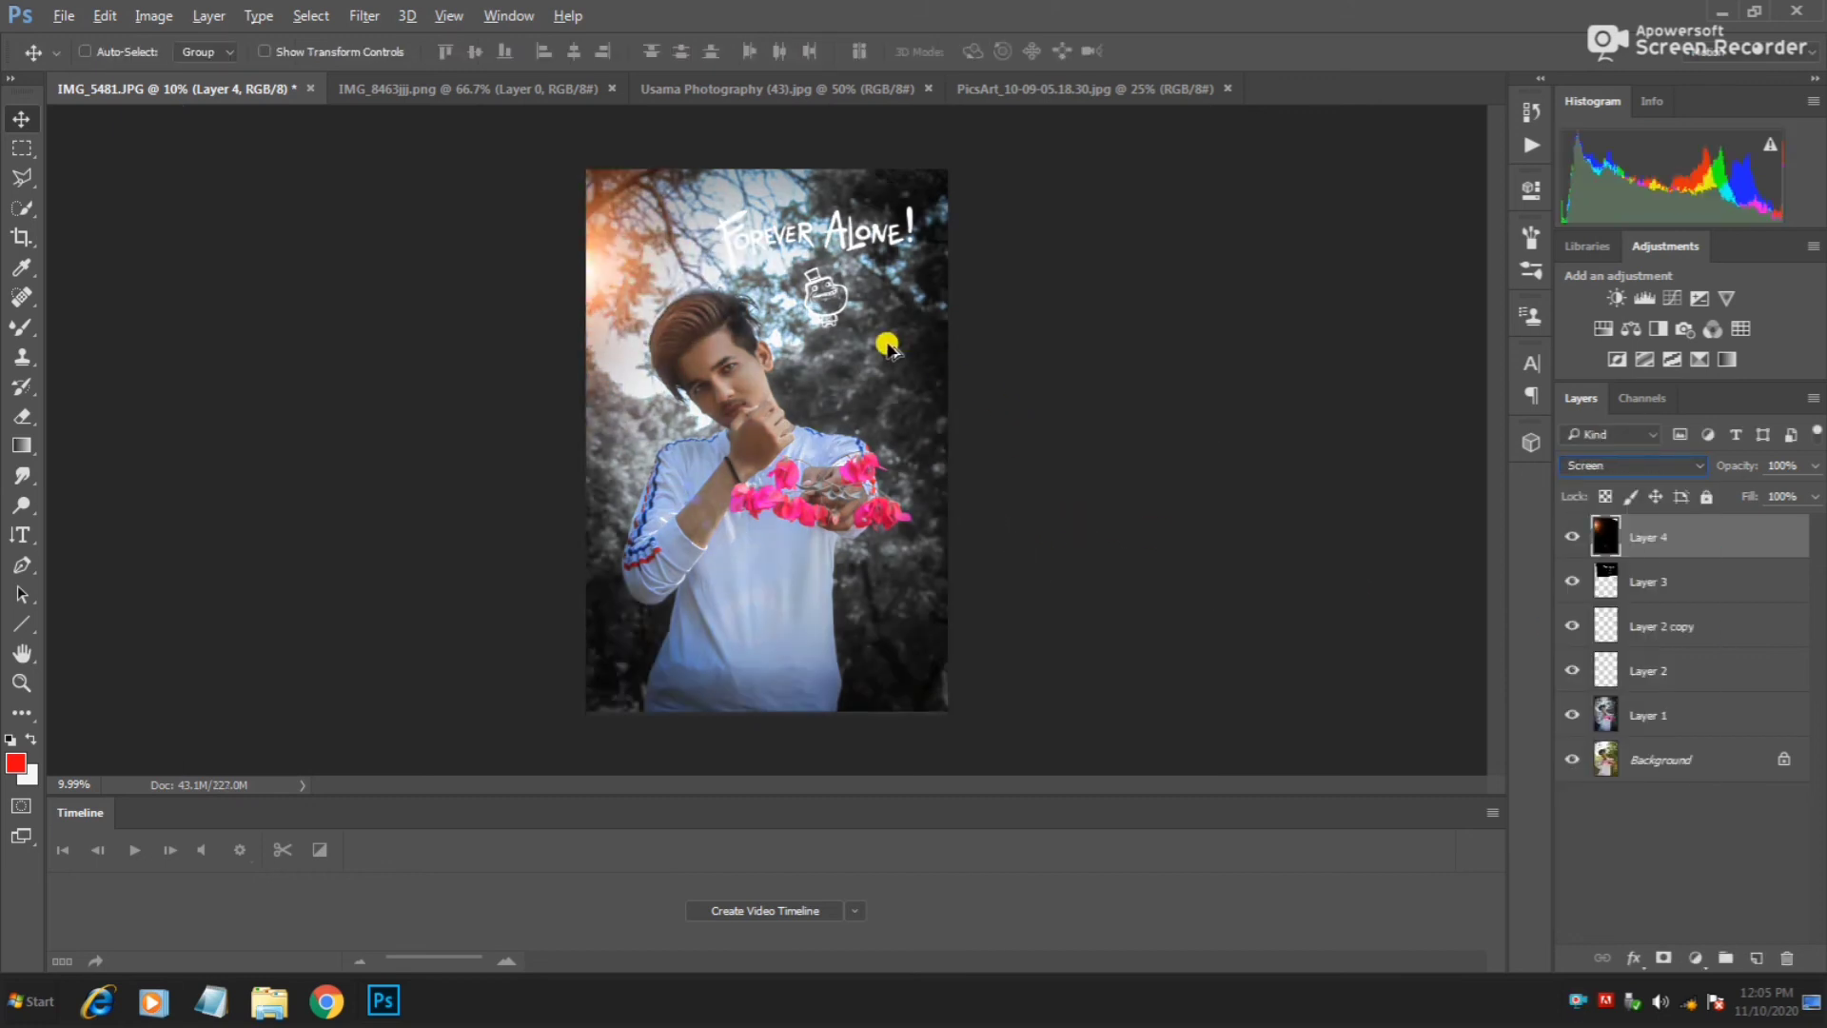
# Keep the flare on Screen, merge all layers, duplicate the merged layer, and launch Camera Raw Filter.
pyautogui.press('Down')
pyautogui.hotkey('ctrl', 'shift', 'e')
pyautogui.hotkey('ctrl', 'j')
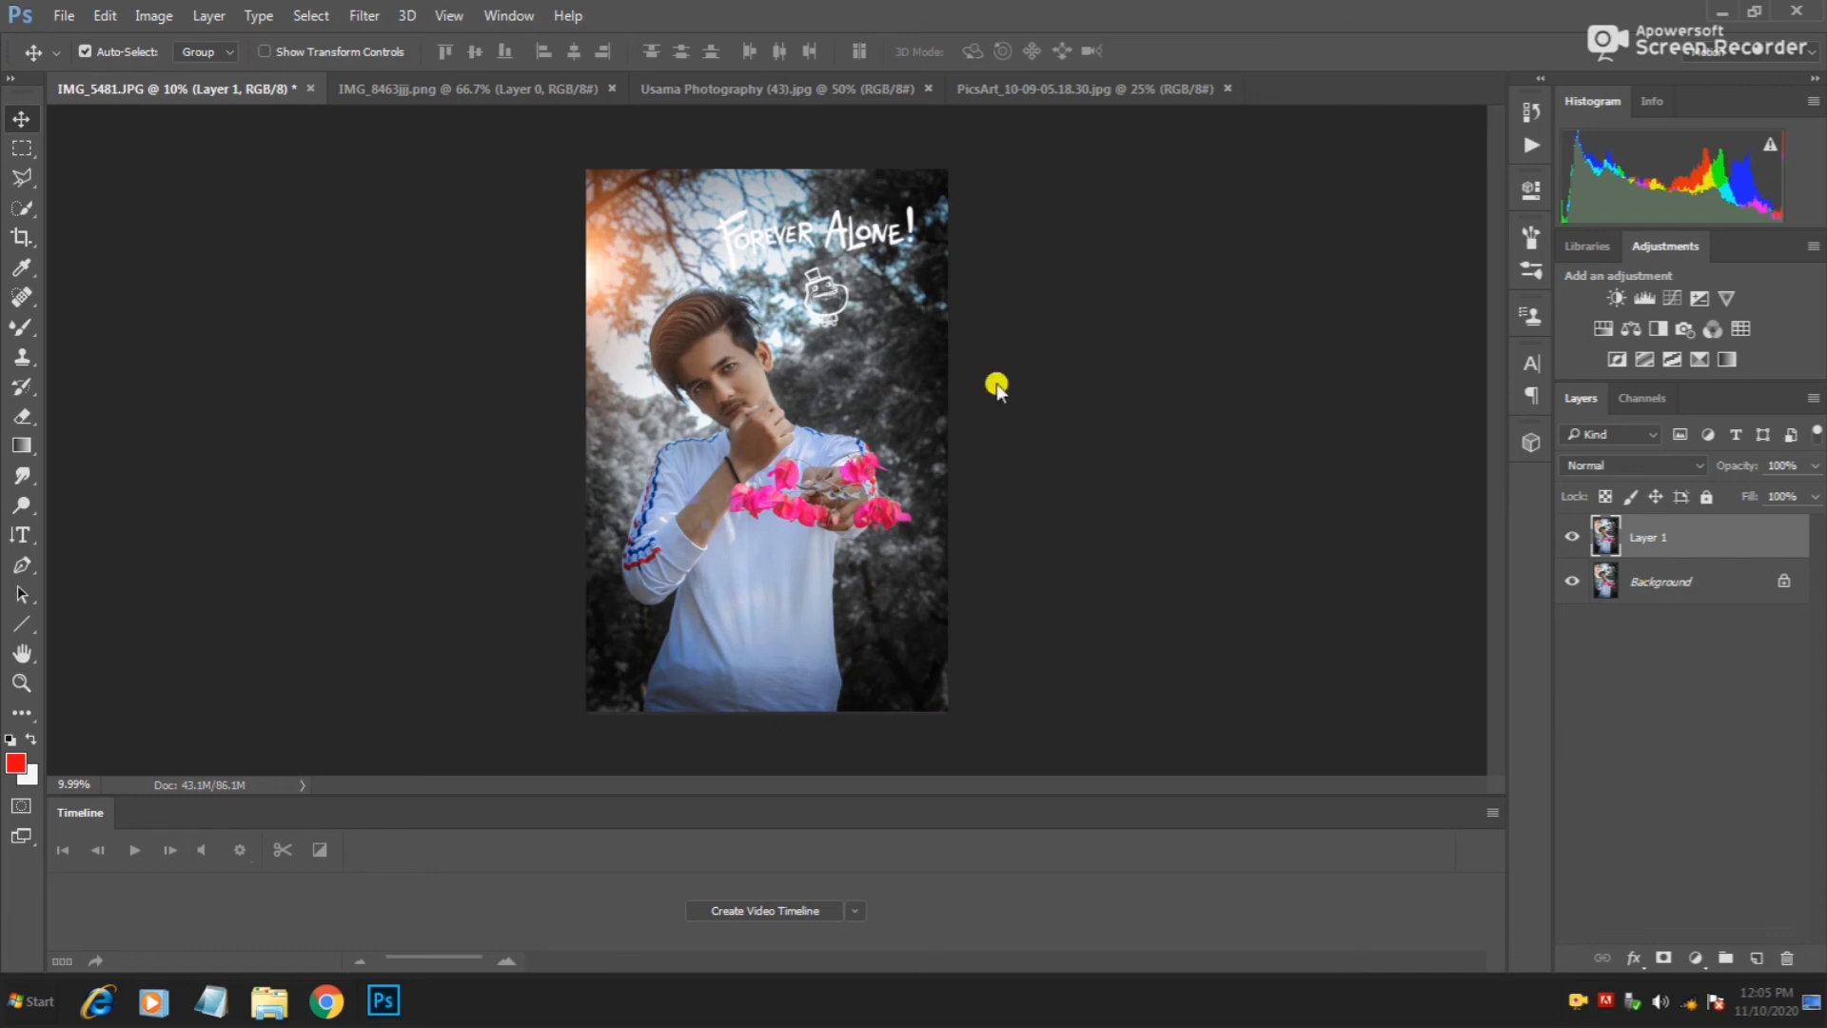
pyautogui.hotkey('ctrl', 'shift', 'a')
# Adjust the Oranges luminance and saturation in the HSL panel.
pyautogui.click(1237, 245)
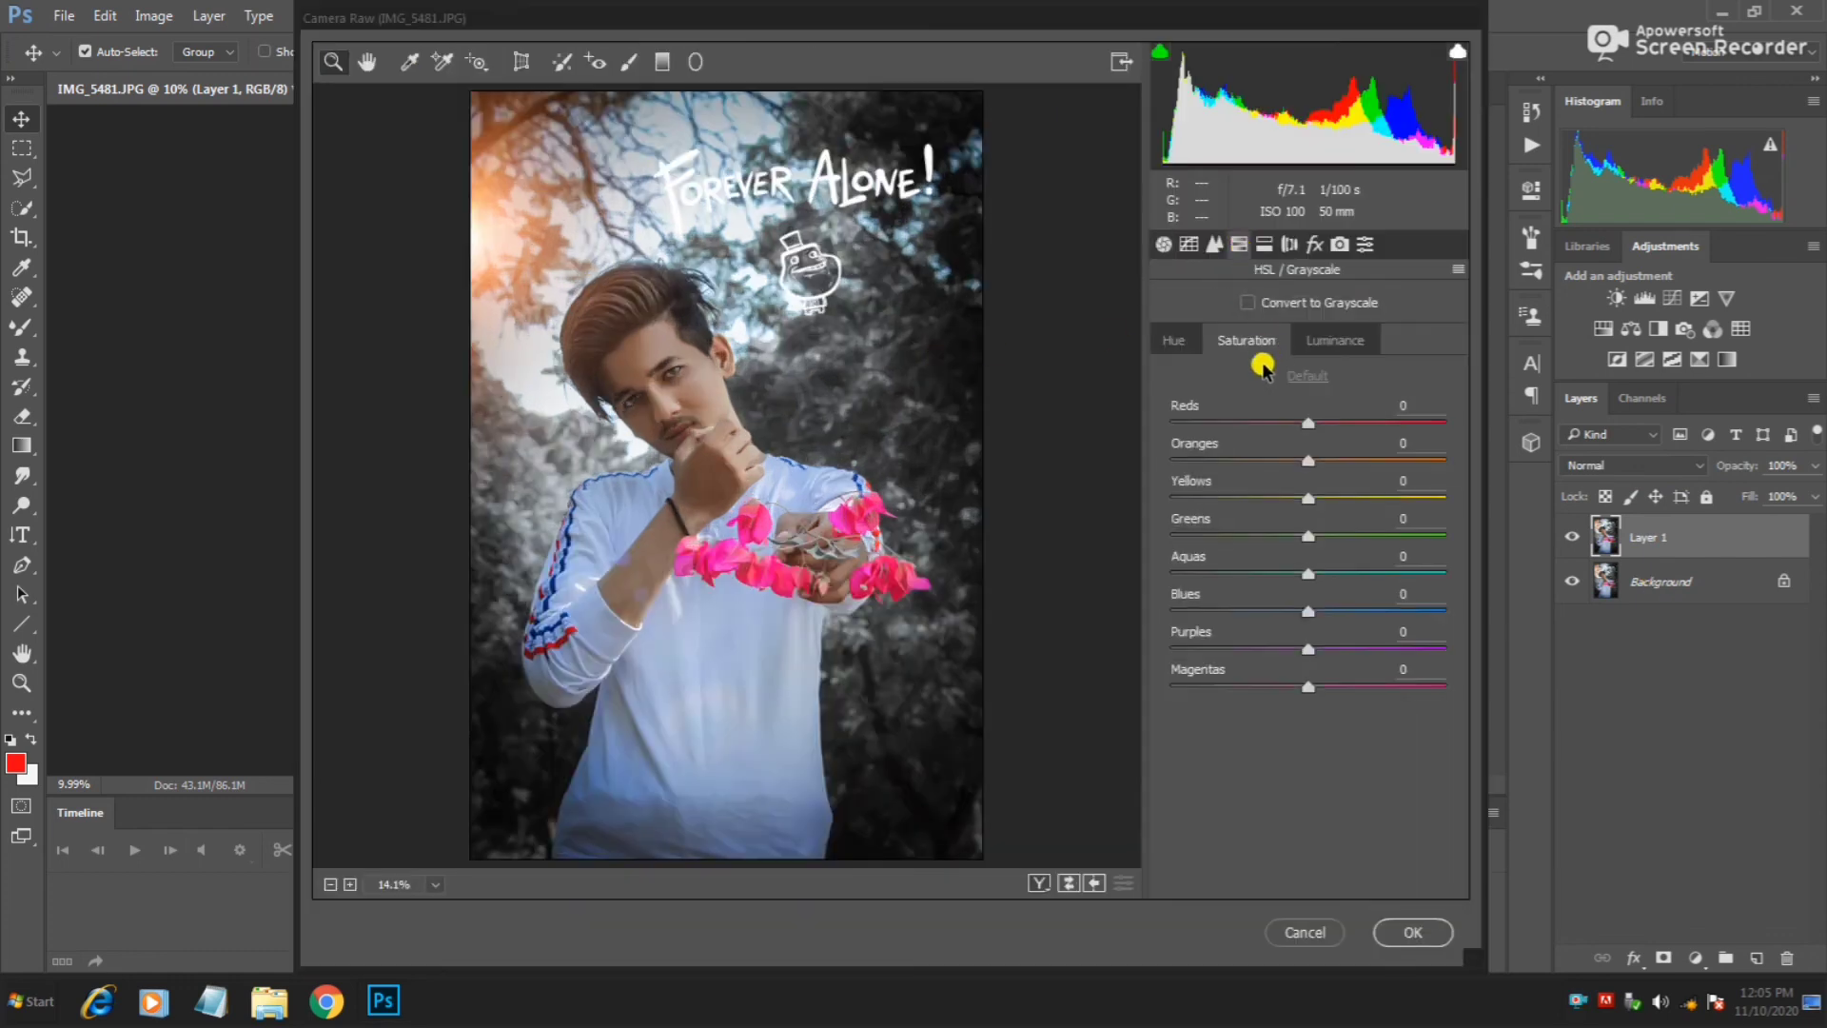
pyautogui.click(1316, 343)
pyautogui.moveTo(1309, 460)
pyautogui.mouseDown()
pyautogui.moveTo(1411, 460)
pyautogui.moveTo(1290, 464)
pyautogui.mouseUp()
pyautogui.click(1246, 340)
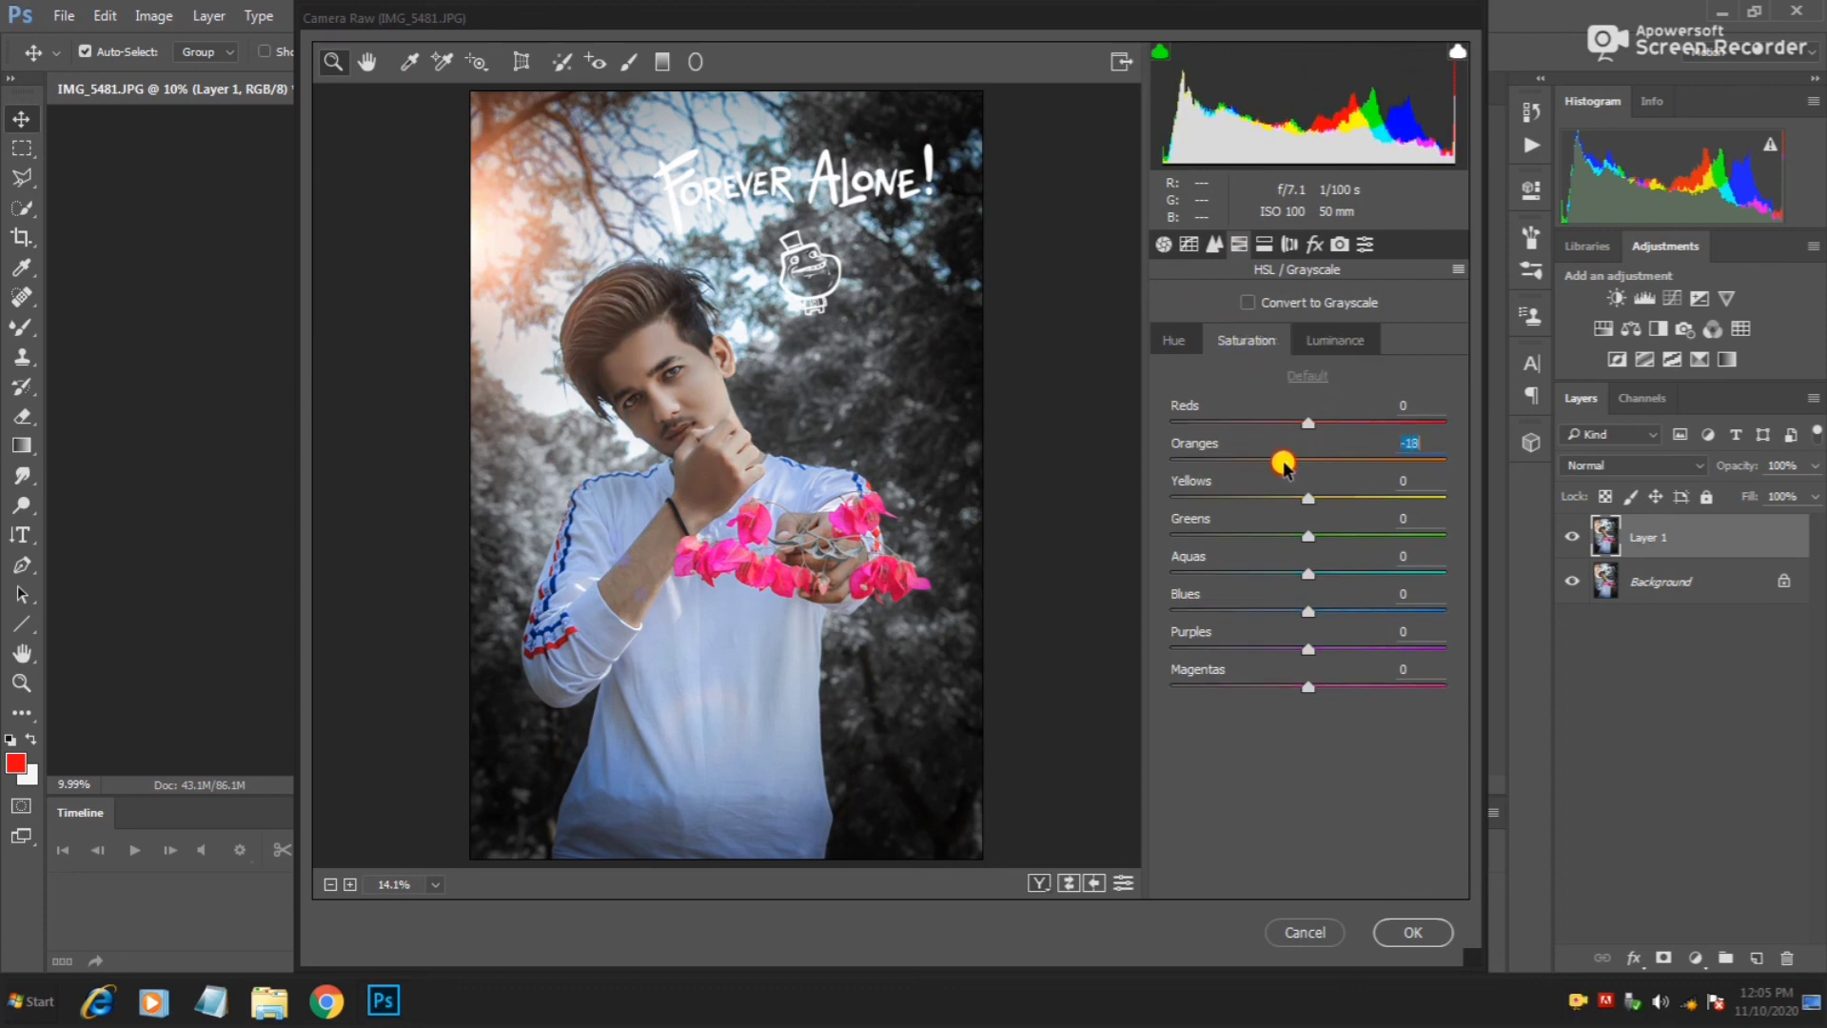
# Set Post Crop Vignetting to -28 and split-tone highlights at hue 192, saturation 5, then apply.
pyautogui.click(1316, 244)
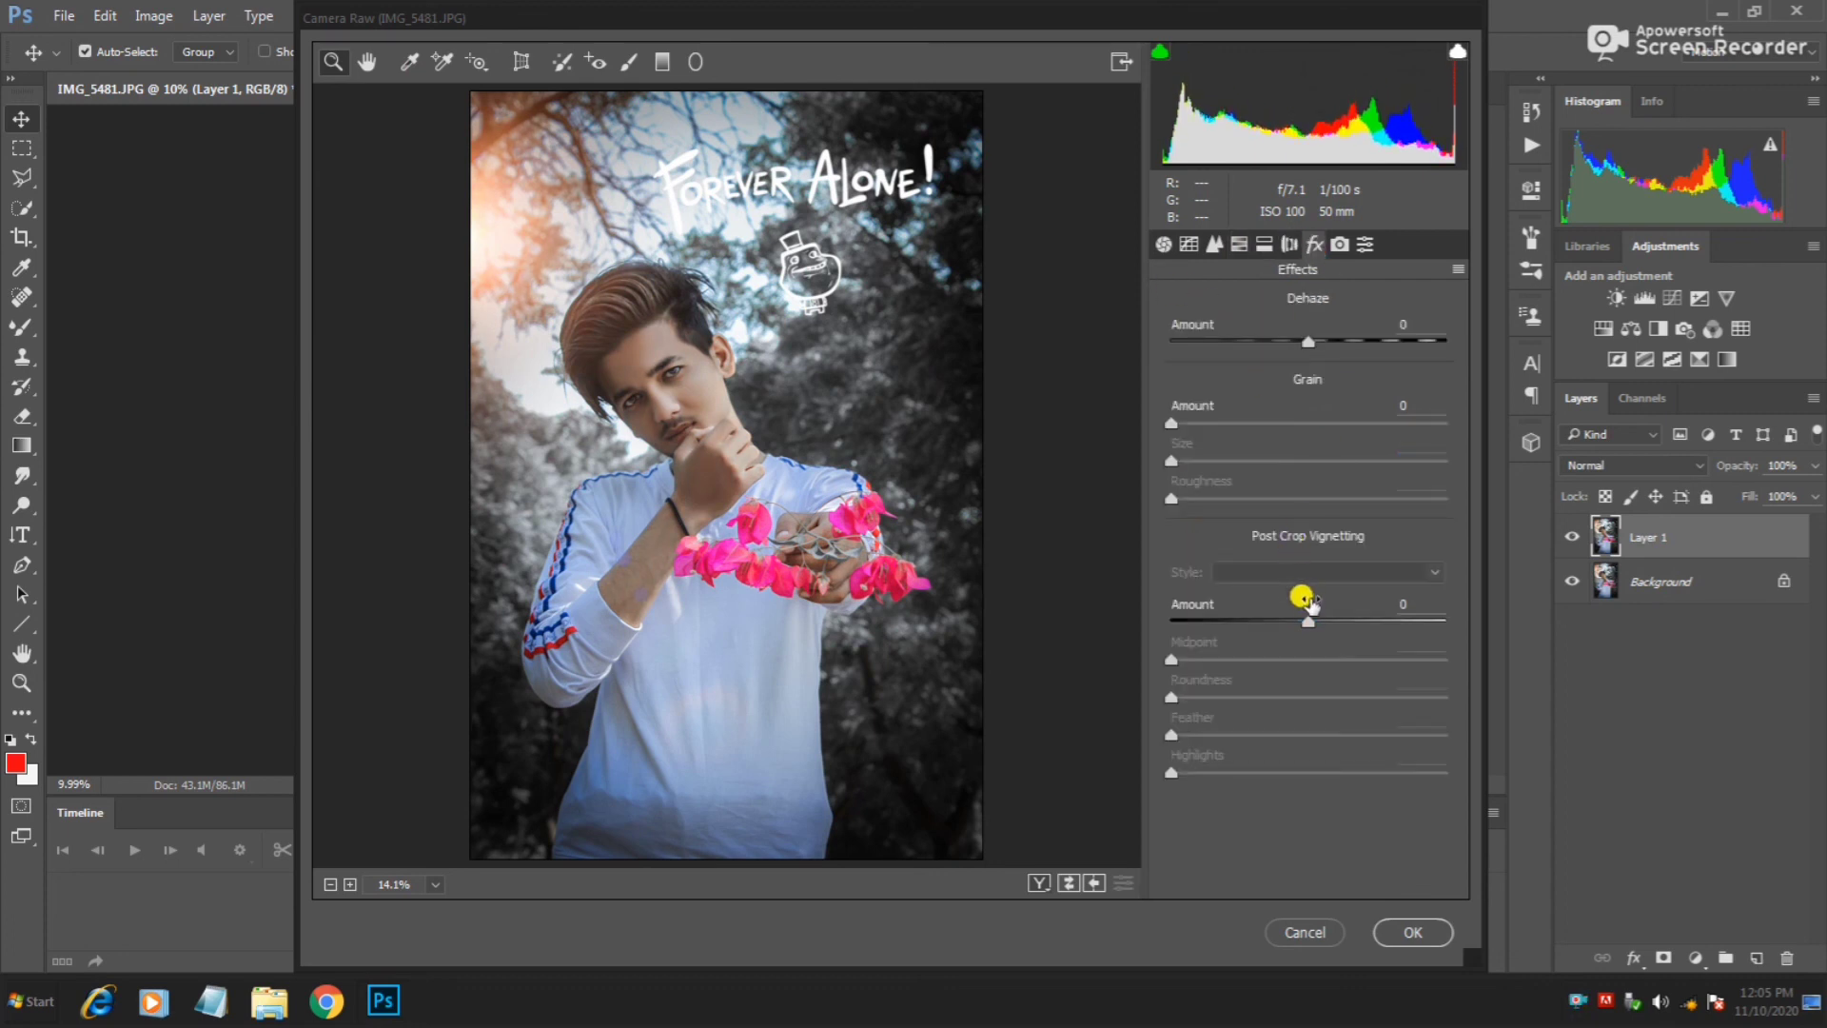
pyautogui.moveTo(1308, 618); pyautogui.dragTo(1275, 609)
pyautogui.click(1263, 245)
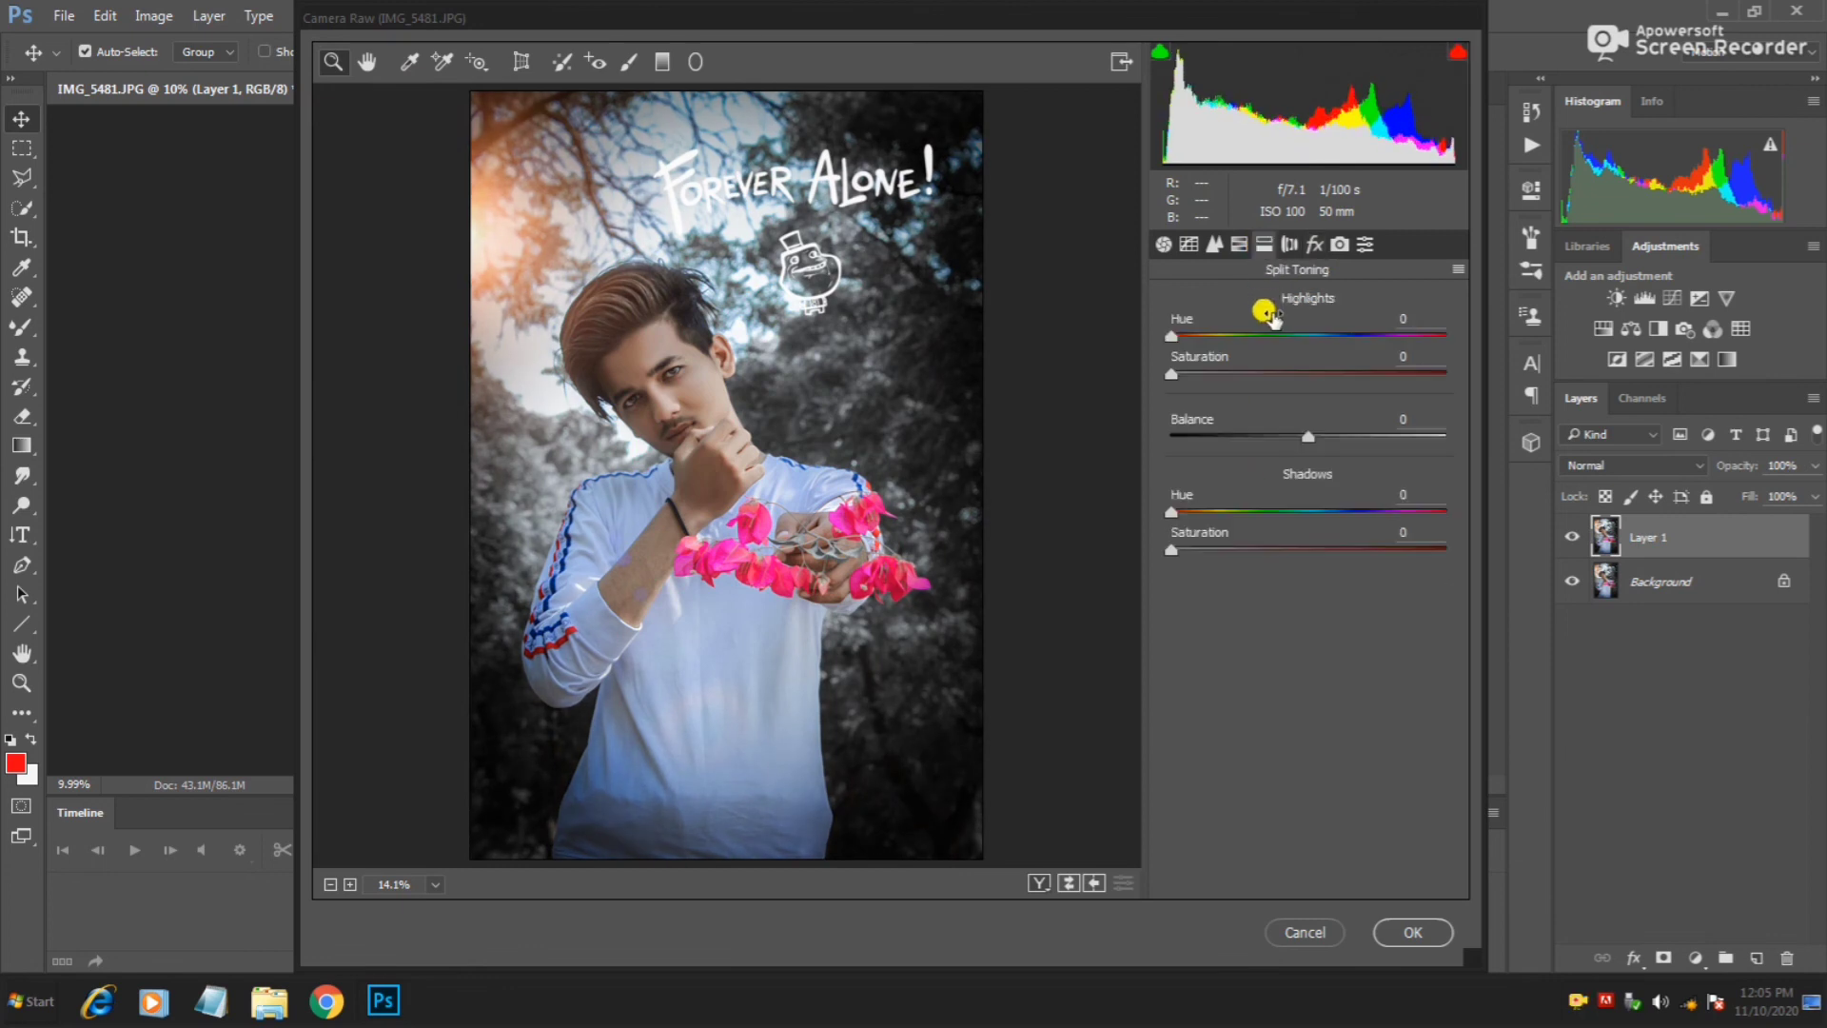
pyautogui.moveTo(1175, 375); pyautogui.dragTo(1192, 381)
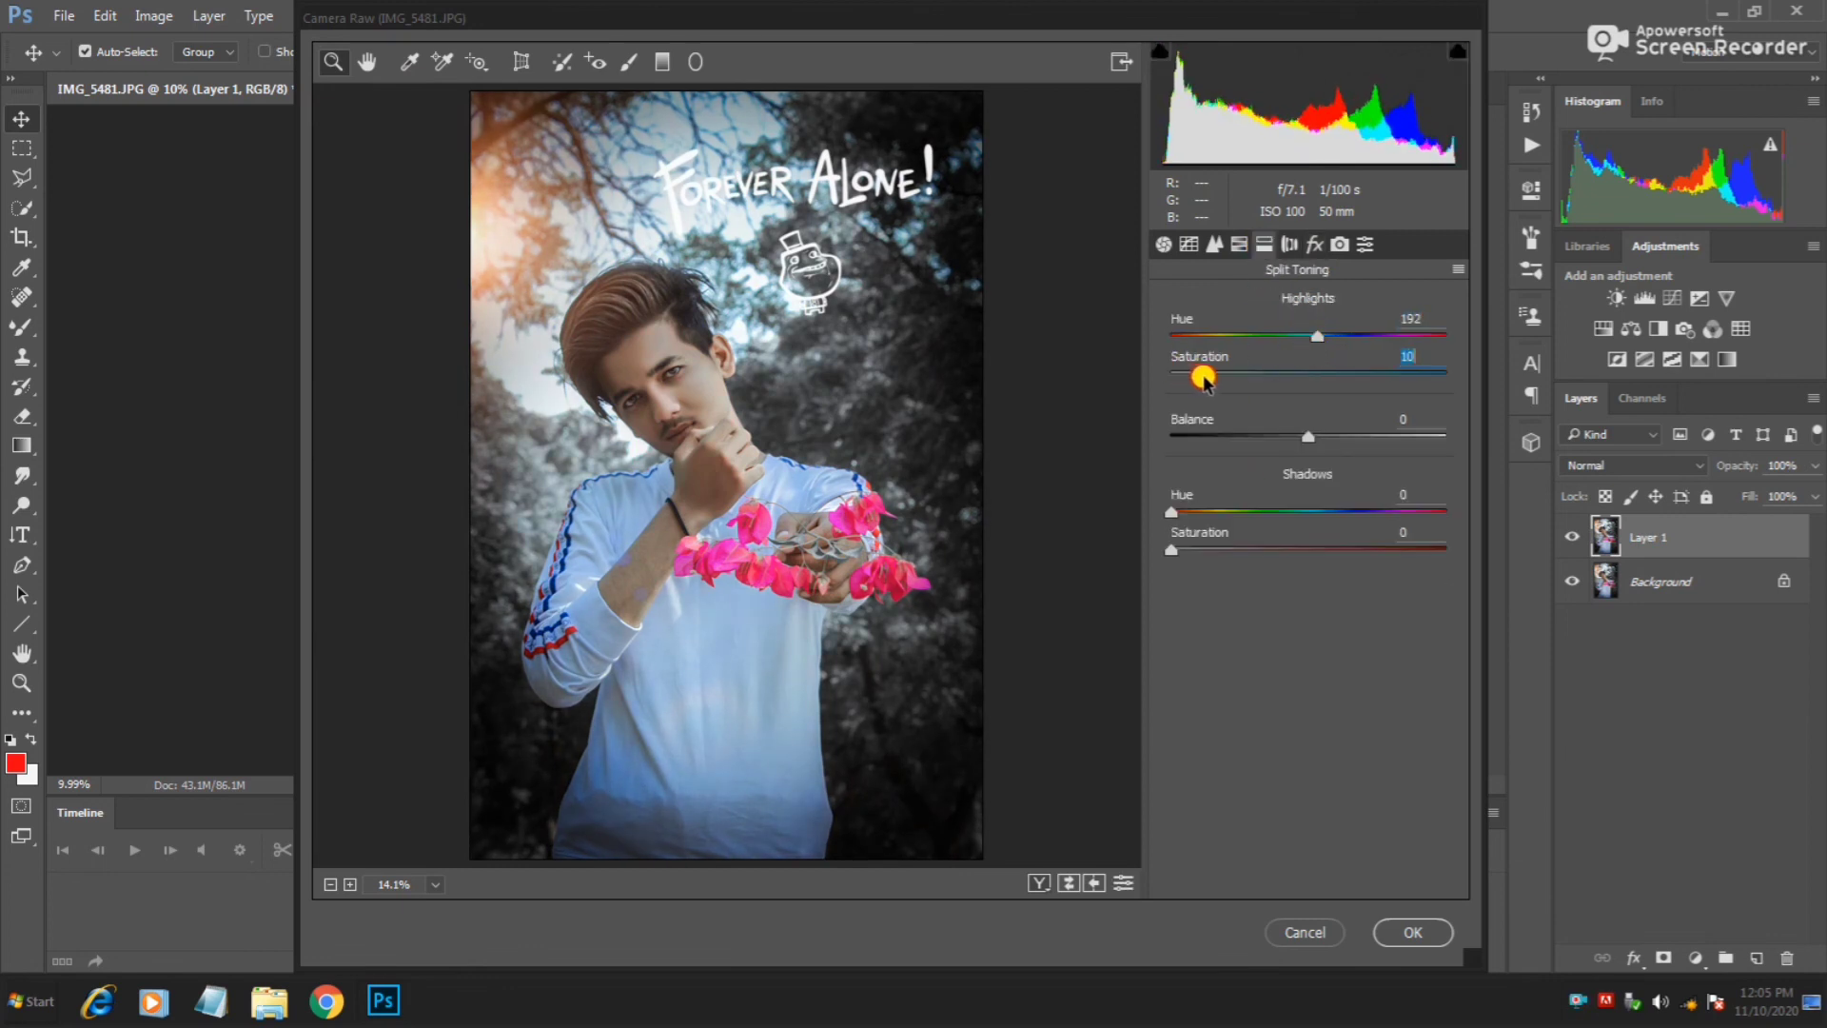
pyautogui.click(1404, 935)
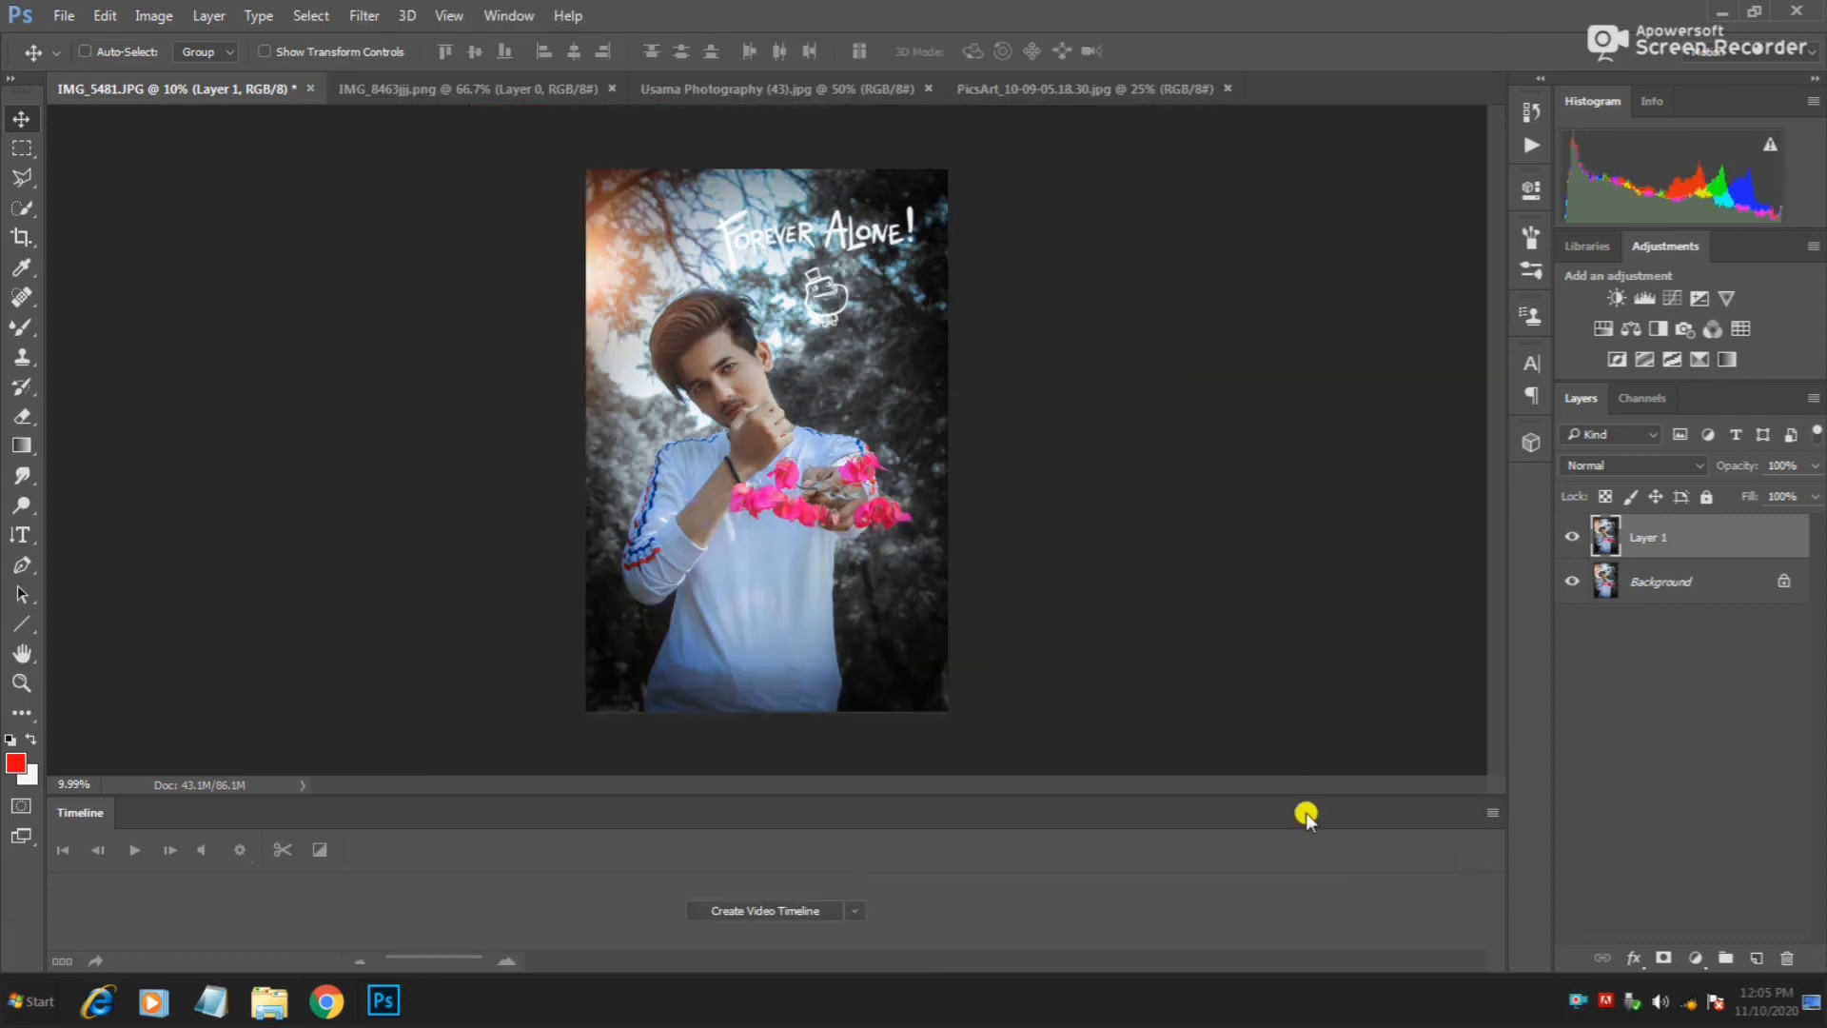
# Give Layer 1 a 9 px white inside Stroke layer style.
pyautogui.scroll(2, 716, 433)
pyautogui.scroll(-1, 717, 433)
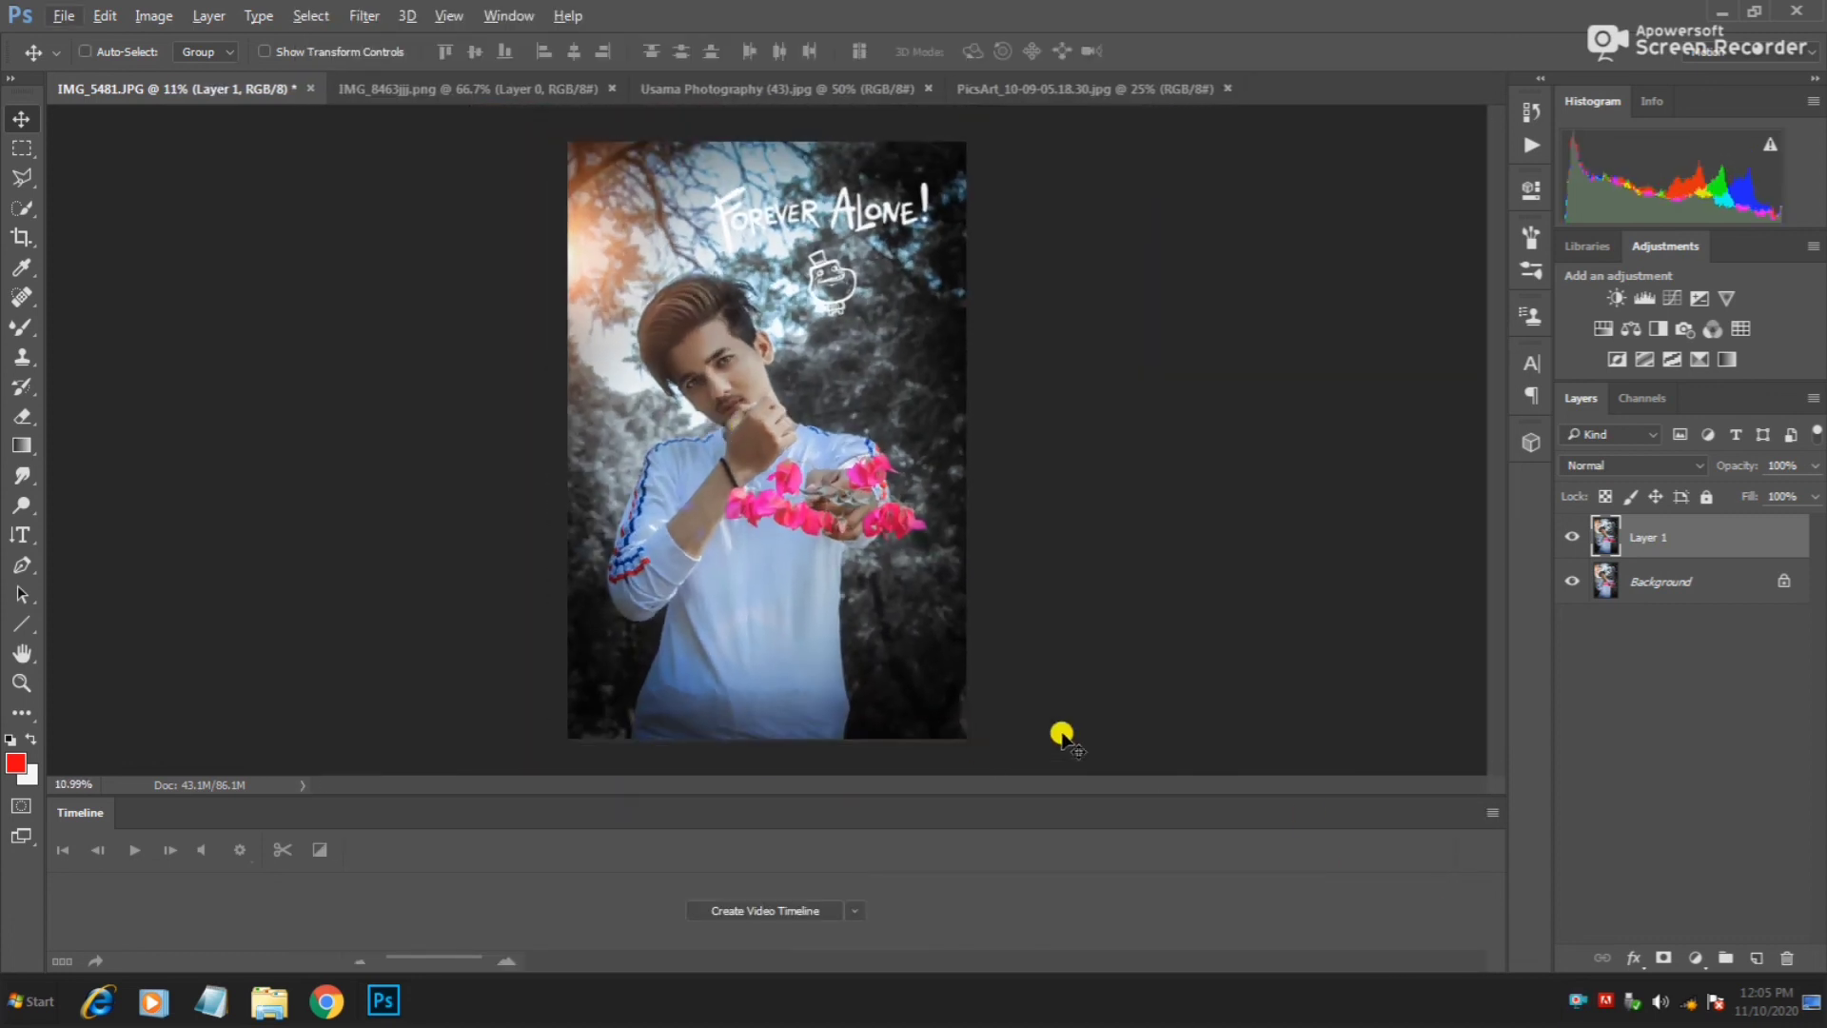
pyautogui.doubleClick(1603, 538)
pyautogui.click(862, 511)
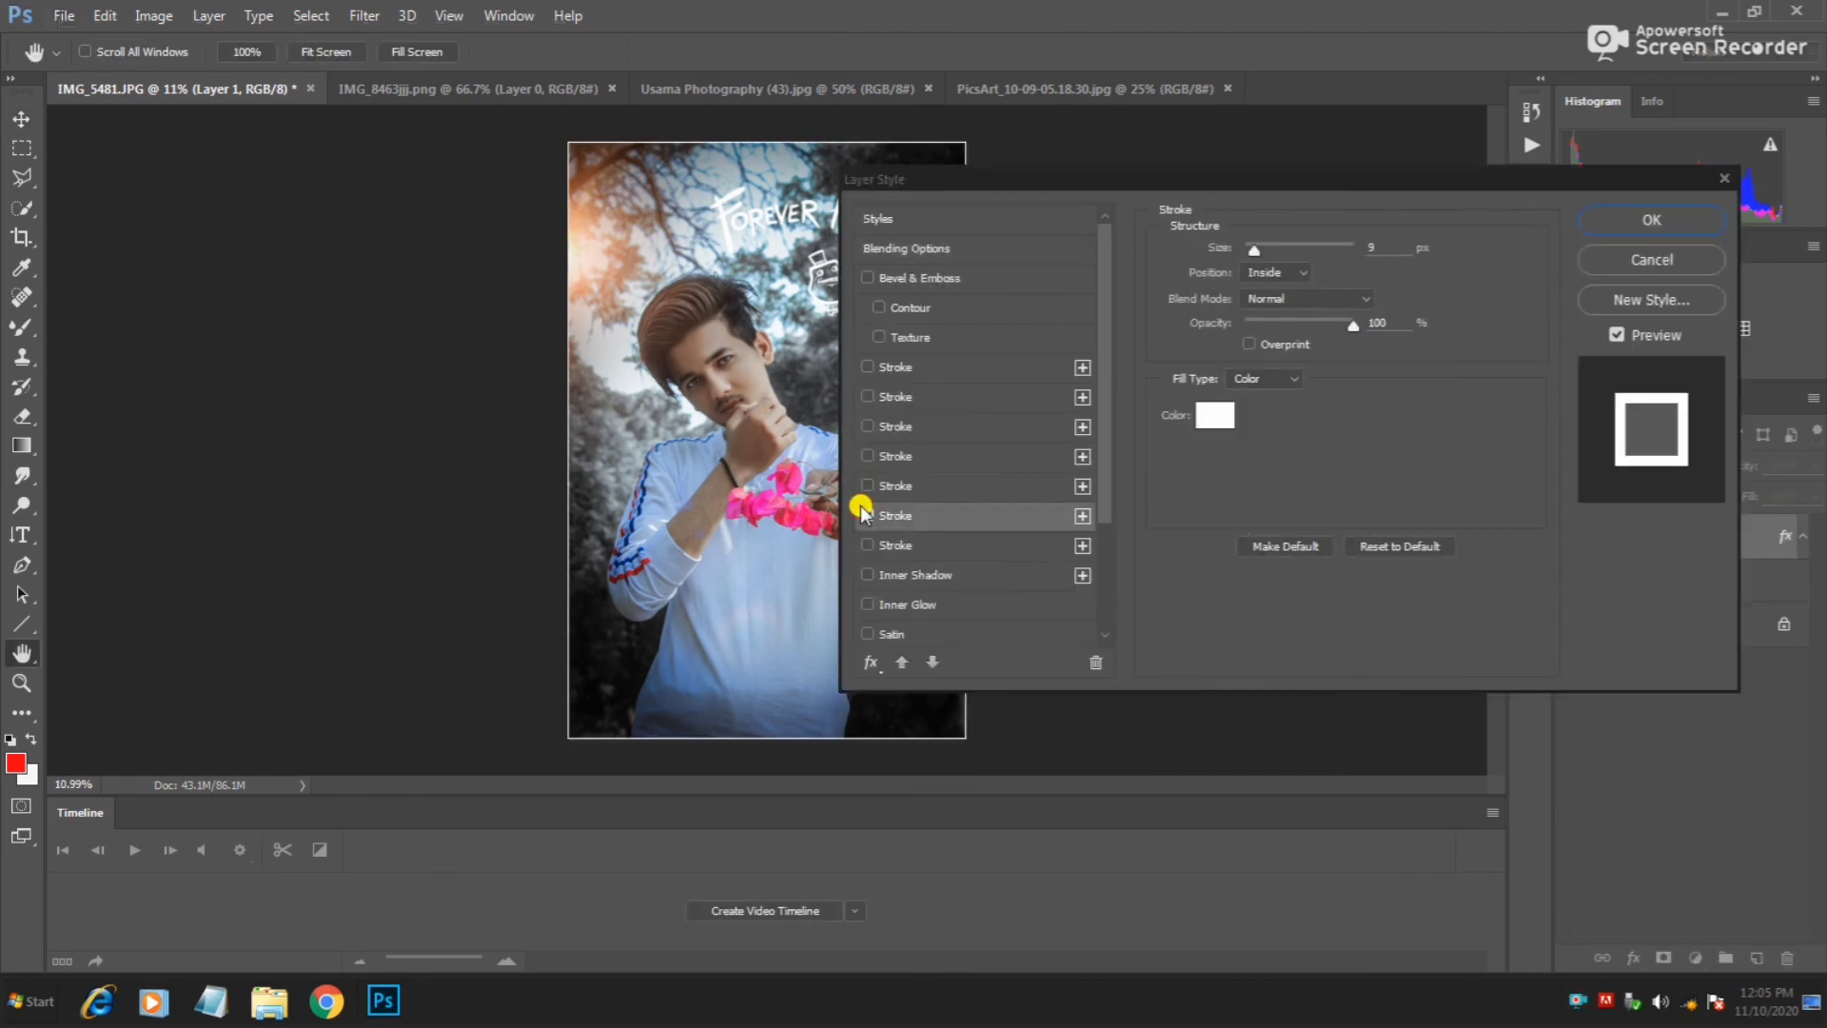
pyautogui.click(1659, 269)
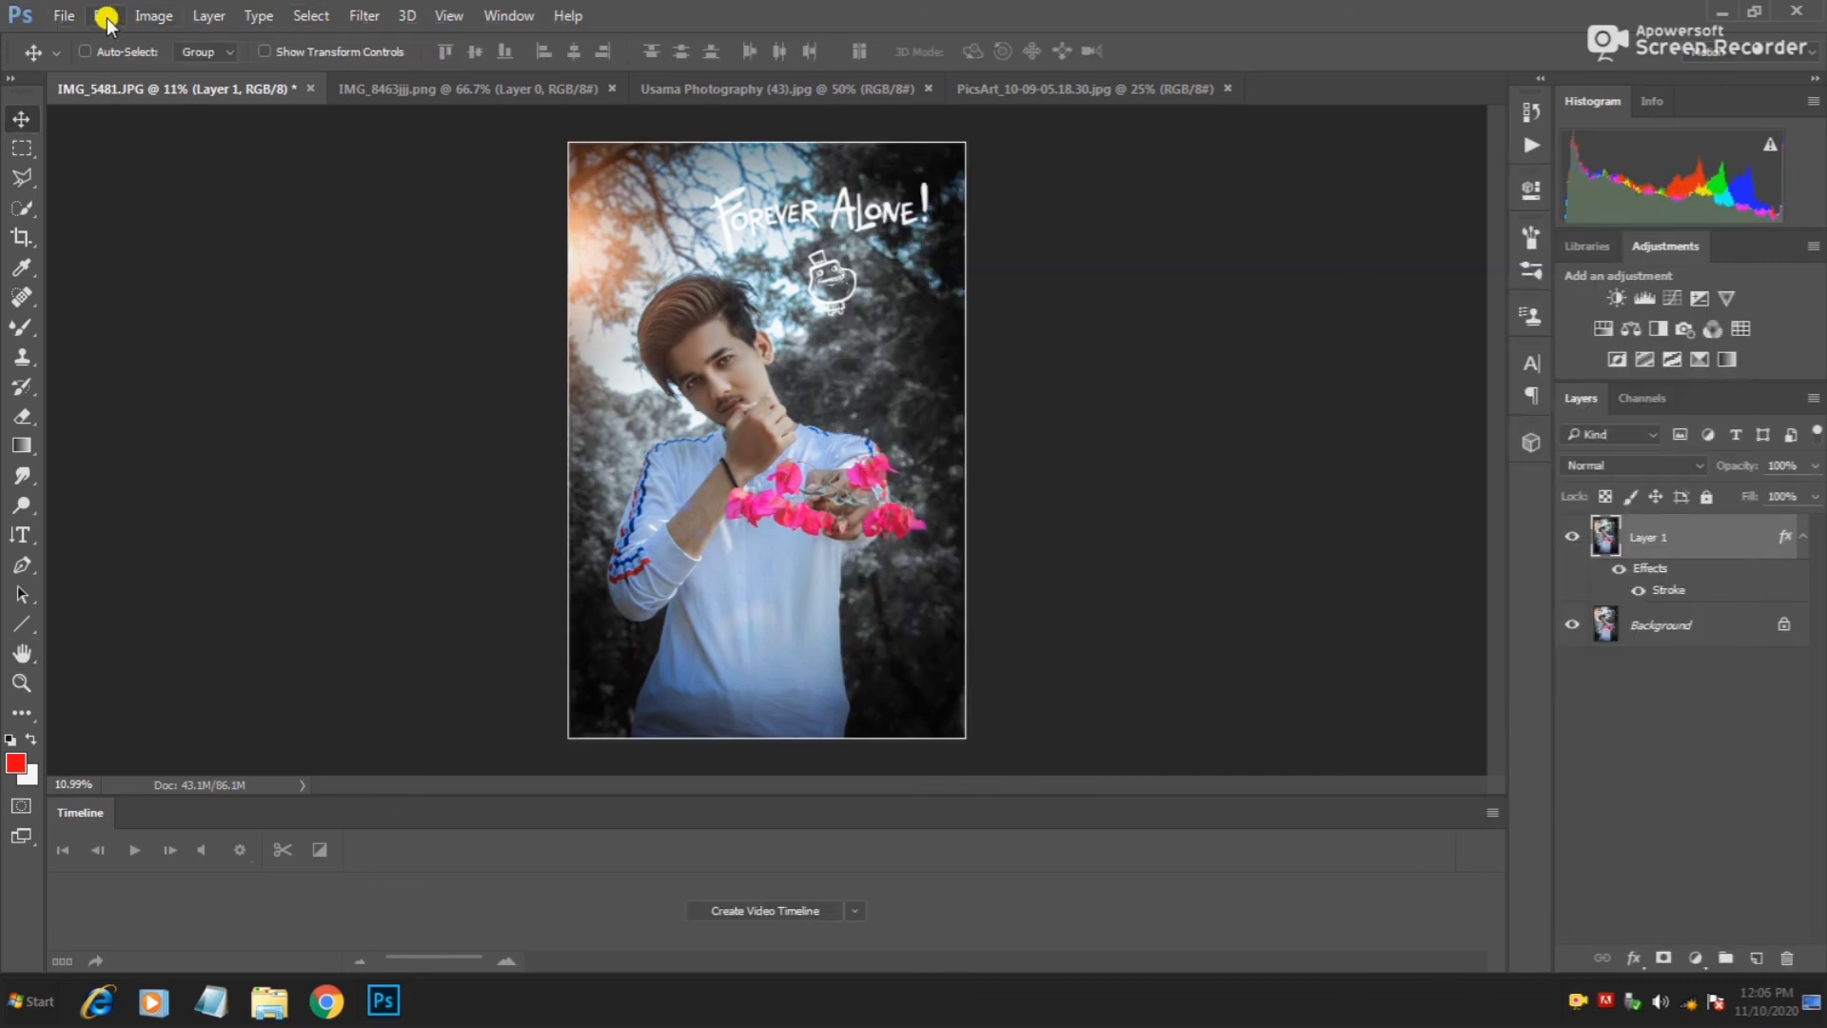
pyautogui.click(63, 16)
# Open the logo image, drag it into the portrait, and shrink it down.
pyautogui.click(85, 53)
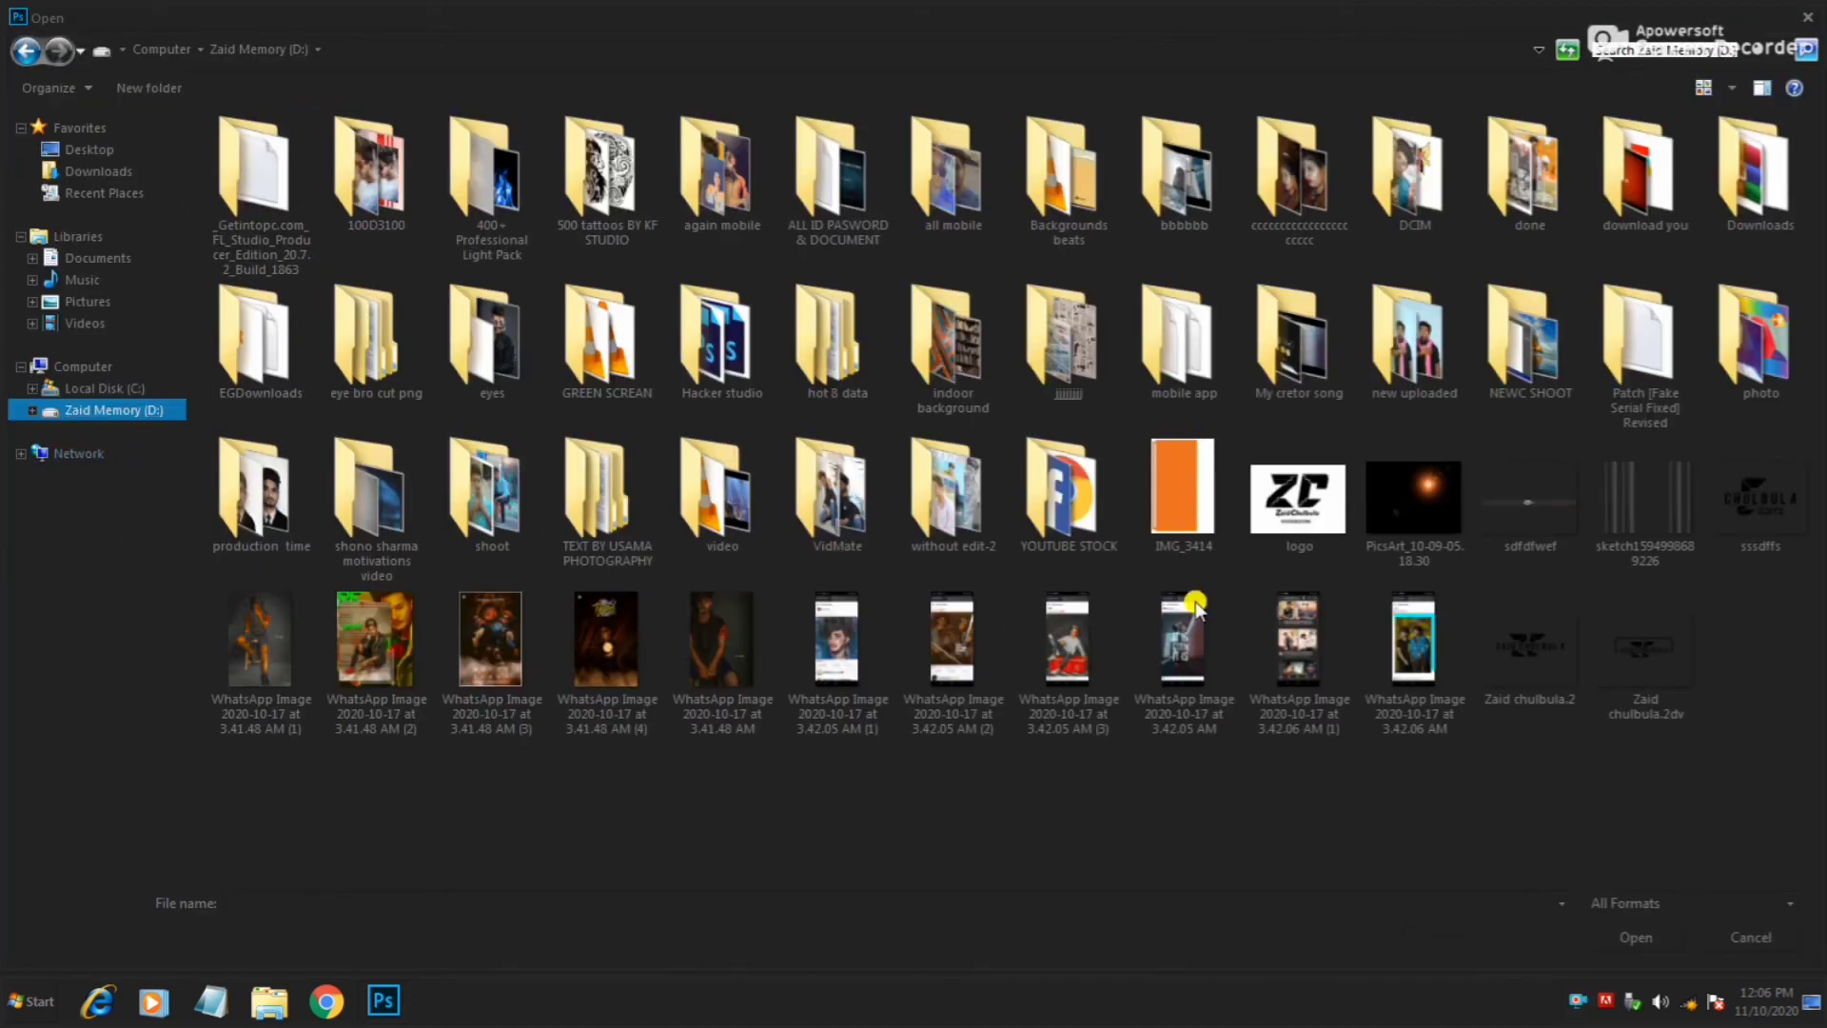
pyautogui.doubleClick(1532, 647)
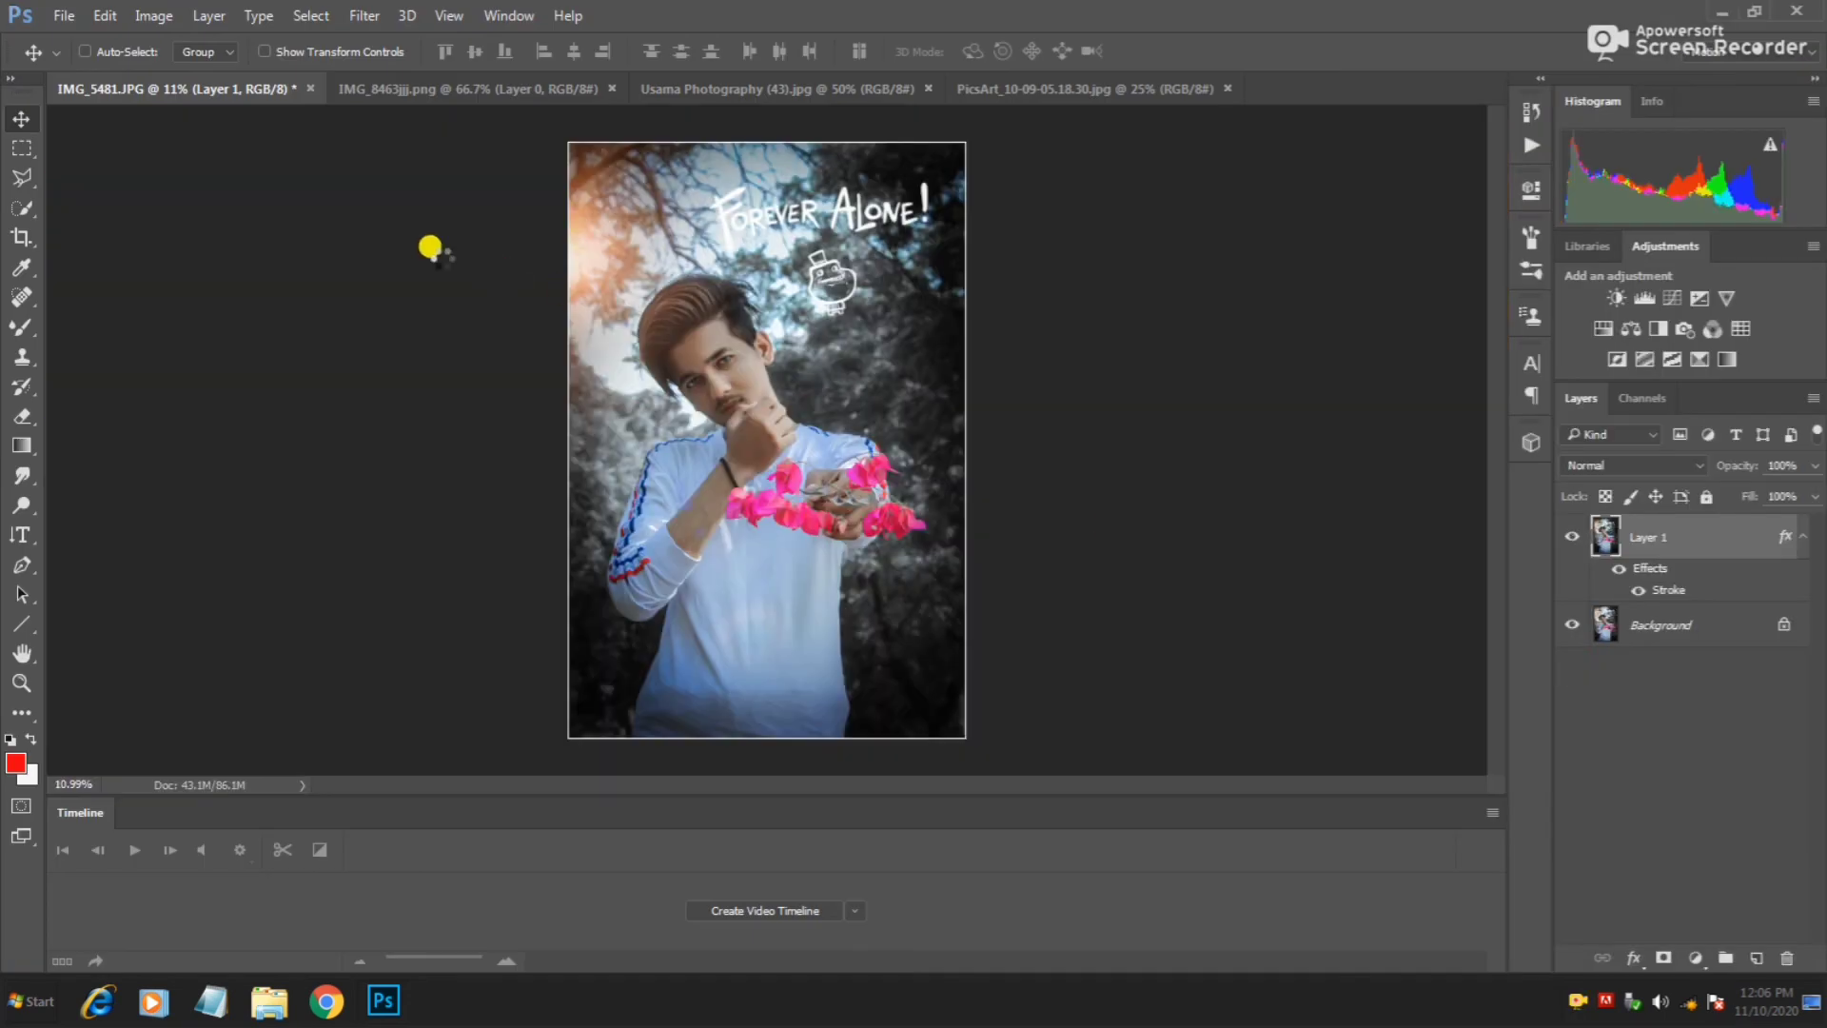
pyautogui.moveTo(314, 124)
pyautogui.mouseDown()
pyautogui.moveTo(277, 76)
pyautogui.moveTo(653, 196)
pyautogui.moveTo(905, 435)
pyautogui.mouseUp()
pyautogui.hotkey('ctrl', 't')
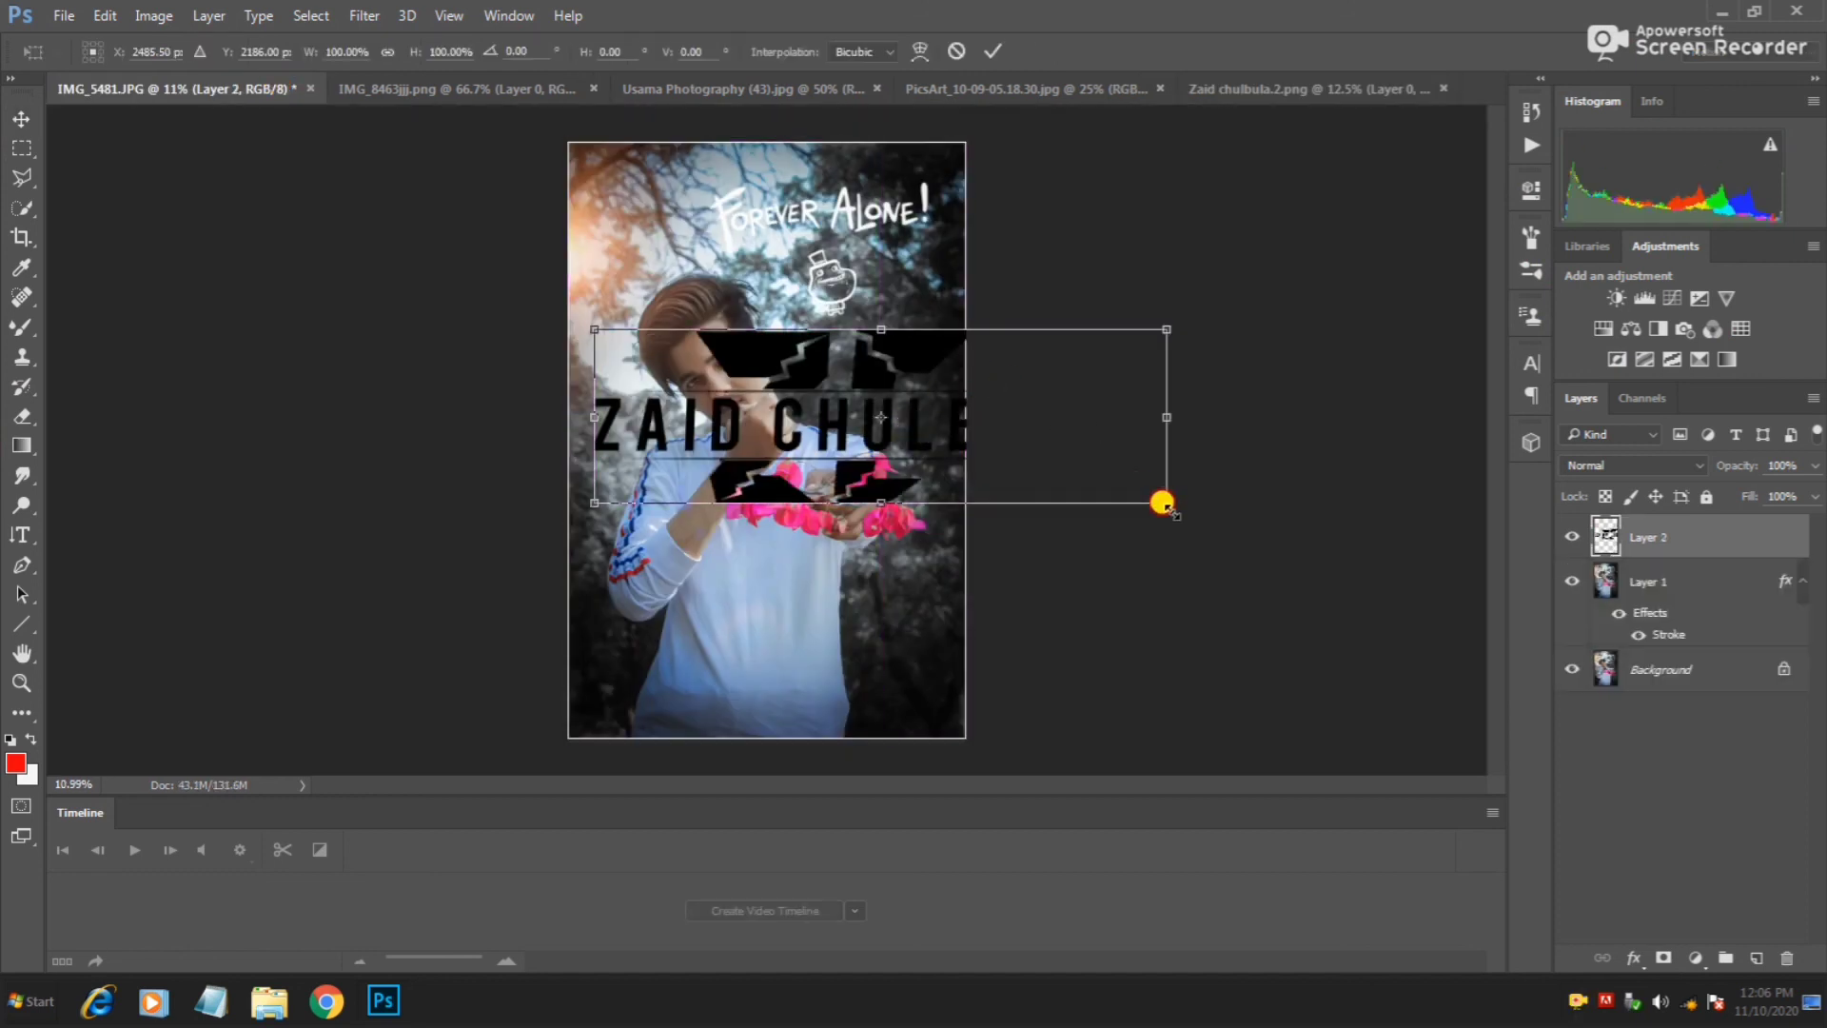
pyautogui.moveTo(1163, 503)
pyautogui.mouseDown()
pyautogui.moveTo(683, 362)
pyautogui.moveTo(771, 704)
pyautogui.mouseUp()
pyautogui.press('Return')
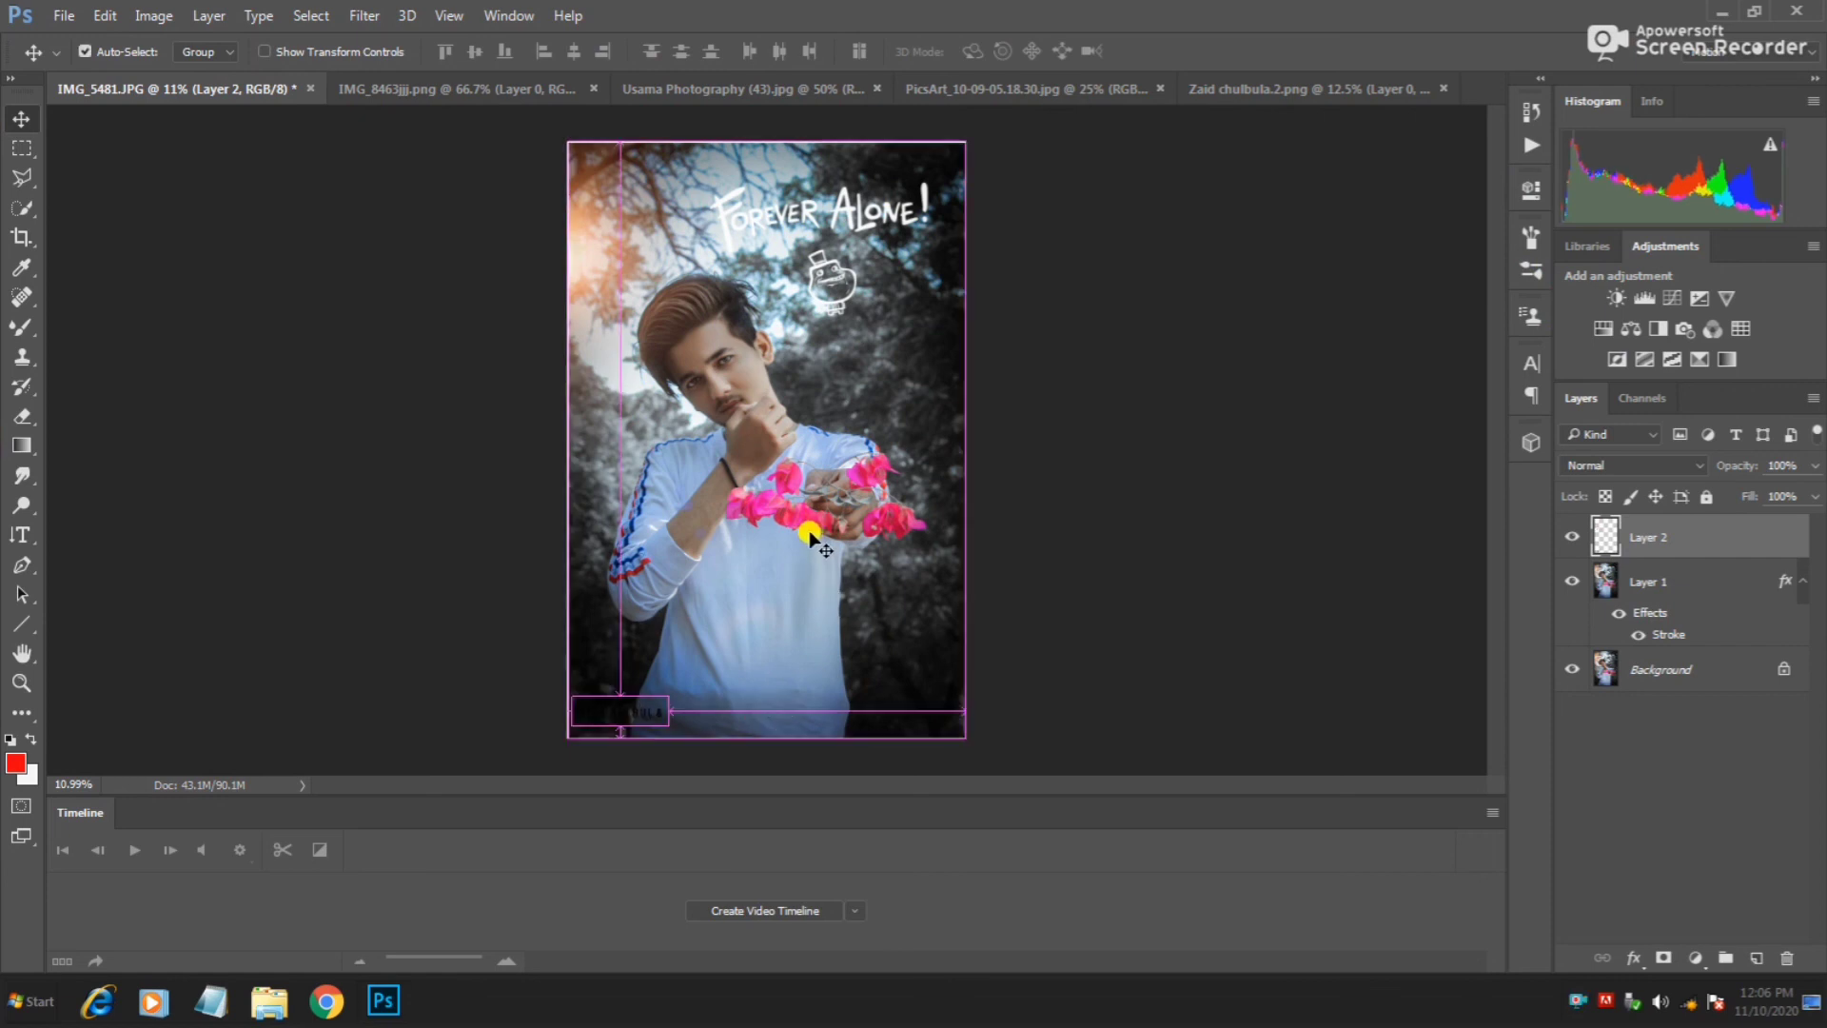
# Lighten the logo with Hue/Saturation, scale it to about 59%, set 58% opacity, and merge layers.
pyautogui.hotkey('ctrl', 'u')
pyautogui.moveTo(1317, 509); pyautogui.dragTo(1331, 504)
pyautogui.click(1528, 295)
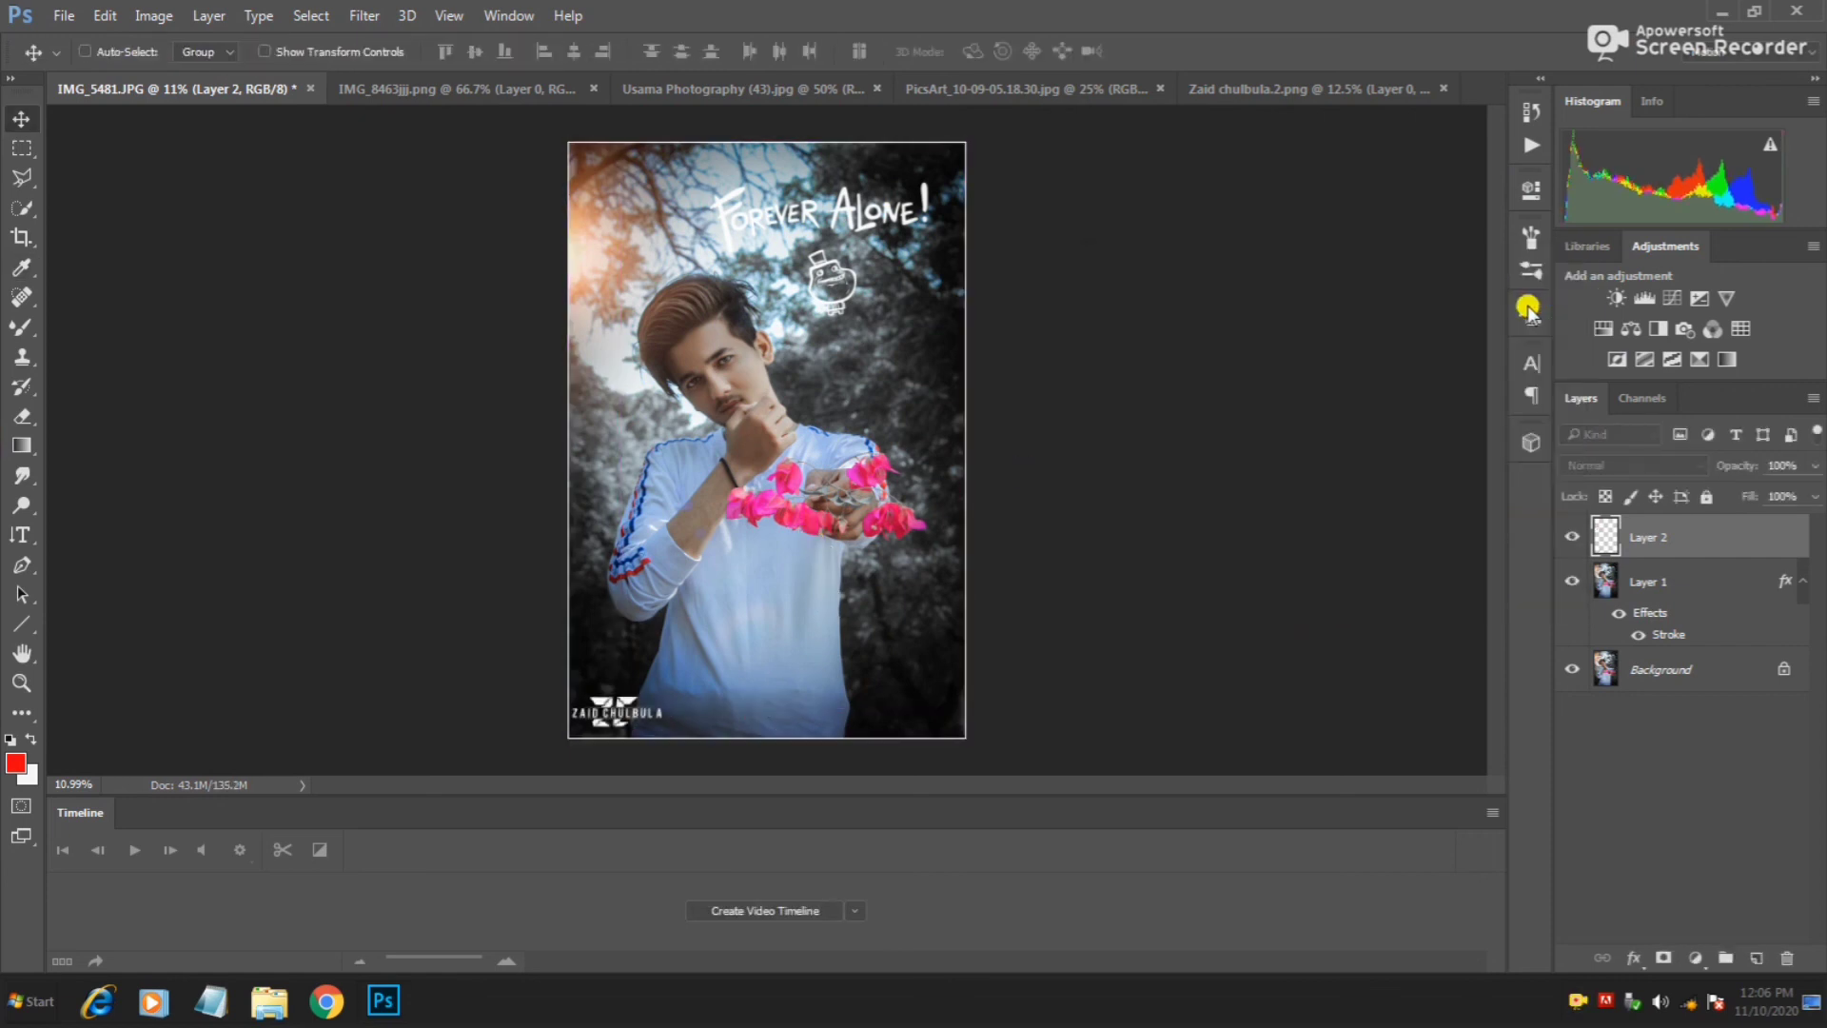
pyautogui.hotkey('ctrl', 't')
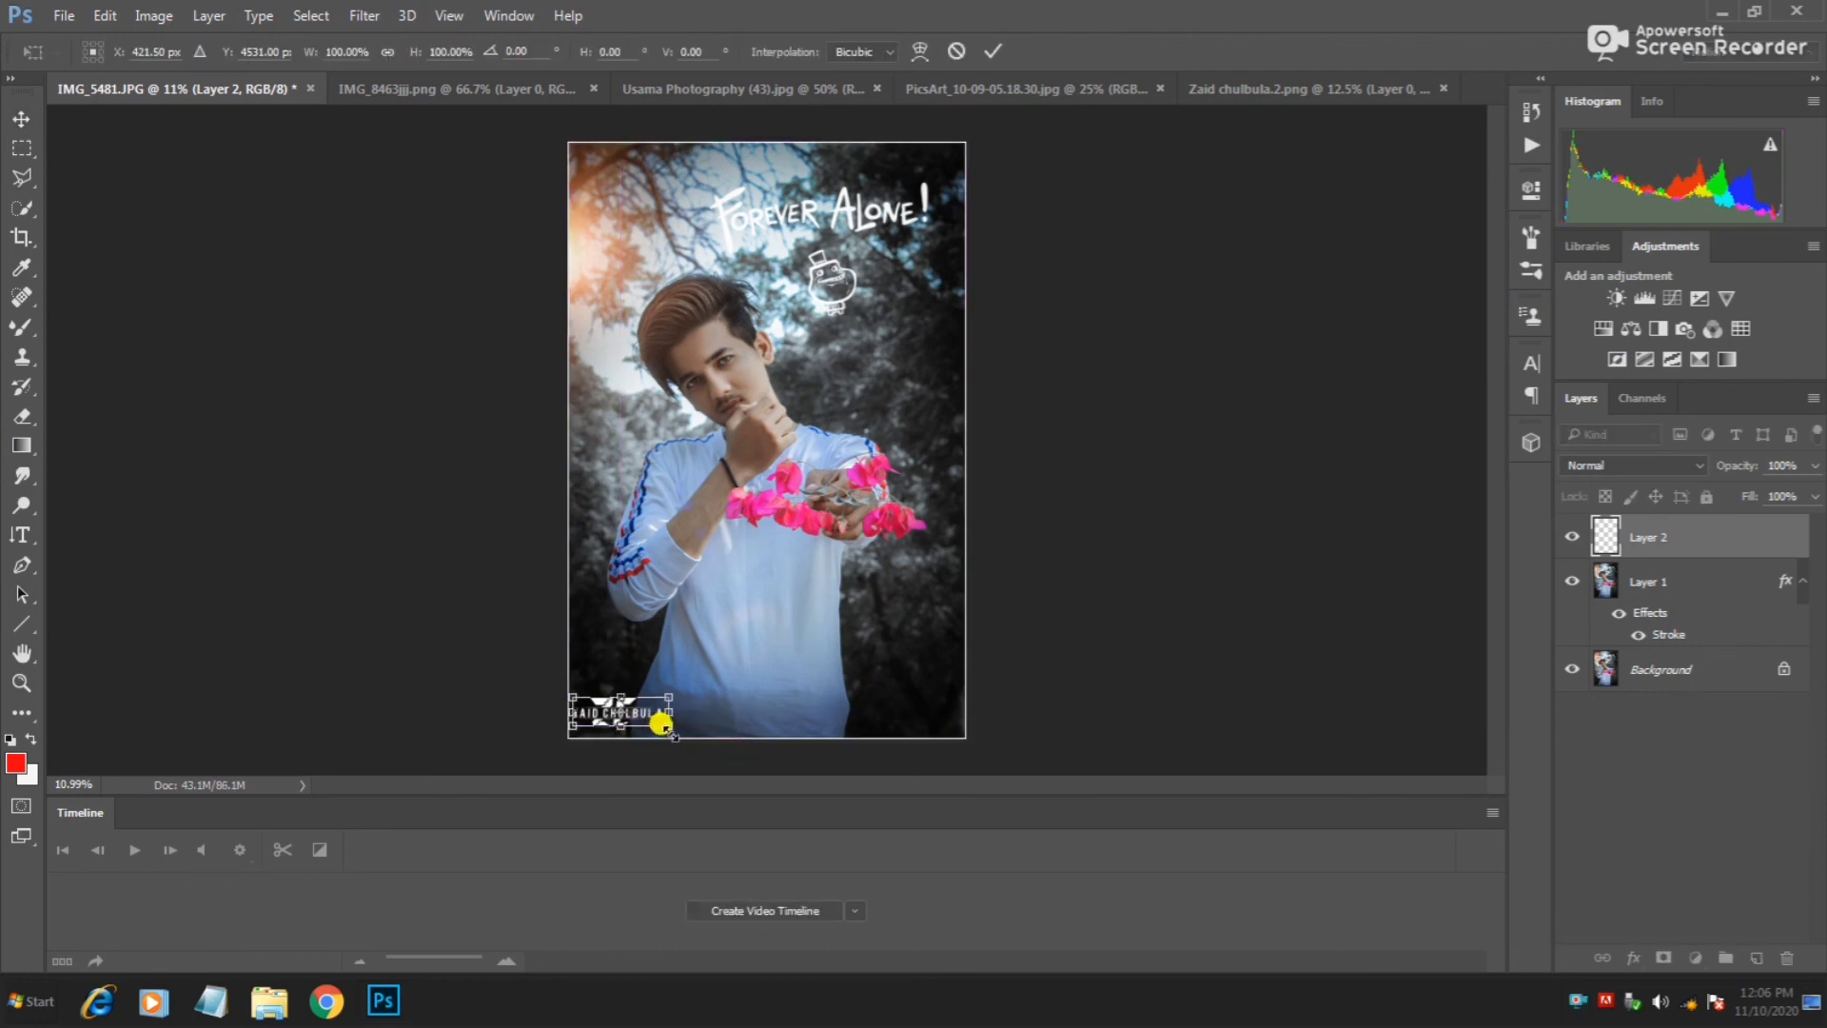
pyautogui.moveTo(671, 726)
pyautogui.mouseDown()
pyautogui.moveTo(630, 718)
pyautogui.moveTo(992, 663)
pyautogui.mouseUp()
pyautogui.click(993, 50)
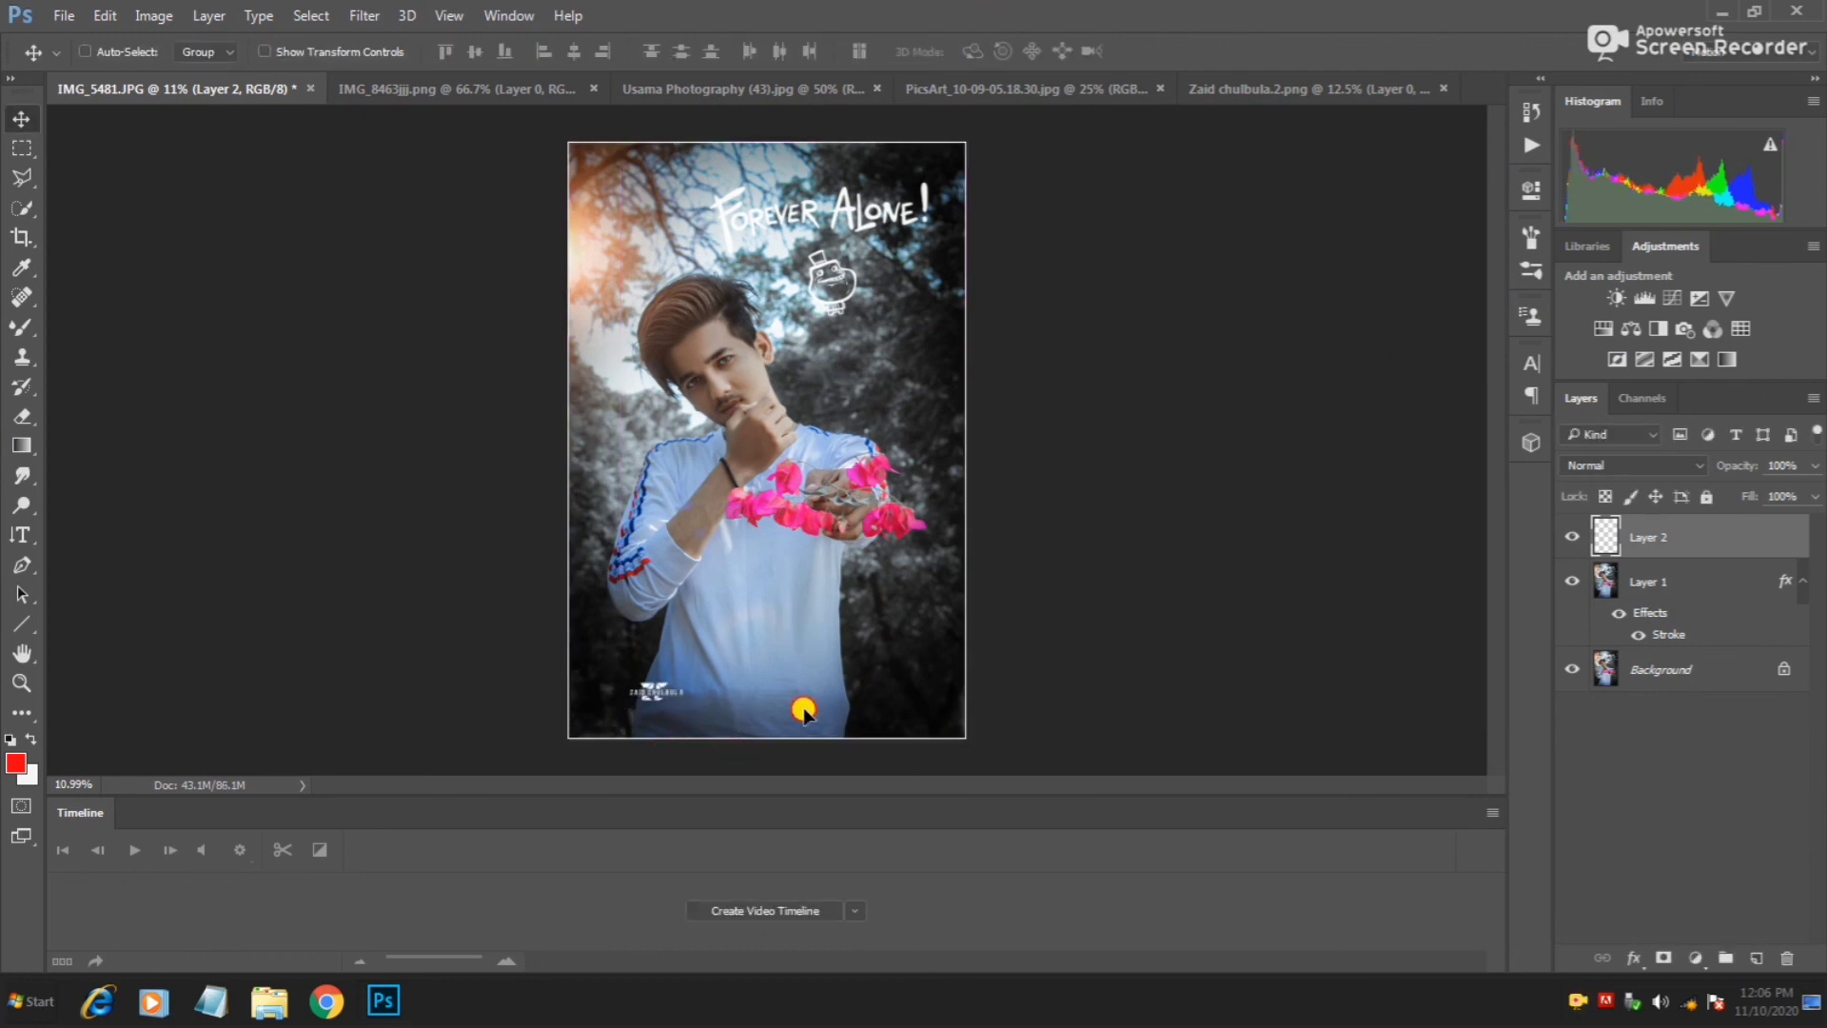
pyautogui.click(1815, 466)
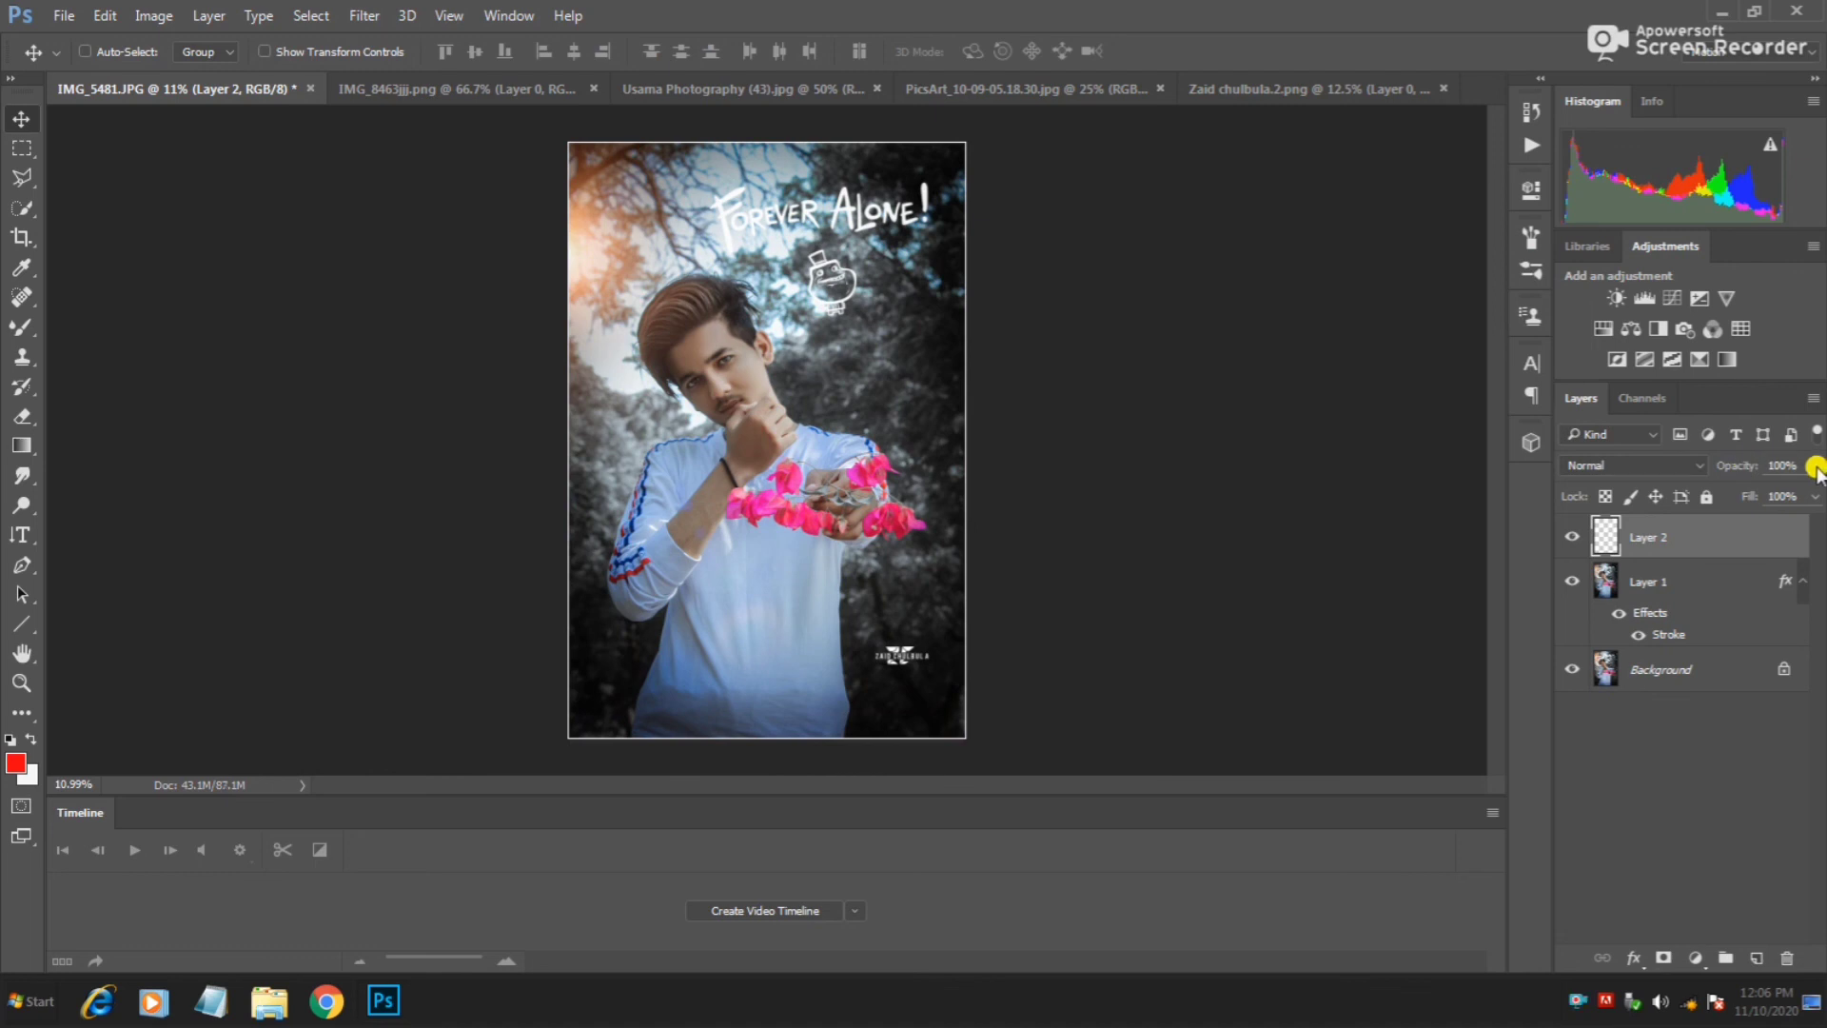
pyautogui.moveTo(1813, 495); pyautogui.dragTo(1763, 495)
pyautogui.hotkey('ctrl', 'shift', 'e')
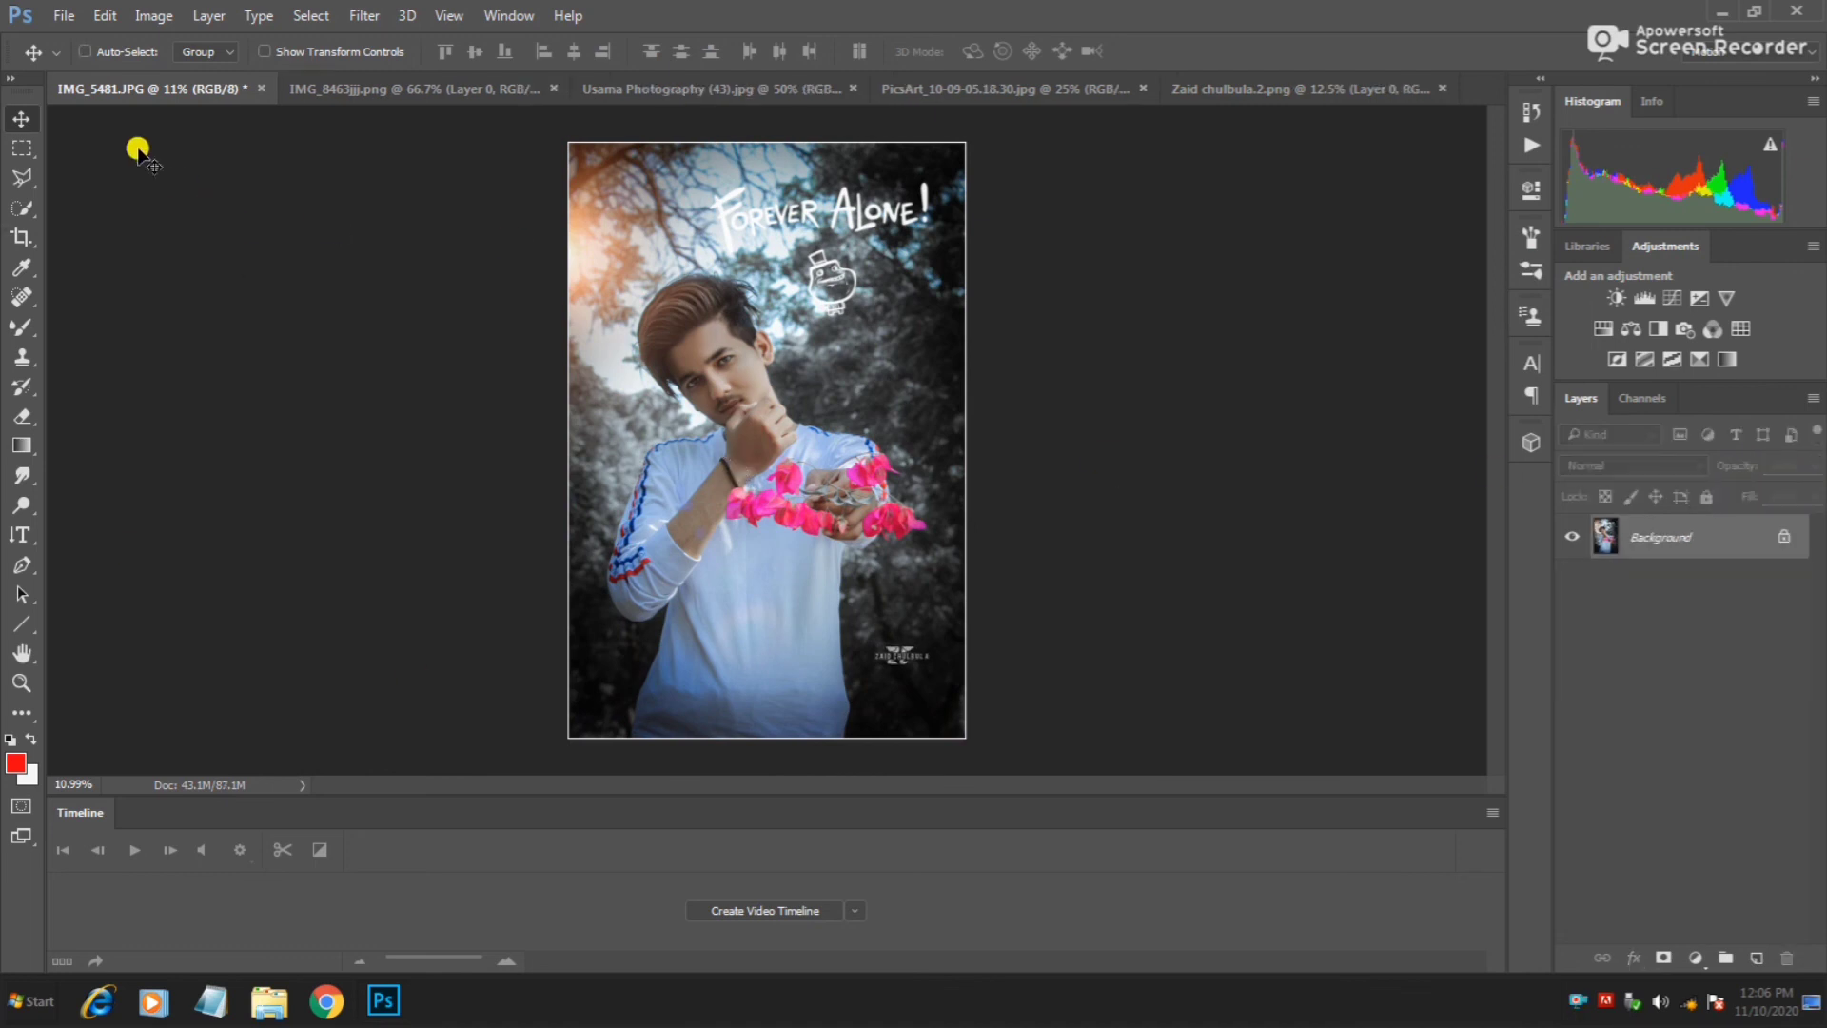